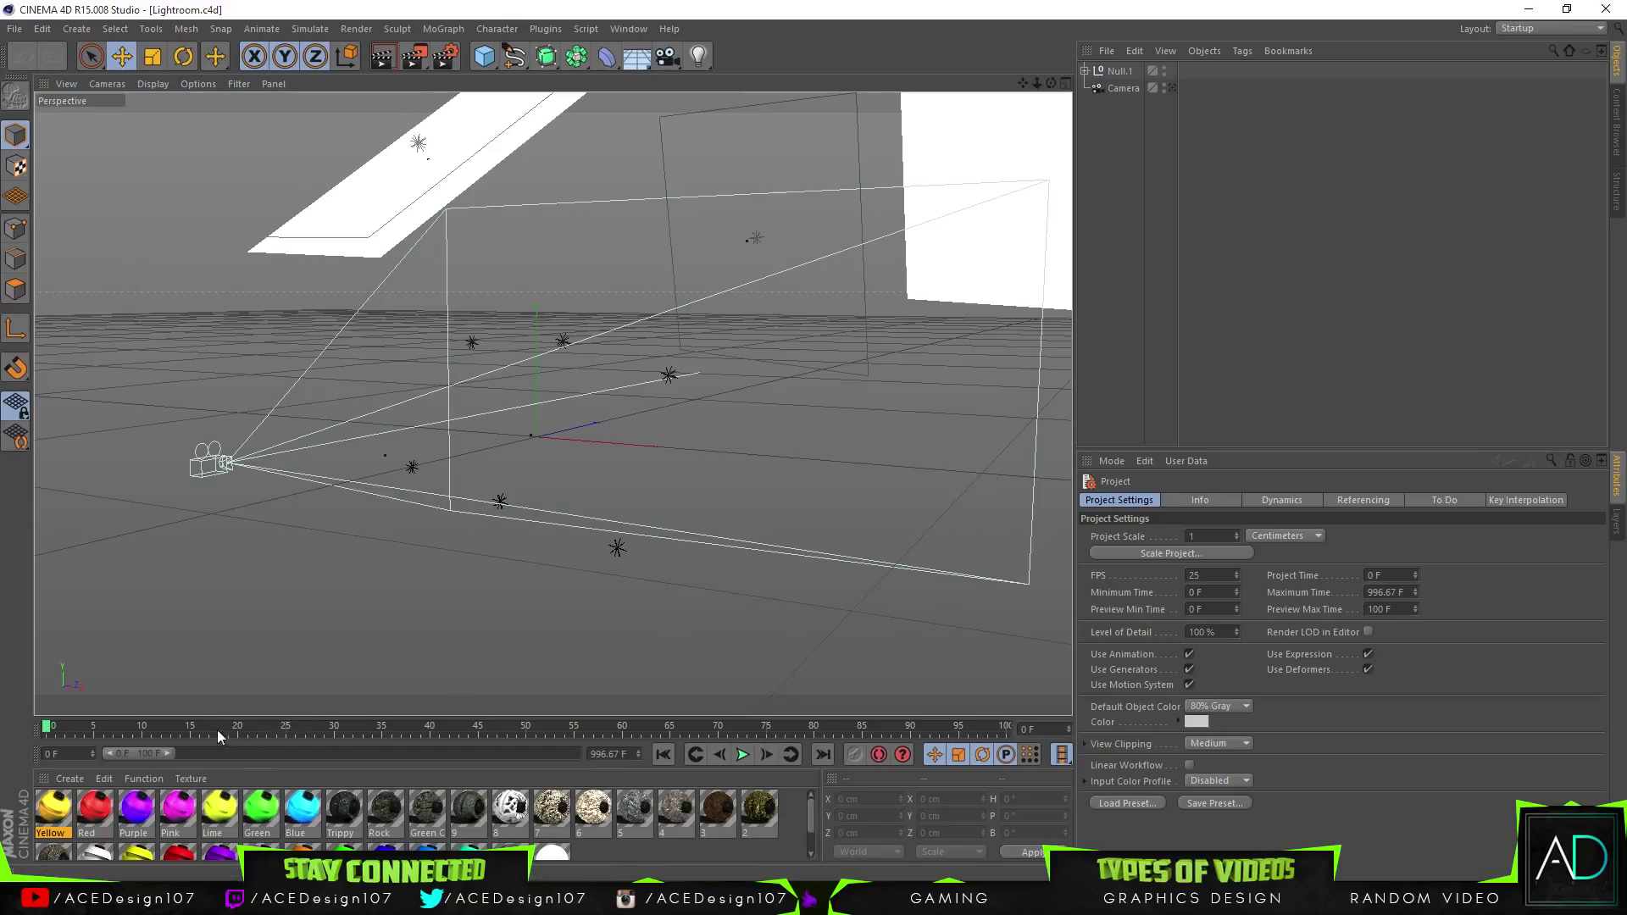
Examine the Null.1 light setup in the Lightroom.c4d project, including its individual lights and the contents of the Back group
drag(116, 727, 342, 722)
drag(843, 729, 247, 727)
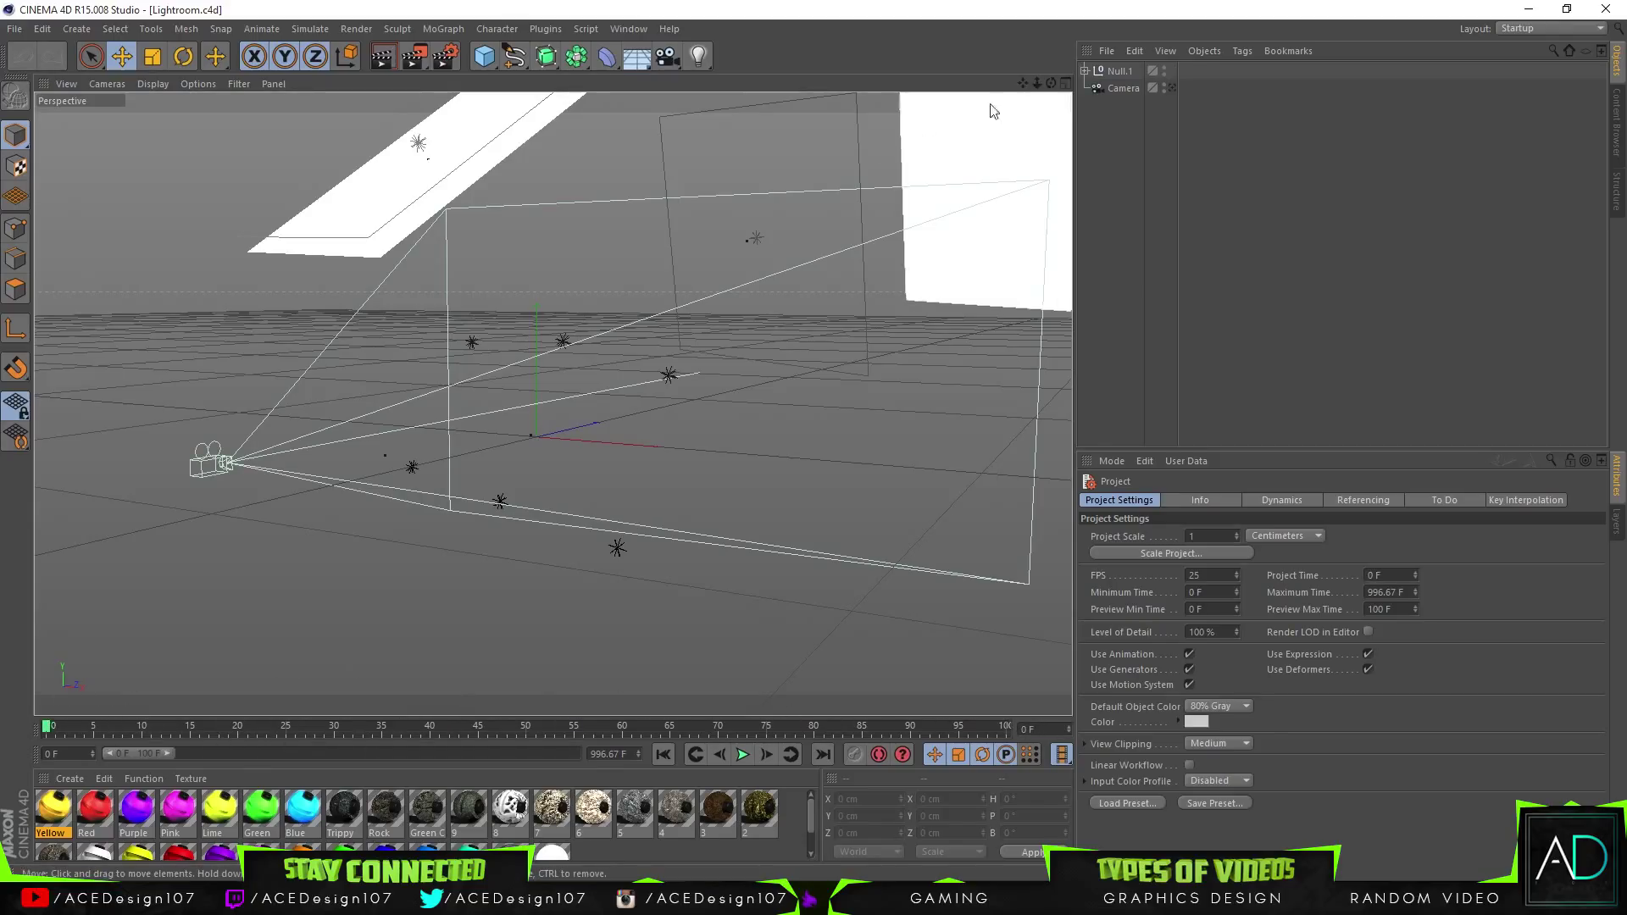
click(1089, 71)
click(1085, 70)
click(1132, 90)
click(1094, 87)
click(1154, 156)
click(1155, 203)
click(1104, 207)
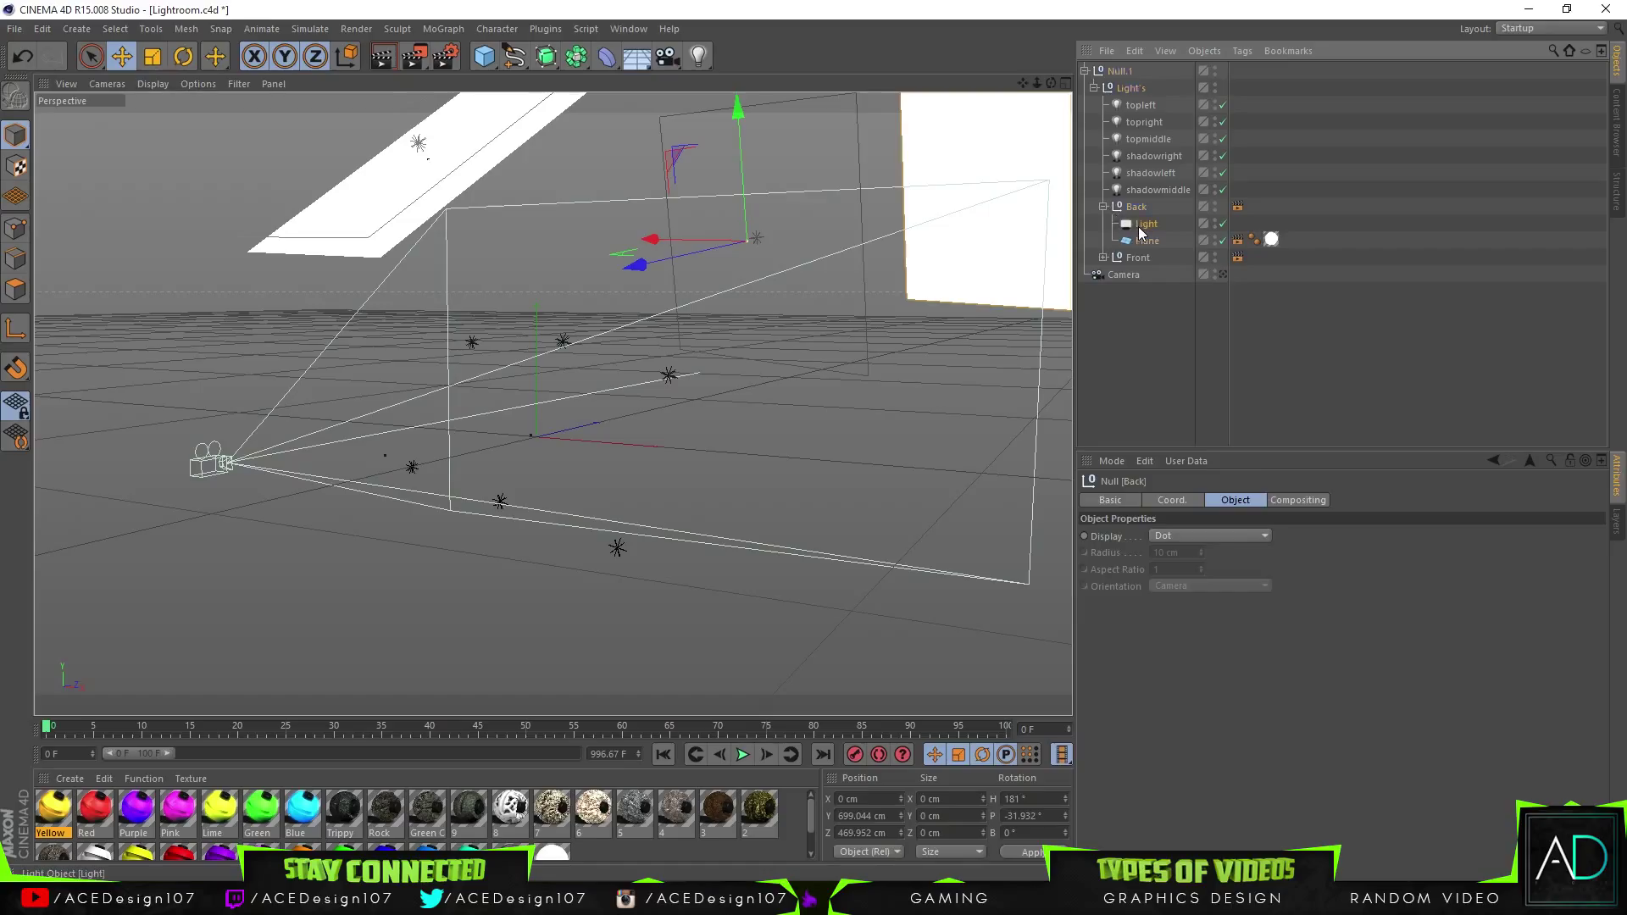
click(1142, 226)
click(1104, 207)
click(1104, 206)
click(1105, 207)
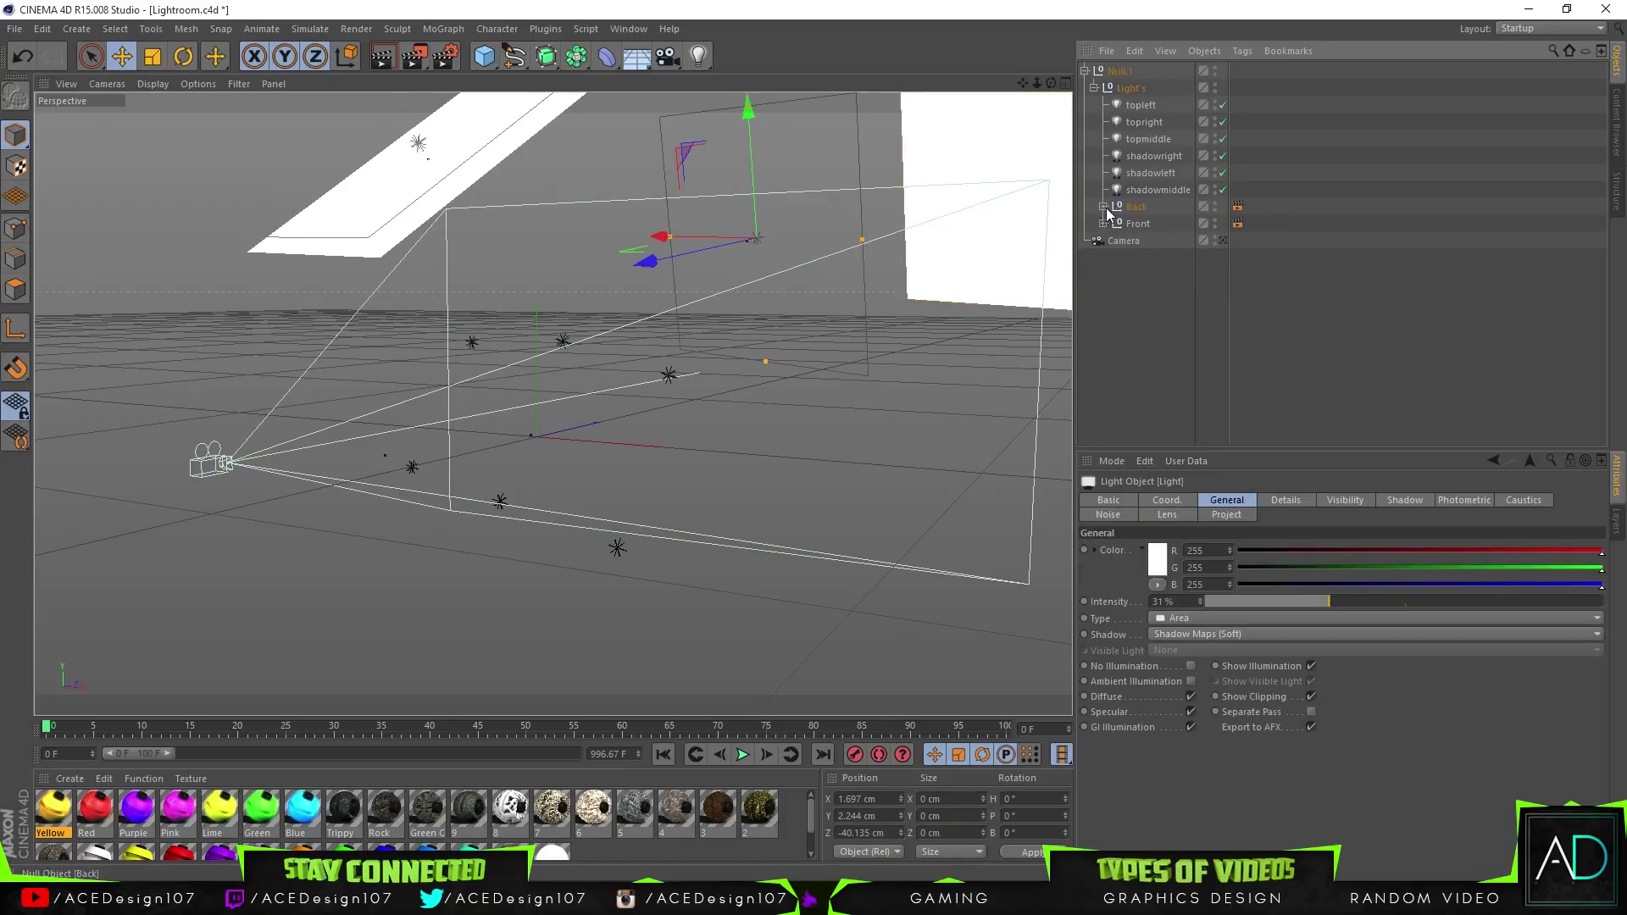
click(1085, 71)
drag(1100, 153, 1132, 54)
click(1135, 103)
click(1117, 176)
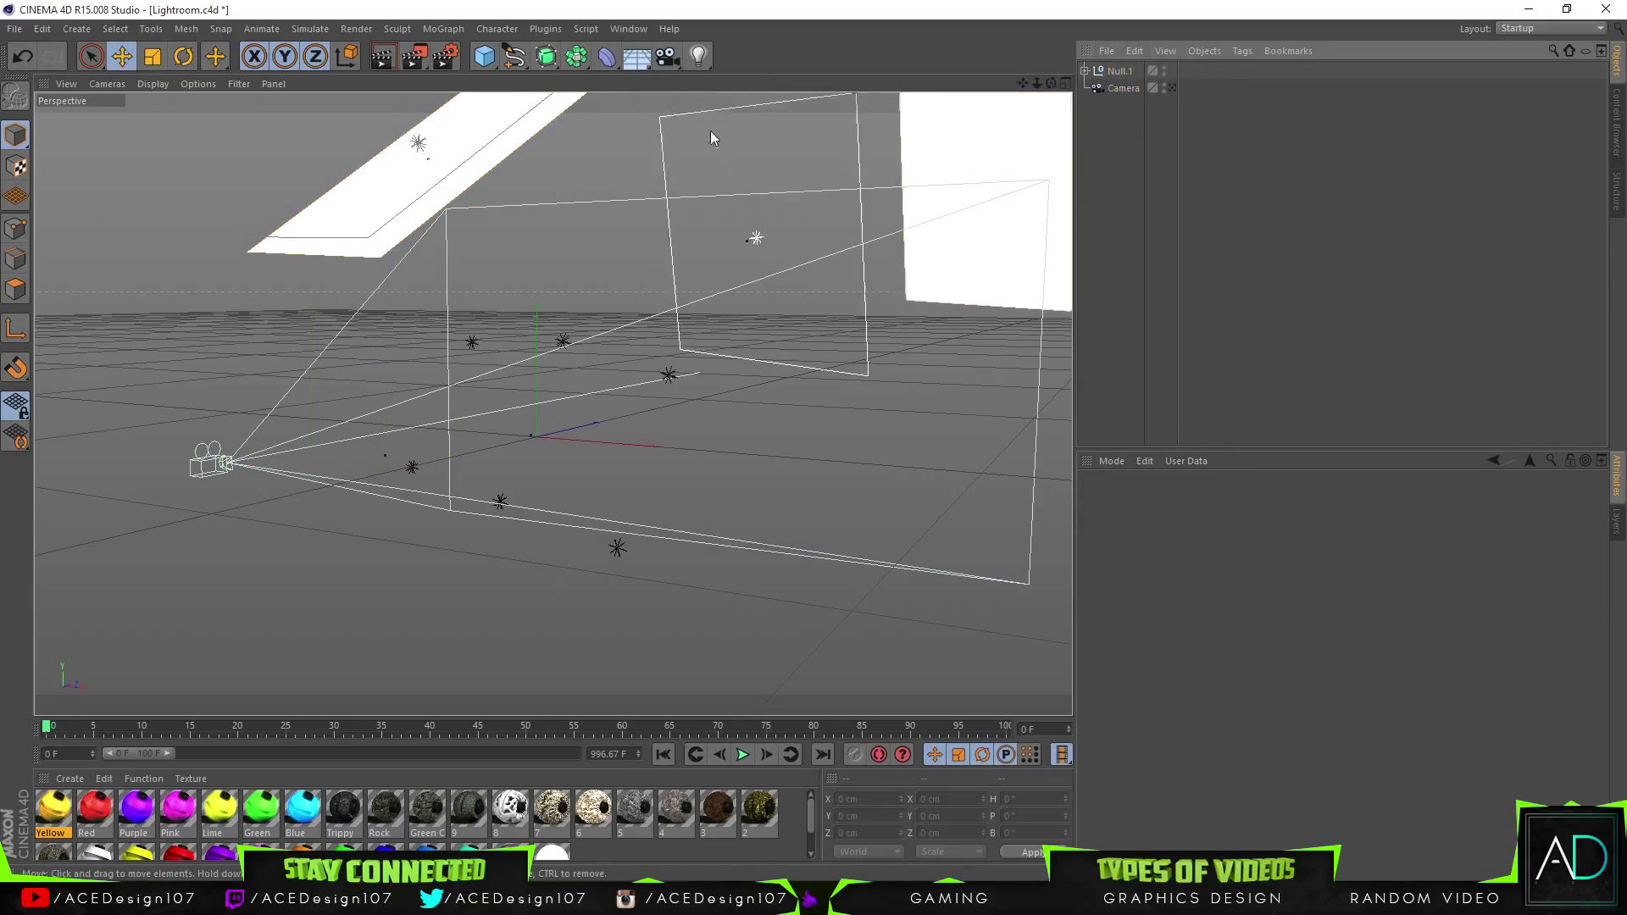
Switch to the Cinema 4D.c4d project and move its animation to frame 0
click(640, 28)
click(669, 412)
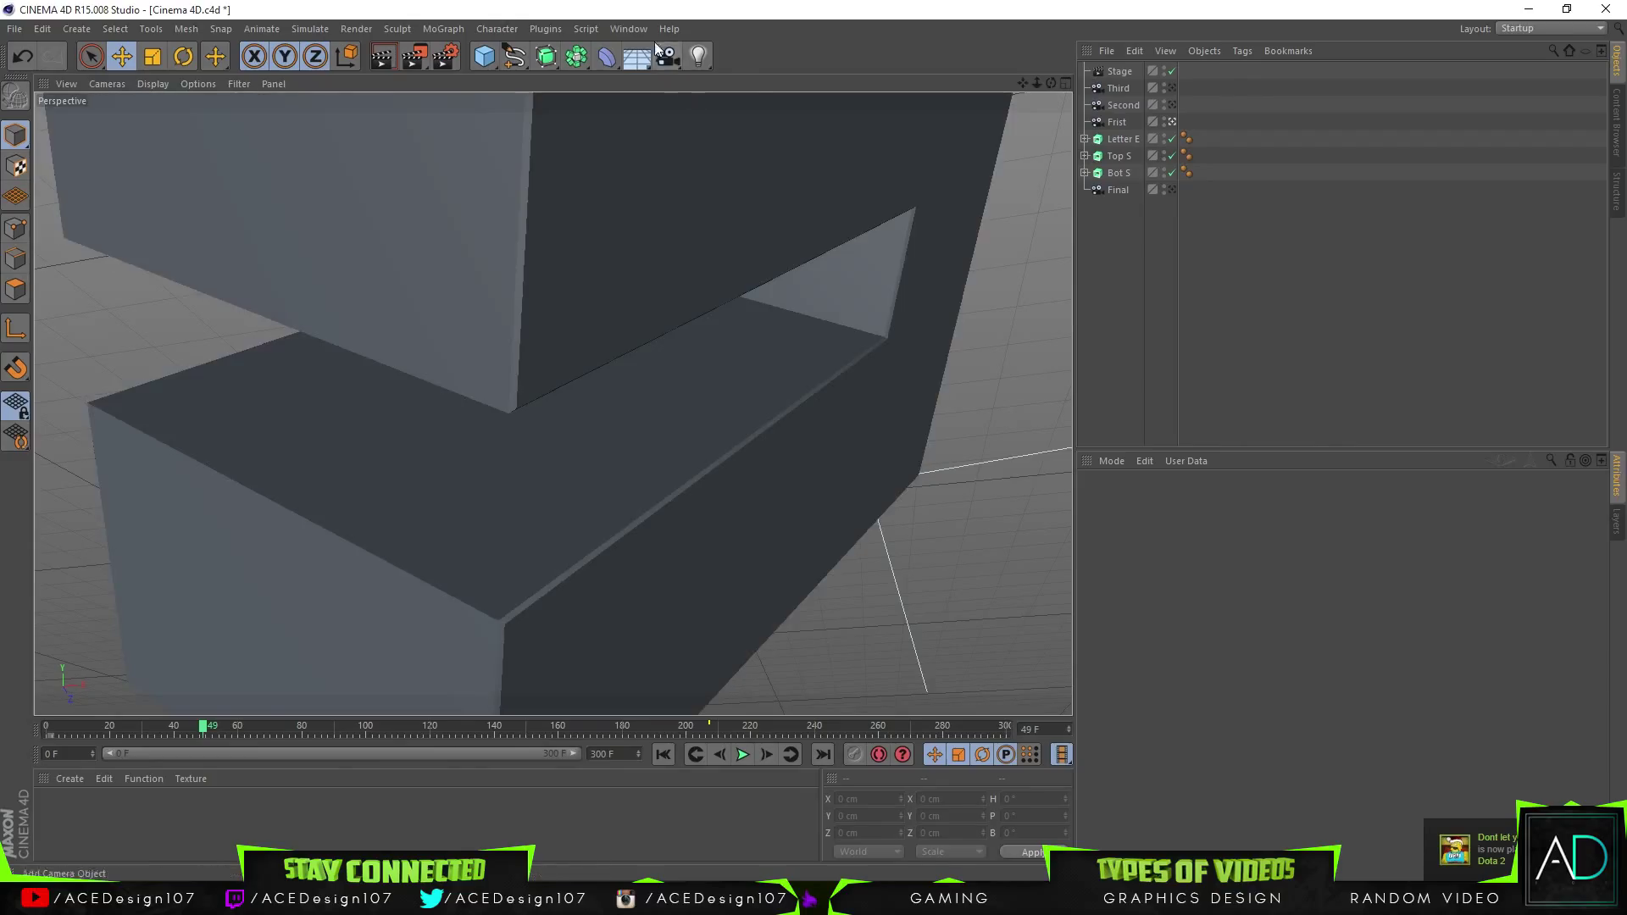
click(629, 28)
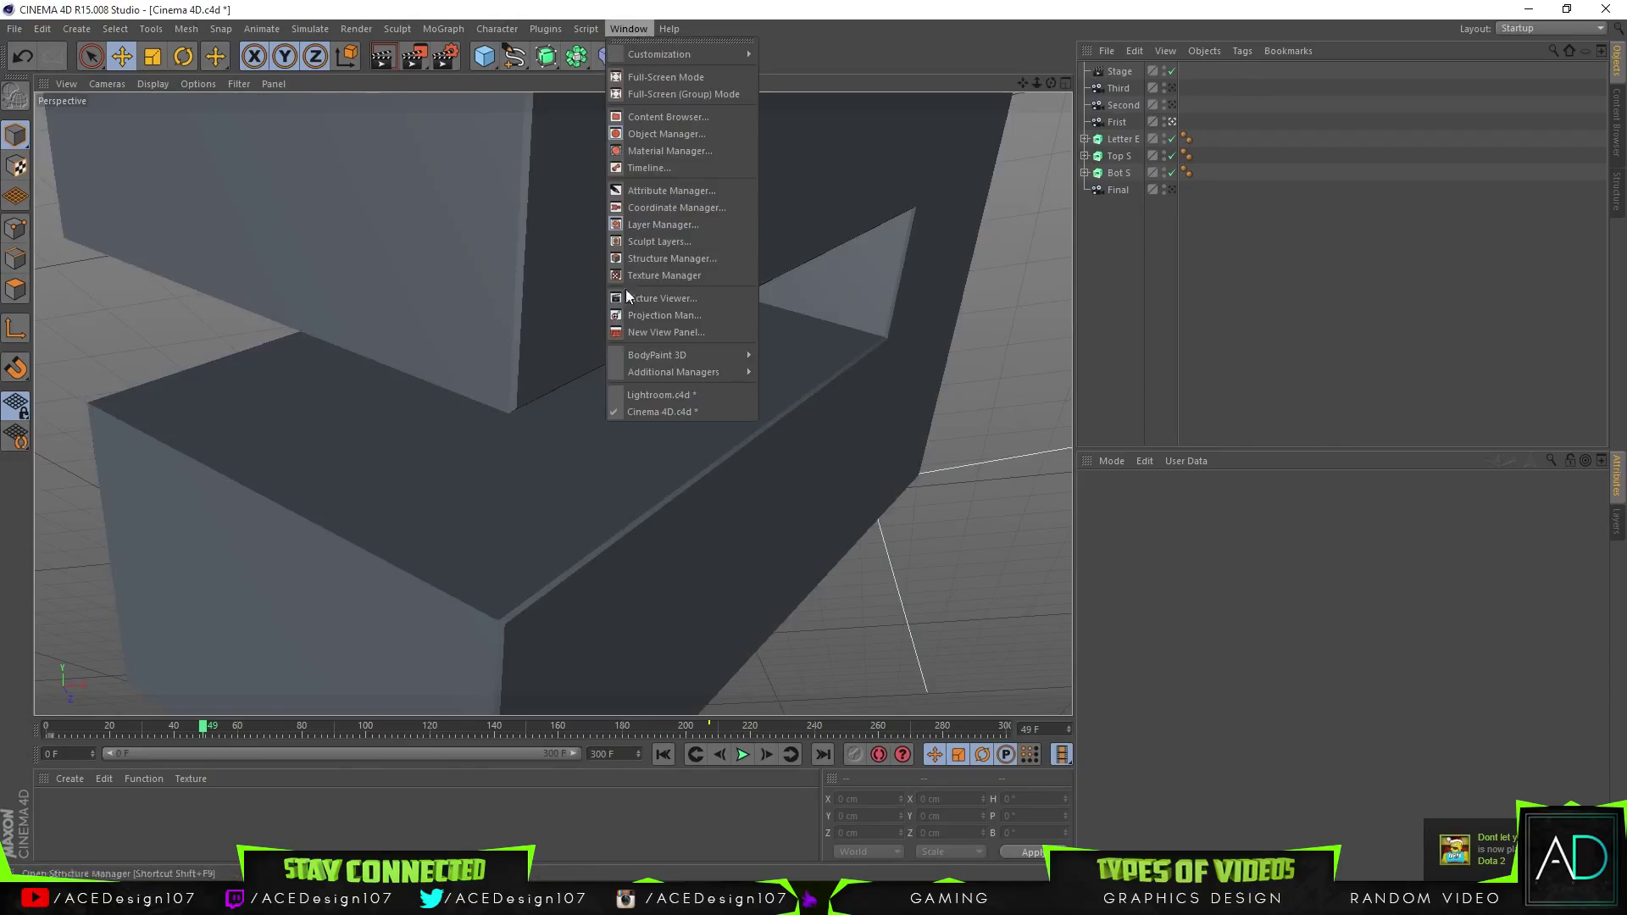
click(659, 394)
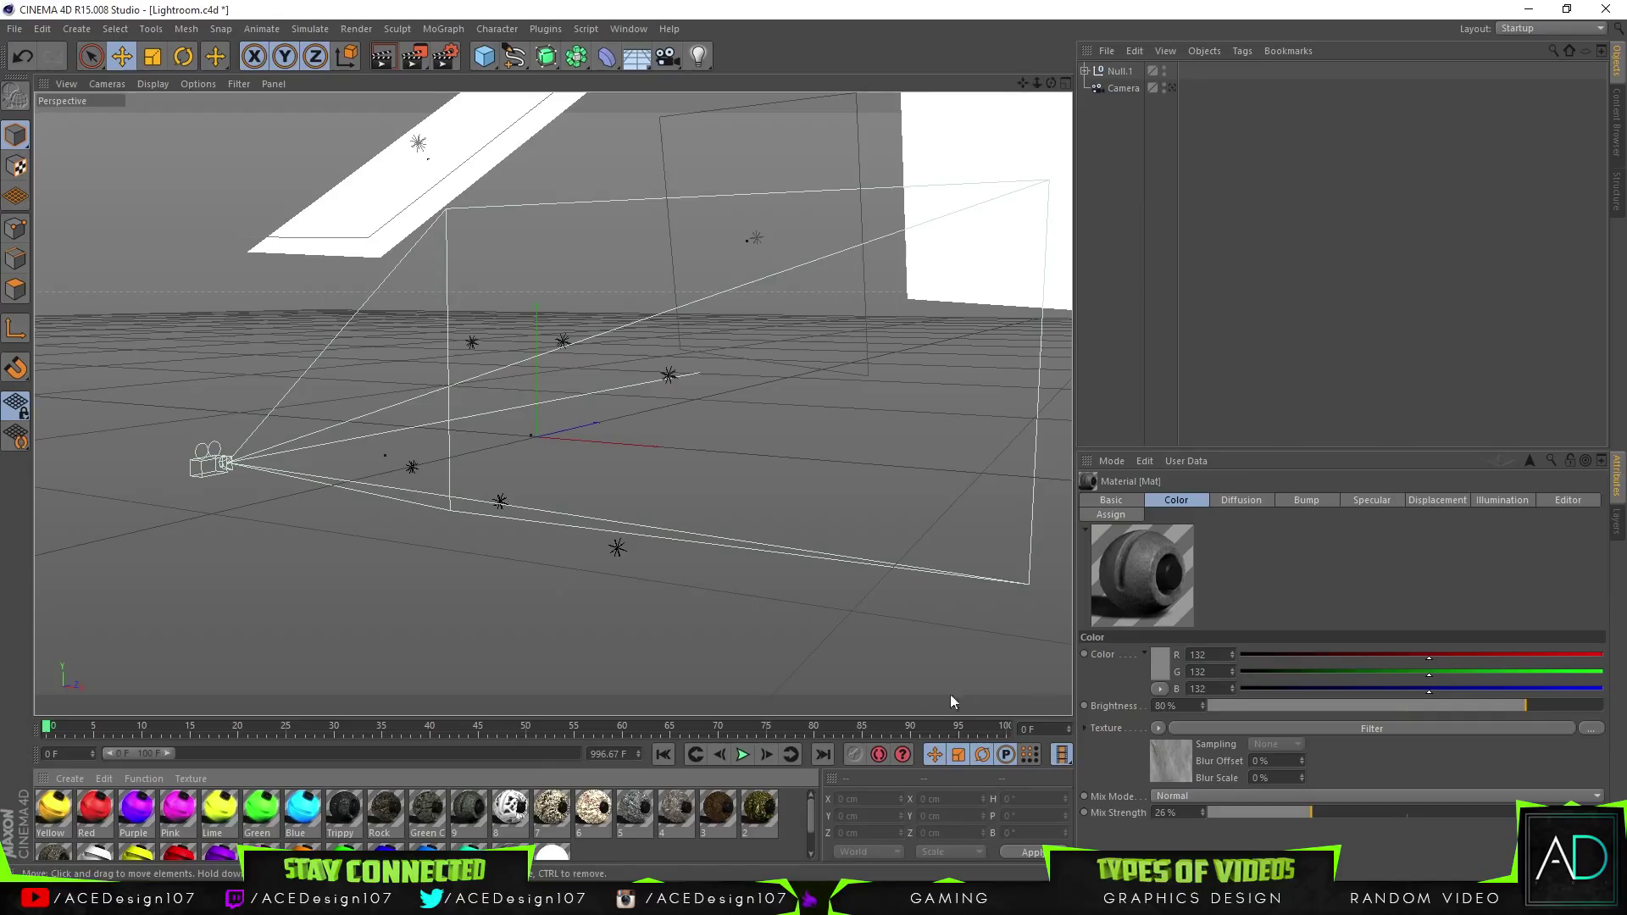
click(628, 29)
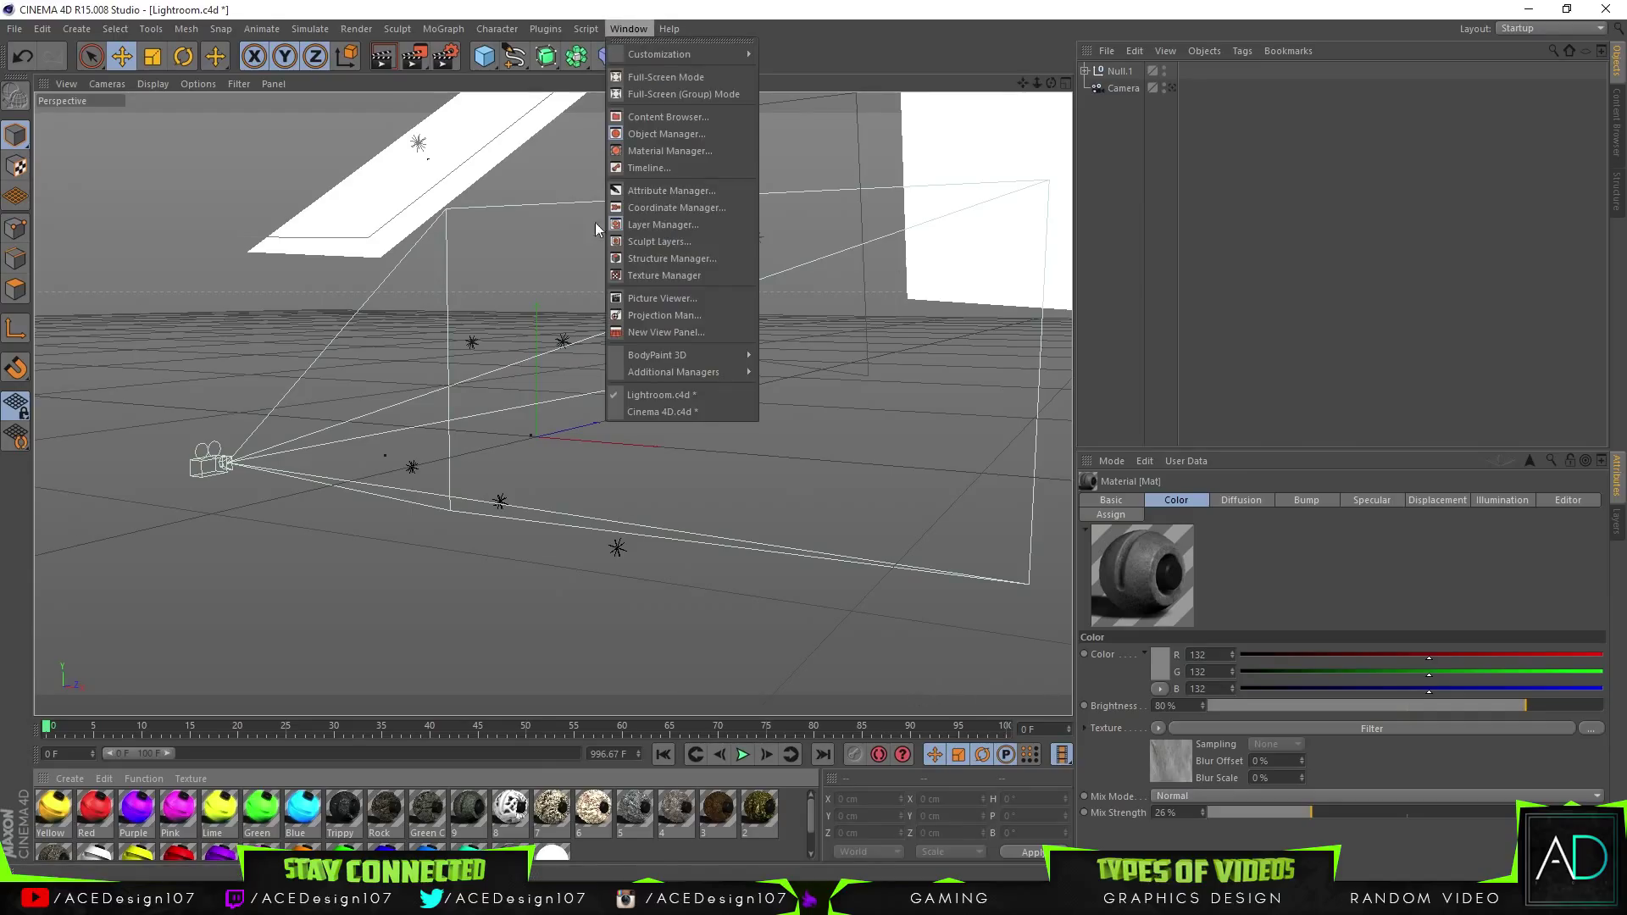
click(678, 413)
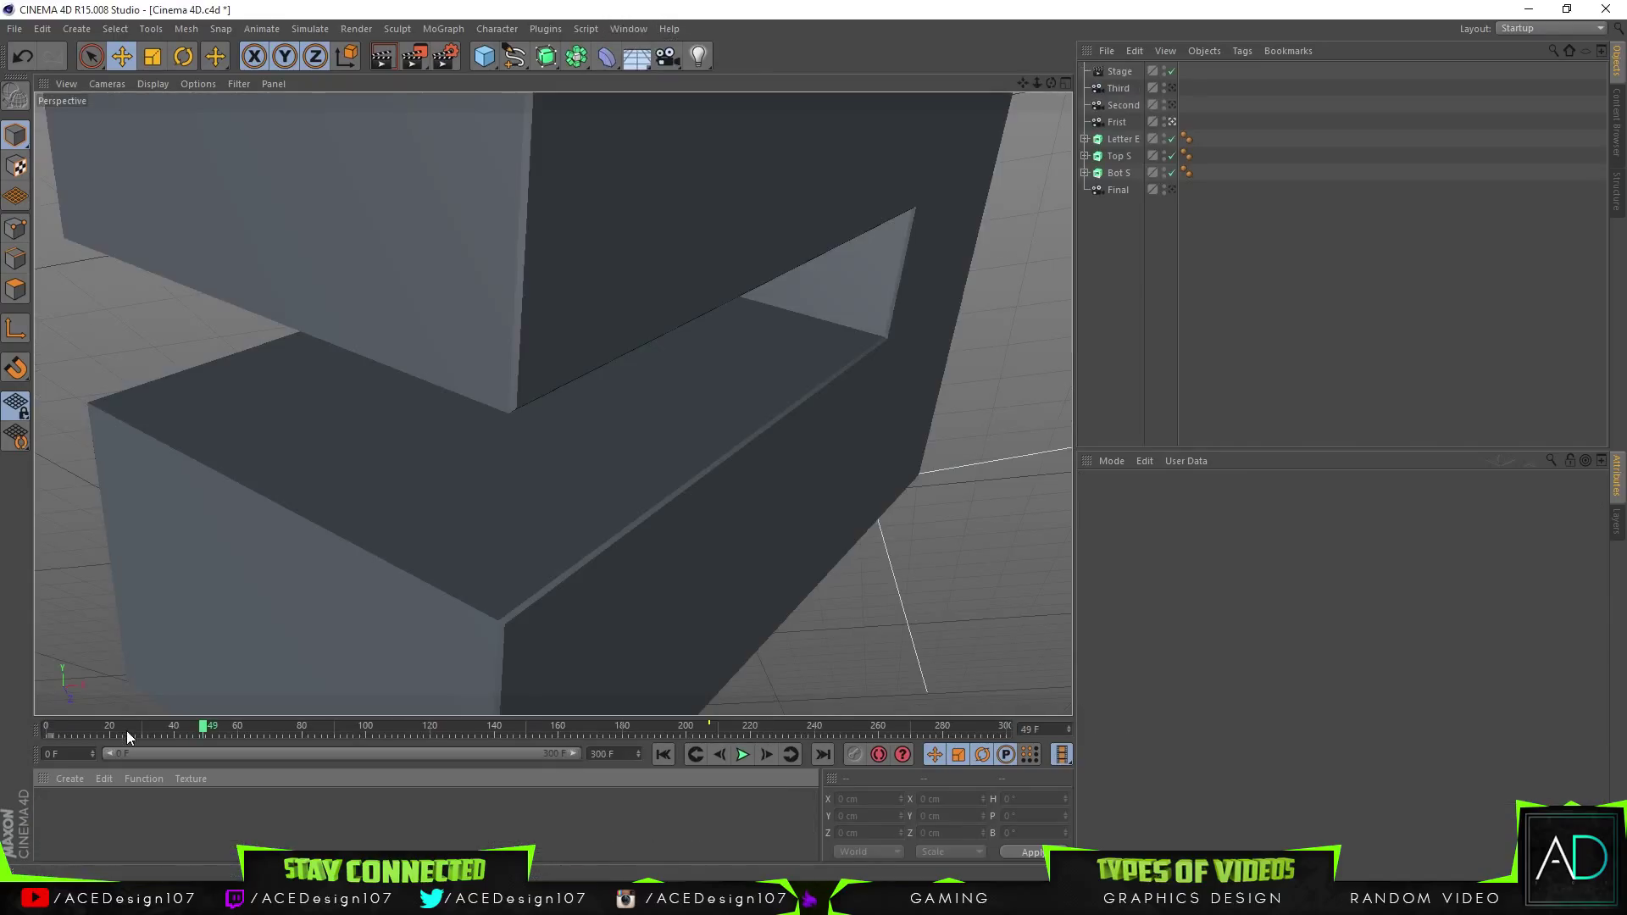
drag(125, 728, 44, 727)
Copy Null.1 and Camera from the Lightroom.c4d project and paste them into Cinema 4D.c4d
click(634, 31)
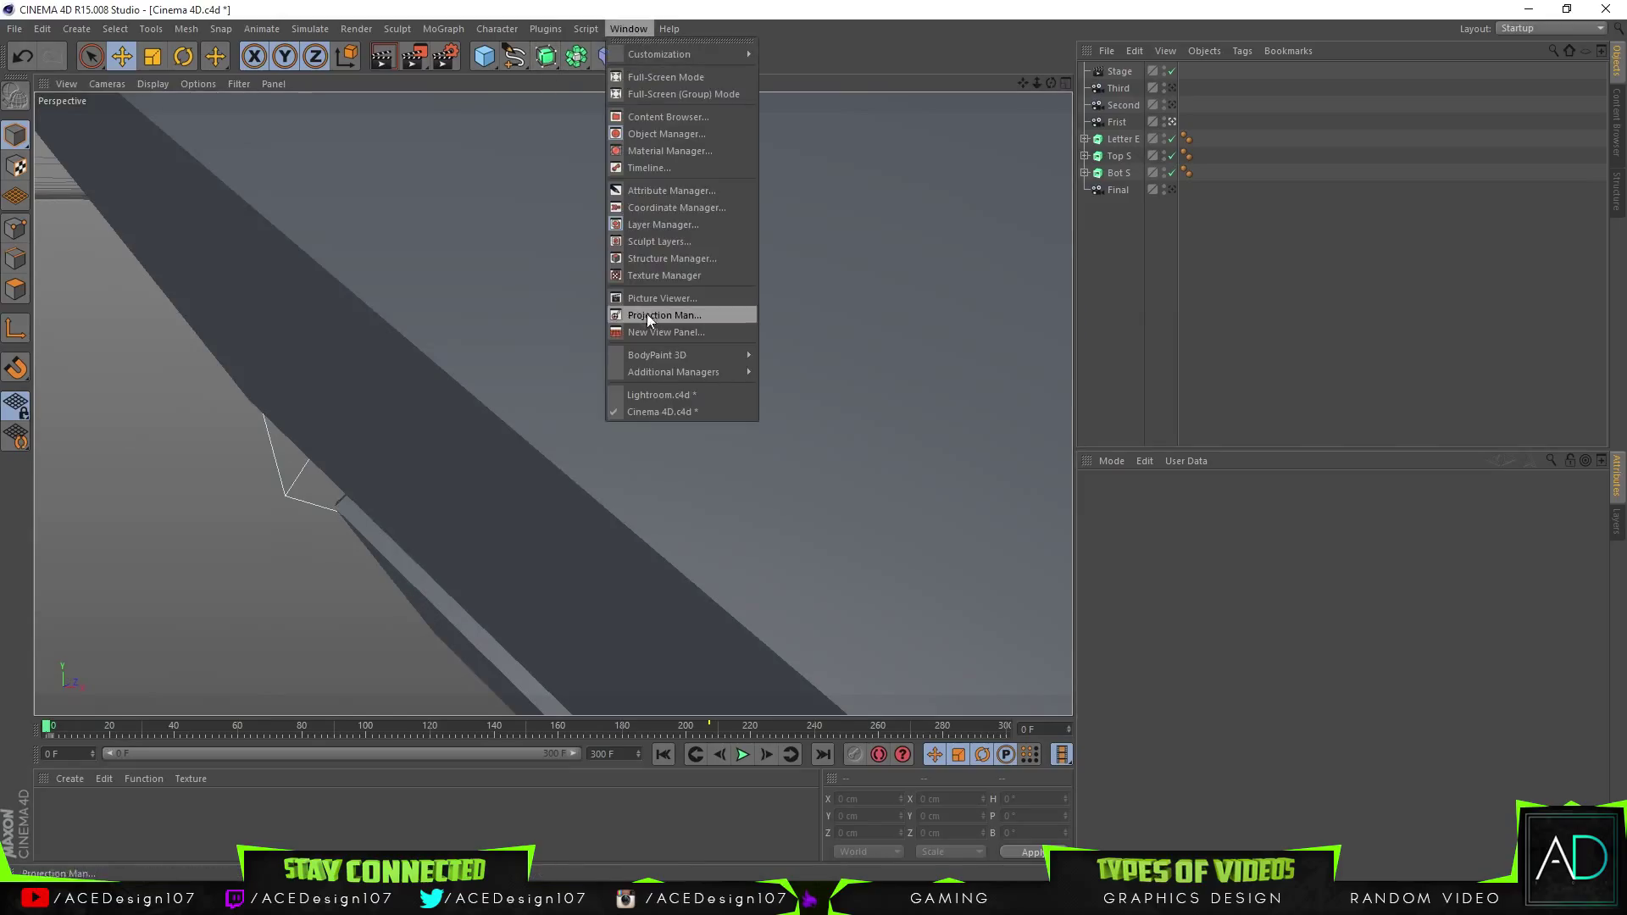
click(660, 395)
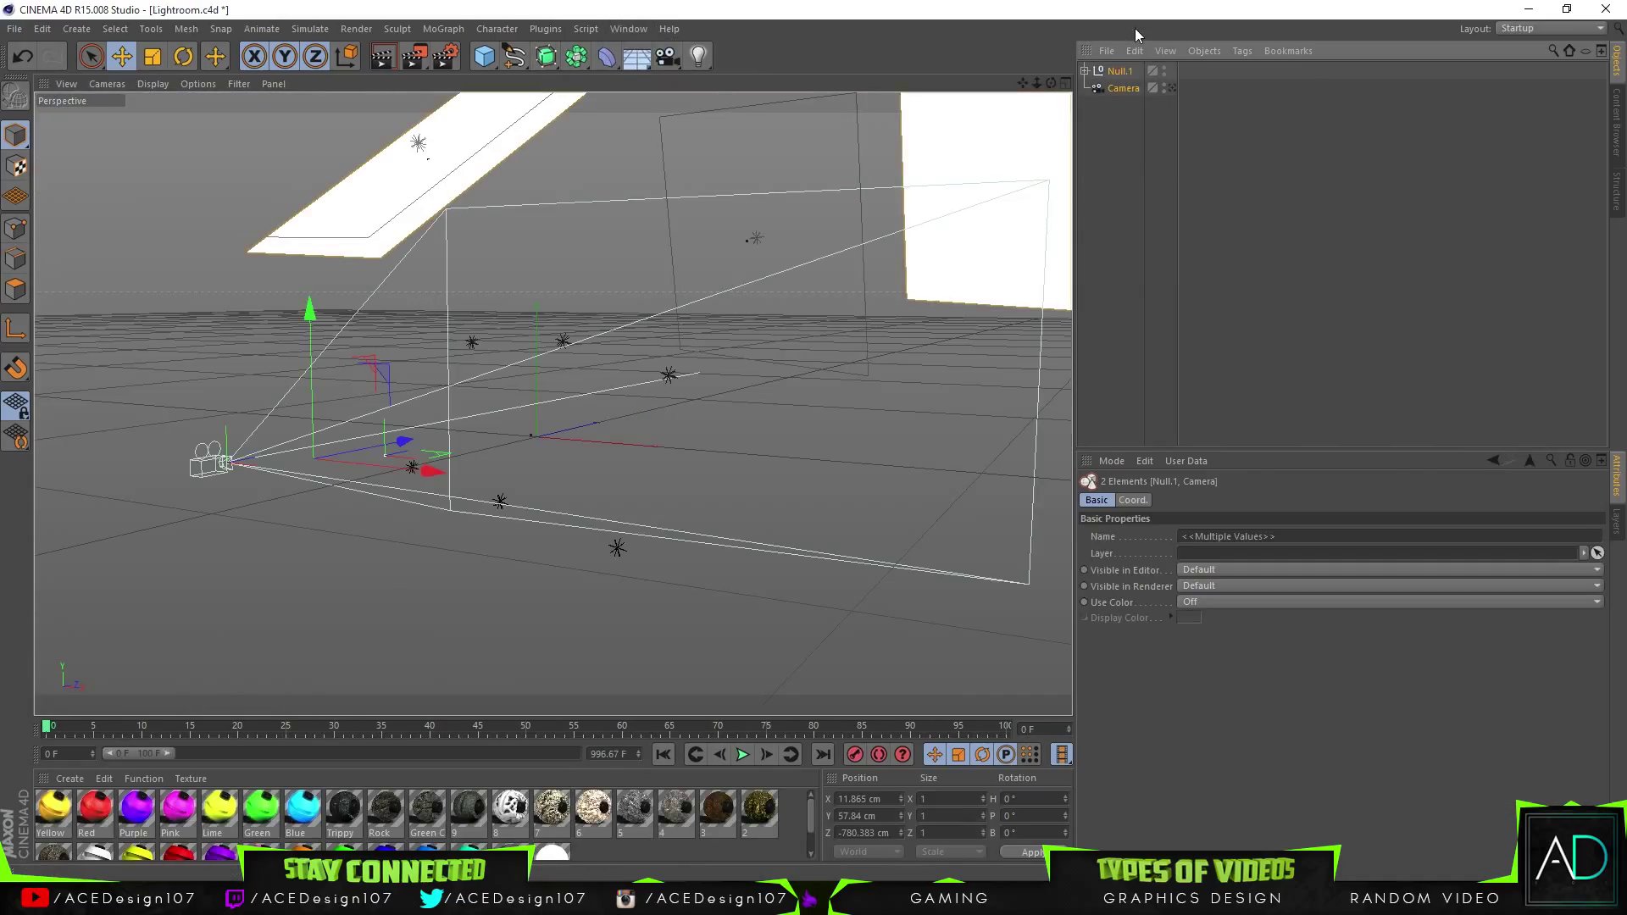
click(627, 29)
click(651, 414)
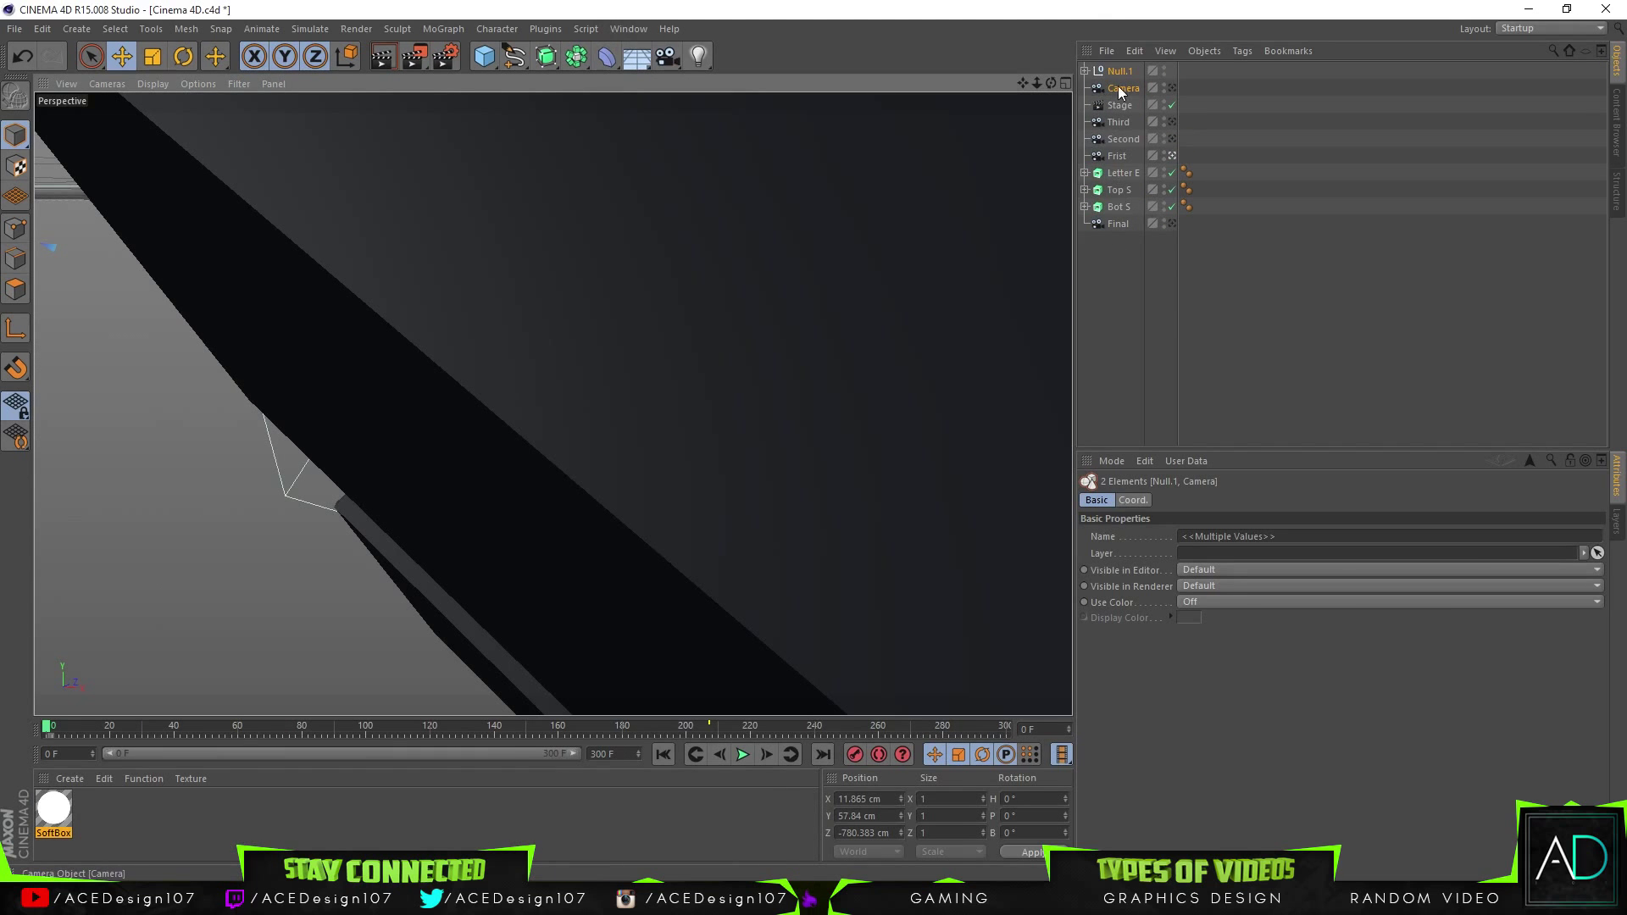
Check the pasted Camera's view against the Final camera near the end of the animation, around frame 293
click(1122, 89)
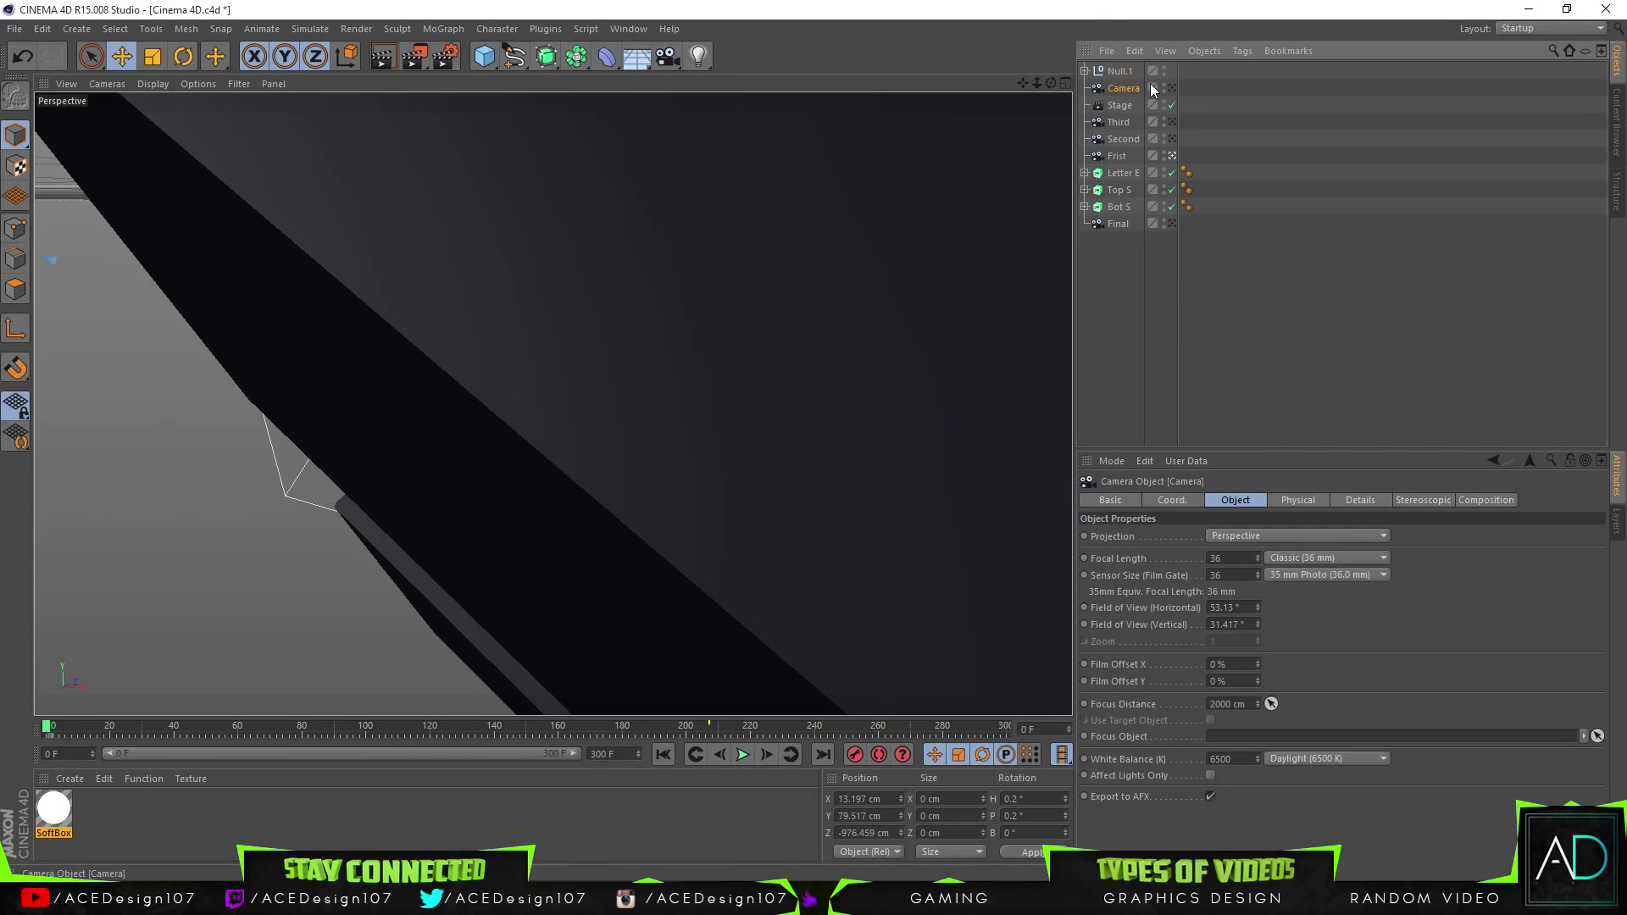
click(1174, 90)
click(1175, 90)
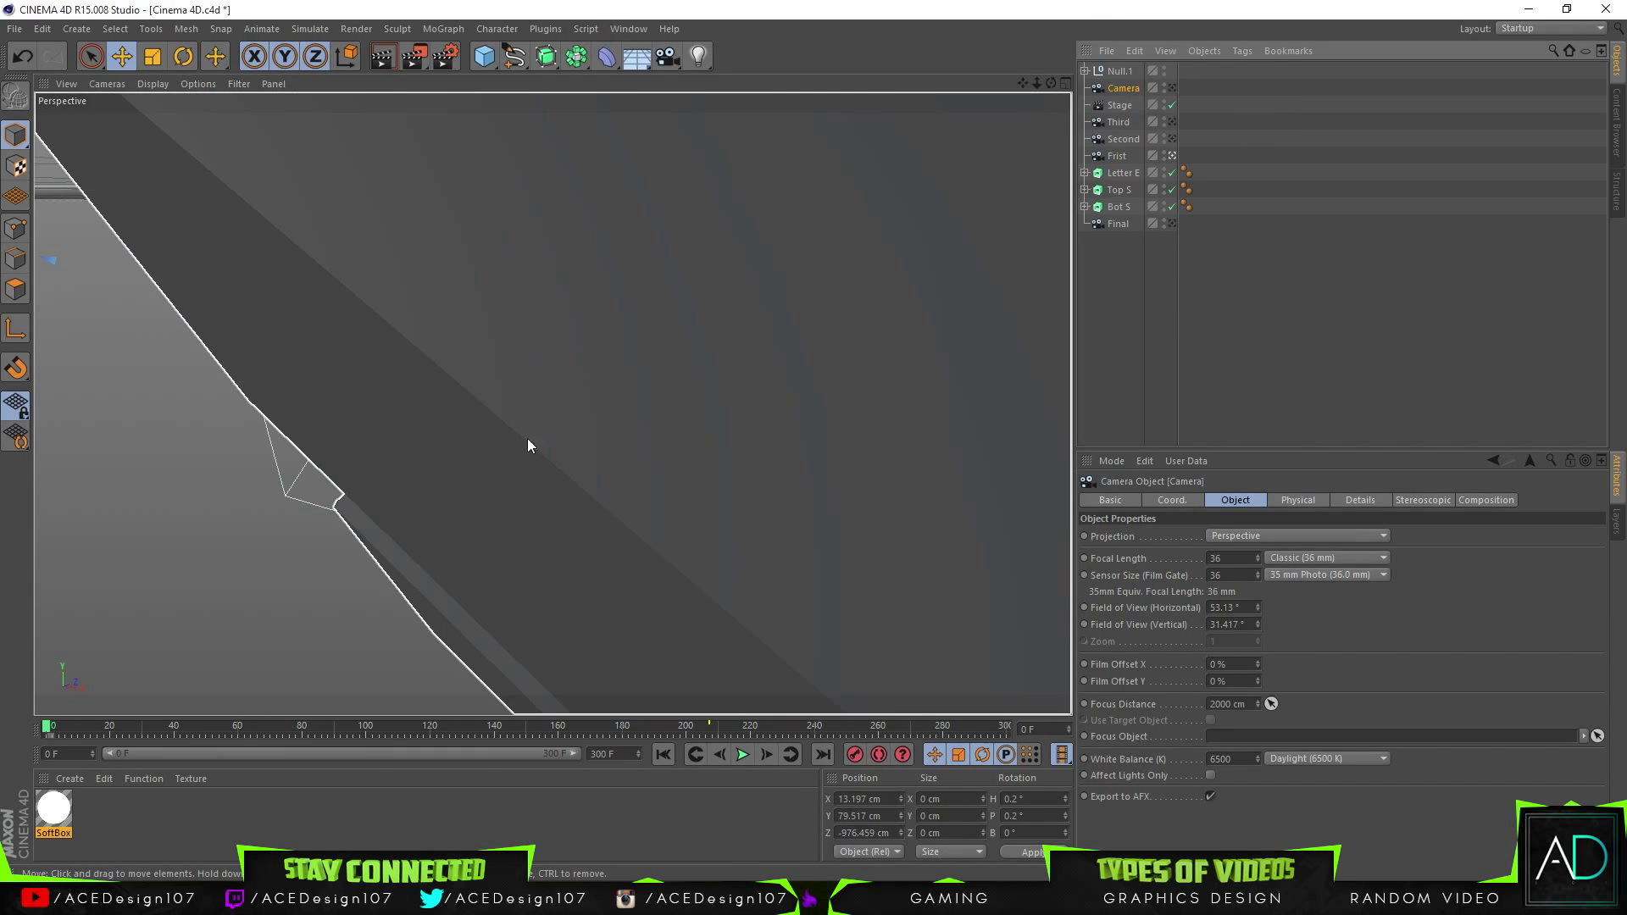
drag(700, 727, 983, 727)
click(1175, 89)
click(1175, 90)
click(1102, 225)
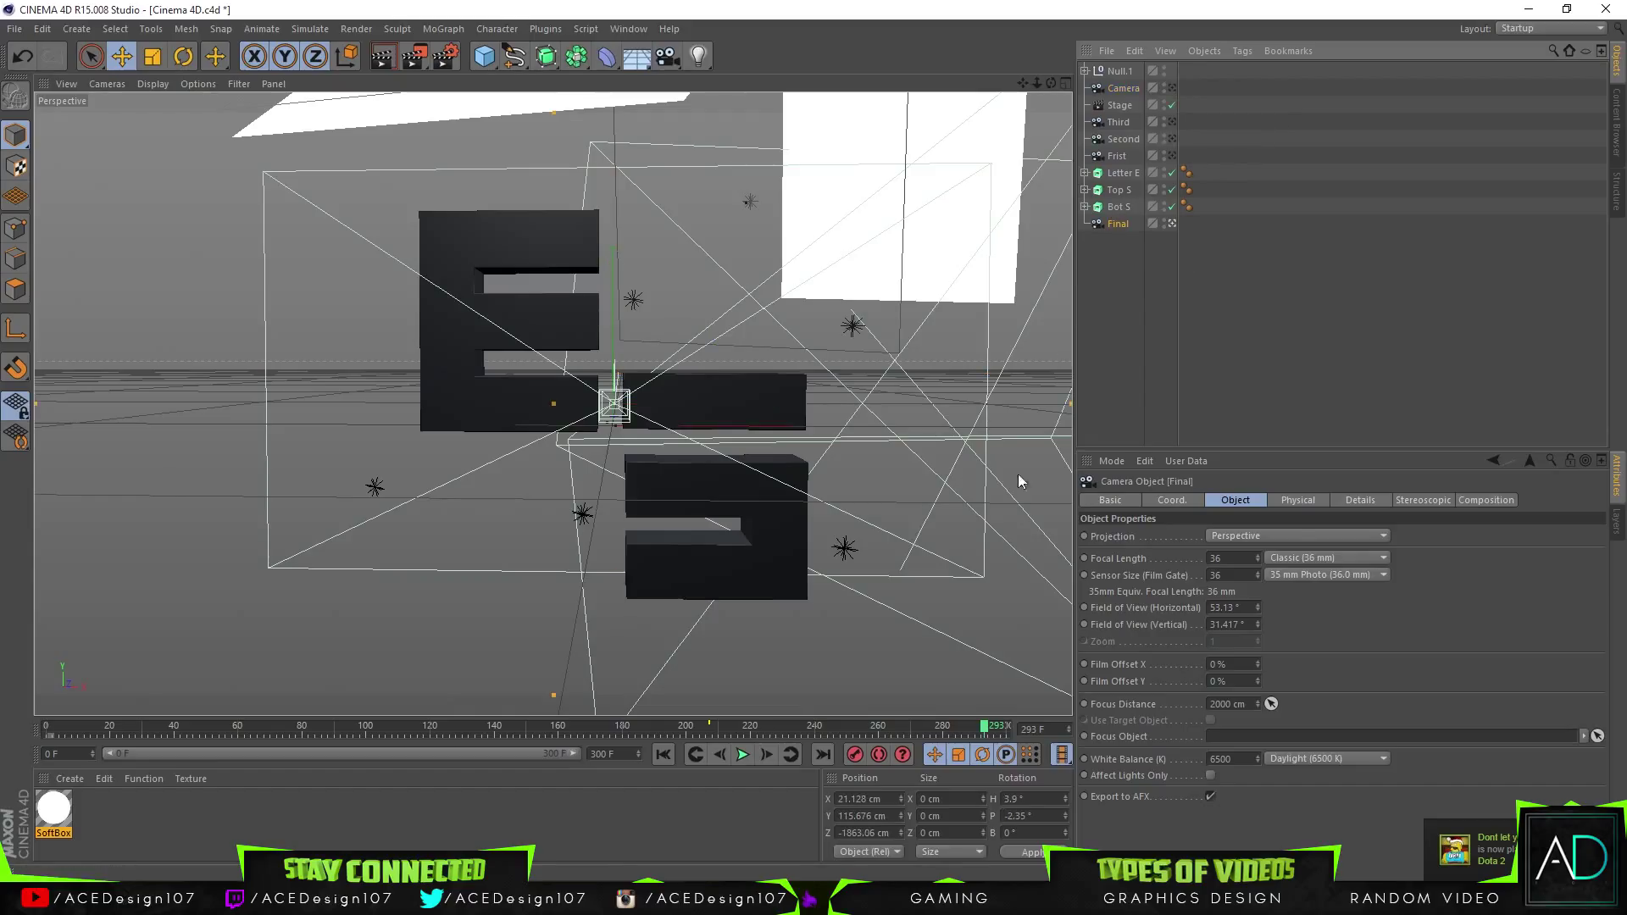
Move to frame 300, set the animation's end to 301 F and extend the preview range to match
drag(983, 727, 1017, 729)
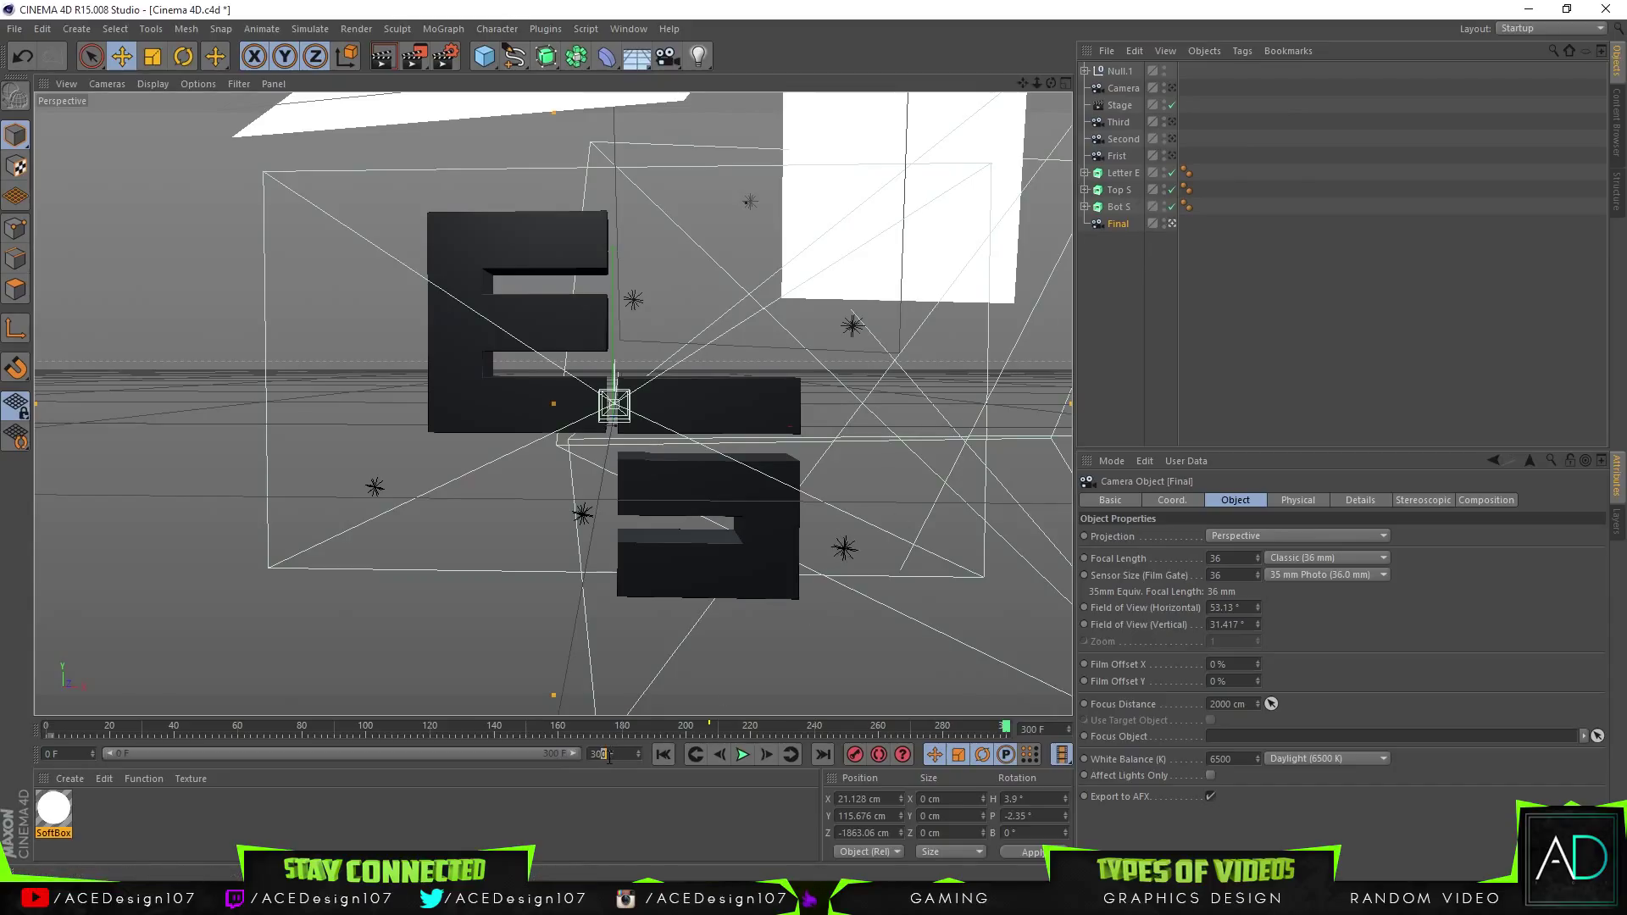
text(1 F)
key(Return)
drag(572, 754, 594, 755)
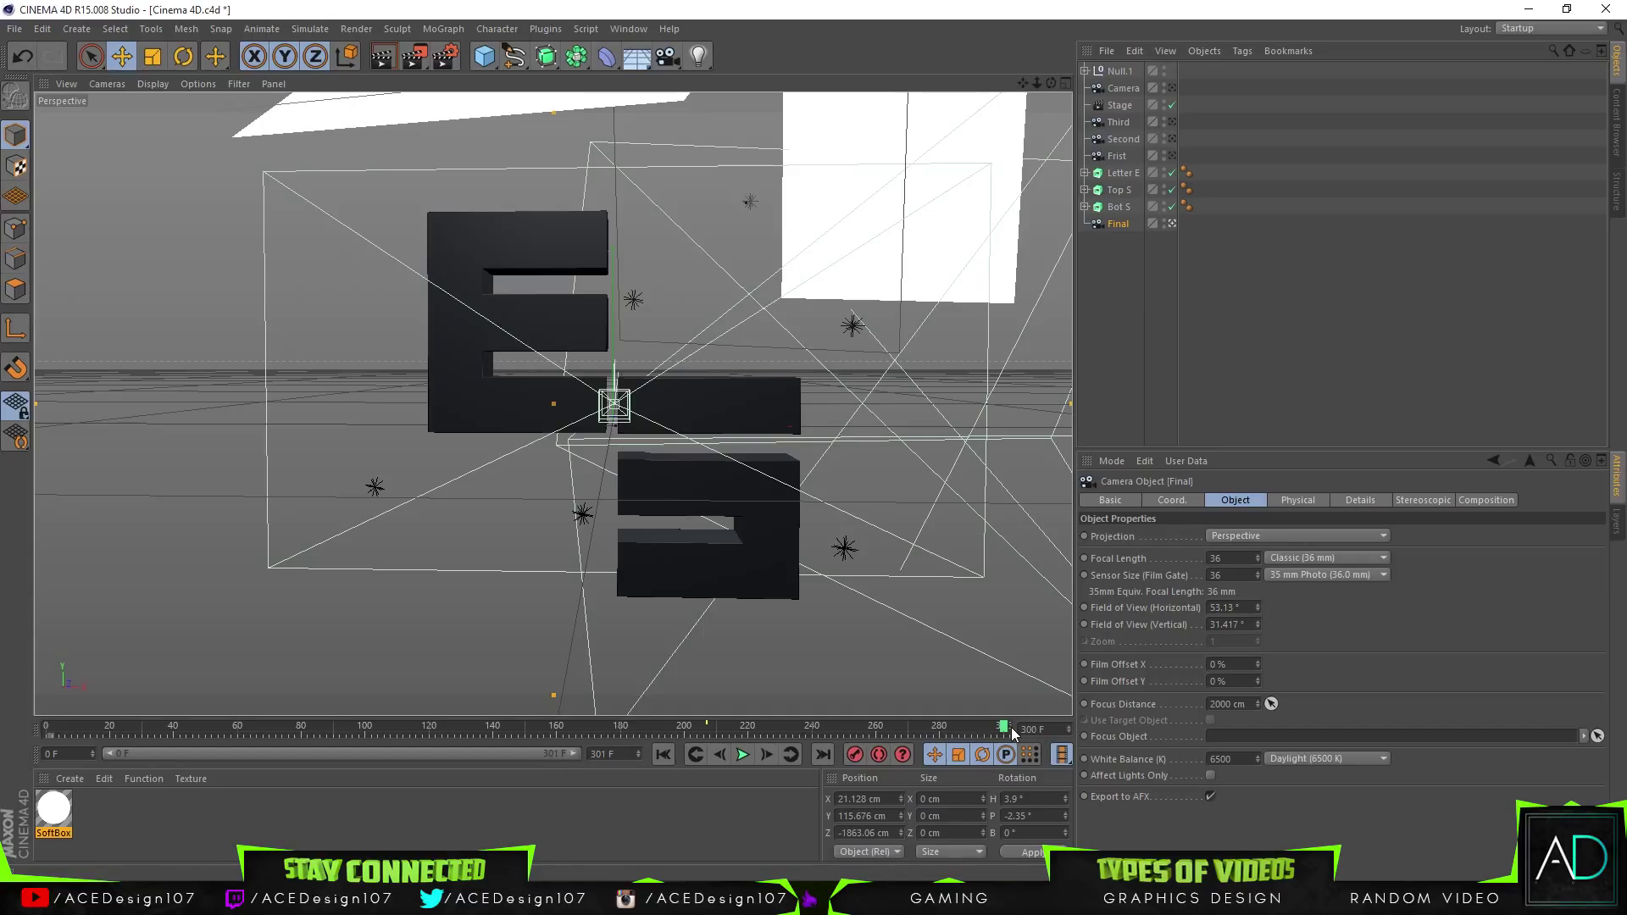
At frame 301, assign the Camera object as the Stage's camera and keyframe that camera setting
click(1122, 105)
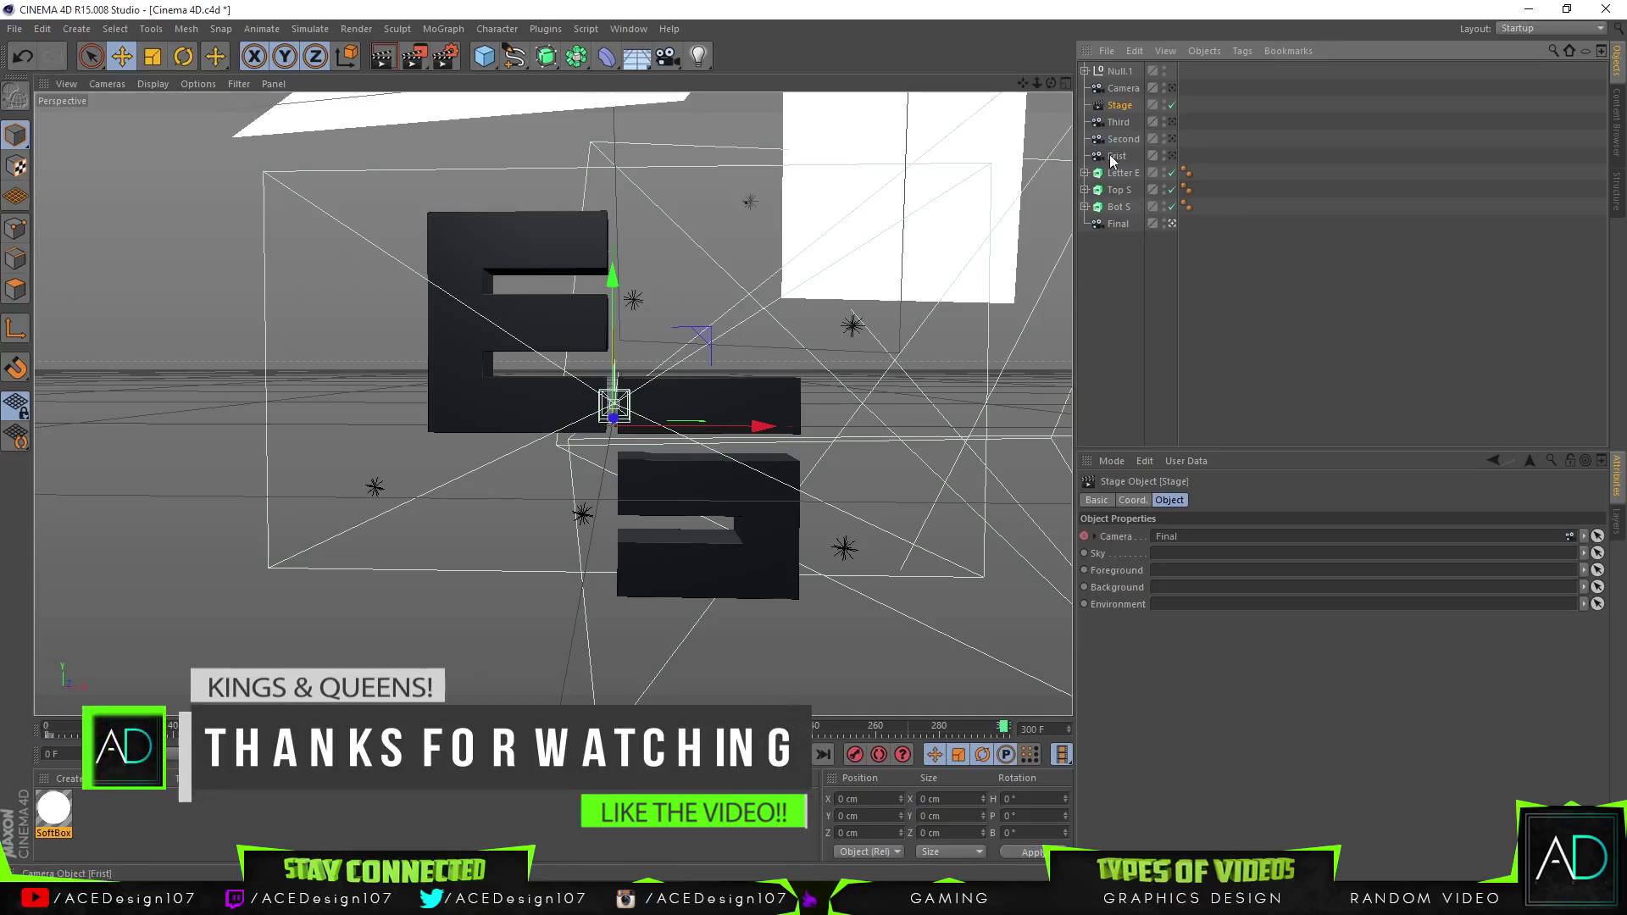
click(1128, 88)
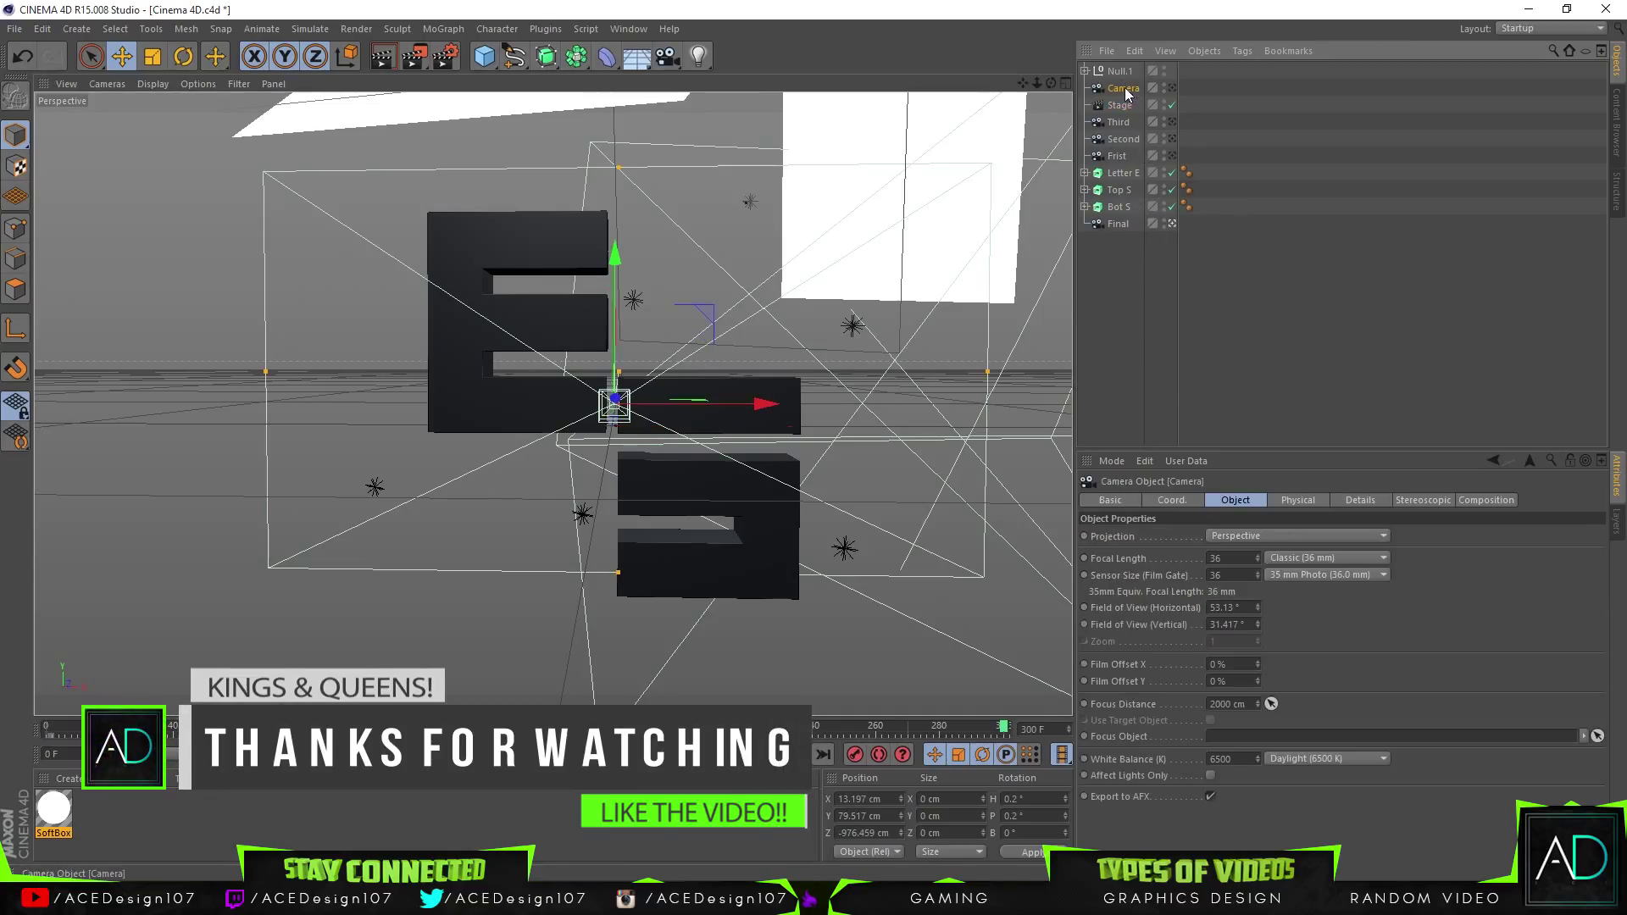
click(1121, 105)
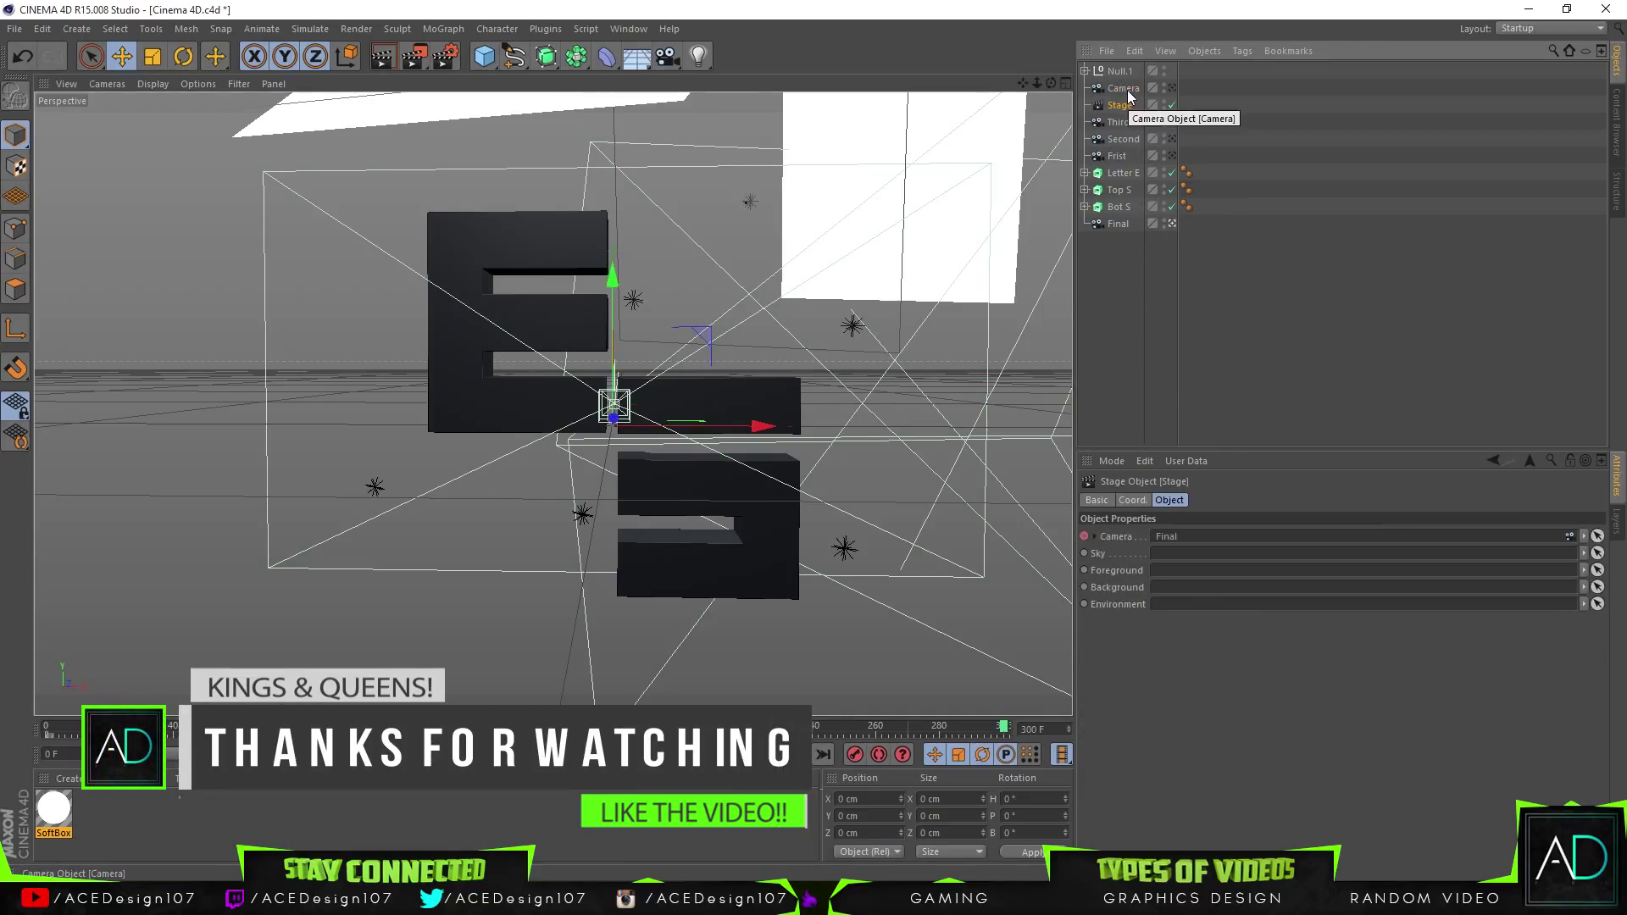
click(767, 756)
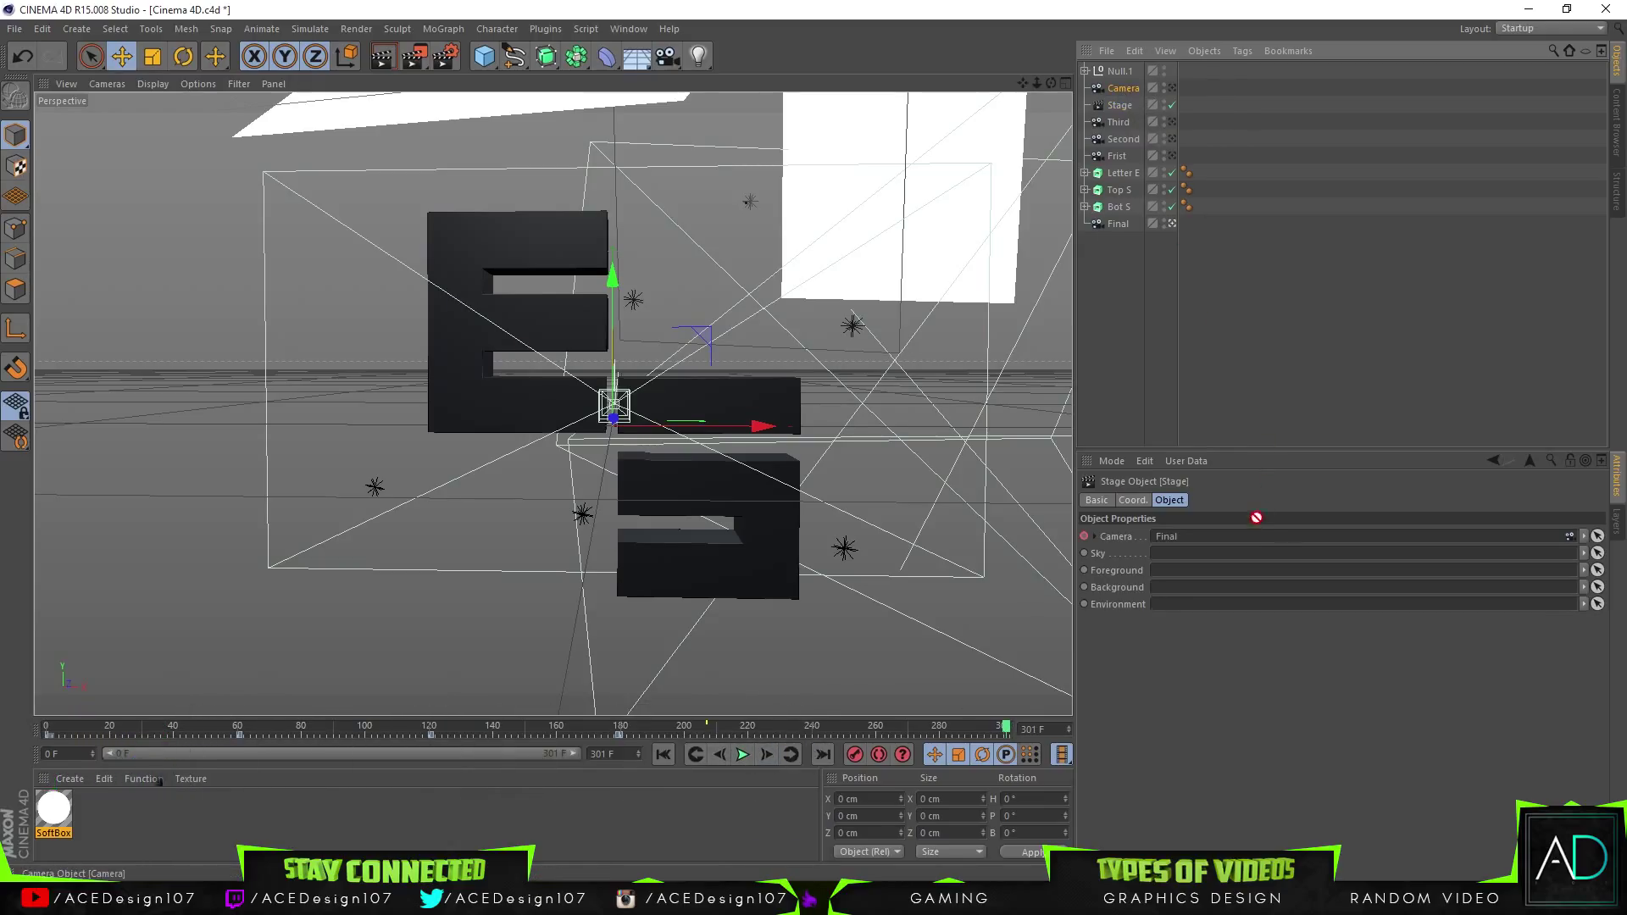
drag(1252, 539, 1244, 537)
click(1085, 536)
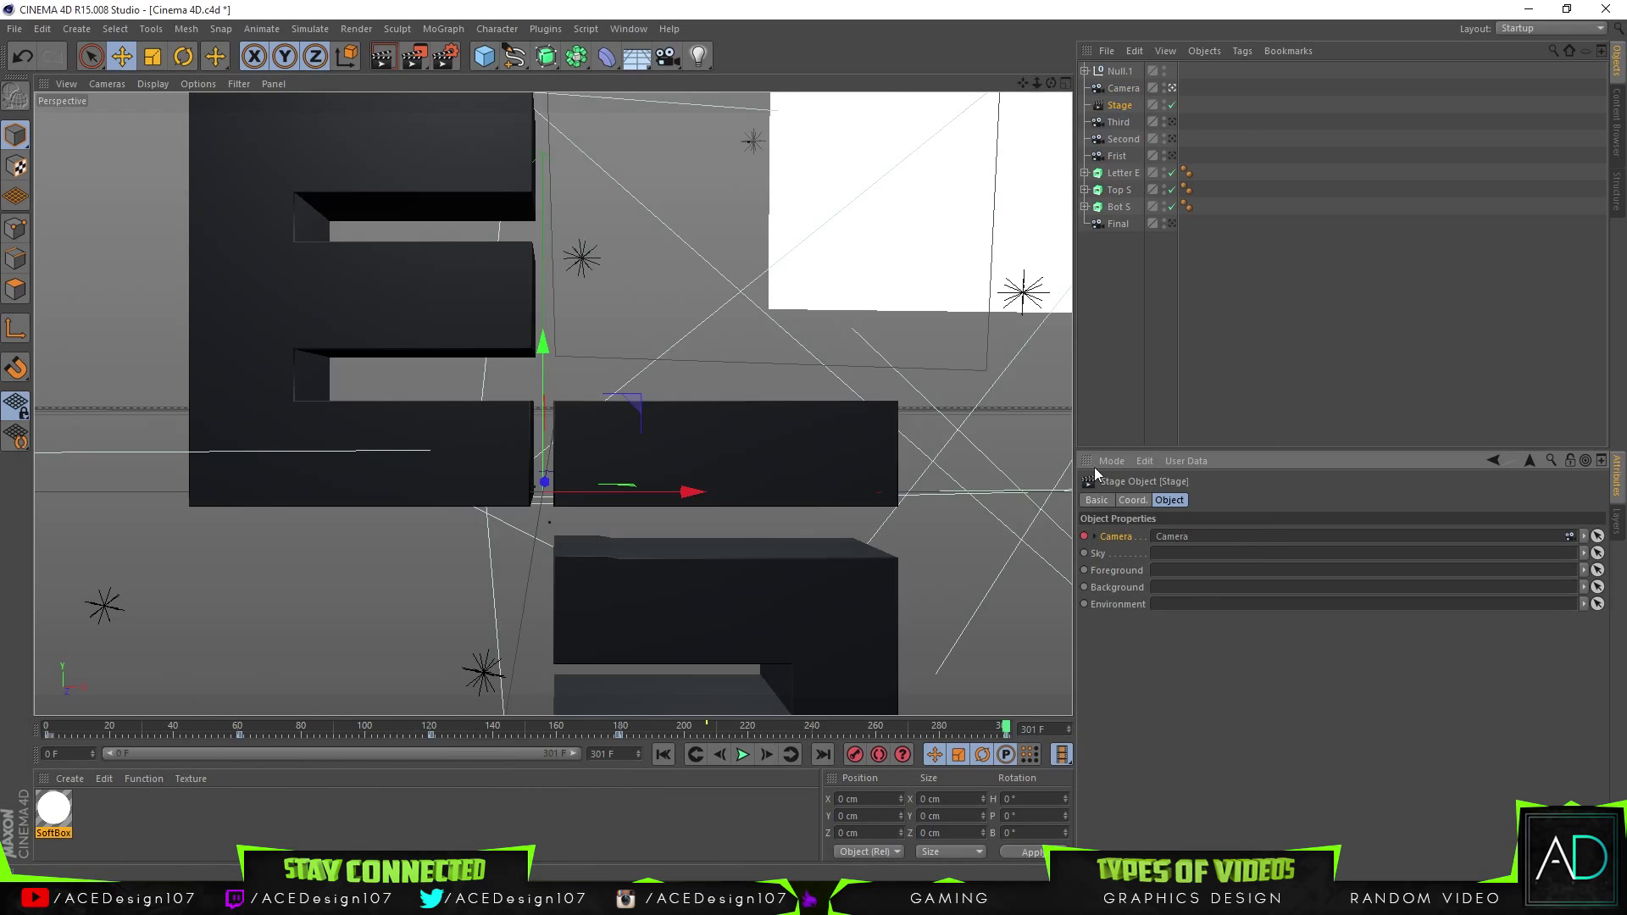
Compare frames 300 and 301 to check the Stage's camera switch
click(1173, 87)
click(1173, 87)
click(1003, 727)
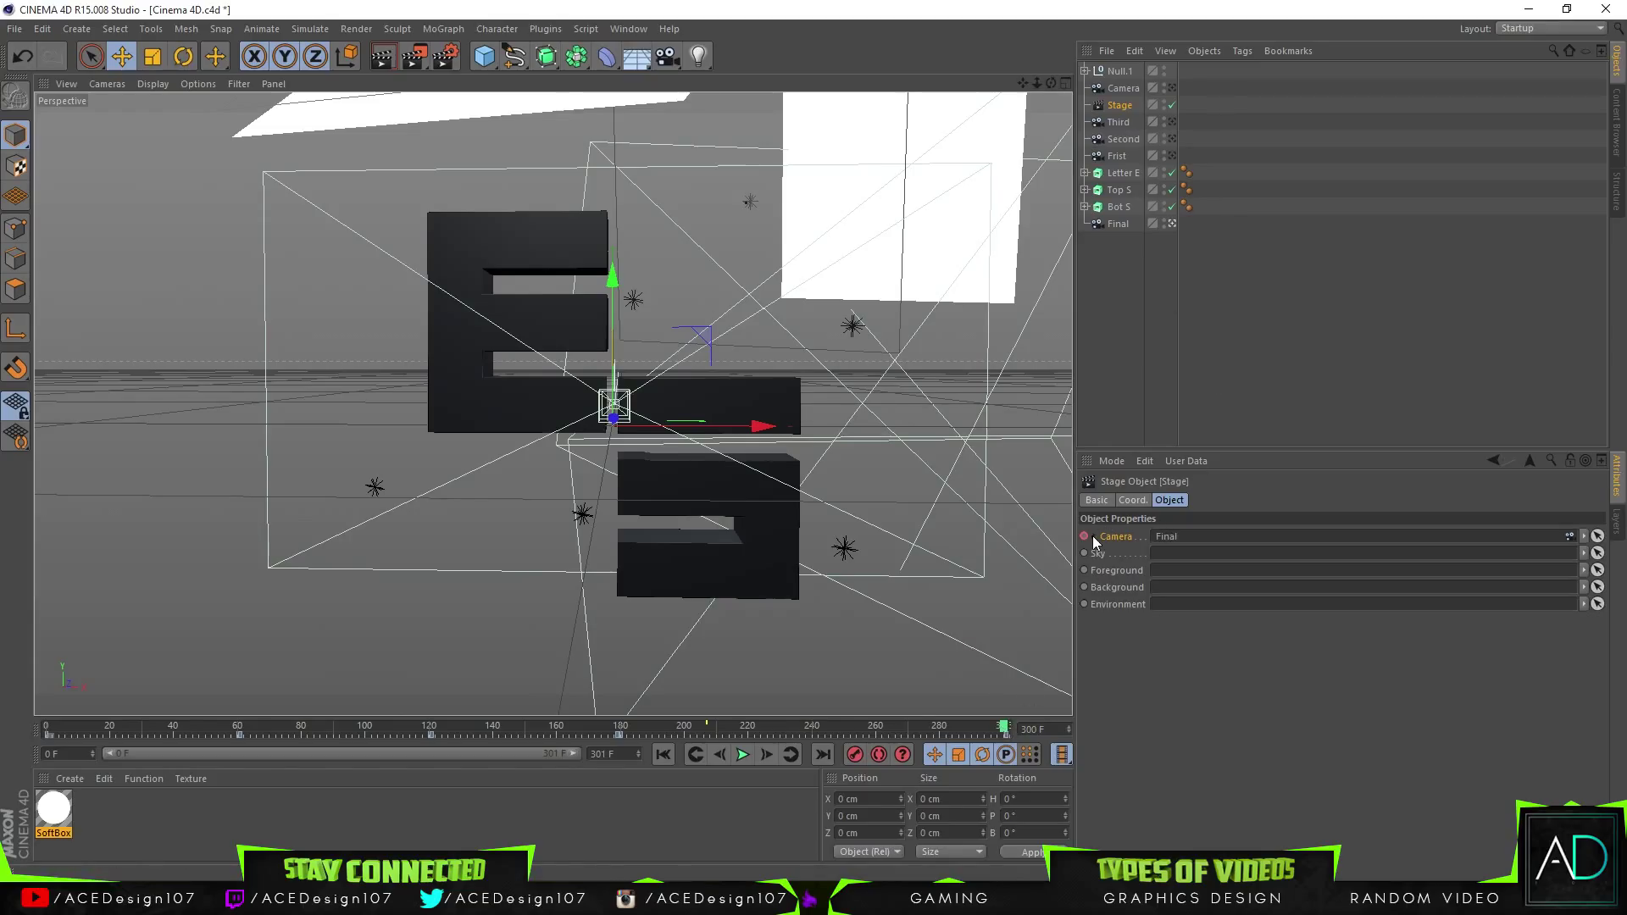
click(1001, 728)
click(1008, 729)
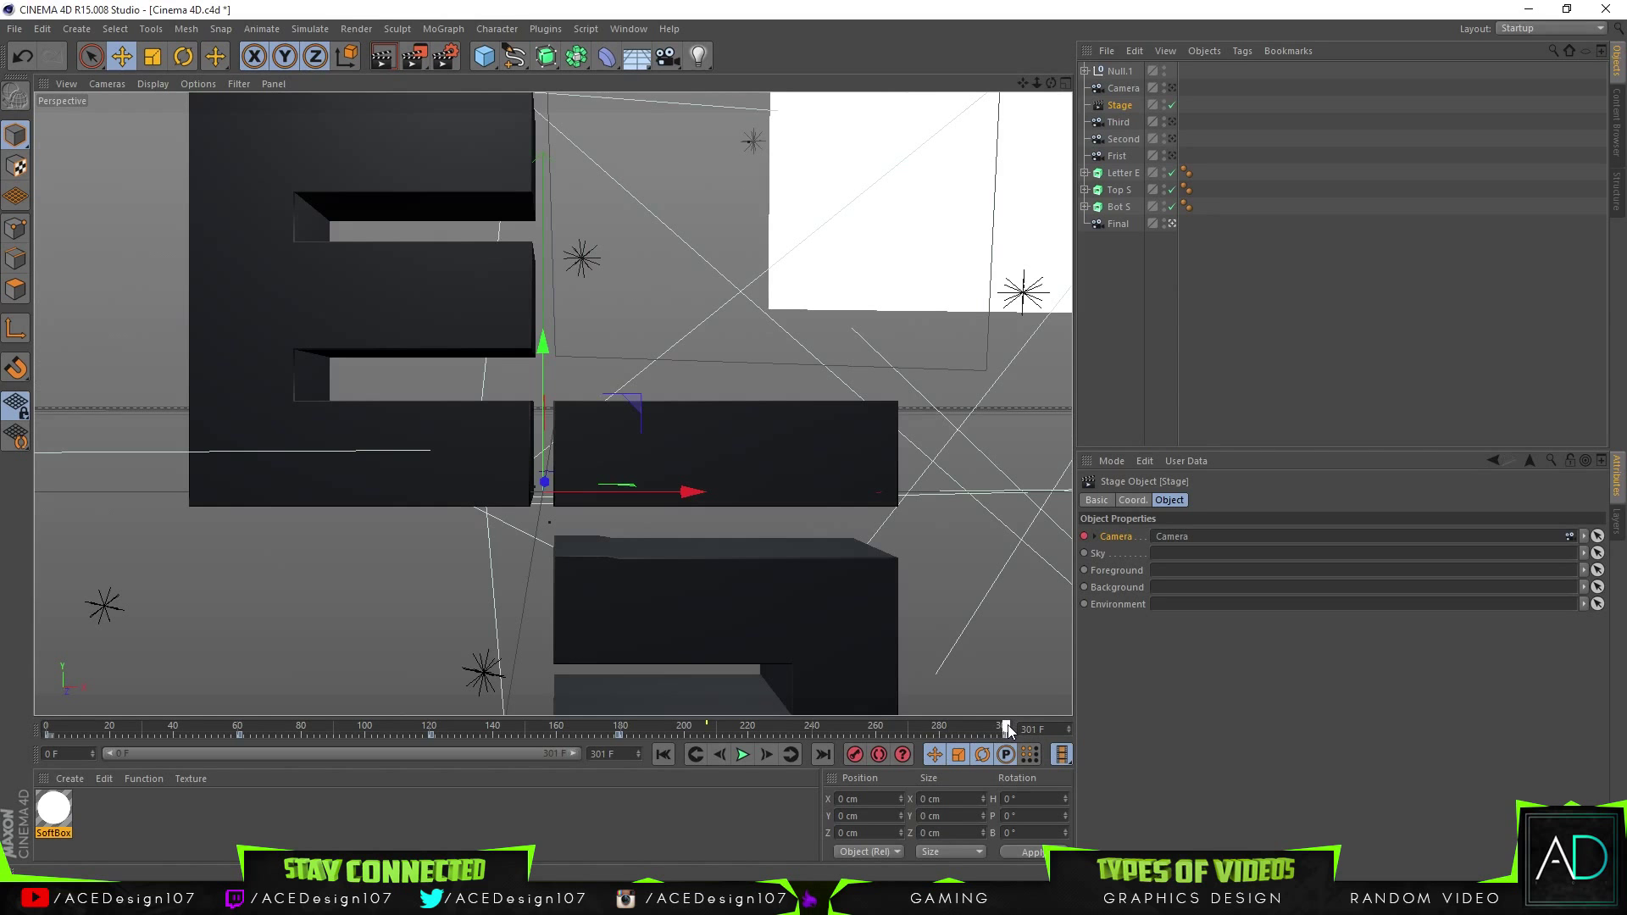
At frame 301, pull the Camera back and orbit it to about X 146, Y 213, Z -3388 cm
mouse_move(1037, 83)
mouse_down()
mouse_move(975, 85)
mouse_move(1034, 80)
mouse_up()
drag(551, 730, 1007, 733)
click(1134, 88)
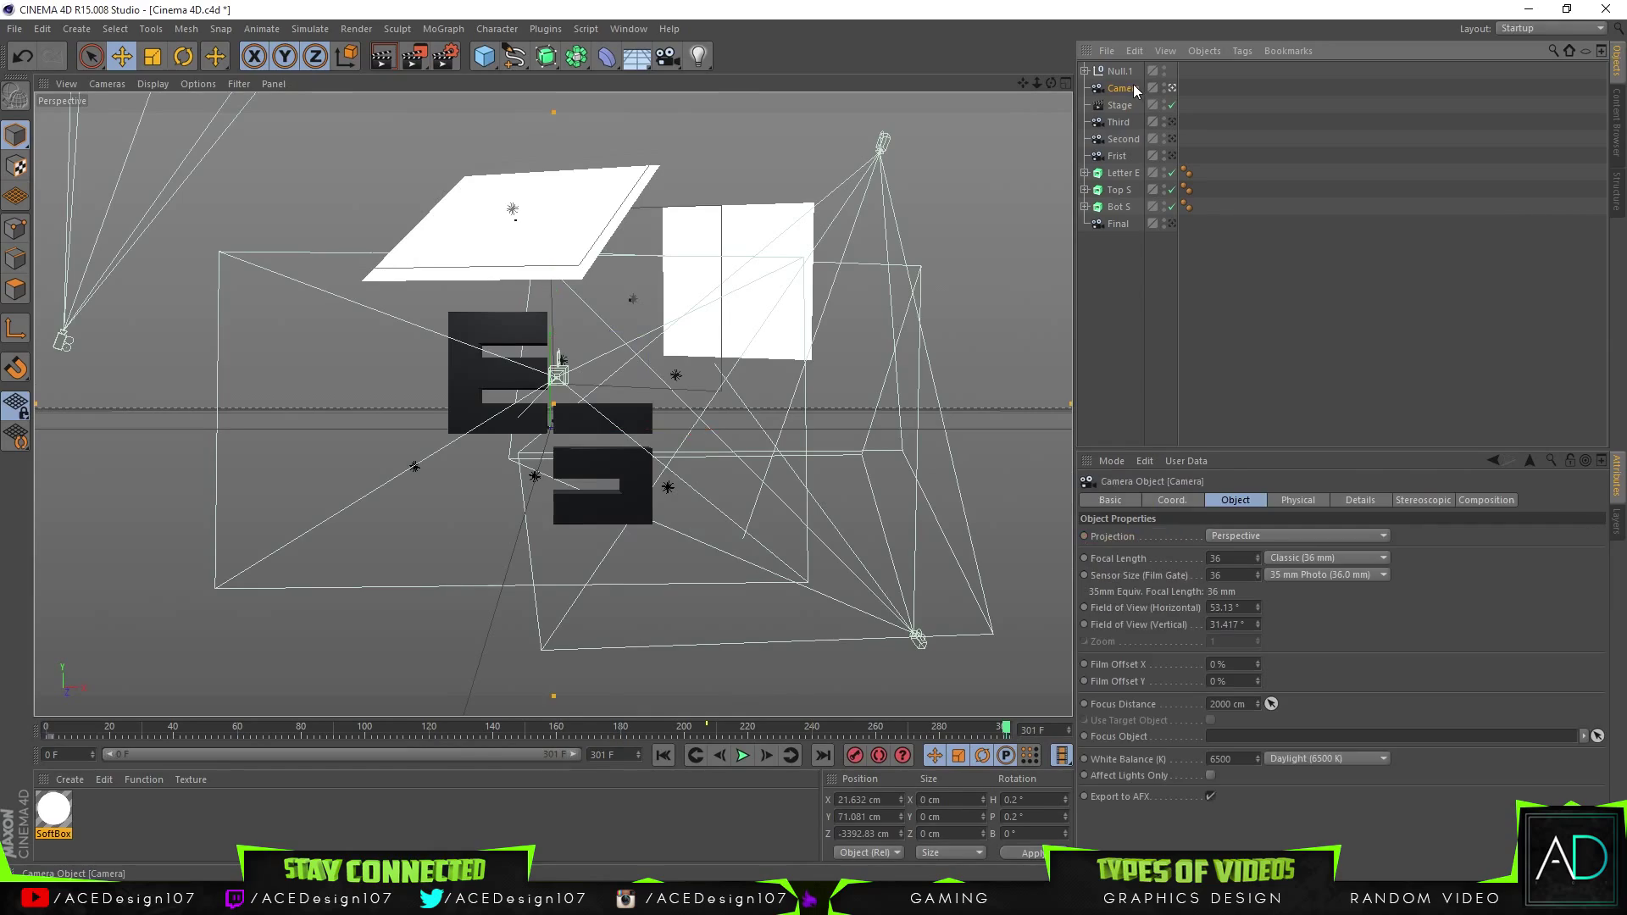
drag(1051, 83, 1138, 90)
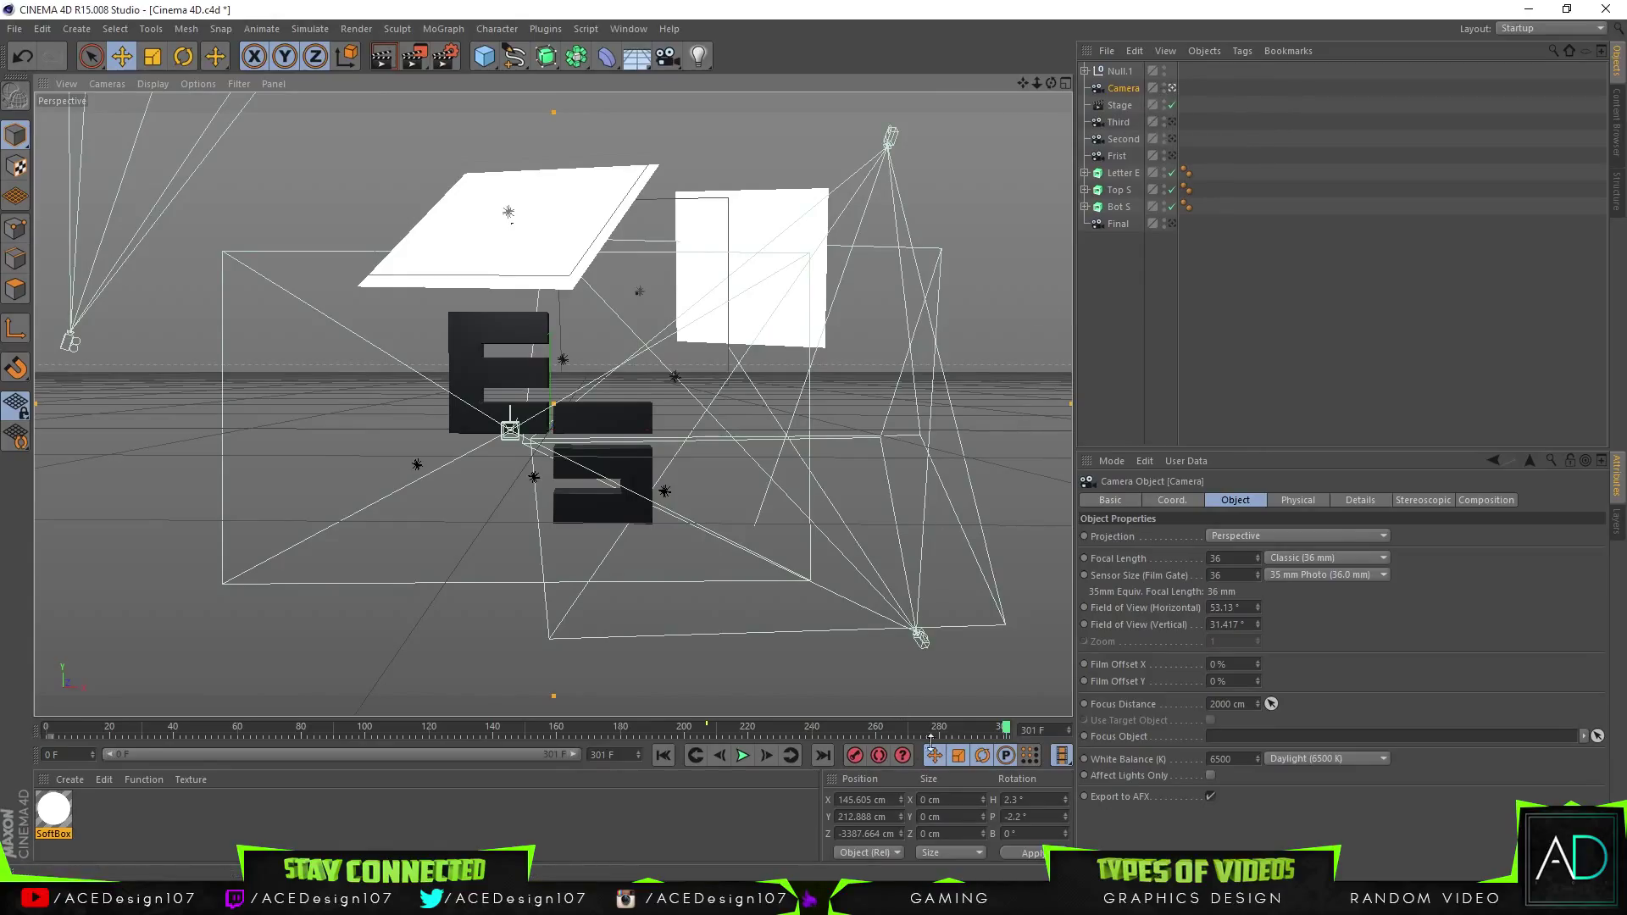
Render a preview of the view at frame 300 to check how the letters are lit, and select Null.1
click(696, 755)
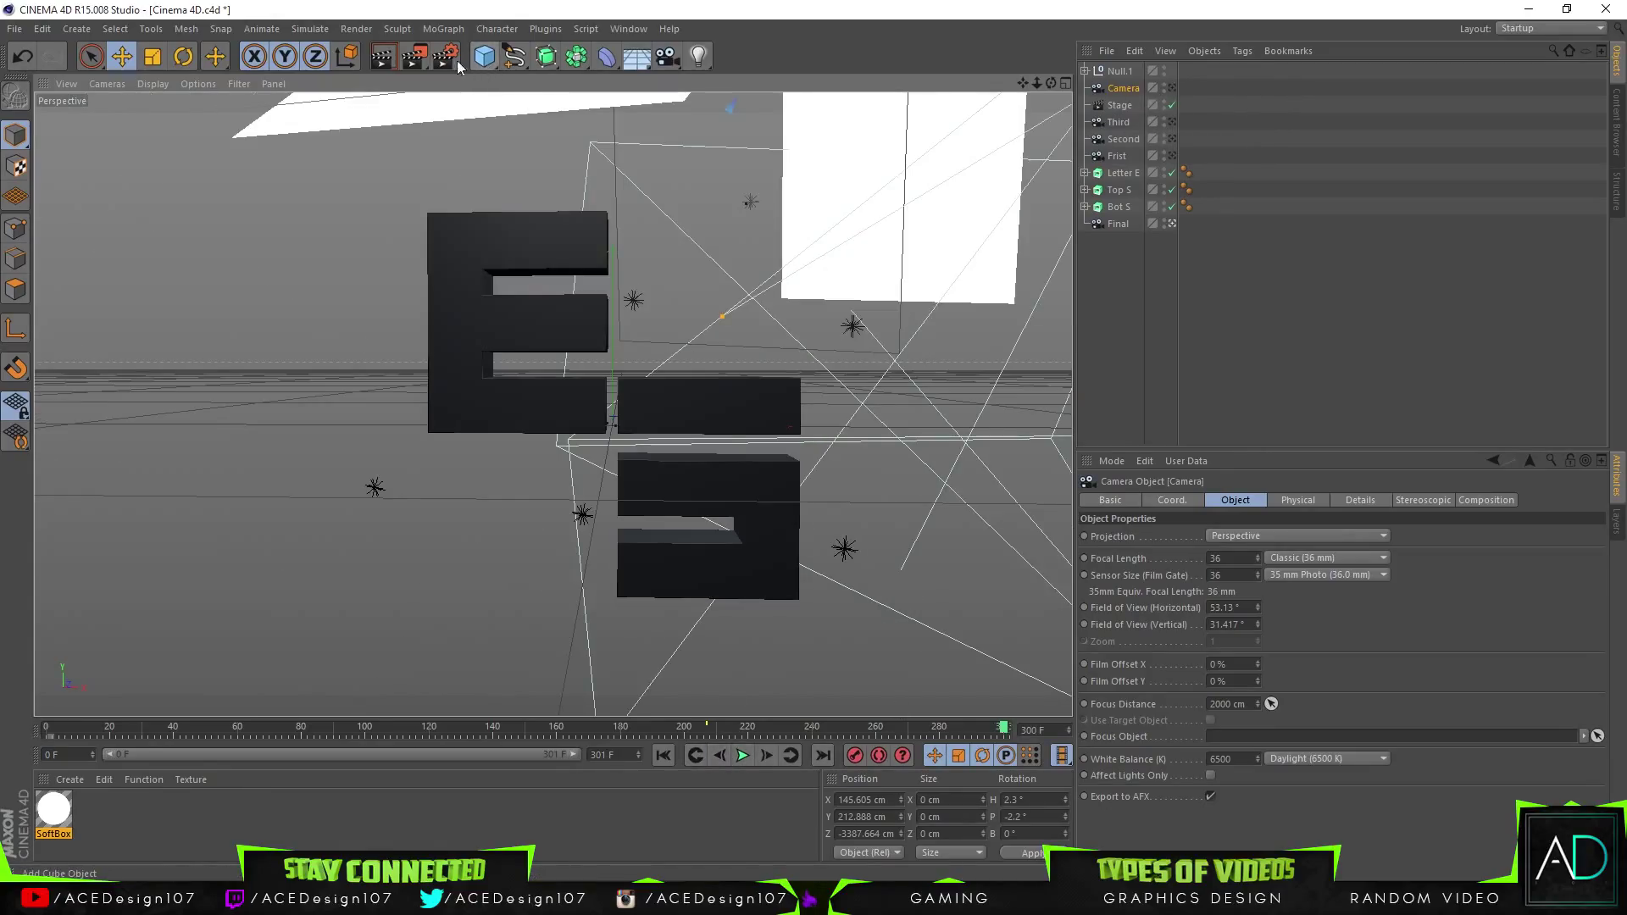
click(385, 61)
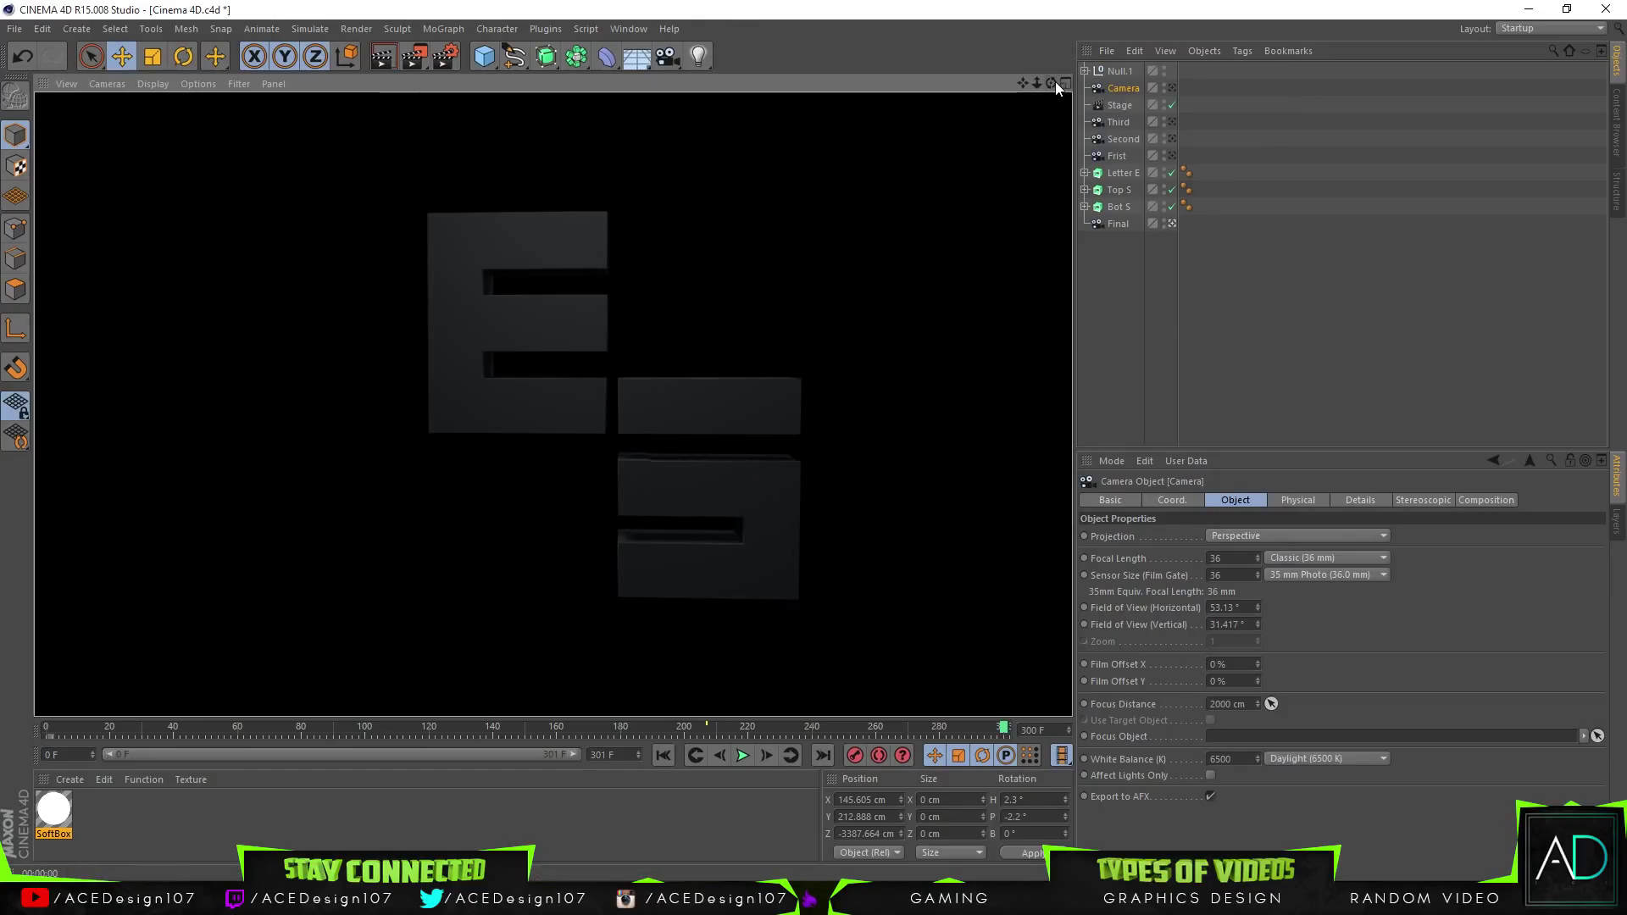
click(1106, 73)
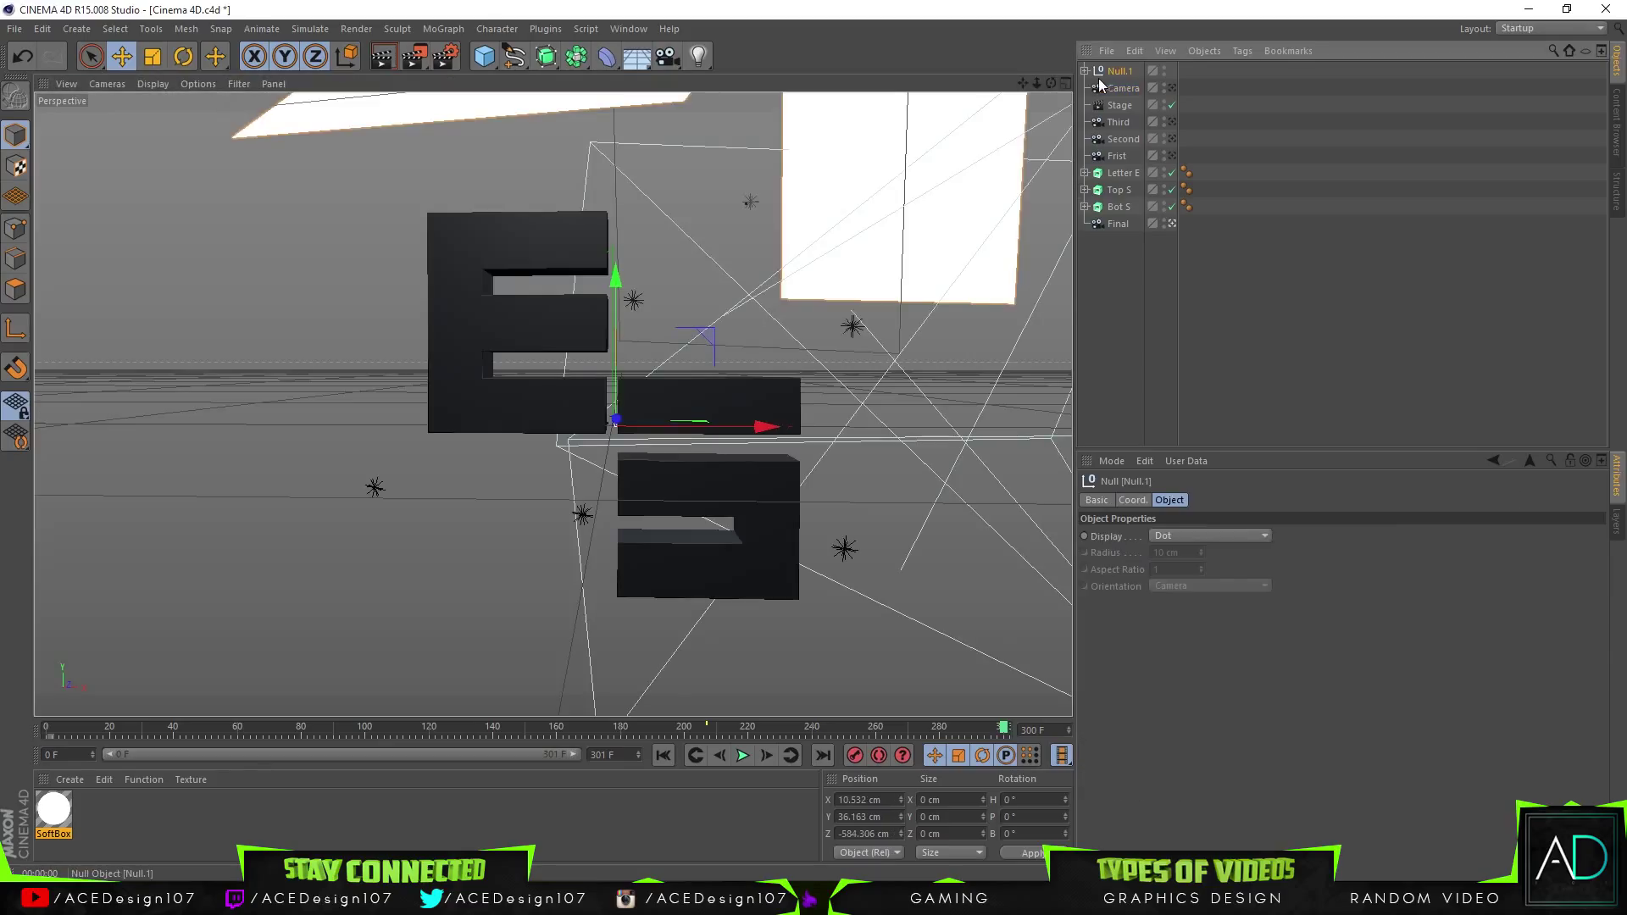
Try to copy a material from Lightroom.c4d into the Cinema 4D.c4d project
click(637, 29)
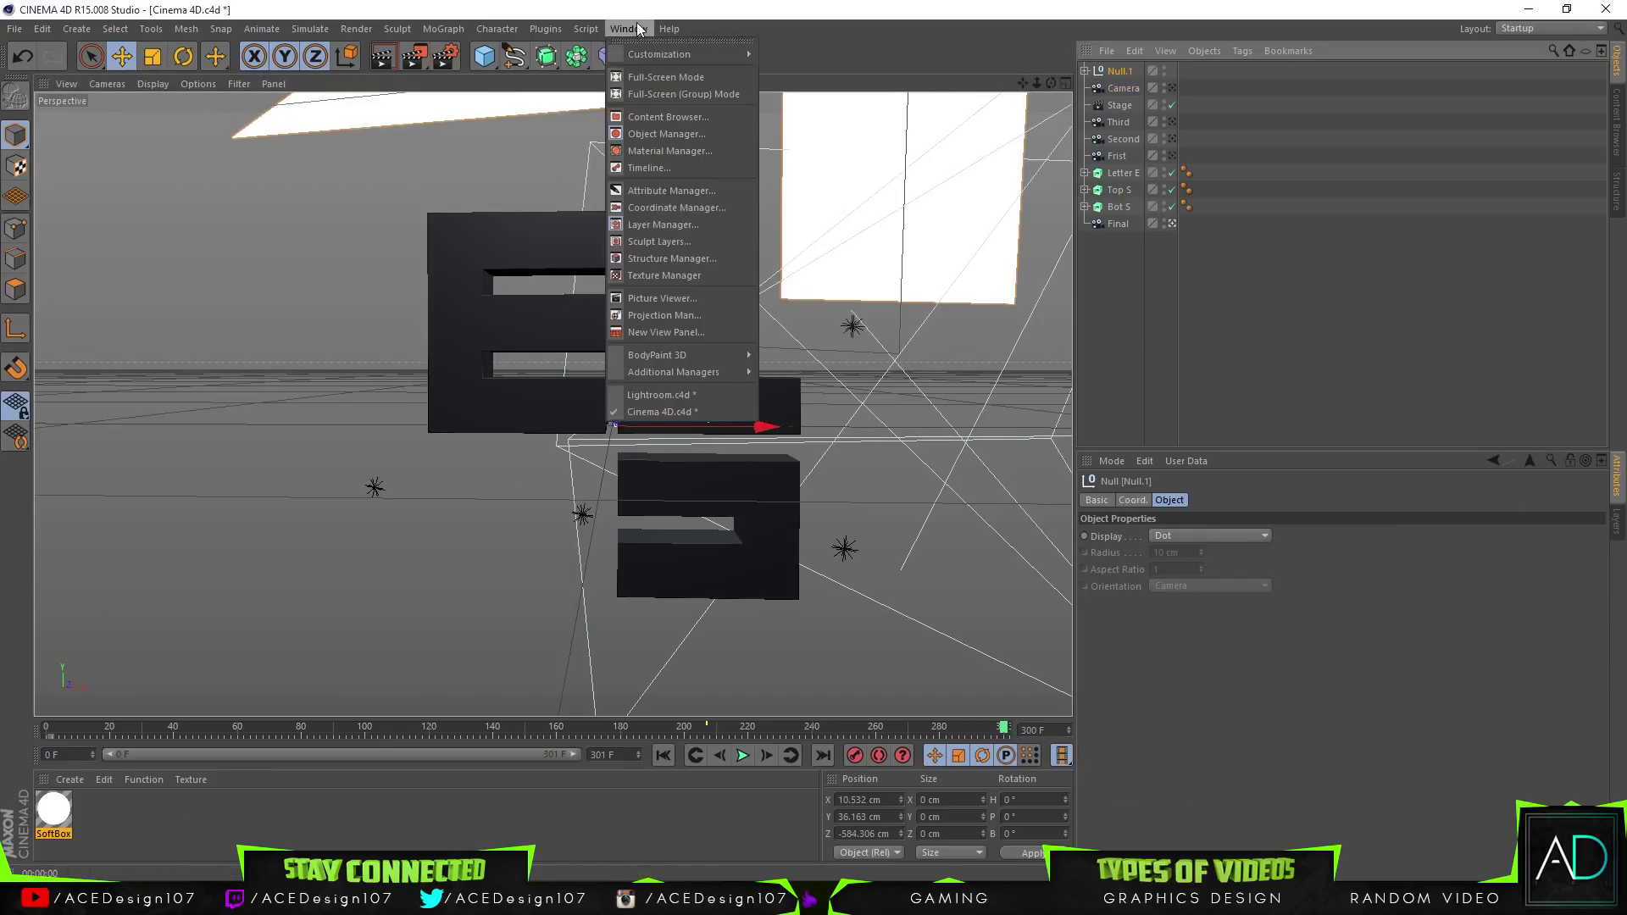
click(651, 395)
click(544, 812)
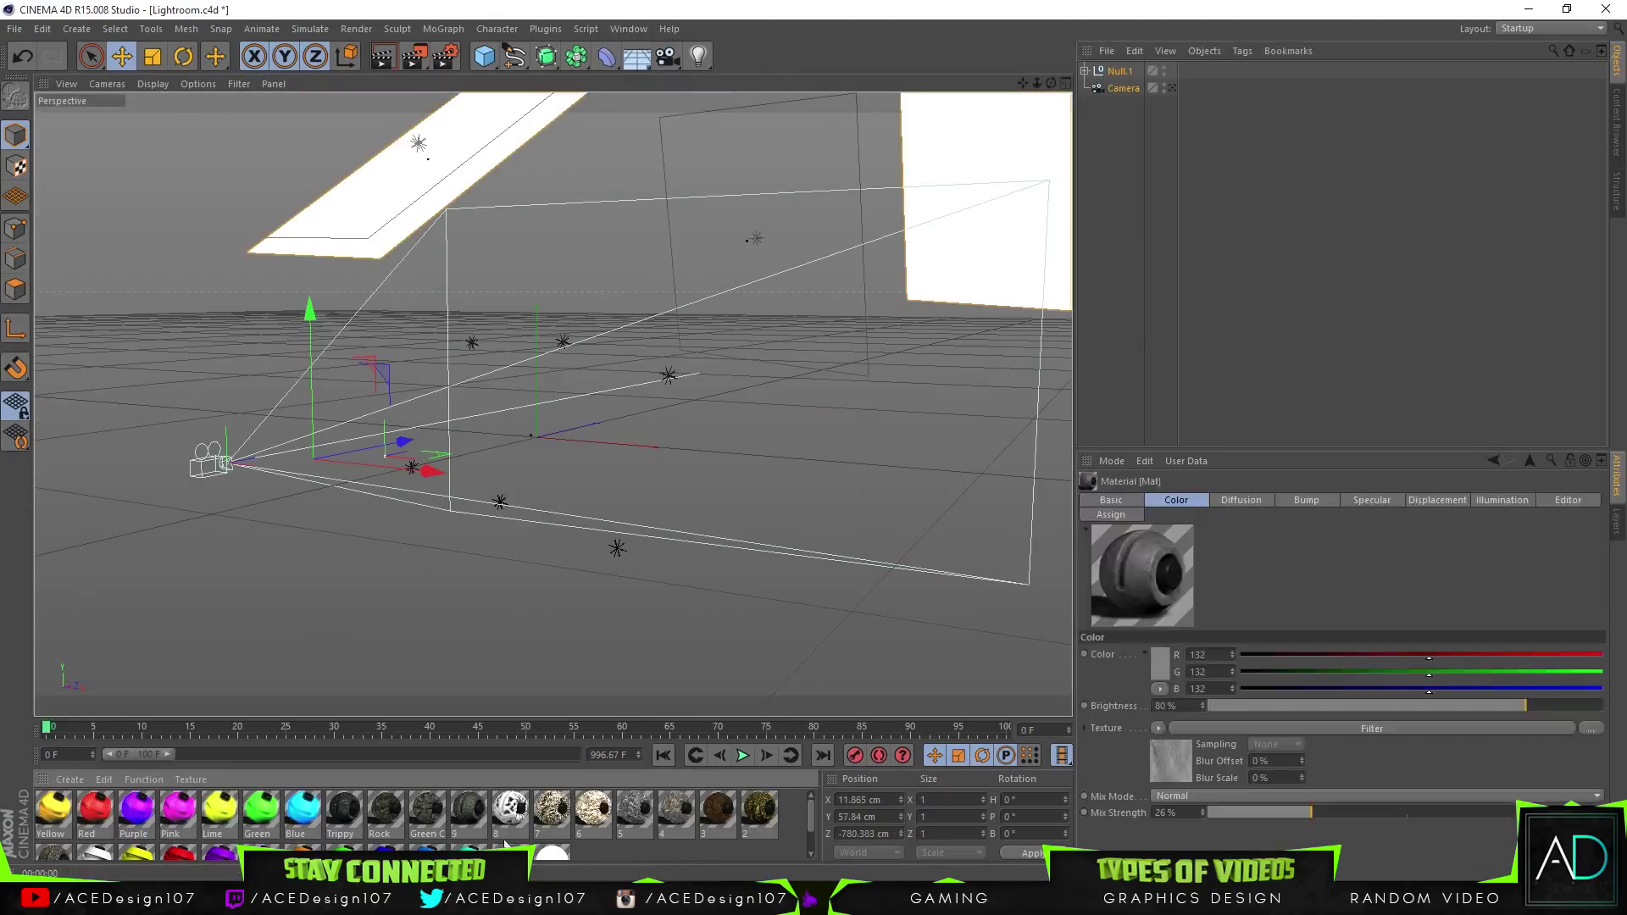
click(621, 32)
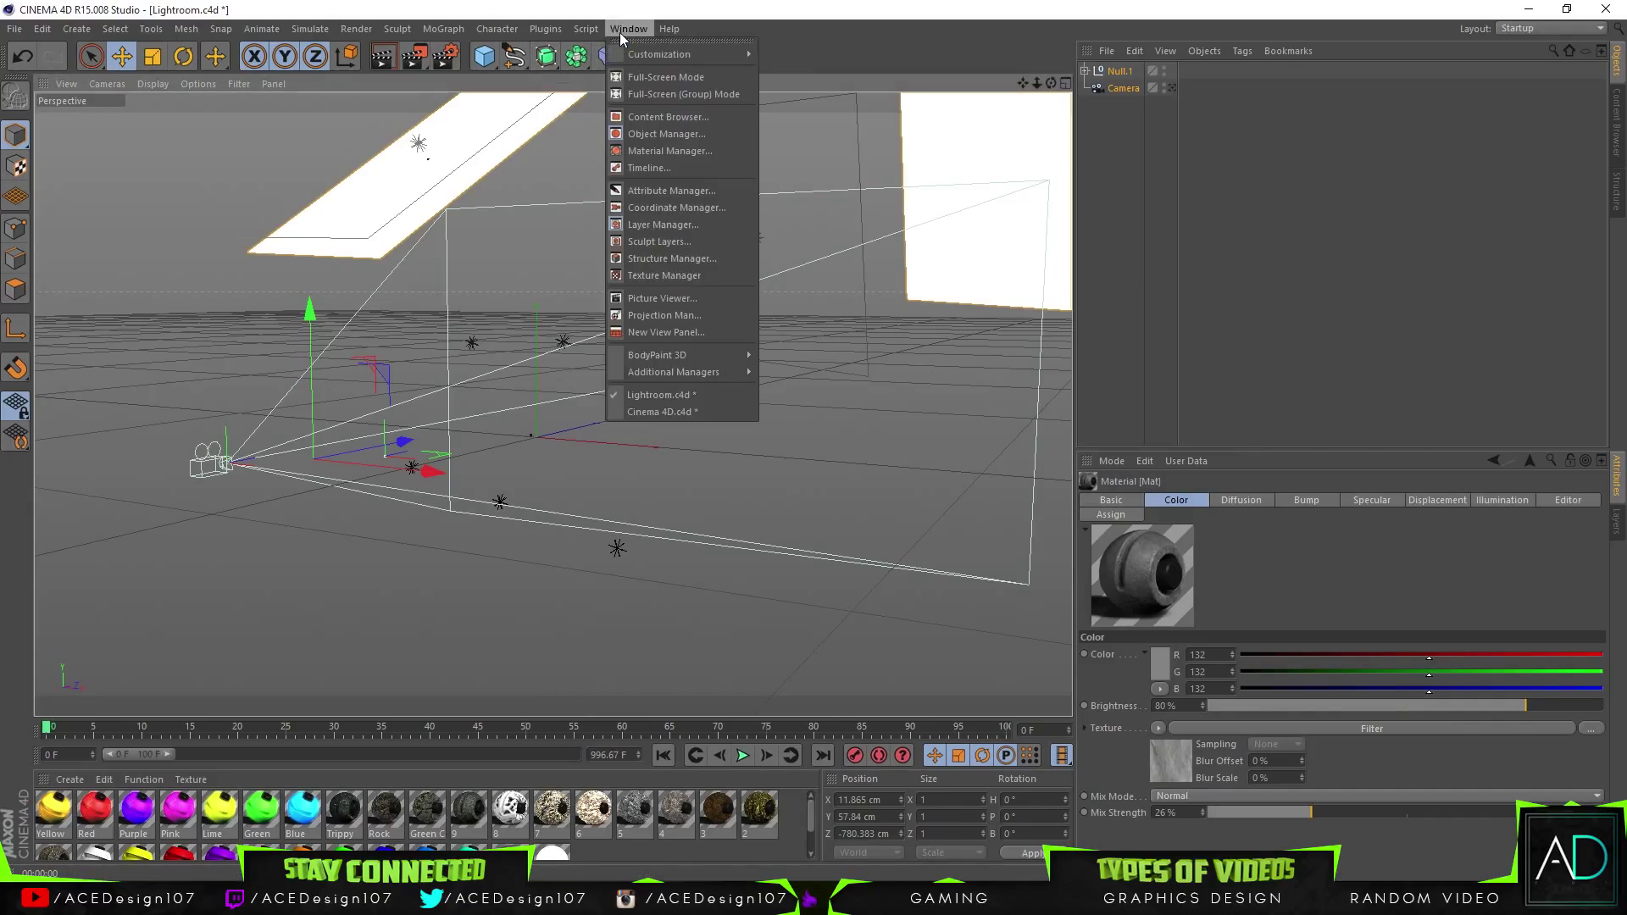
click(666, 411)
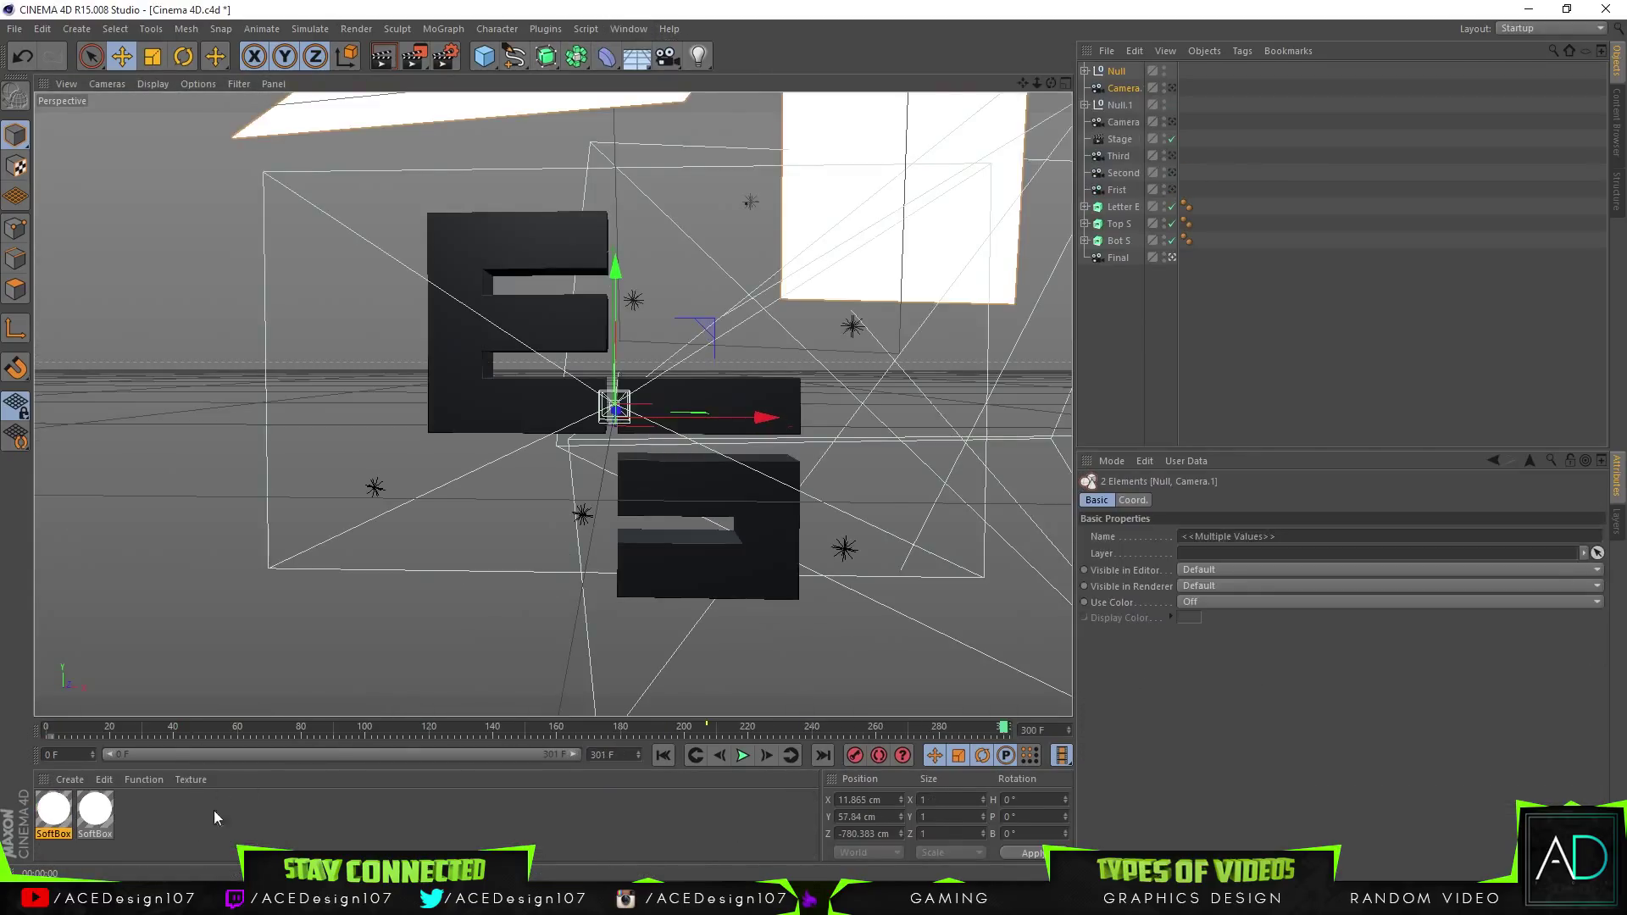
Copy the grey stone material Mat from the Lightroom.c4d project and paste it into the Cinema 4D.c4d project
click(628, 29)
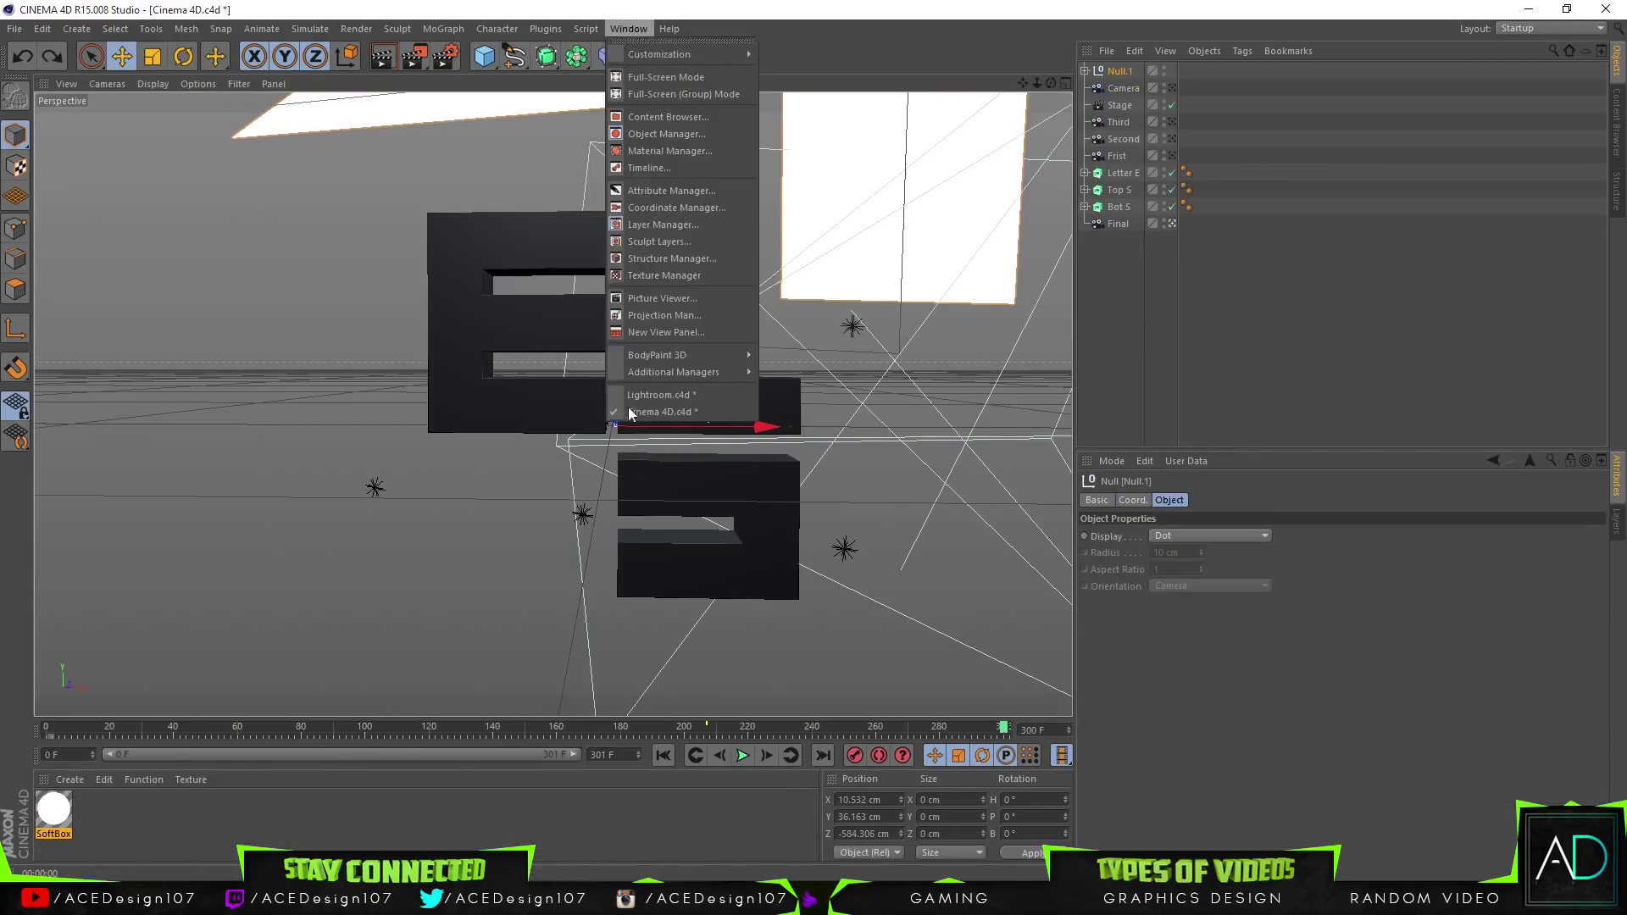
click(684, 395)
right_click(512, 826)
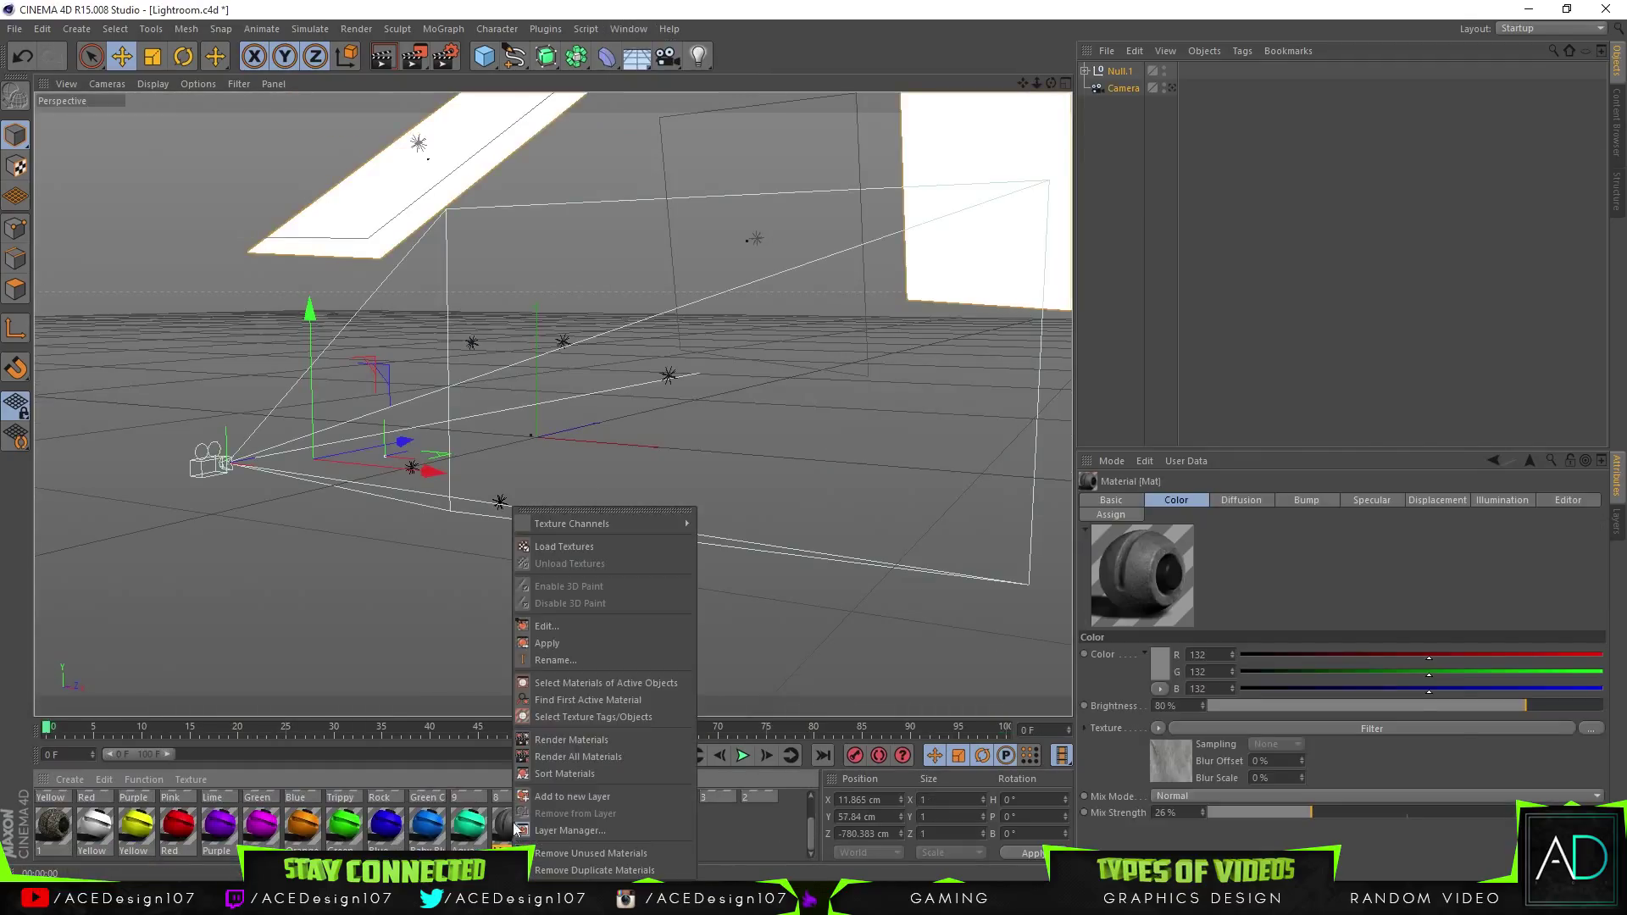
click(748, 837)
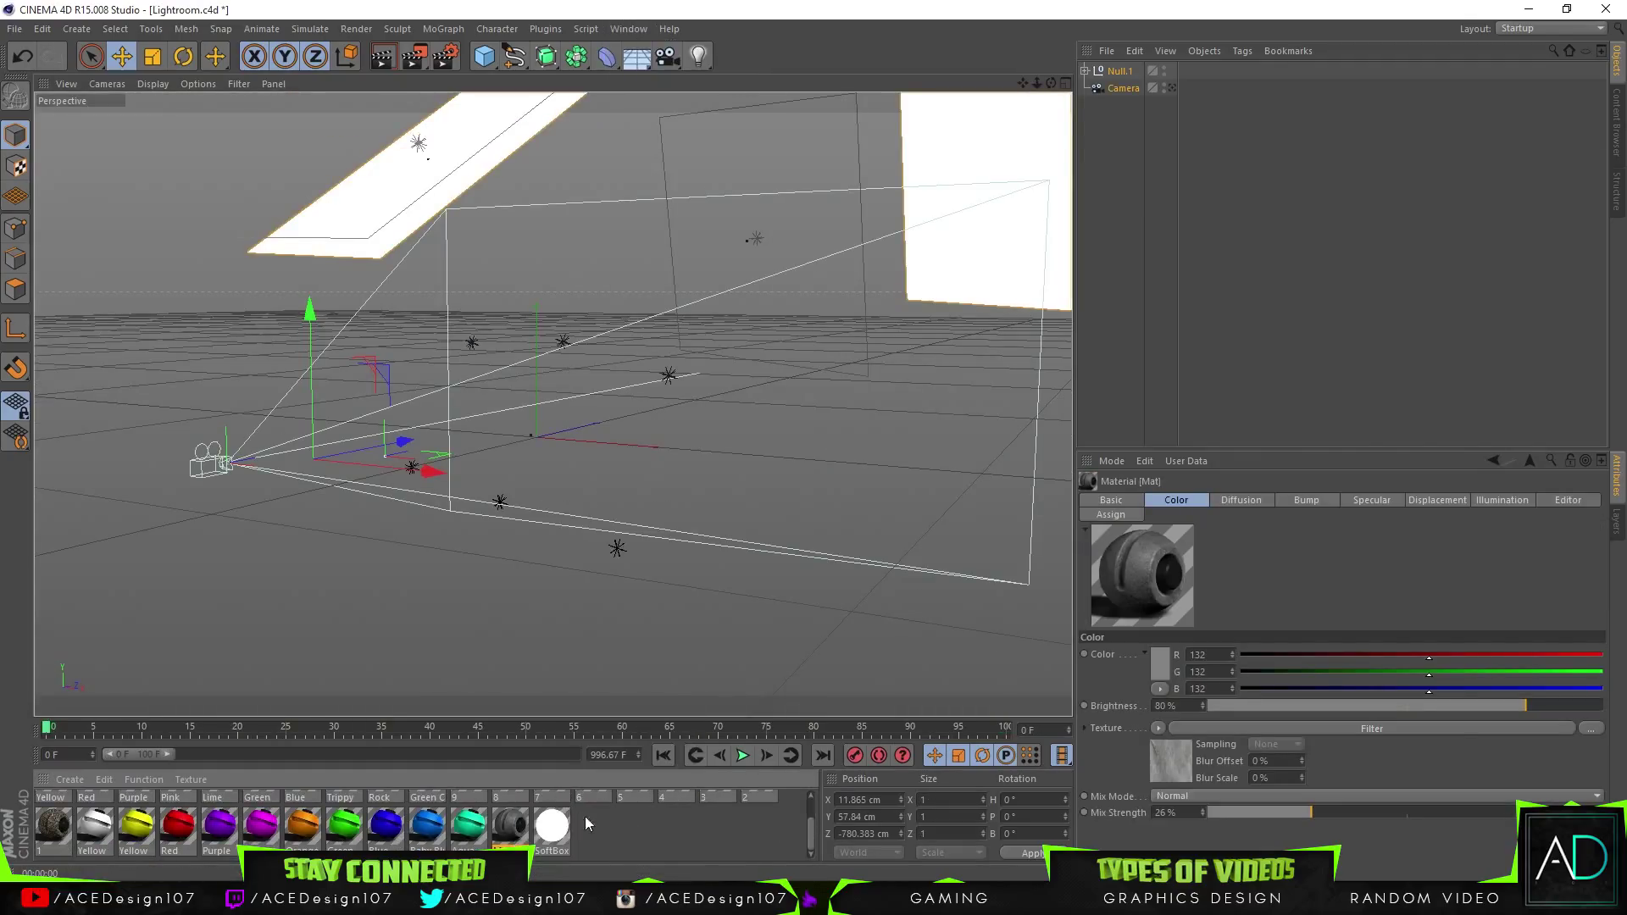
click(68, 781)
mouse_move(102, 780)
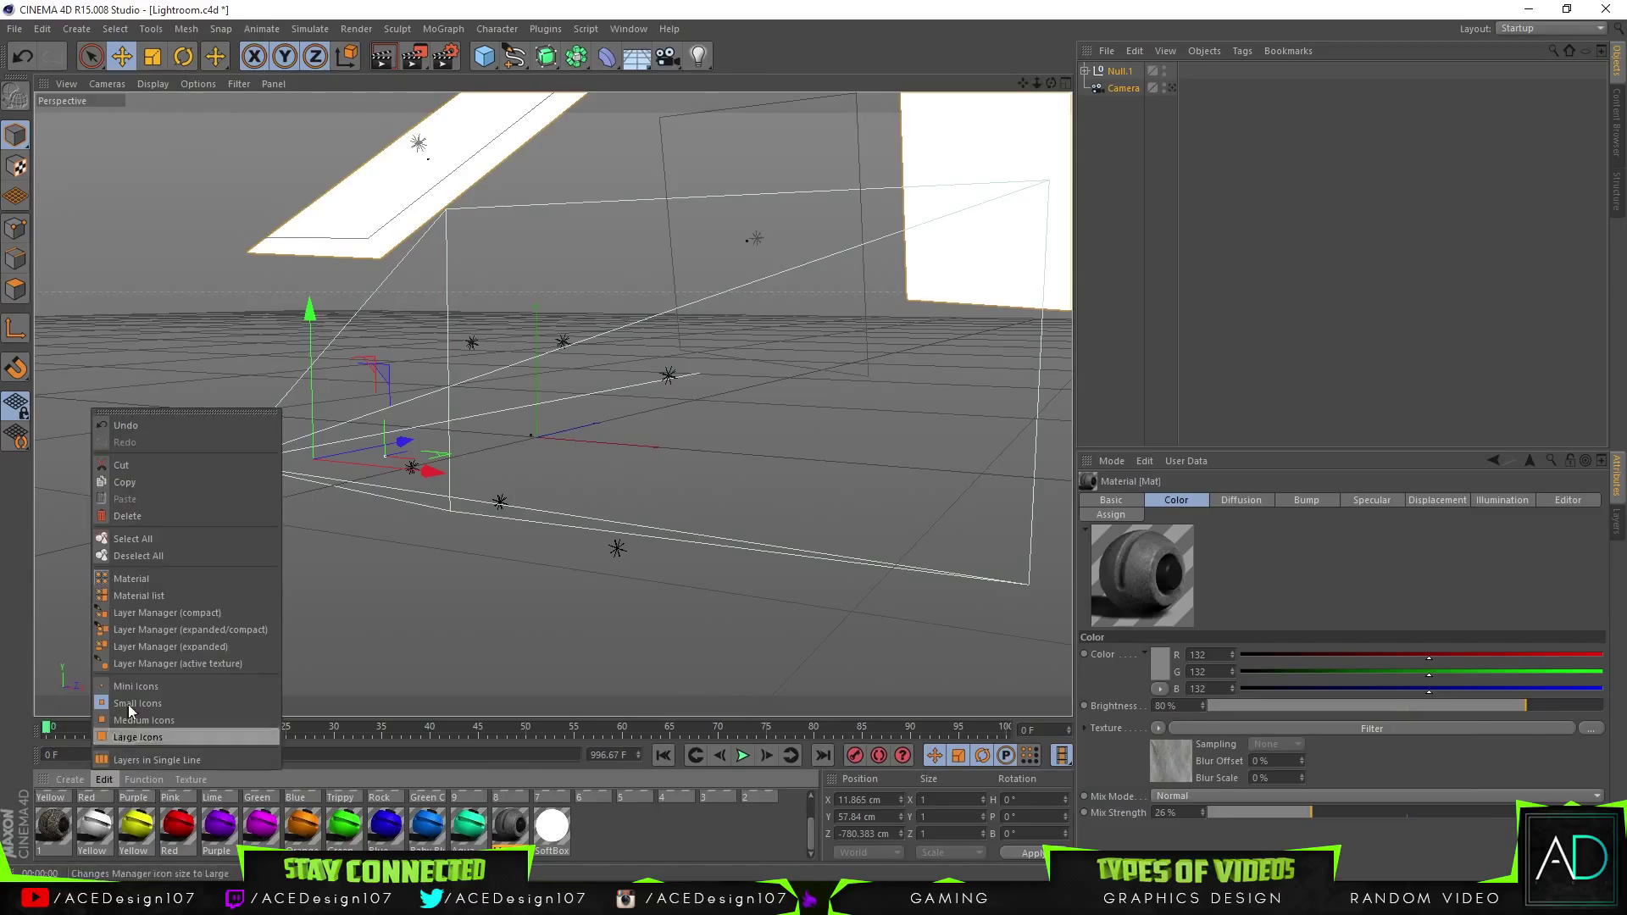
click(120, 481)
click(103, 780)
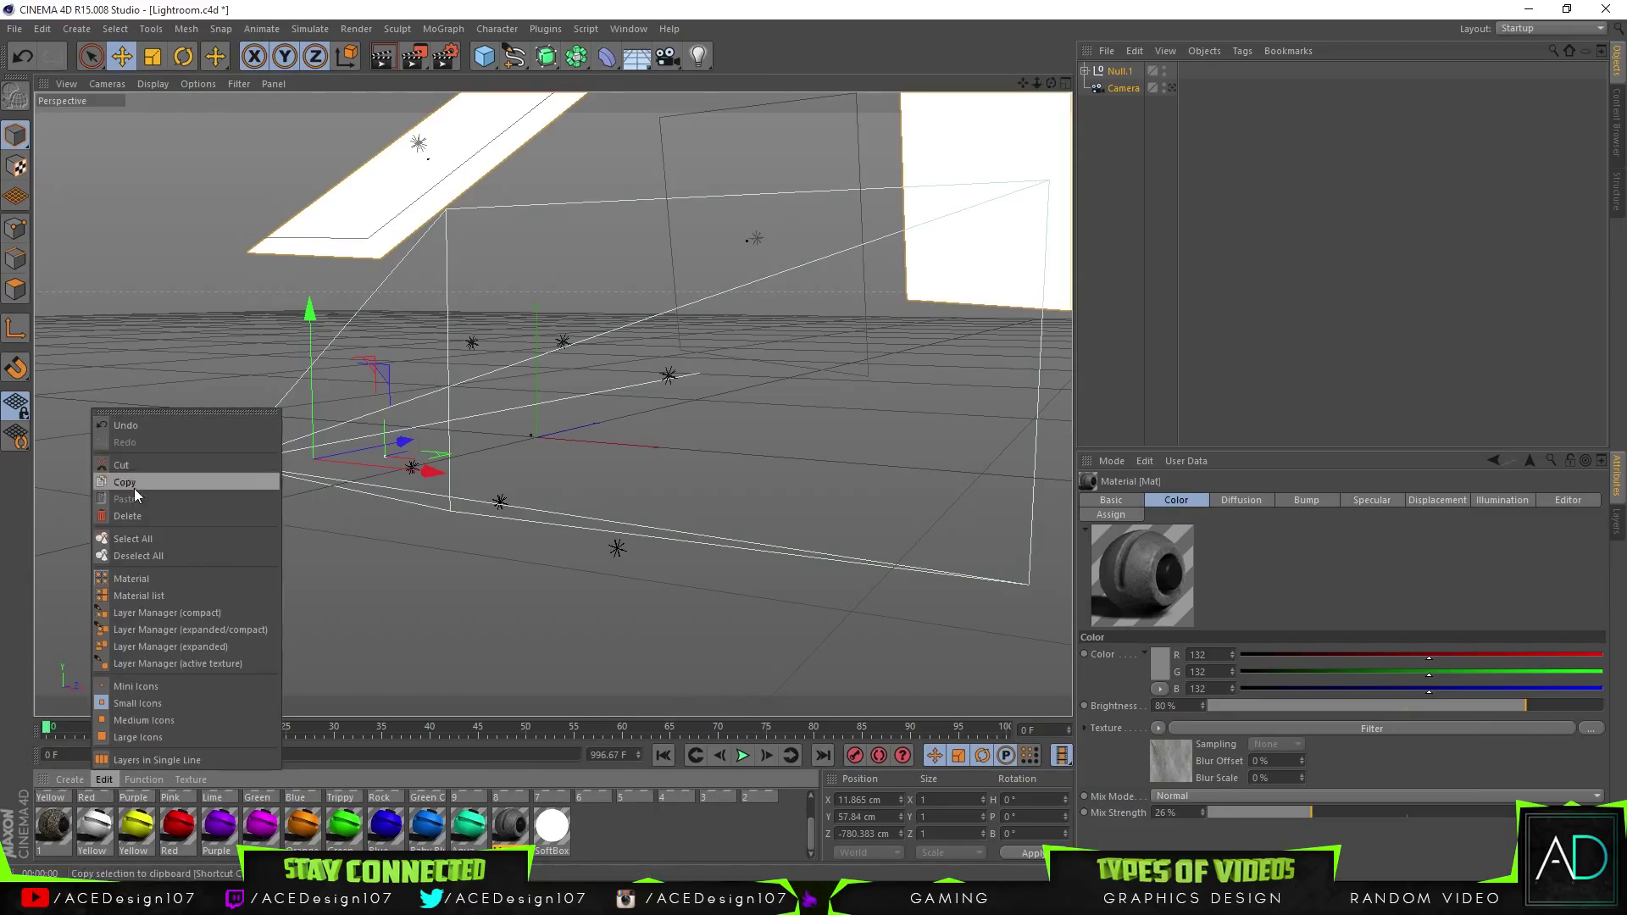
click(124, 482)
click(628, 29)
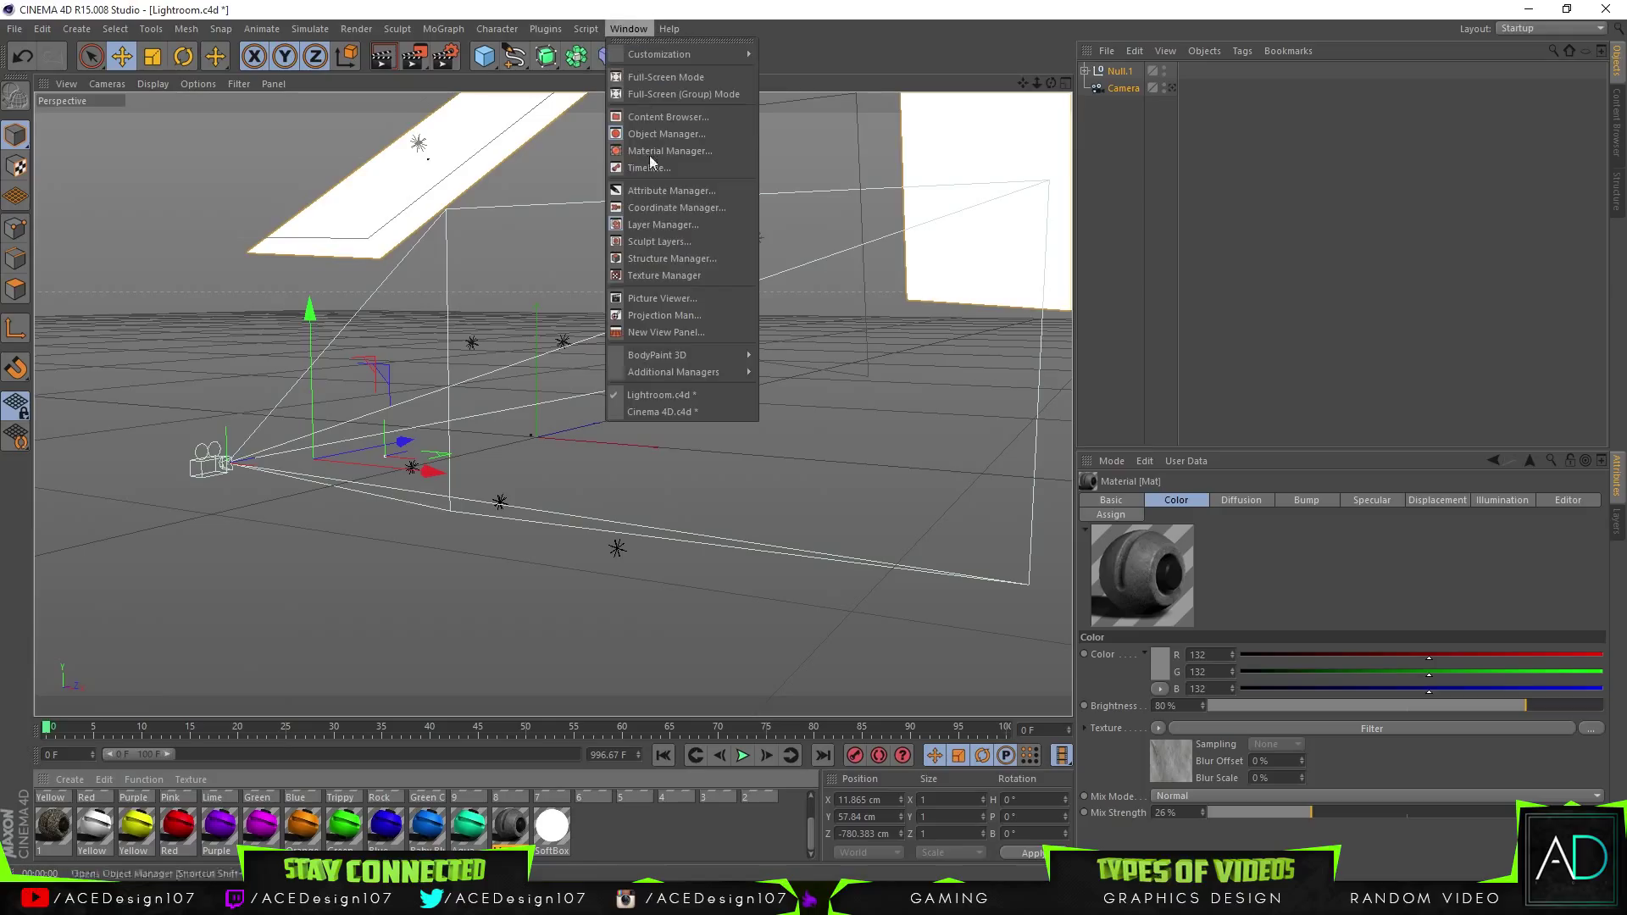
click(668, 413)
key(ctrl+v)
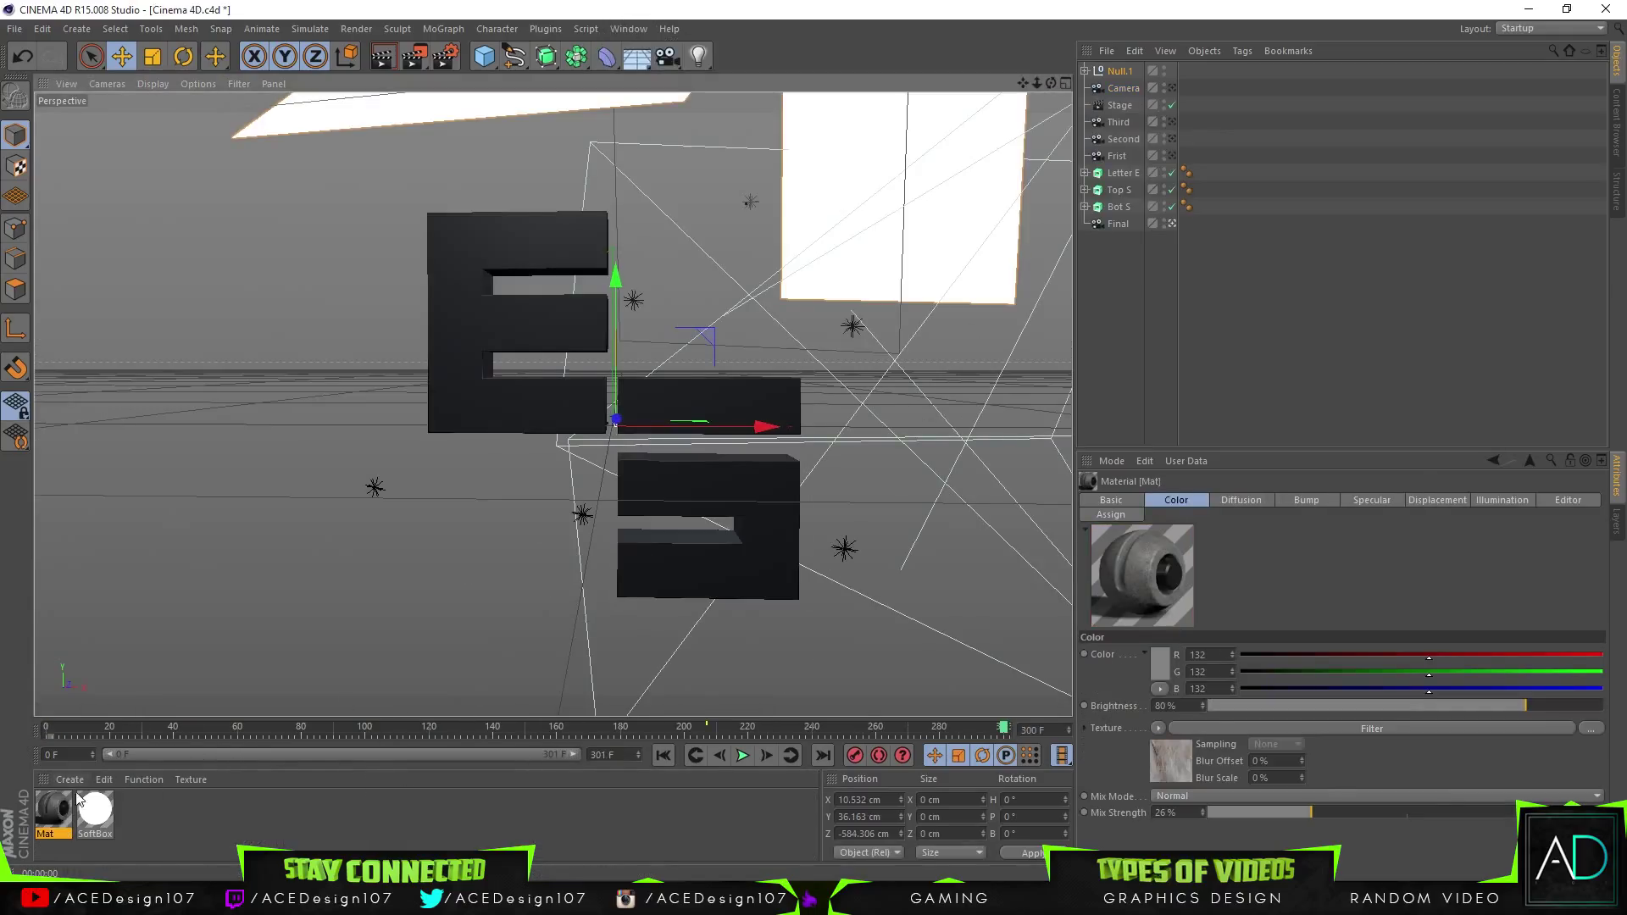
Apply the Mat material to Letter E, Top S and Bot S, and set the projection of all three texture tags to Cubic
drag(50, 816, 305, 712)
drag(1100, 174, 1121, 205)
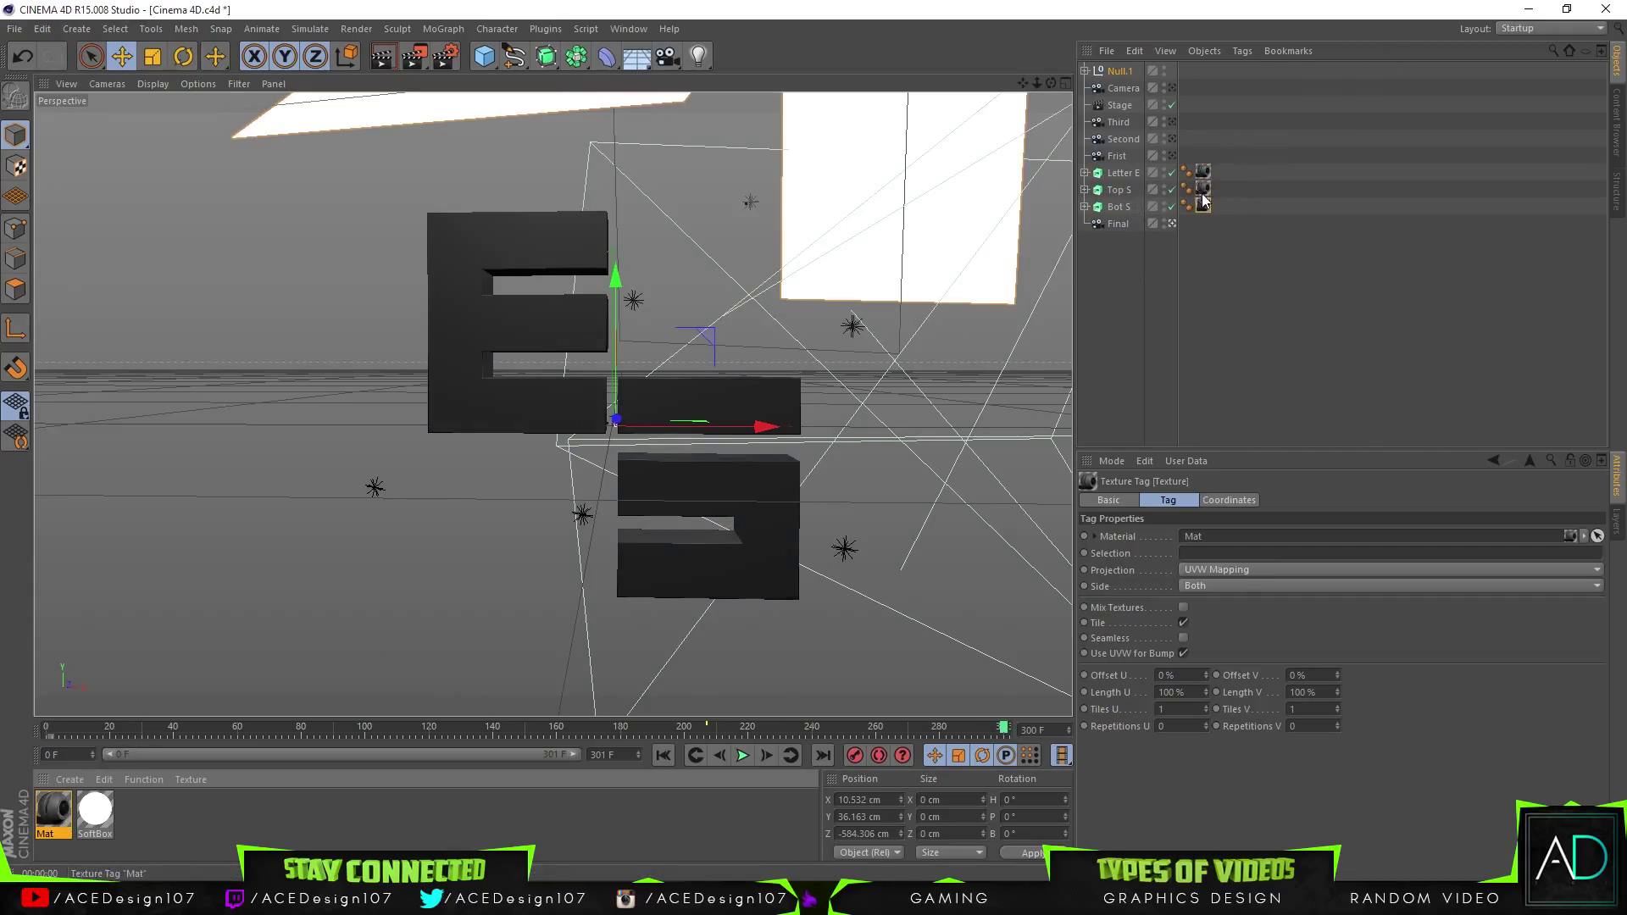
shift+click(1206, 187)
shift+click(1204, 172)
click(1197, 569)
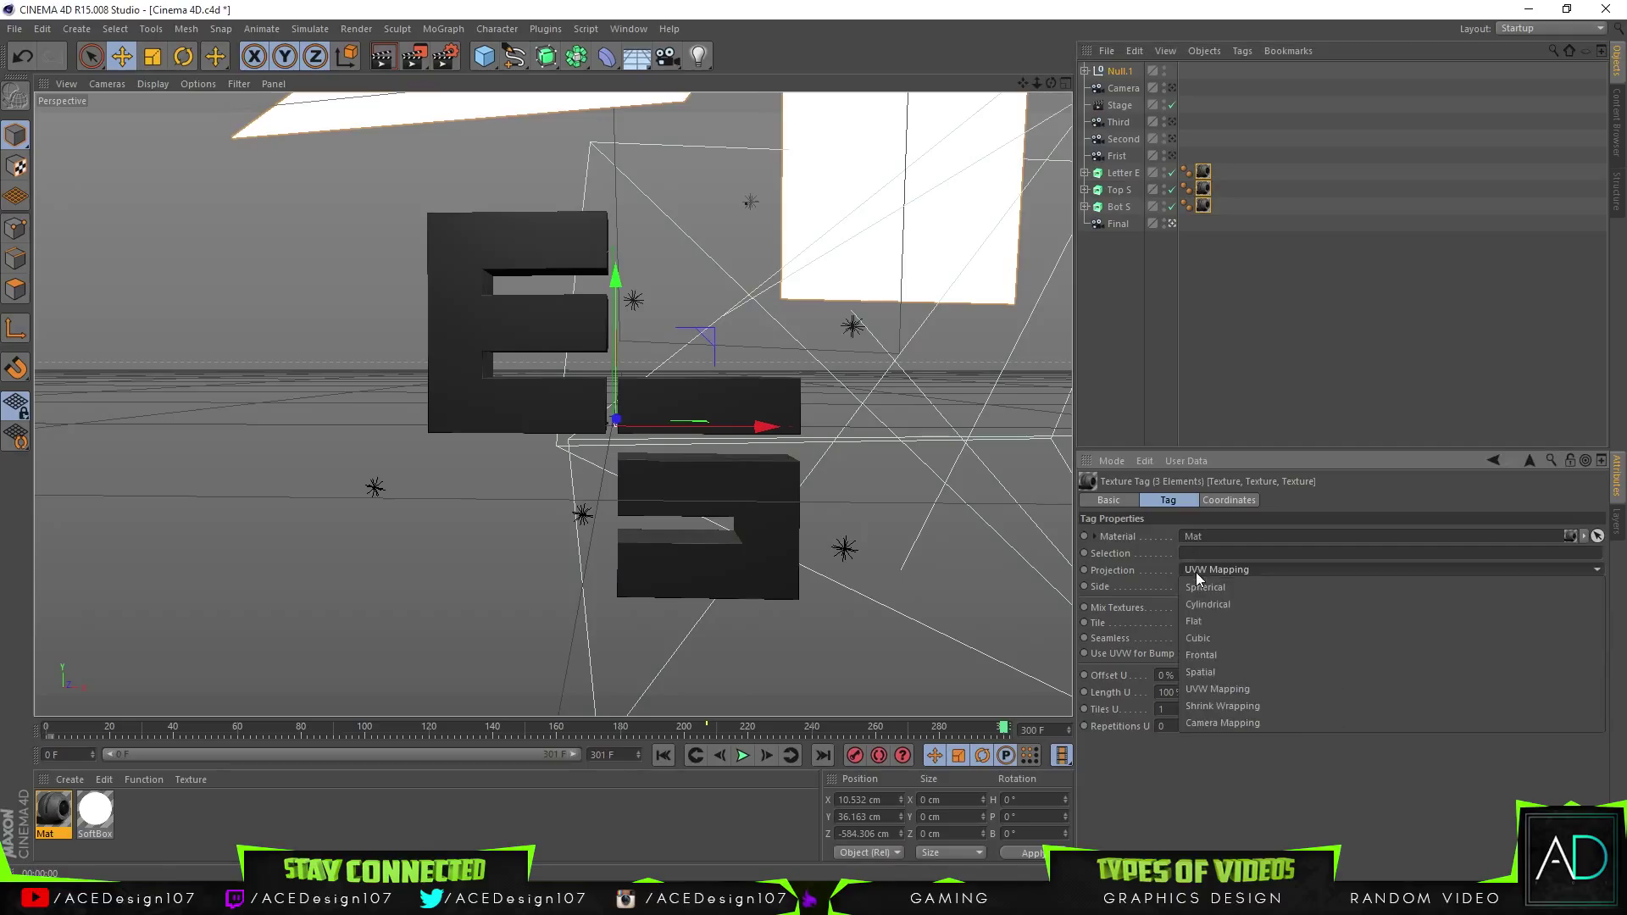
click(1193, 644)
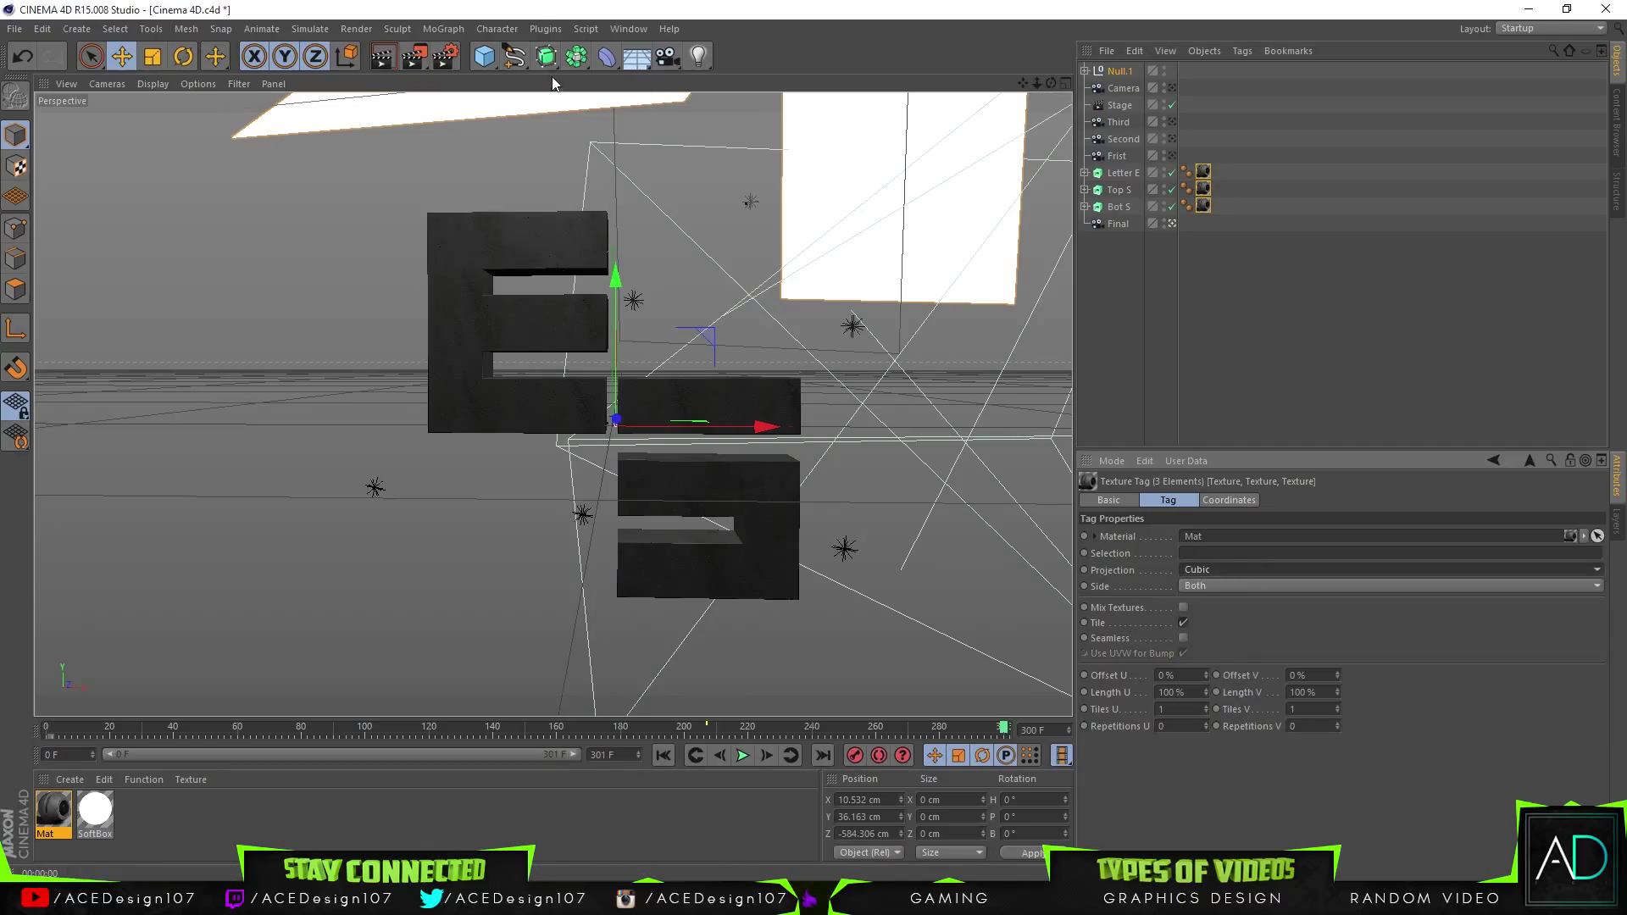
Add Ambient Occlusion and Global Illumination to the render settings and preview the textured letters at frame 300
click(398, 57)
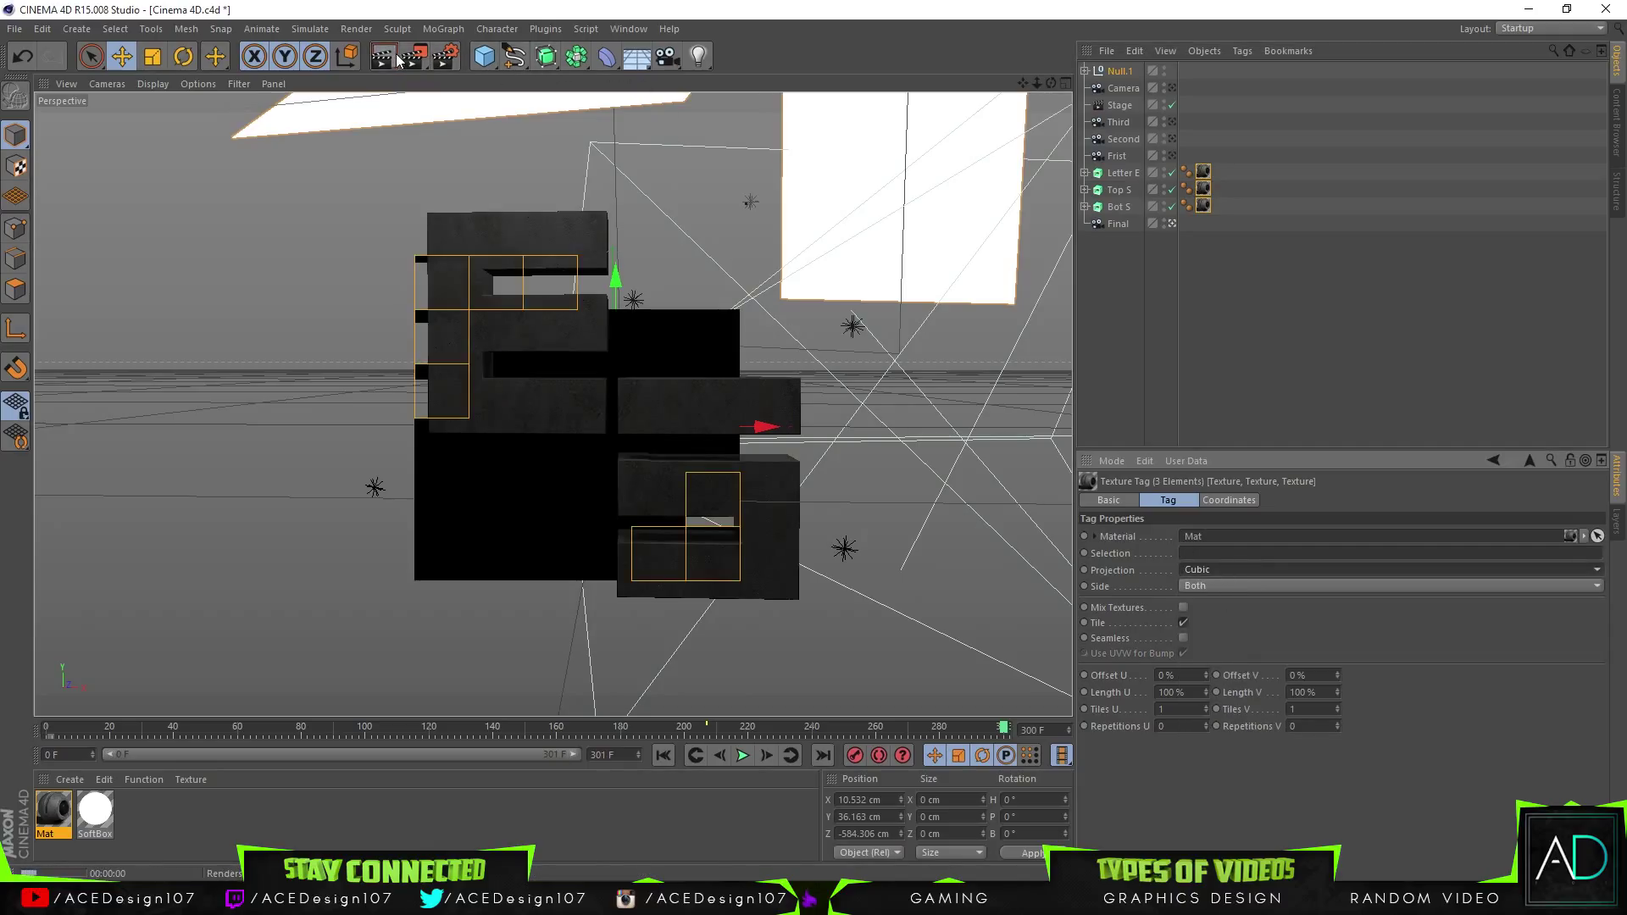
click(445, 58)
right_click(163, 195)
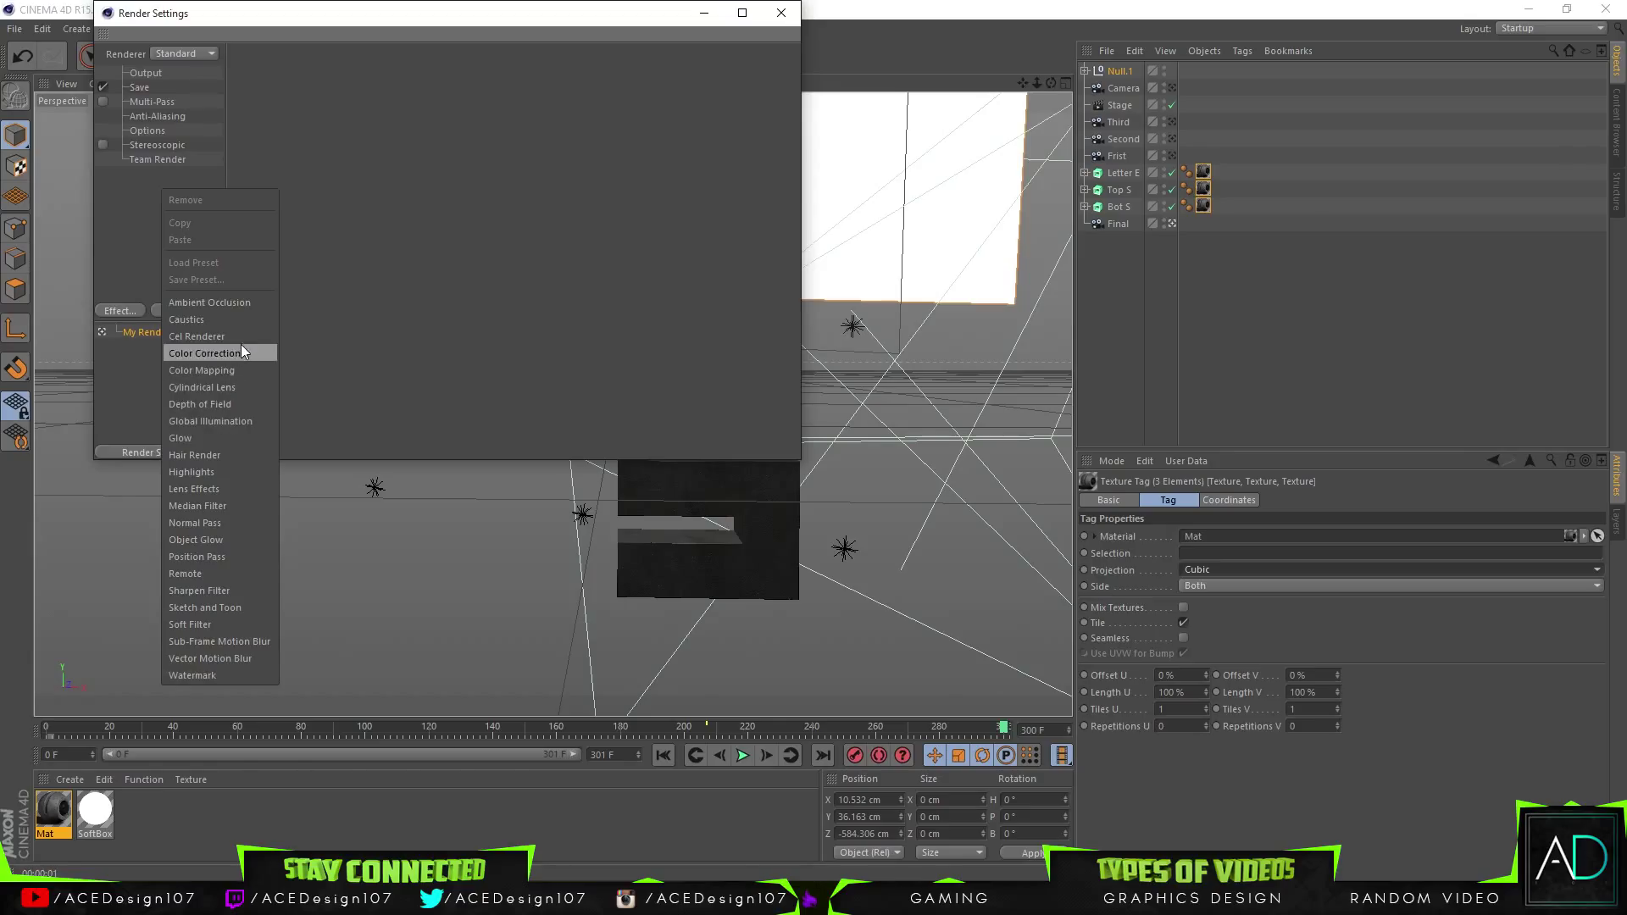
click(246, 303)
right_click(177, 219)
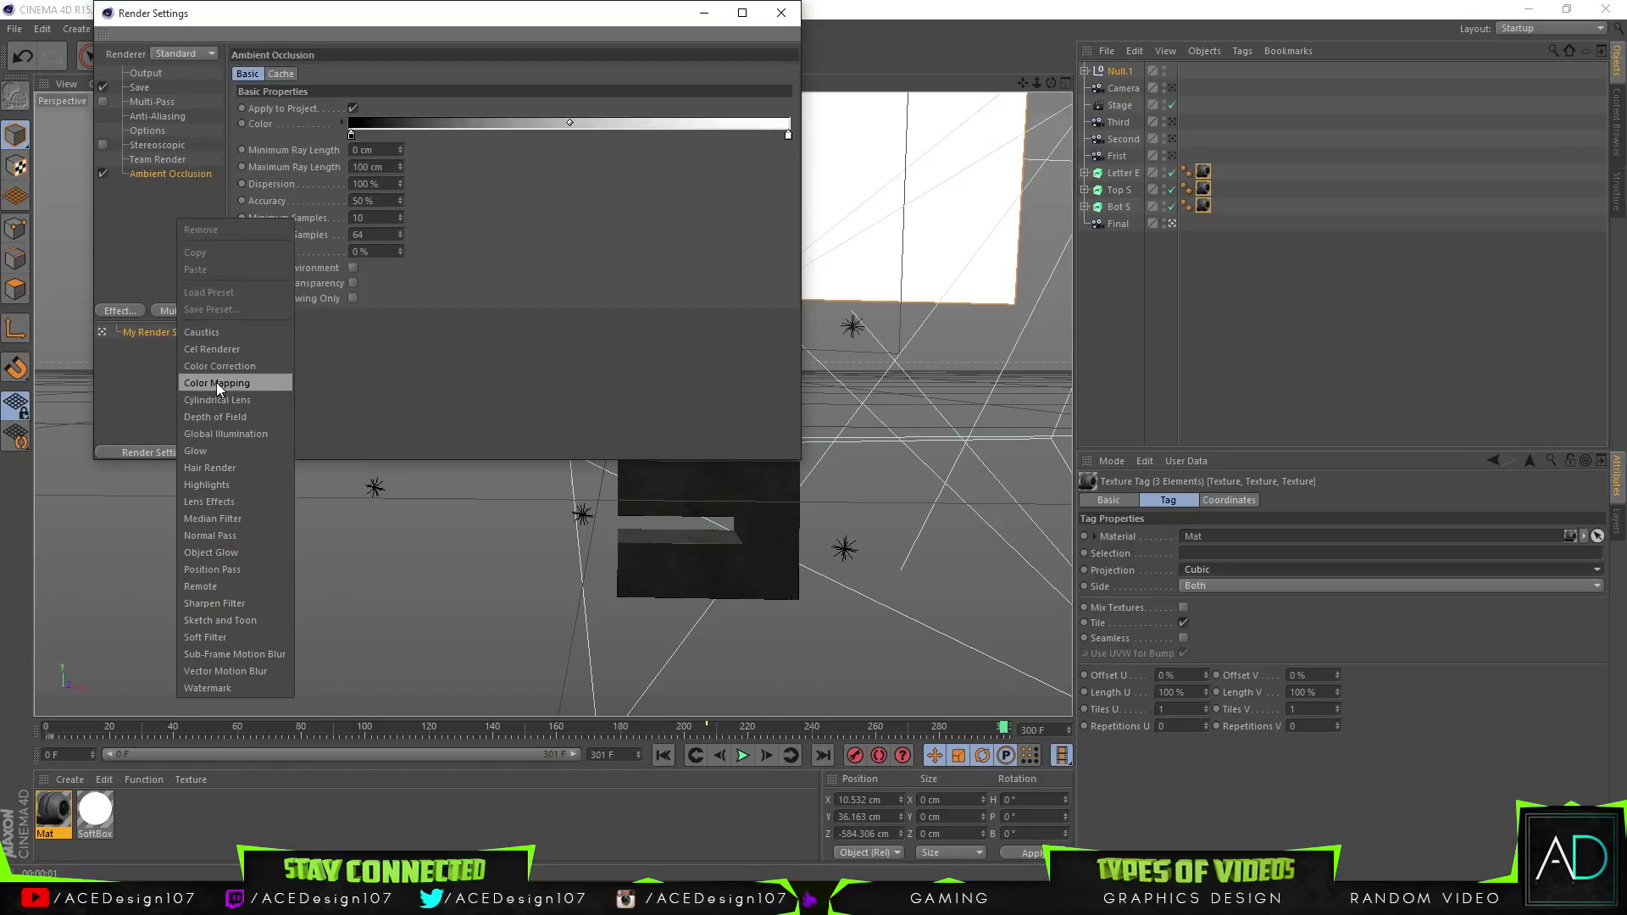
click(236, 438)
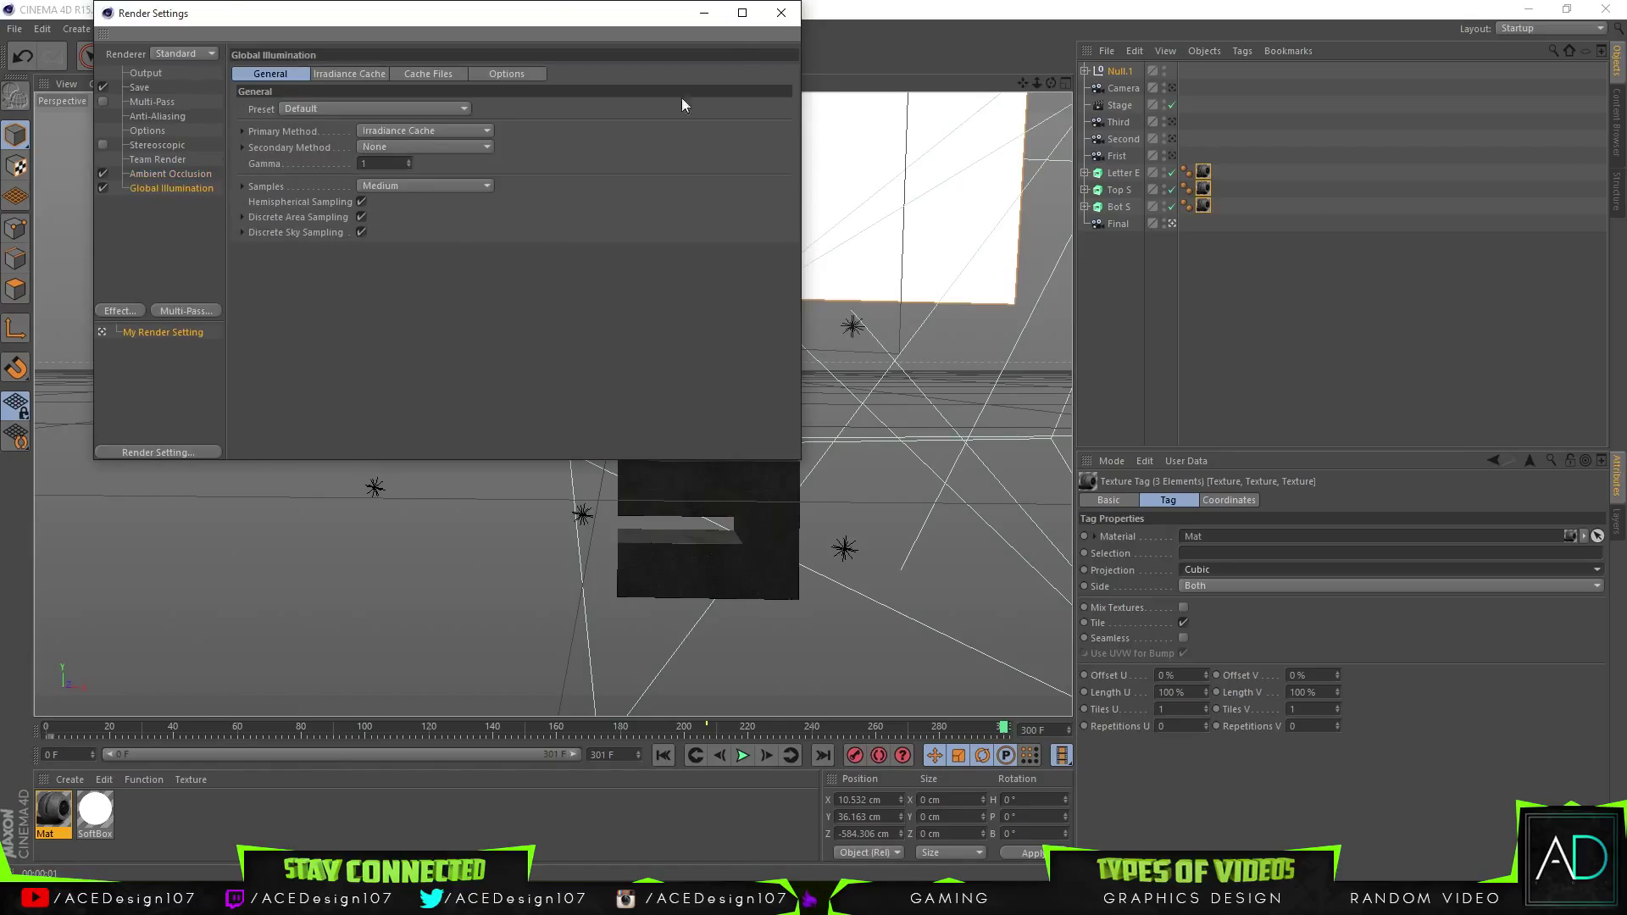
click(782, 13)
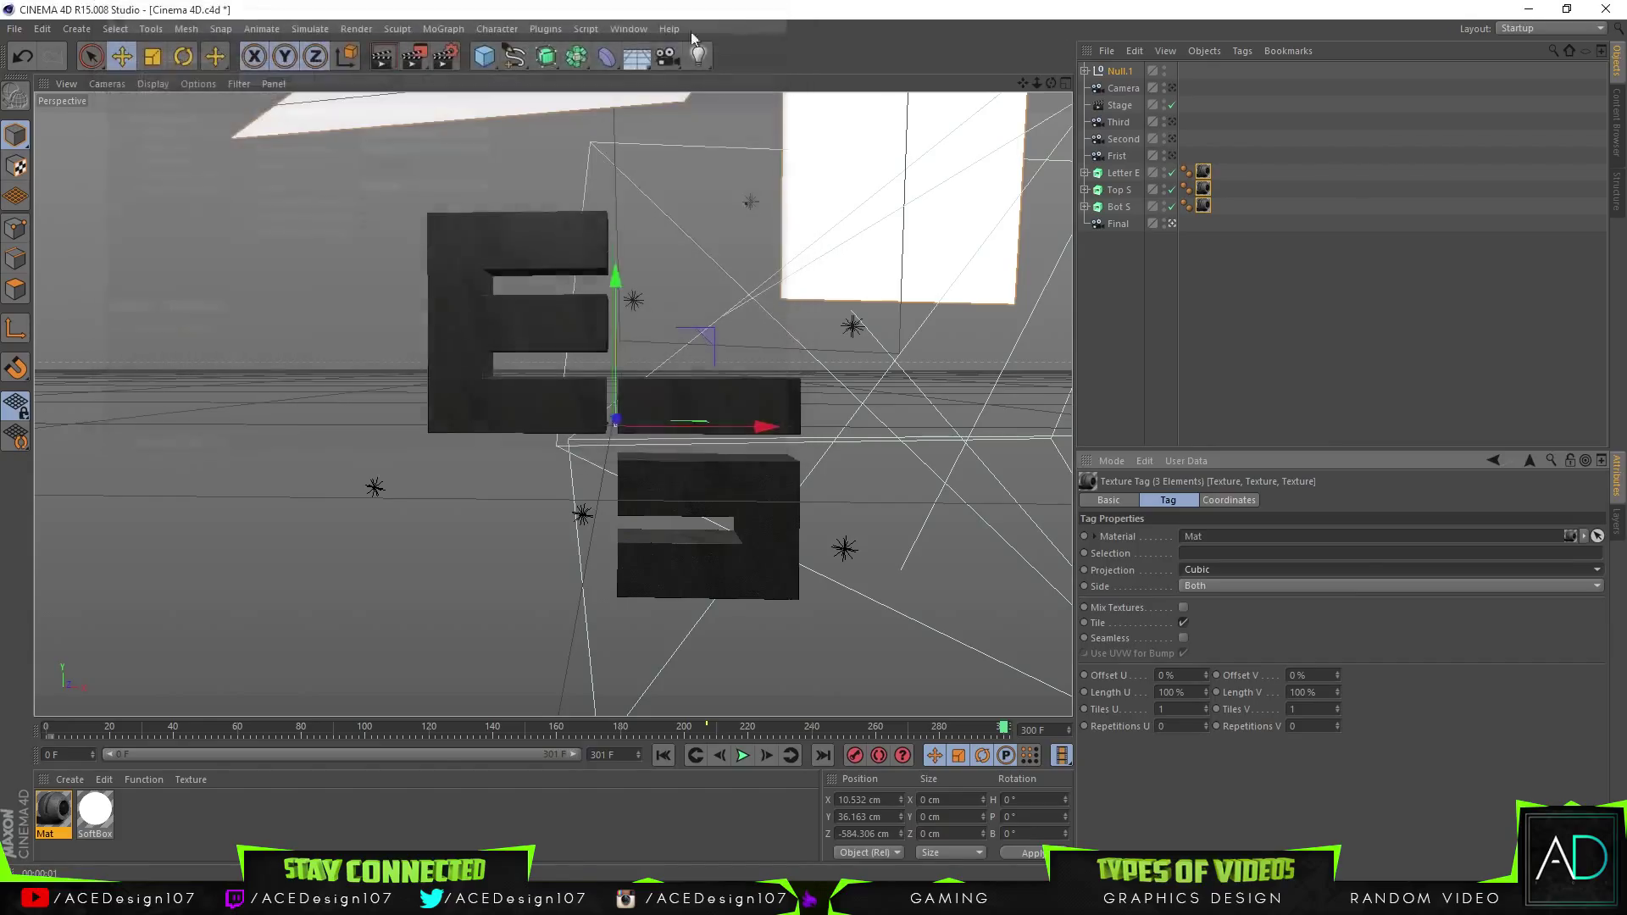
click(373, 60)
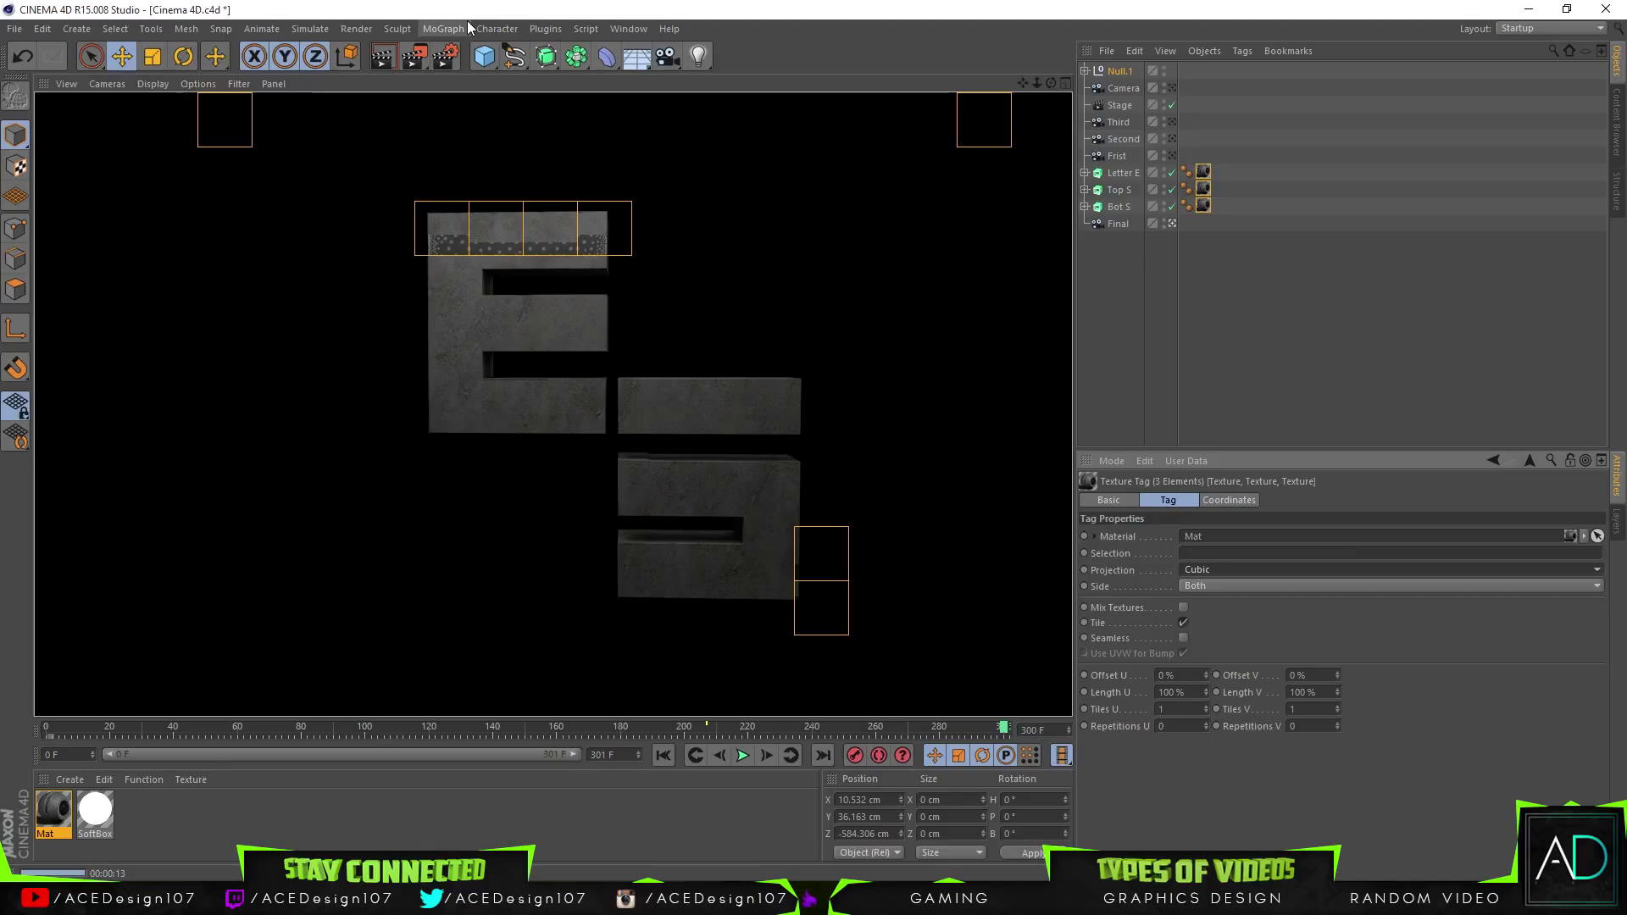
key(Escape)
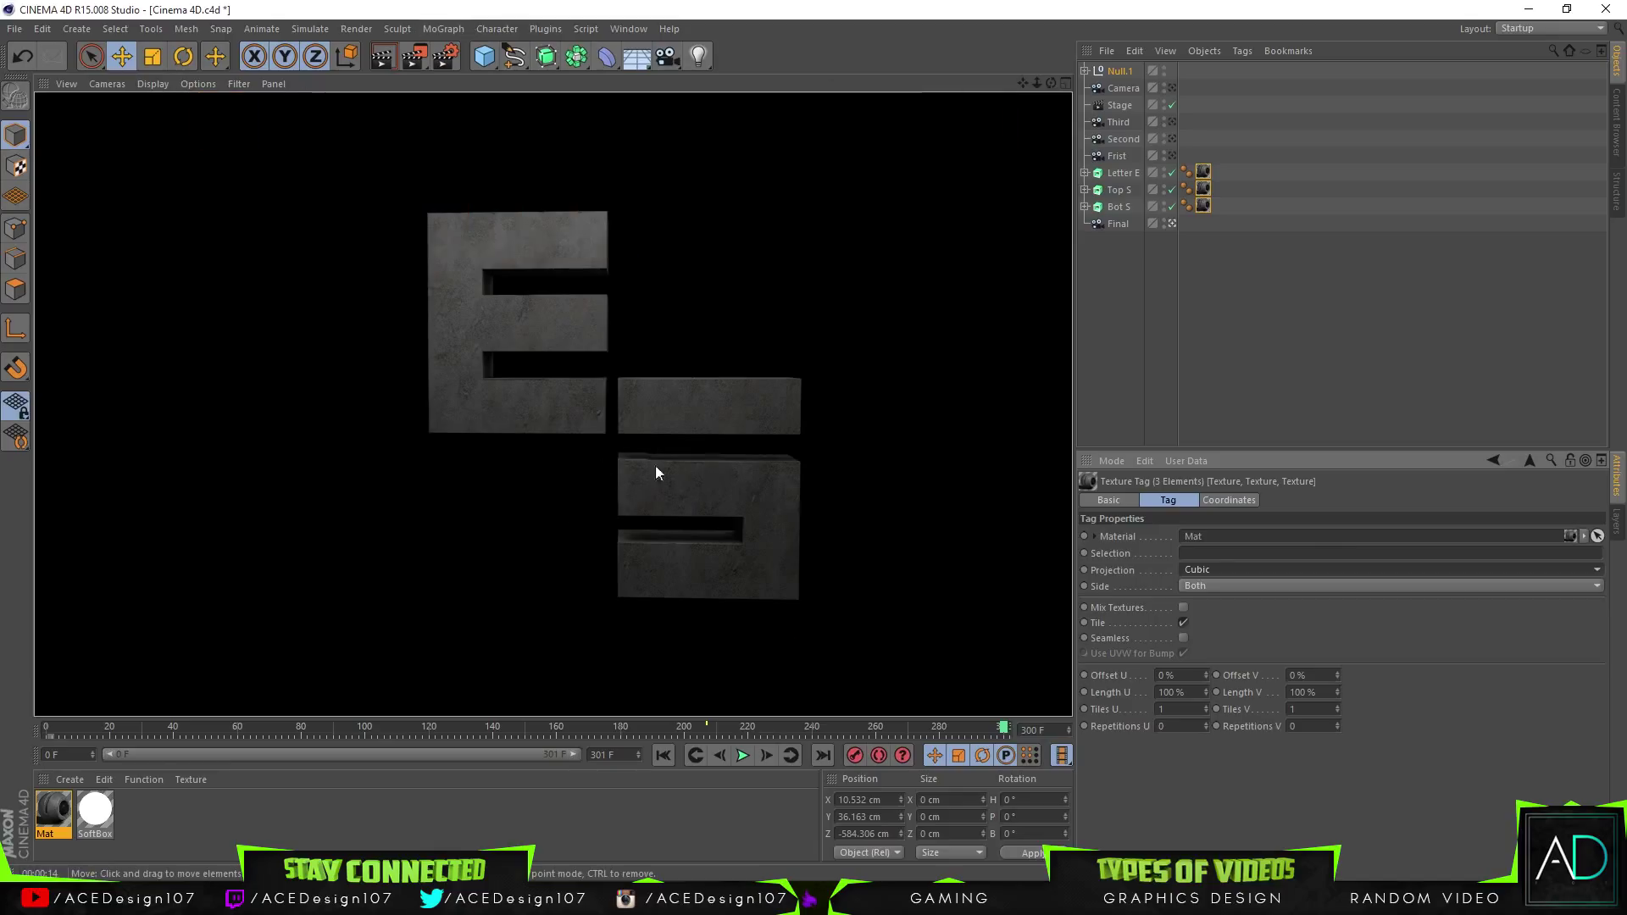
At frame 301, move the Camera closer to the letters, to about X -12, Y 55, Z -1894 cm, and render a preview
click(1127, 87)
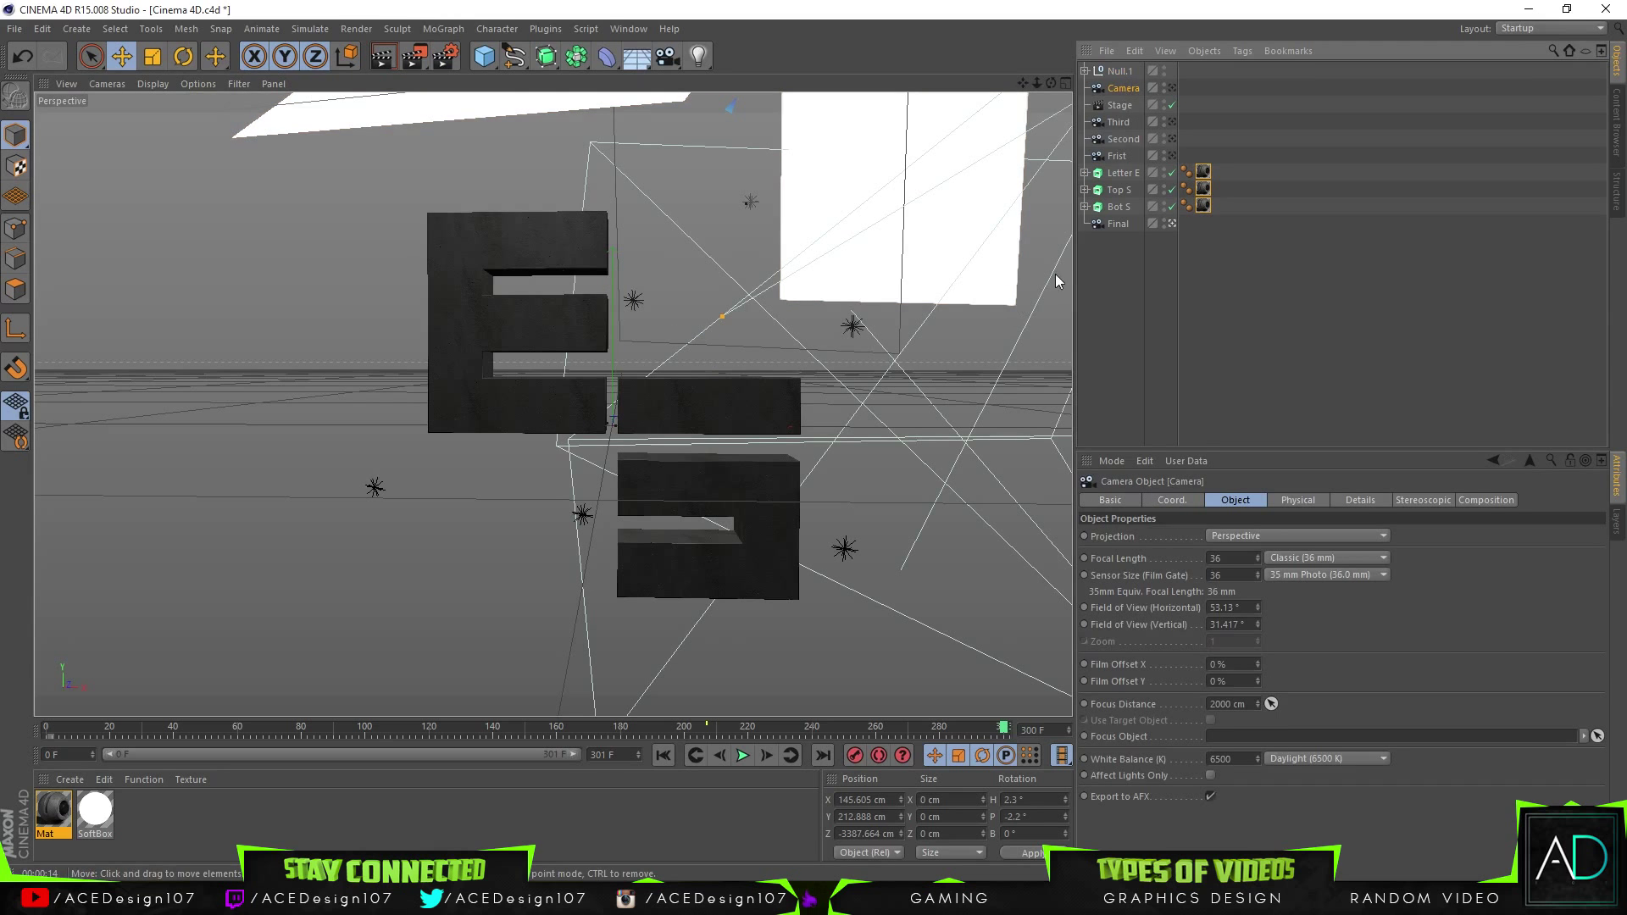
key(h)
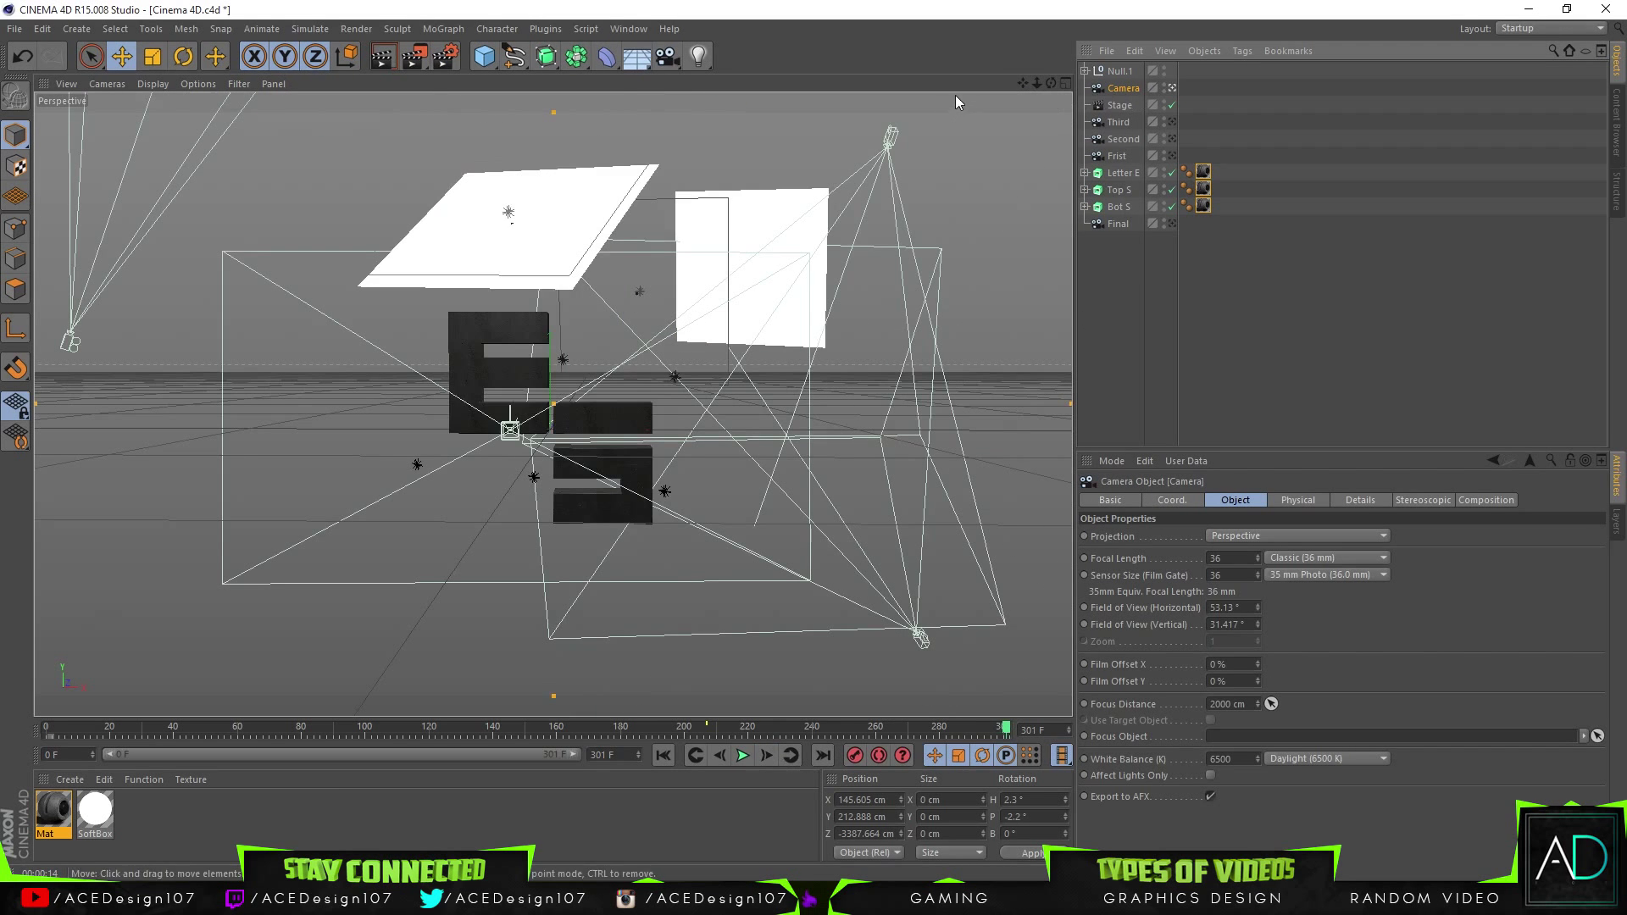
mouse_move(1051, 83)
mouse_down()
mouse_move(1005, 93)
mouse_move(1006, 111)
mouse_move(1045, 84)
mouse_up()
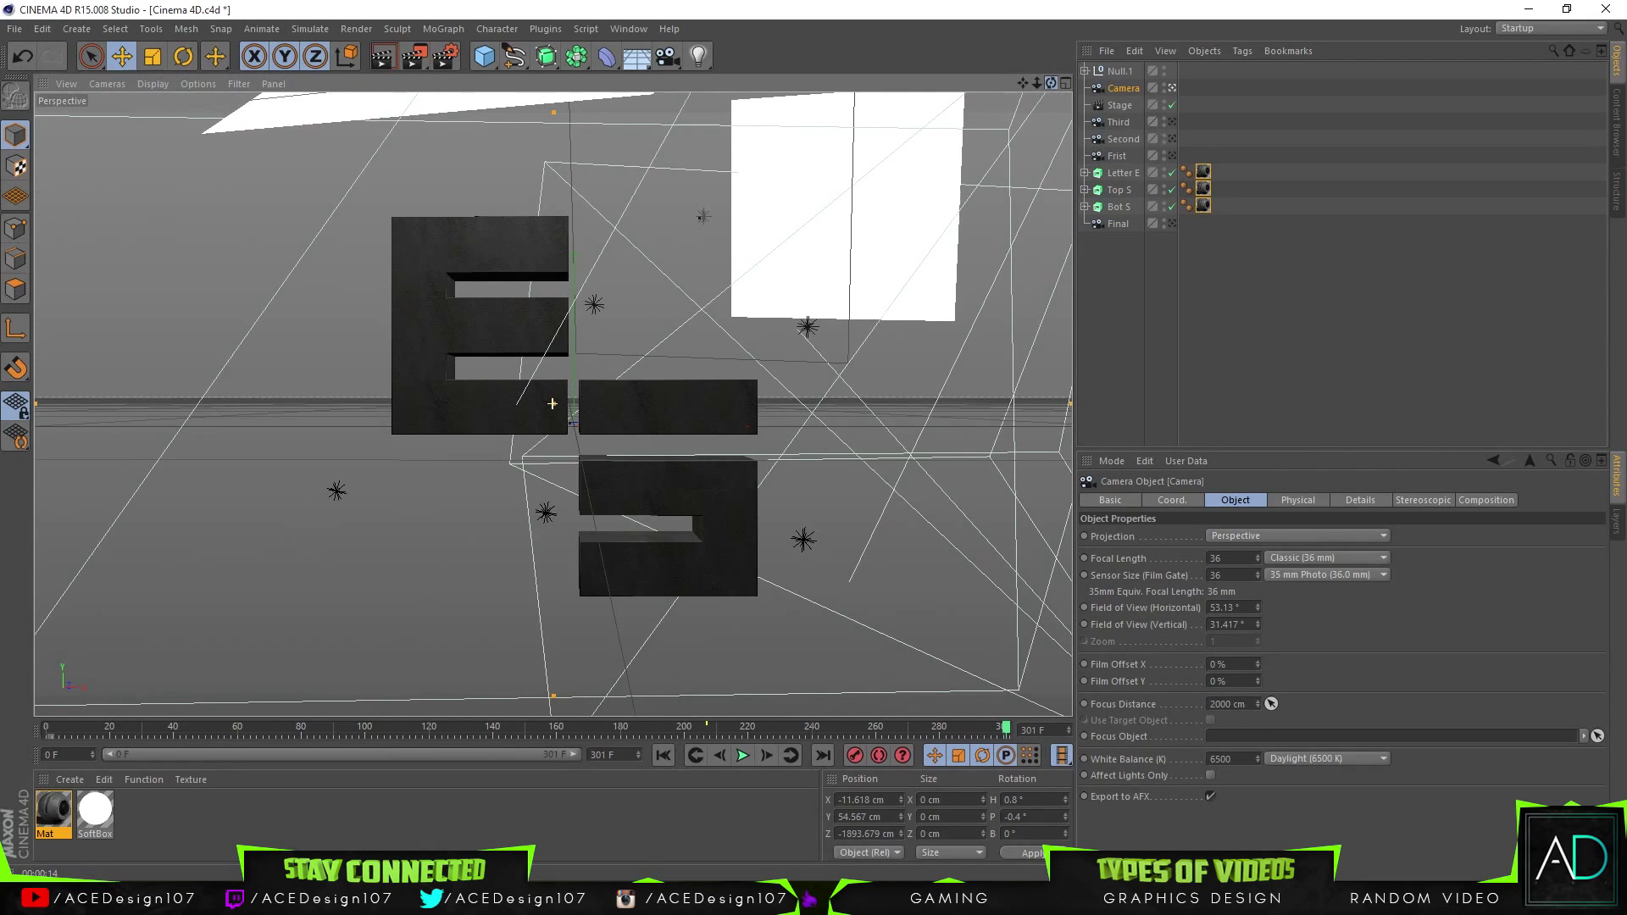
click(383, 56)
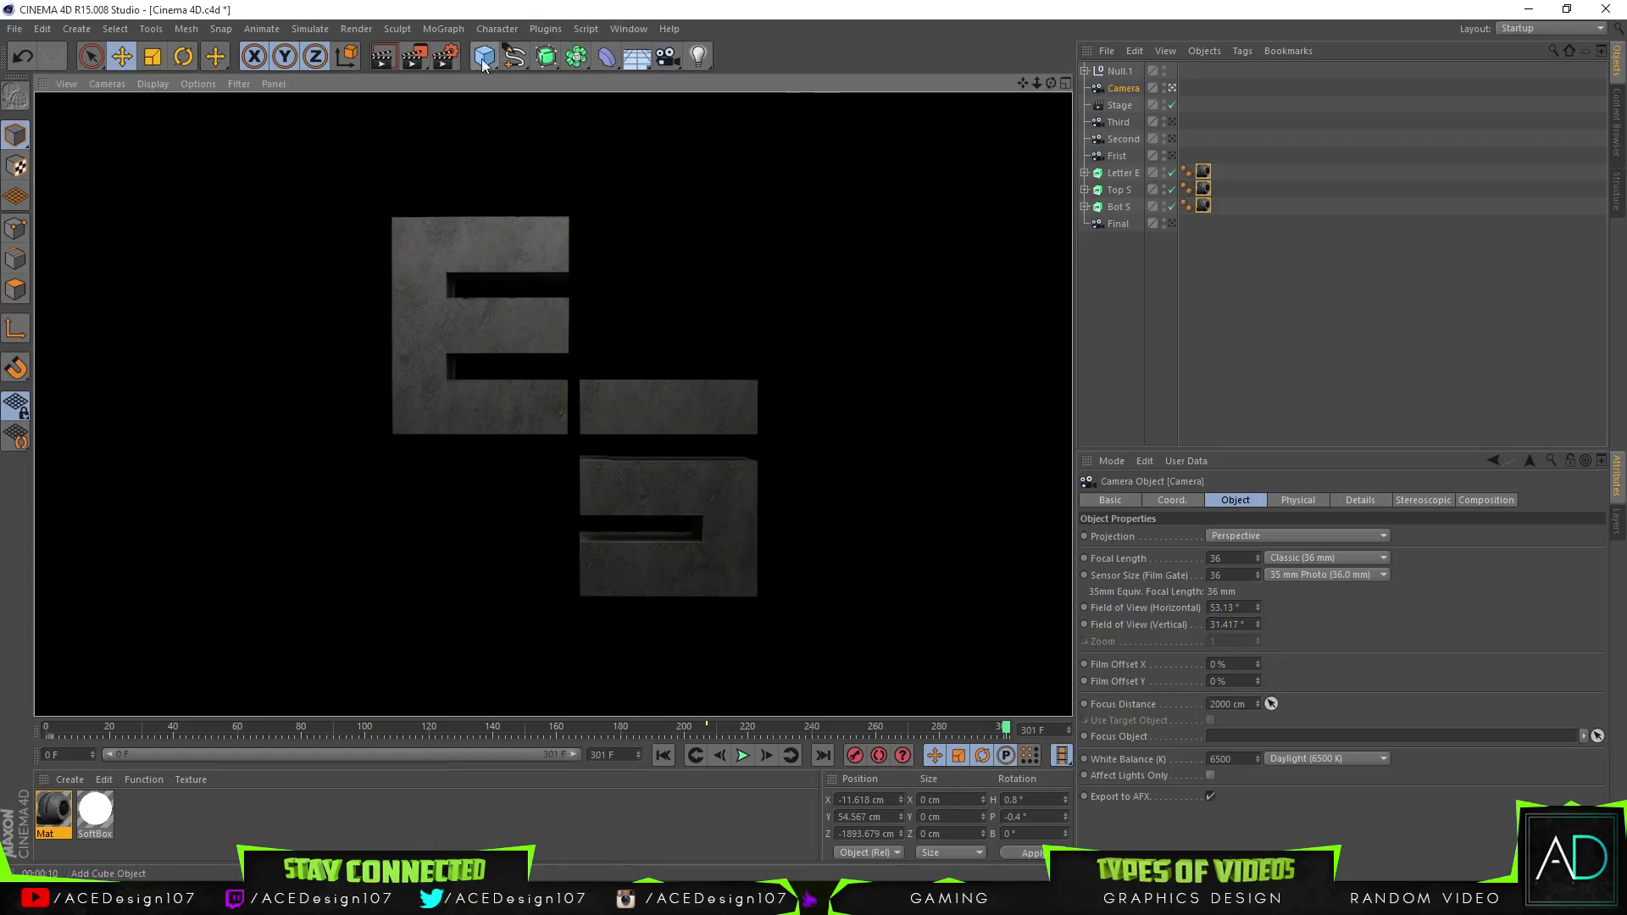
Turn off Global Illumination in the render settings, keeping Ambient Occlusion enabled
click(445, 56)
click(103, 188)
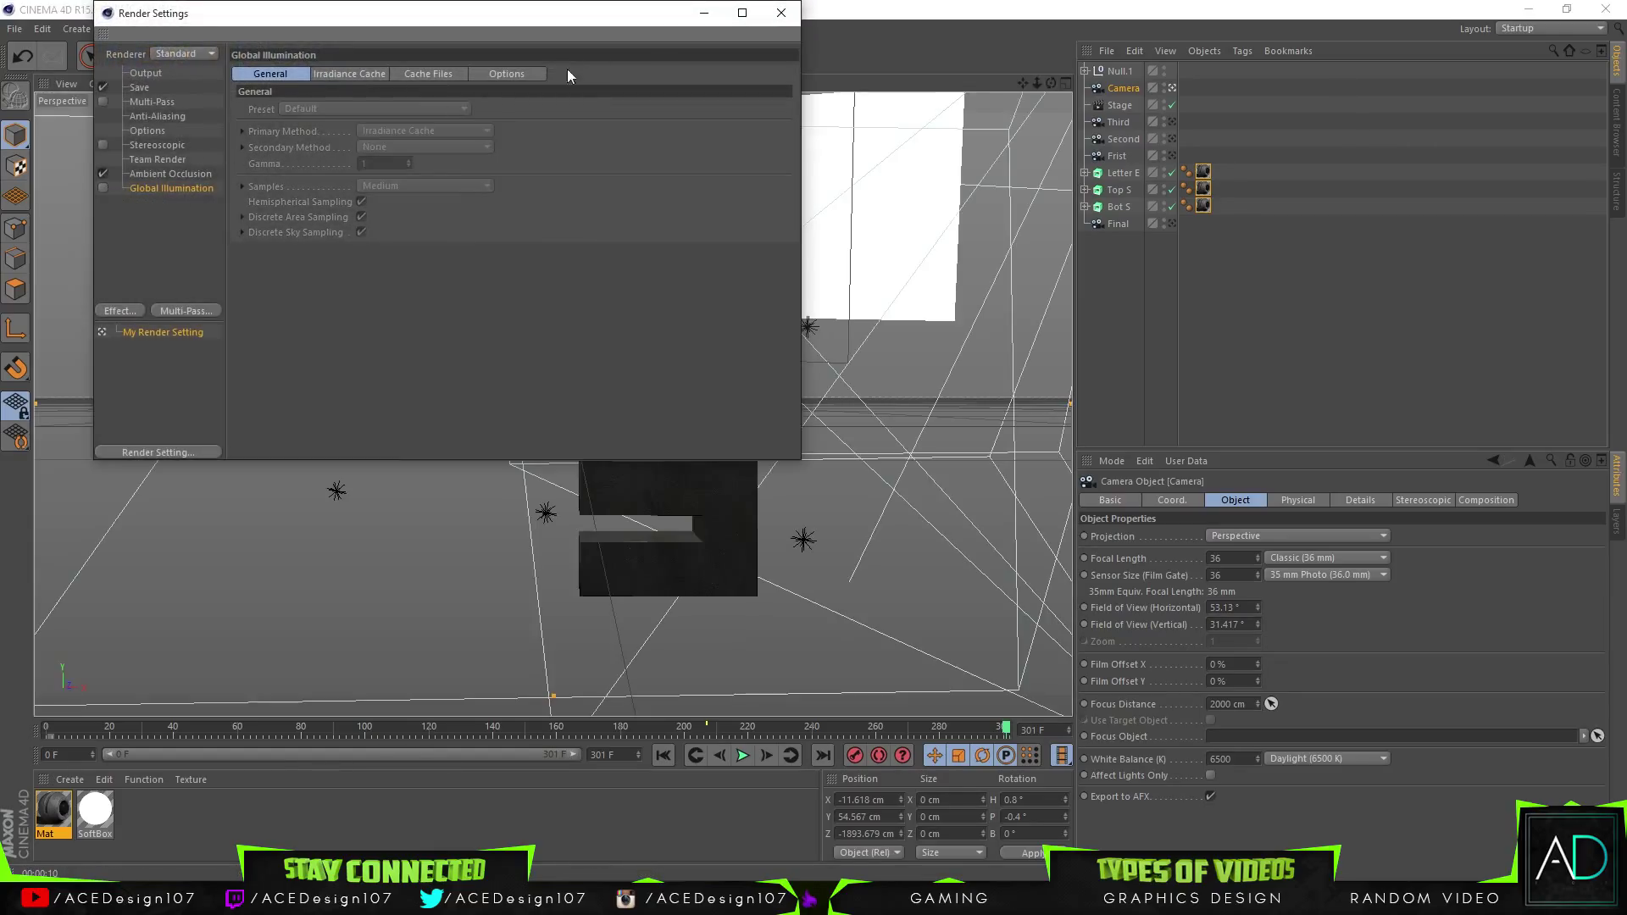
click(778, 13)
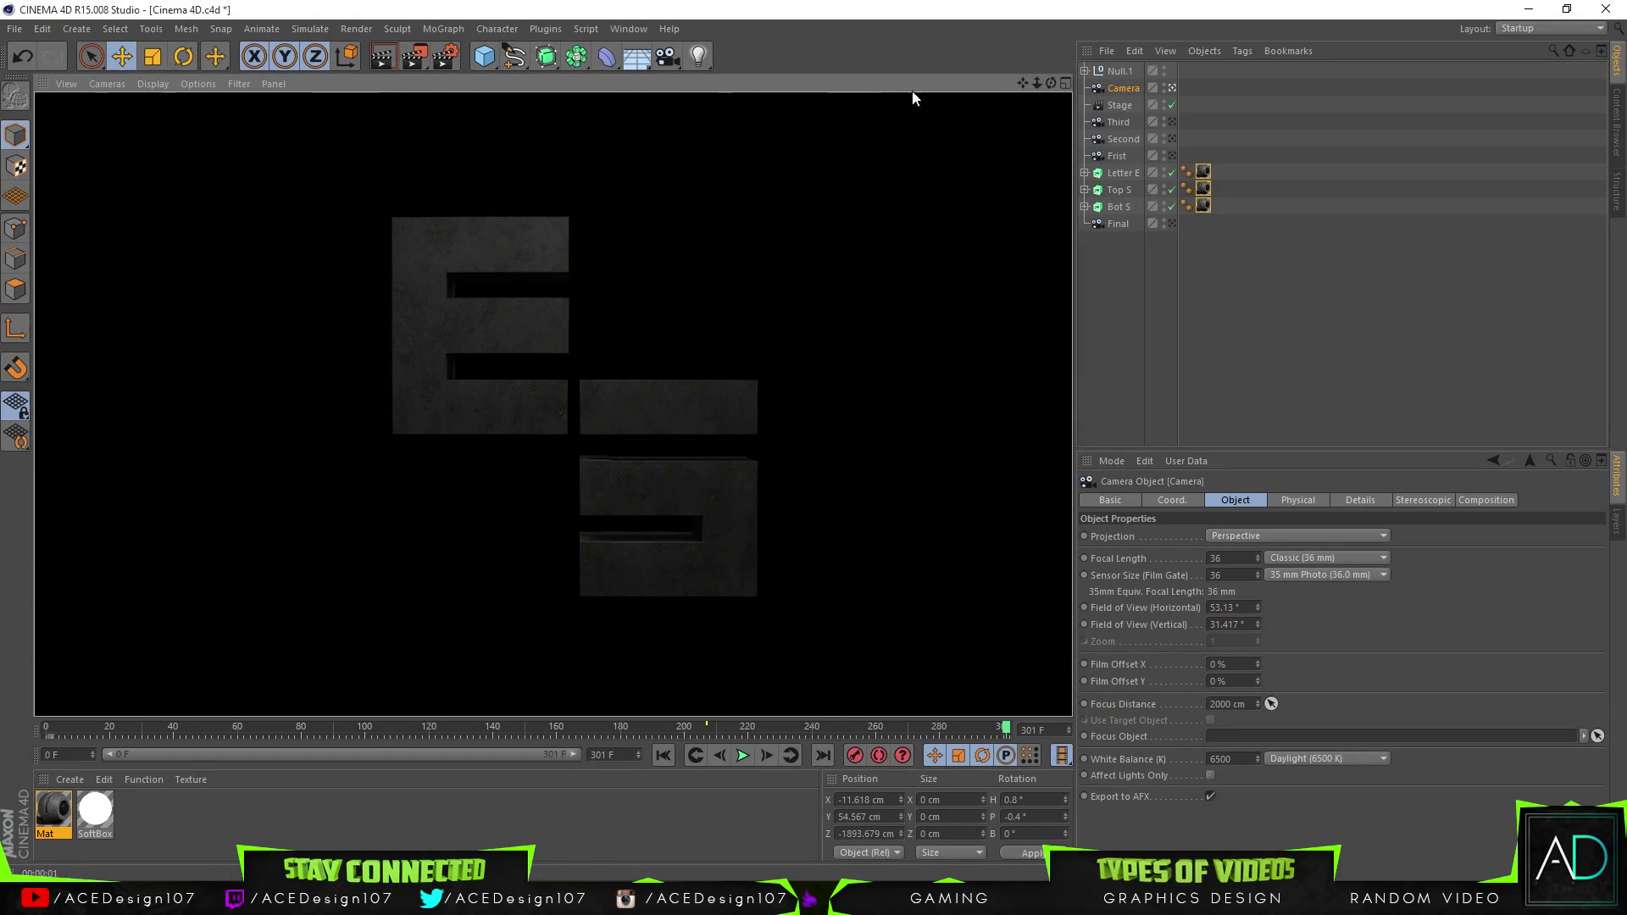
Move the Null.1 light group to about X 406, Y 36, Z -537 cm and rotate its heading to about 34.8°
click(1117, 72)
drag(1051, 83, 919, 110)
drag(369, 426, 195, 373)
click(183, 56)
drag(134, 487, 513, 496)
click(122, 56)
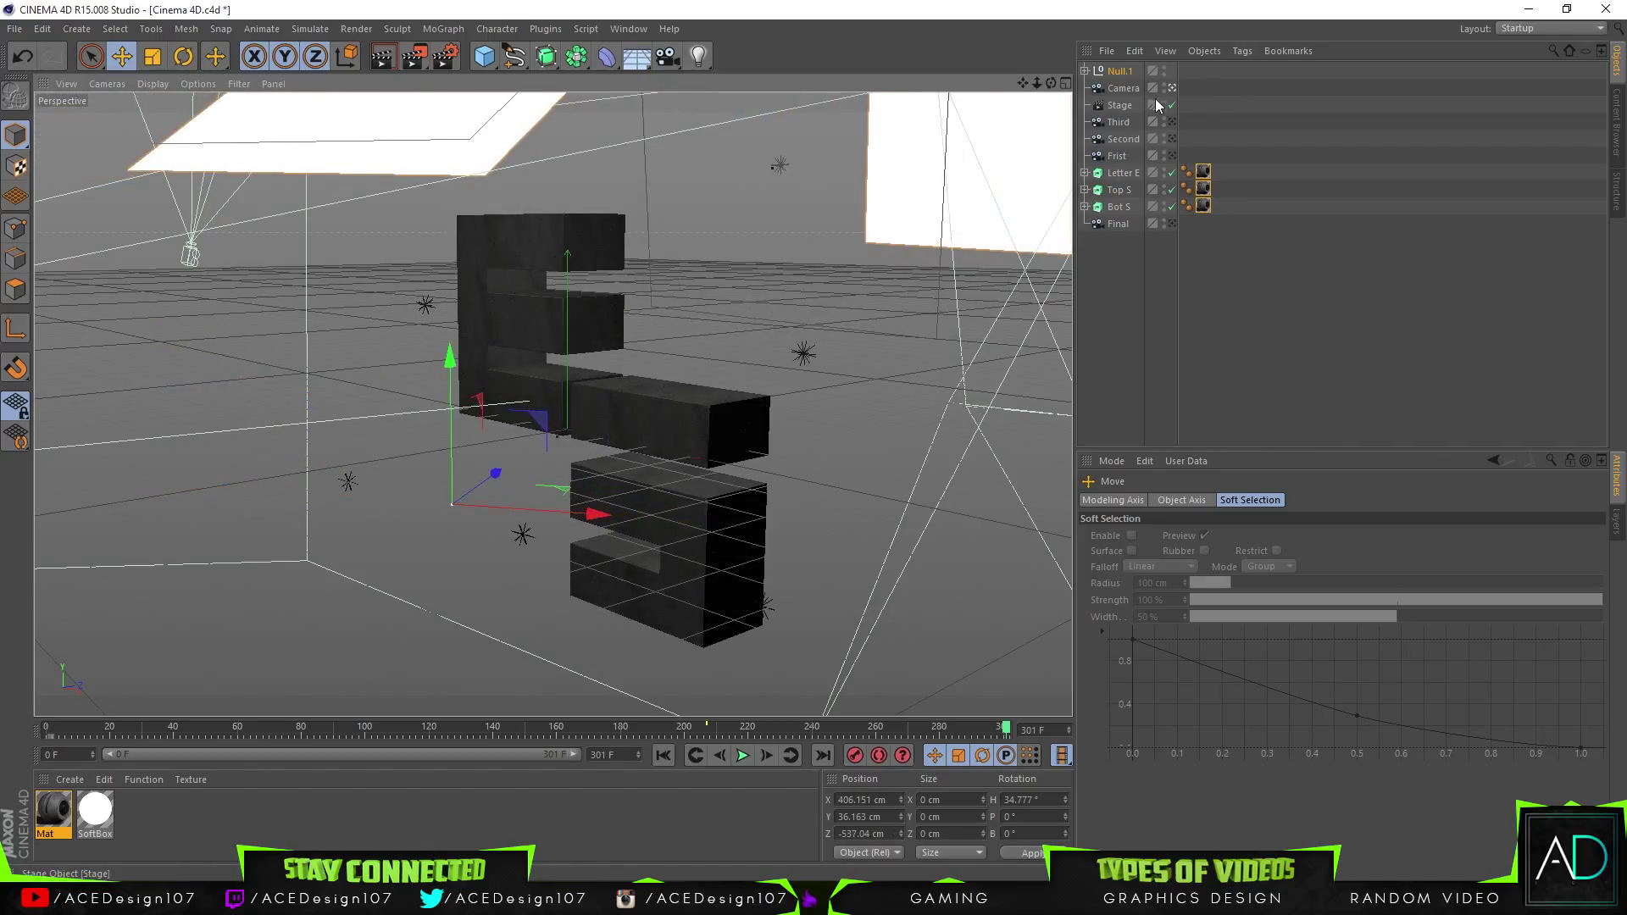
At frame 300, orbit the Final camera to about X 2, Y -11, Z -1865 cm, rendering previews of the letters before and after
click(720, 755)
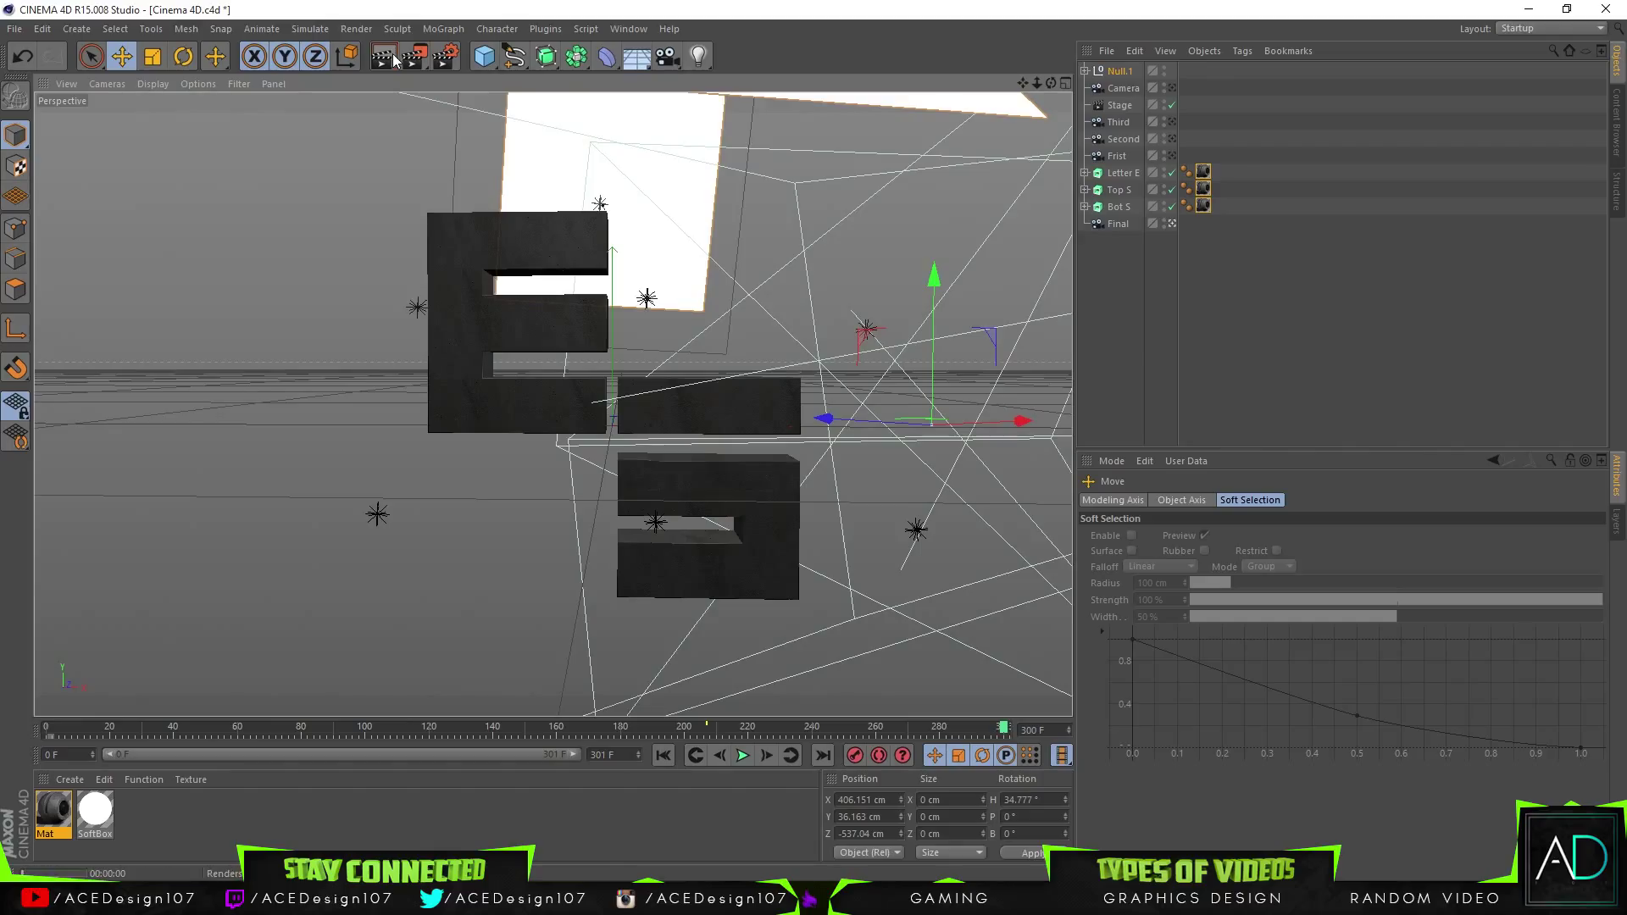
key(ctrl+r)
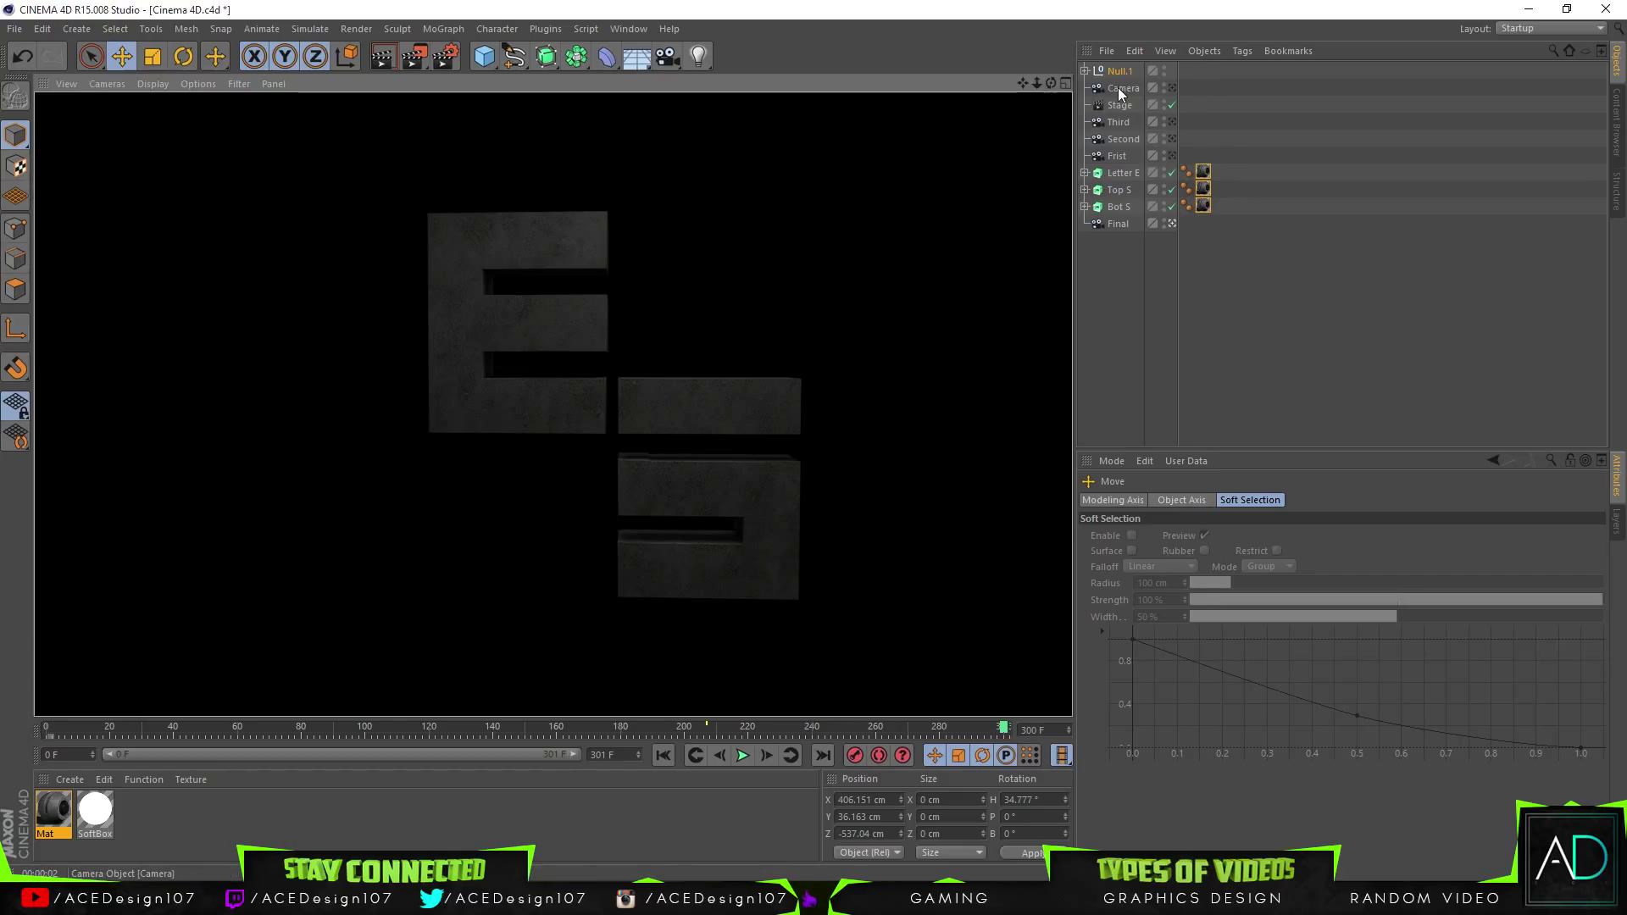
click(1119, 225)
mouse_move(1051, 82)
mouse_down()
mouse_move(1055, 127)
mouse_move(1055, 83)
mouse_up()
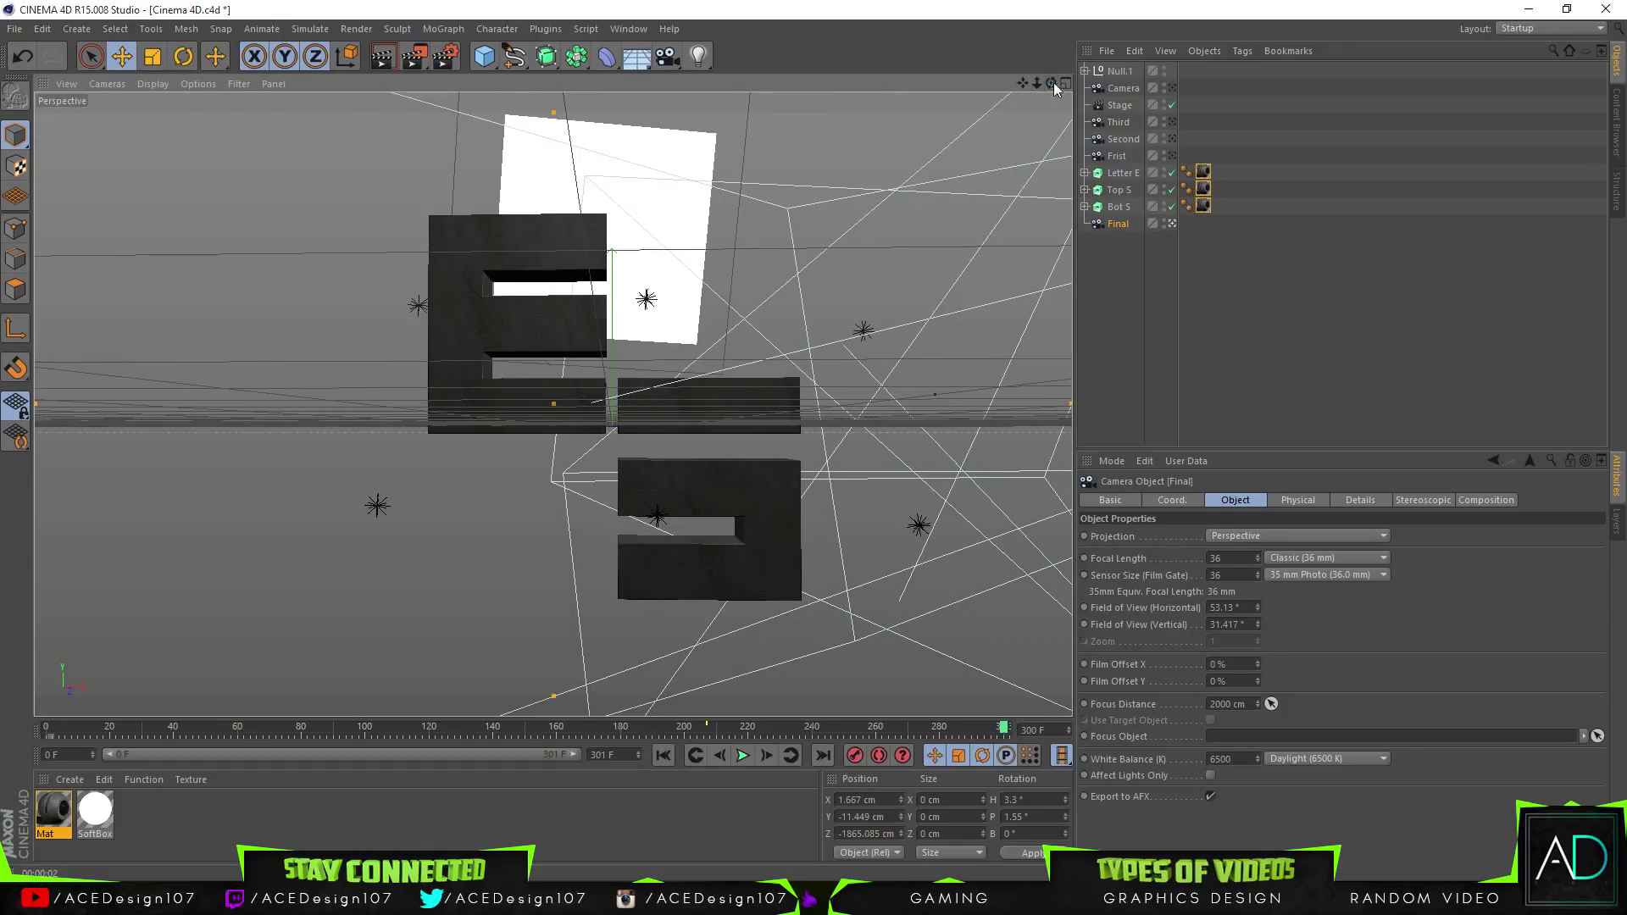
click(383, 56)
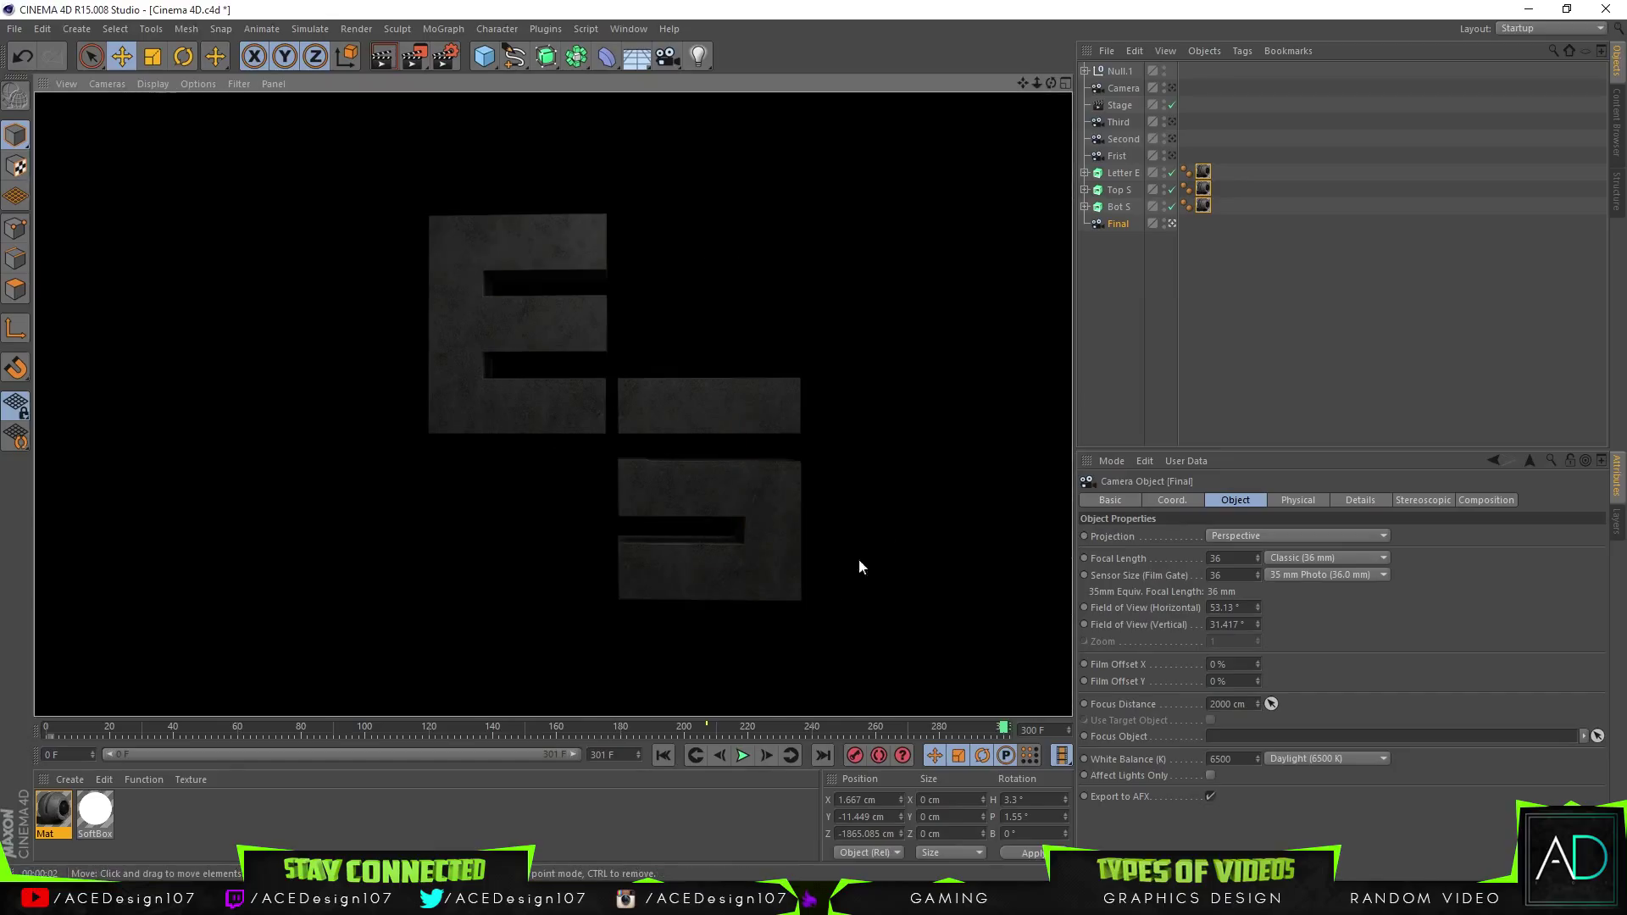
Render previews at frames 261 and 237 to check the lighting on the separated letters
drag(978, 725, 881, 730)
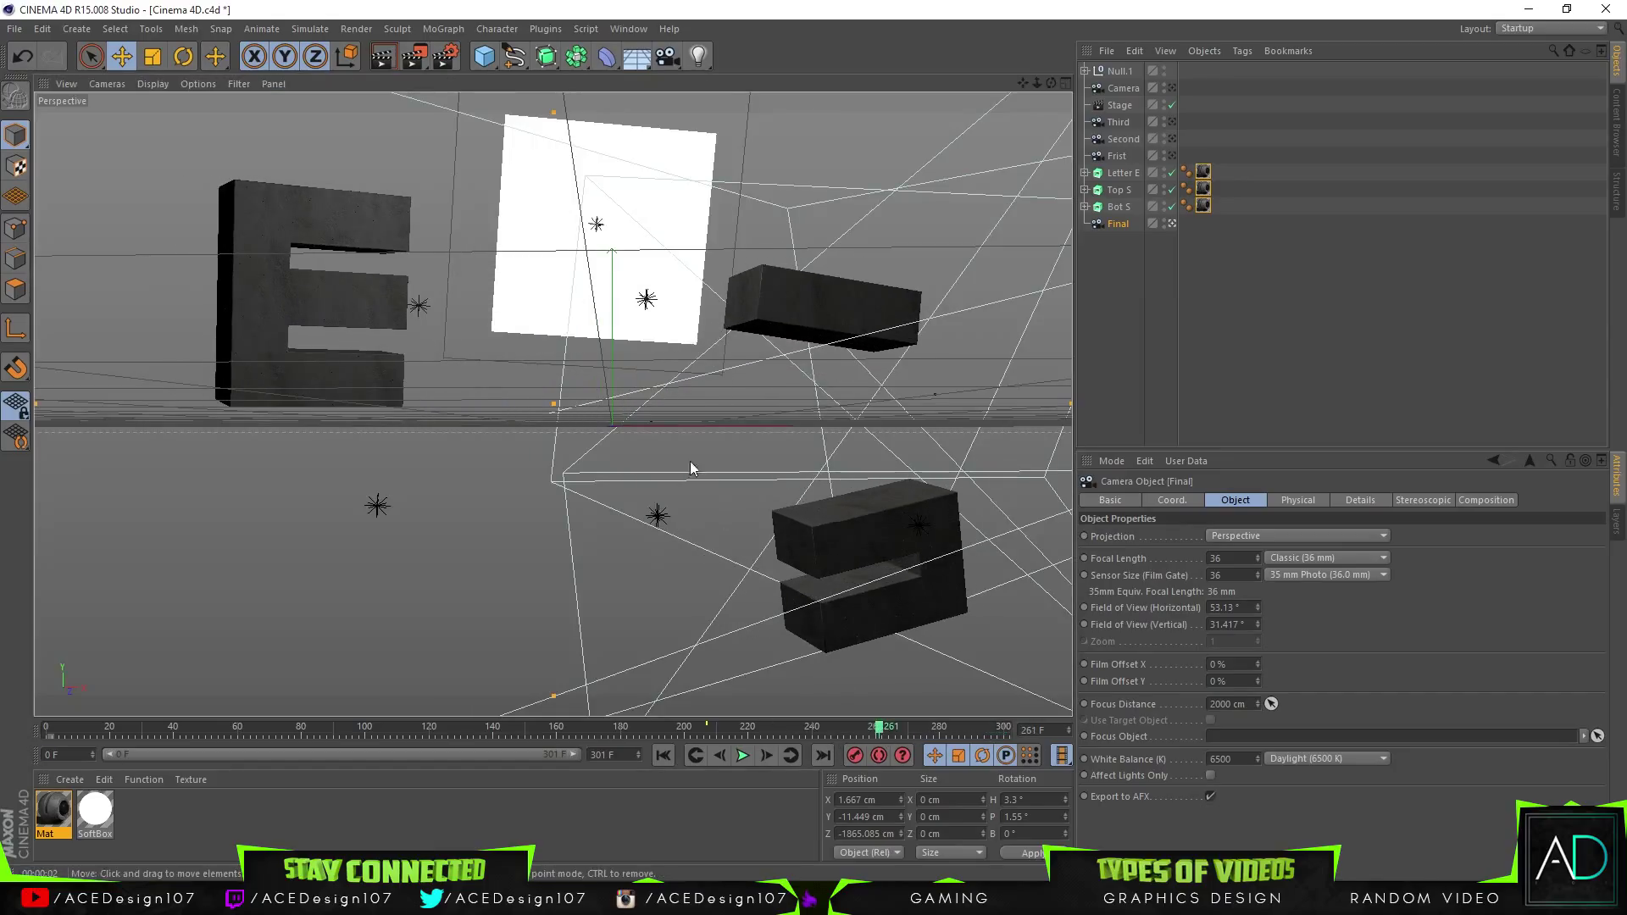
click(373, 56)
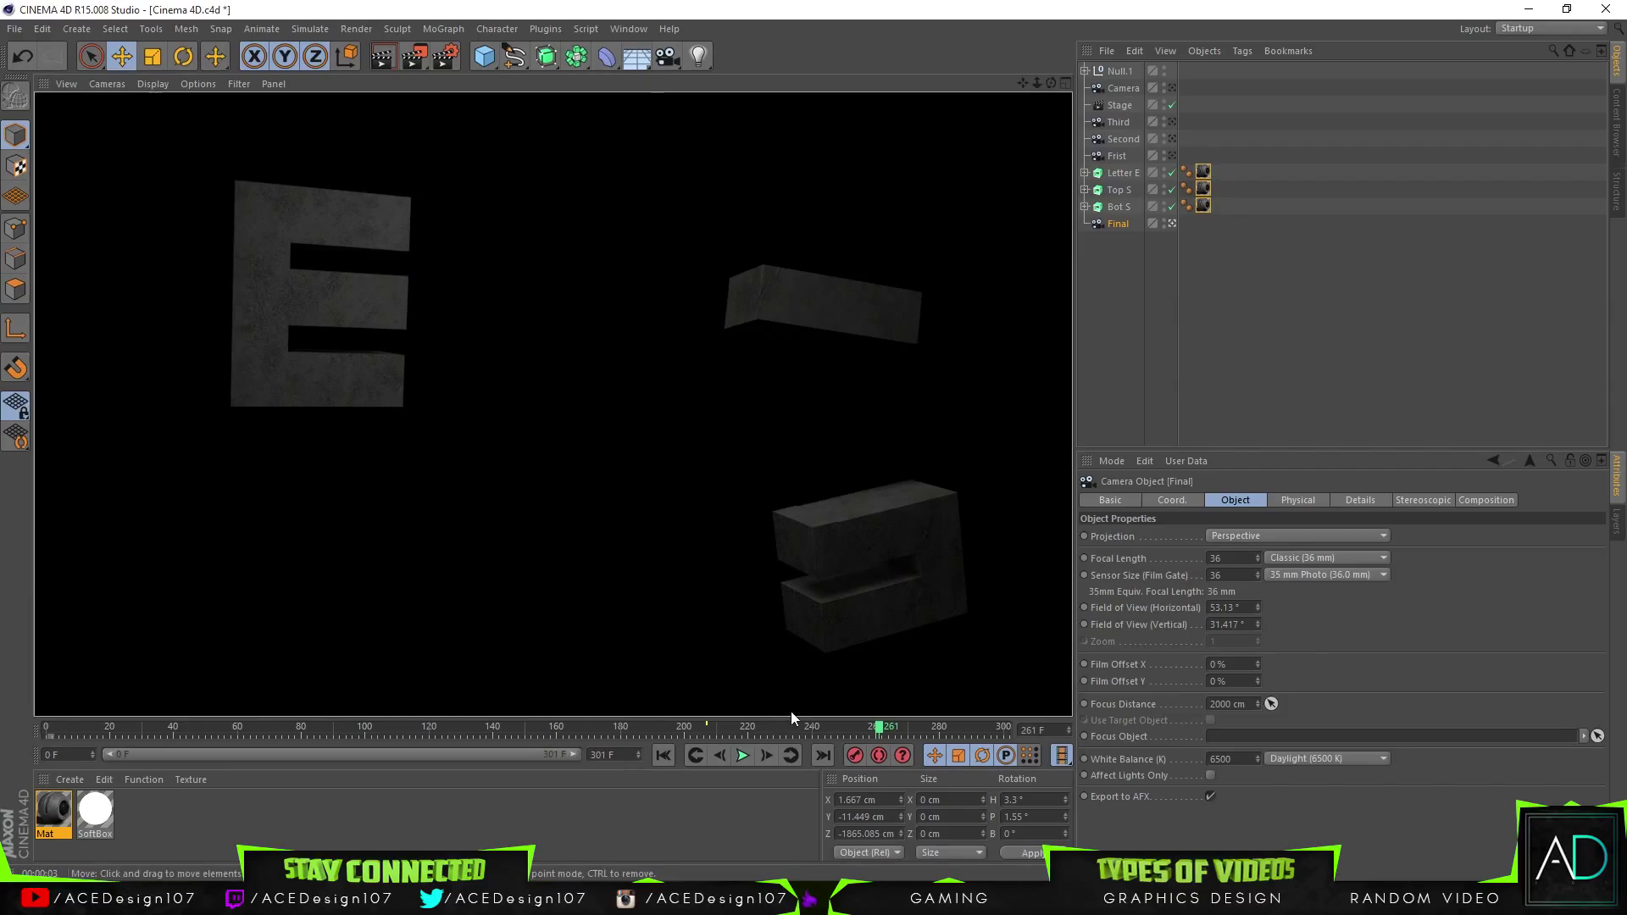
mouse_move(879, 729)
mouse_down()
mouse_move(923, 726)
mouse_move(767, 721)
mouse_move(801, 714)
mouse_up()
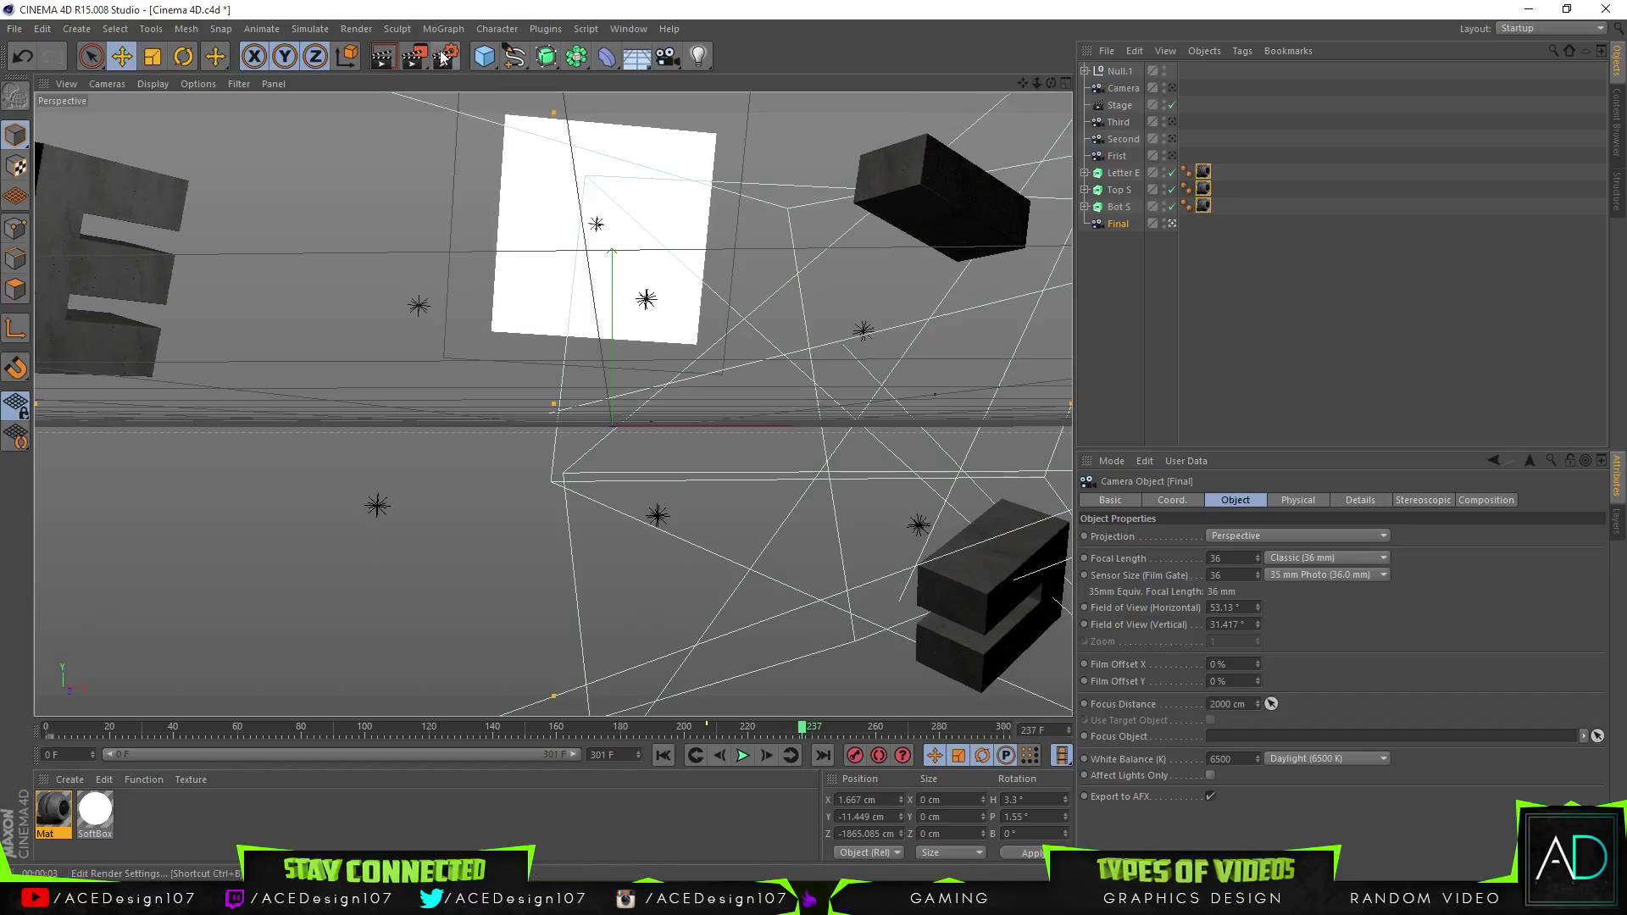
click(379, 64)
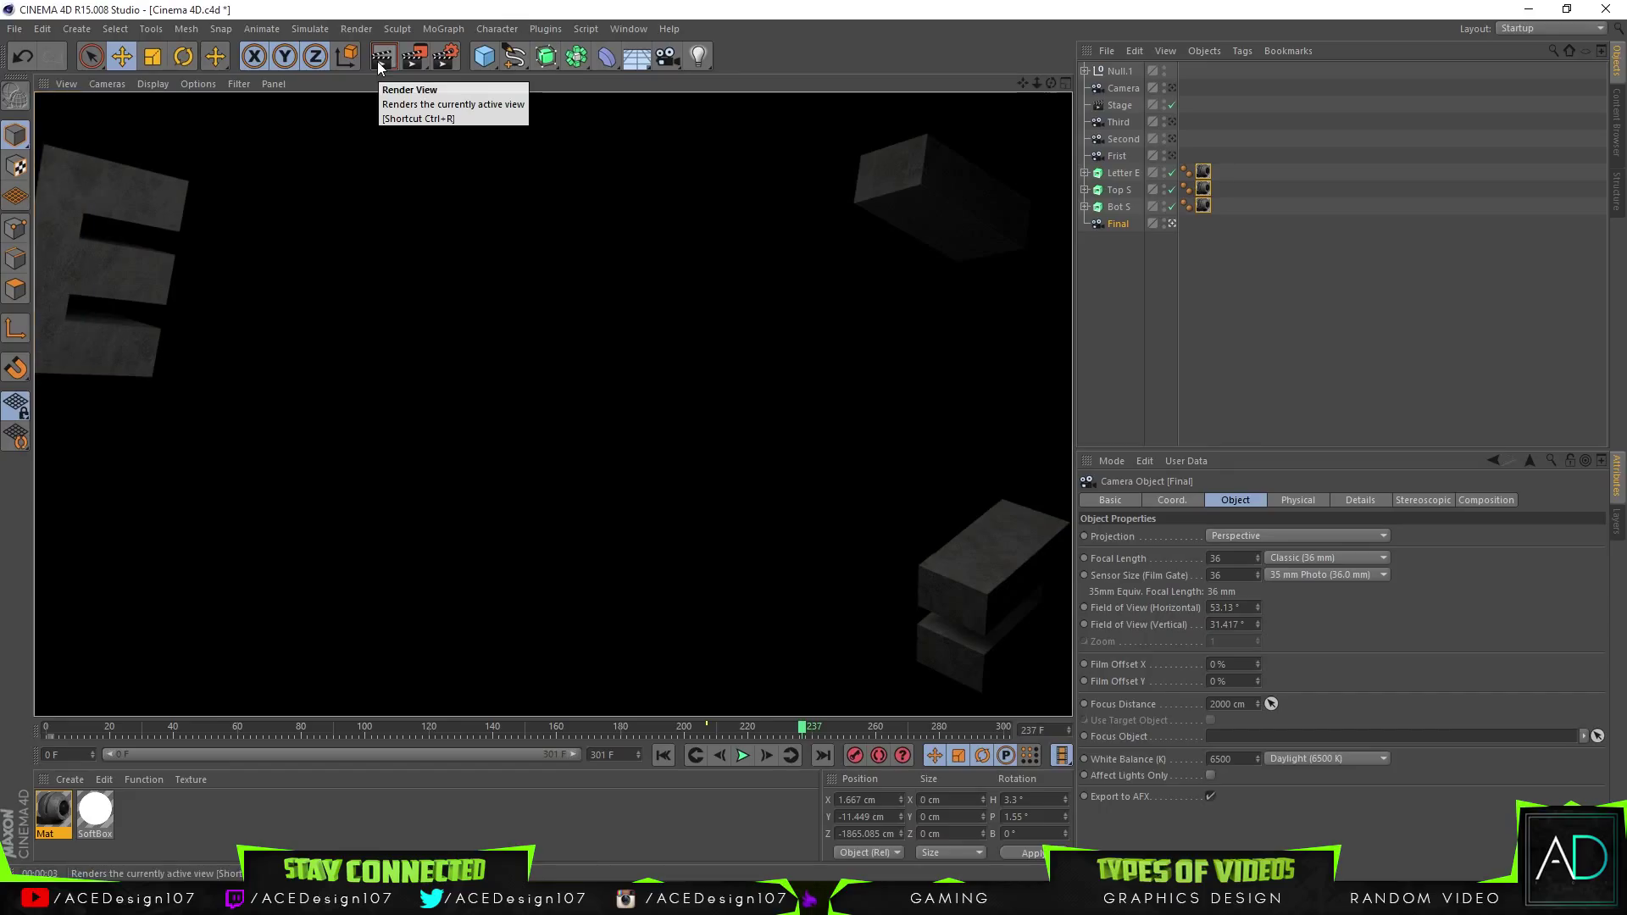
Render previews of the close-up shots at frames 28 and 53, and scrub back to frame 38 to compare the lighting
drag(805, 728, 1023, 730)
drag(300, 726, 140, 725)
click(382, 58)
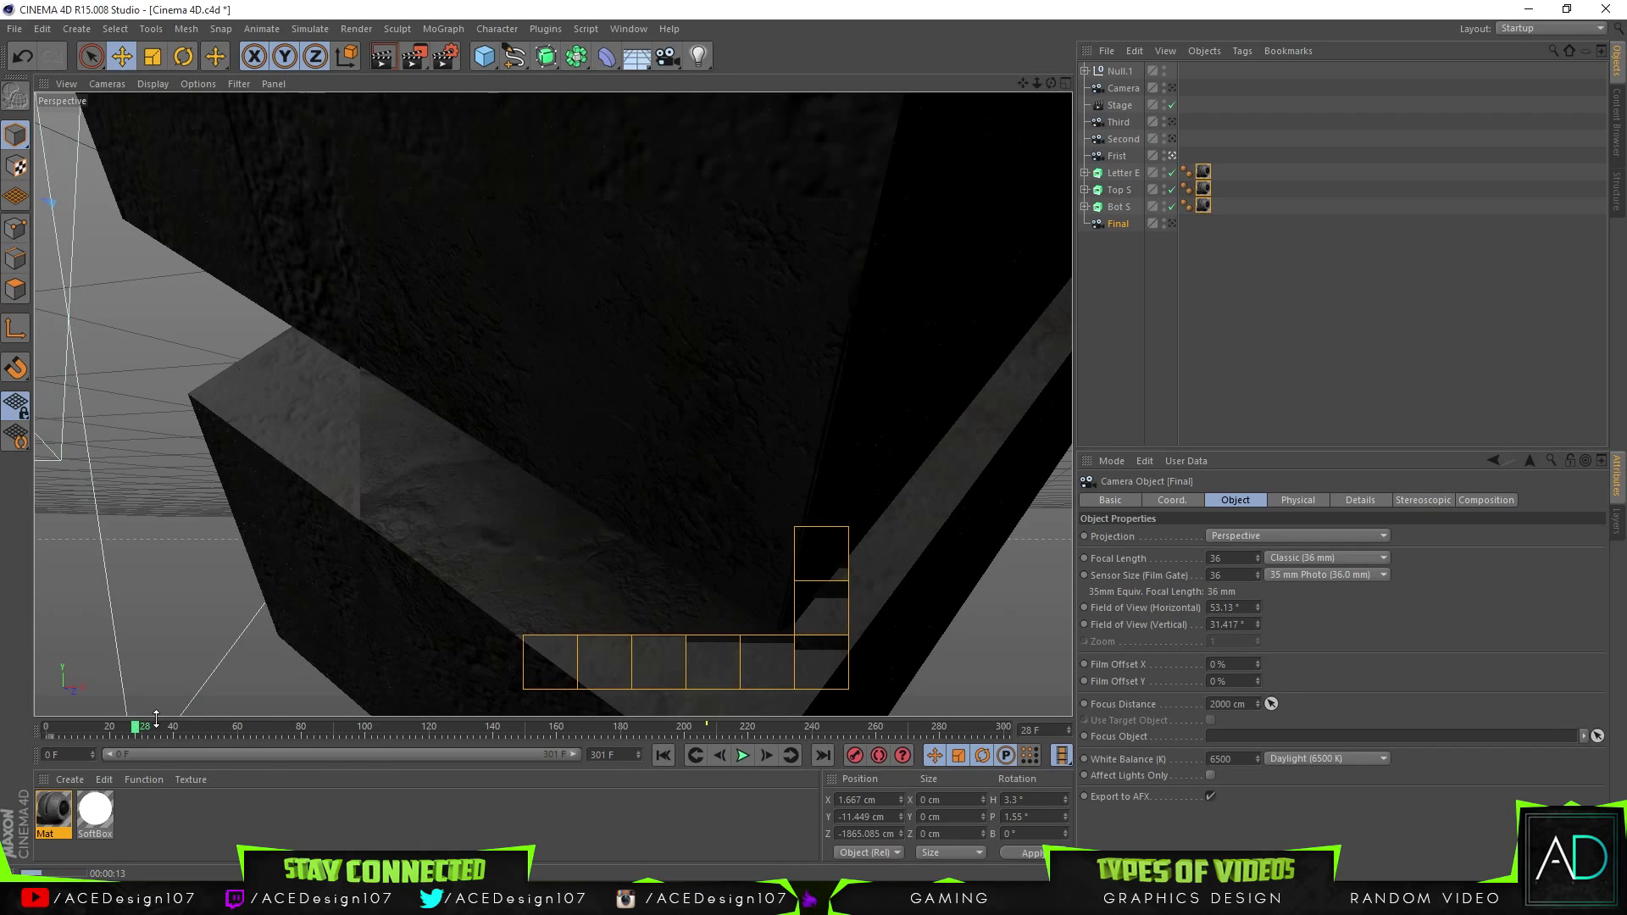
drag(155, 724, 215, 729)
click(383, 56)
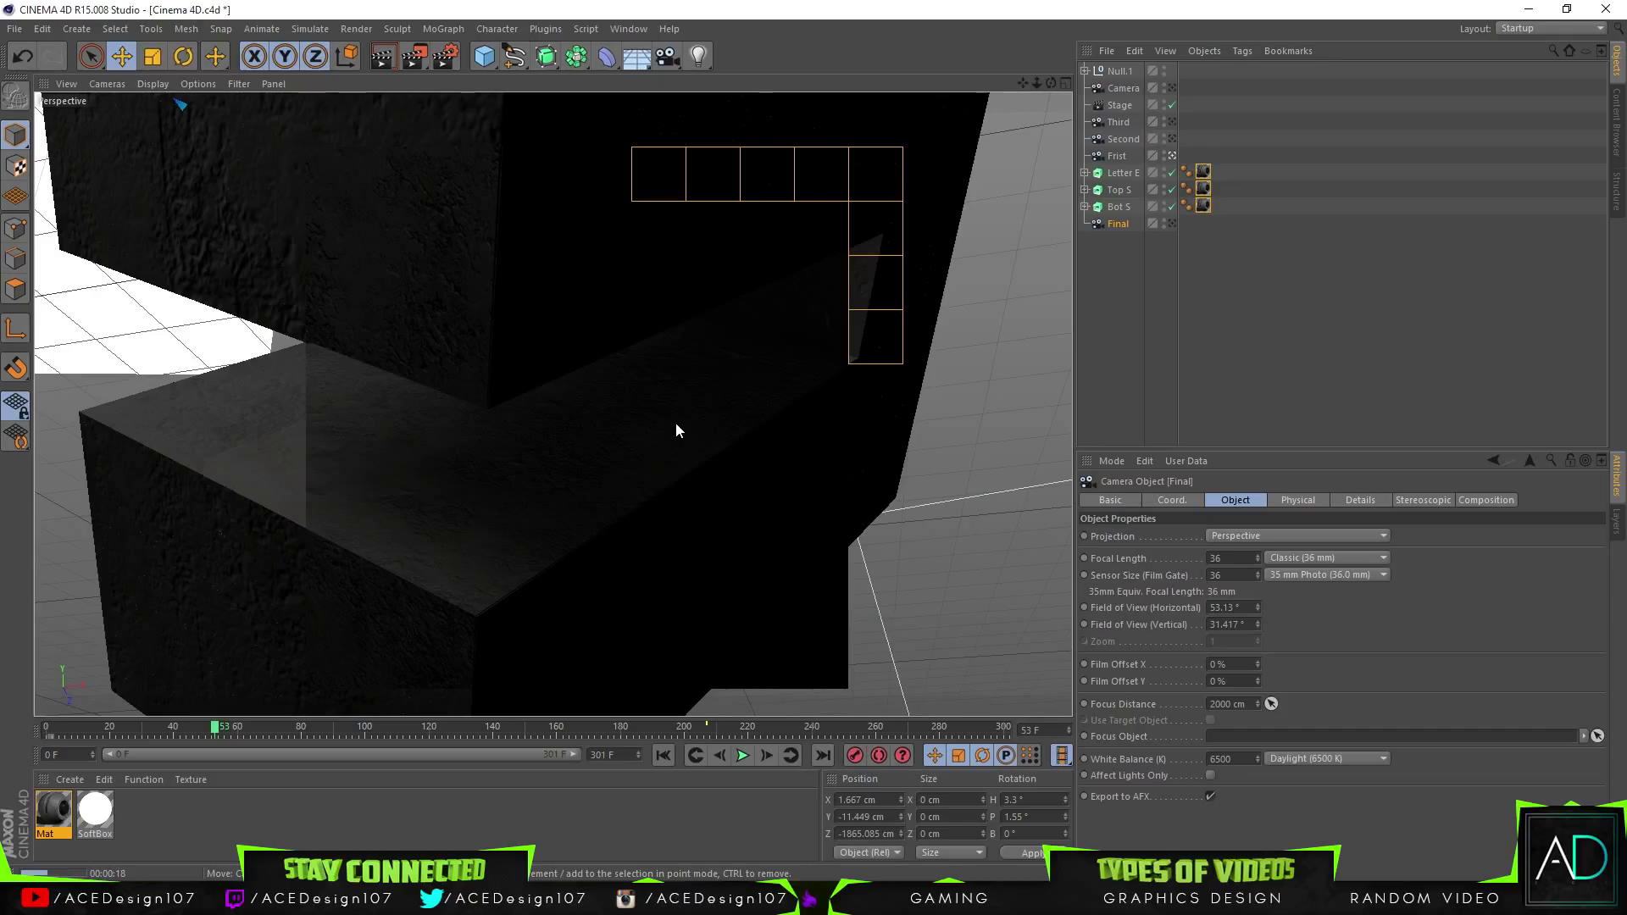
drag(218, 727, 170, 732)
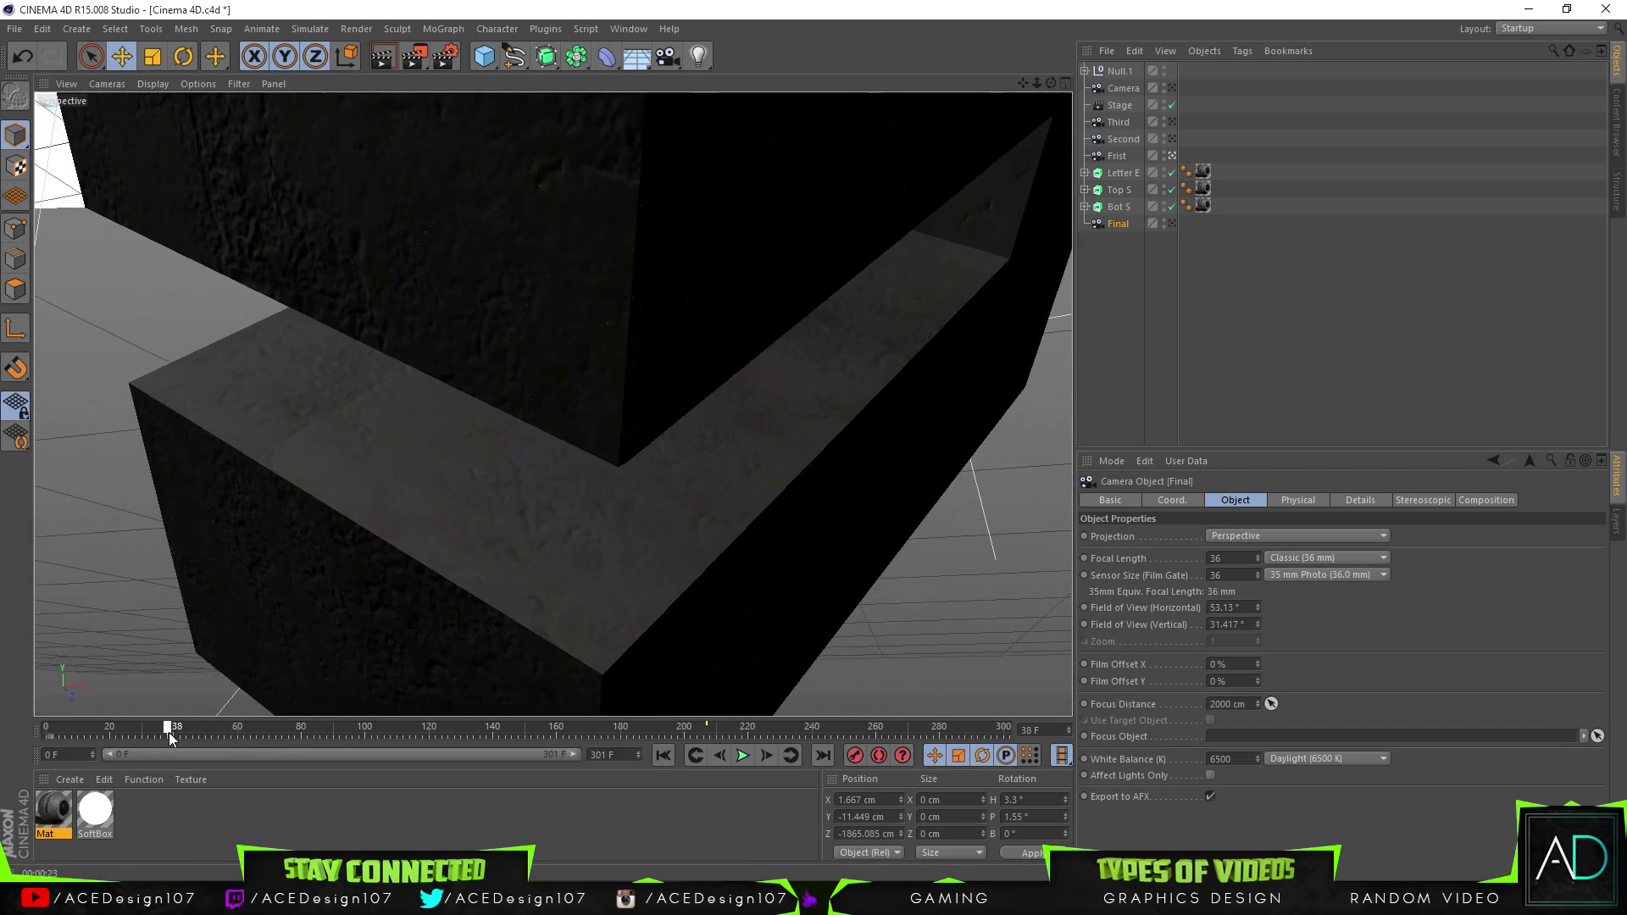
Go to frame 57 in the bottom S close-up and paste a copy of the Null.1 light group
click(1144, 154)
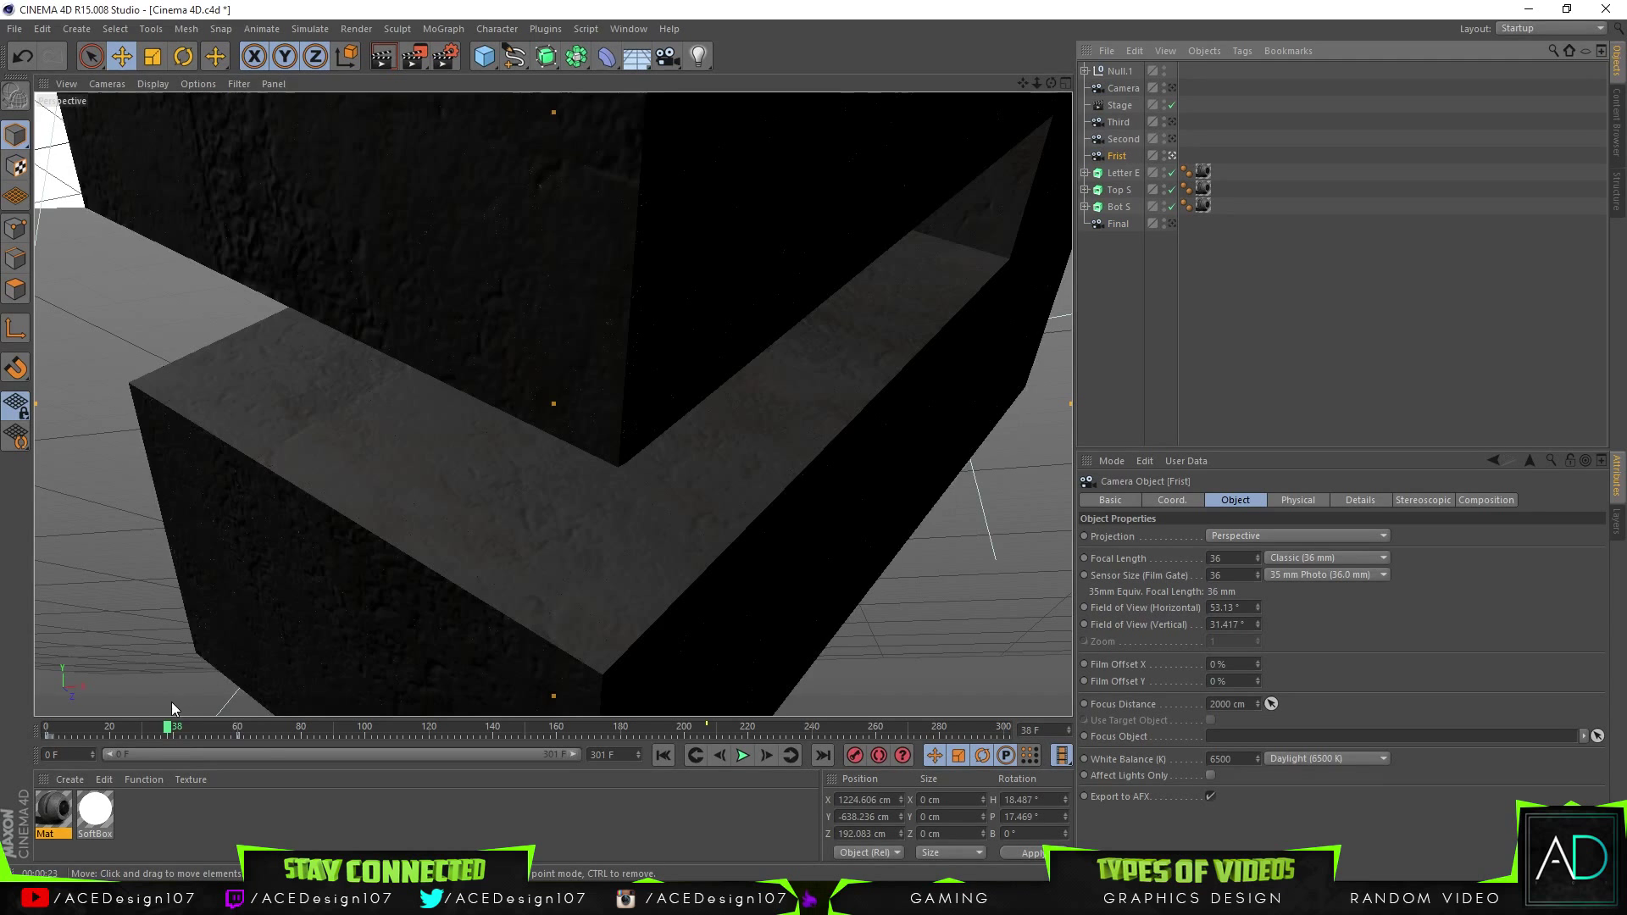
mouse_move(169, 728)
mouse_down()
mouse_move(148, 727)
mouse_move(1013, 687)
mouse_up()
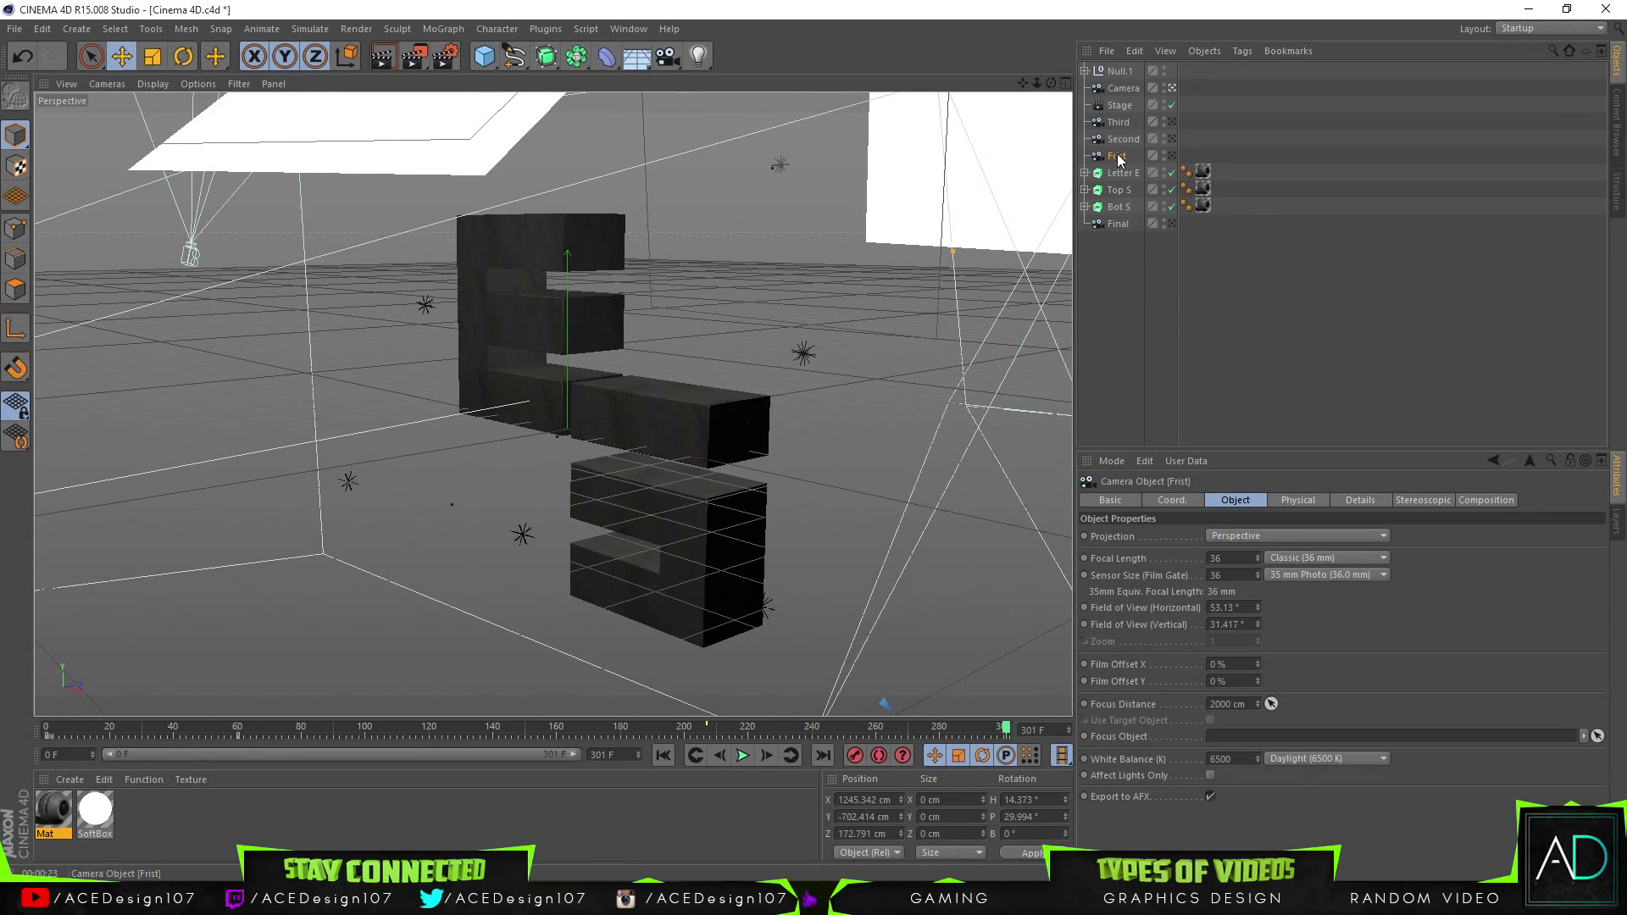
mouse_move(195, 727)
mouse_down()
mouse_move(242, 729)
mouse_move(227, 729)
mouse_up()
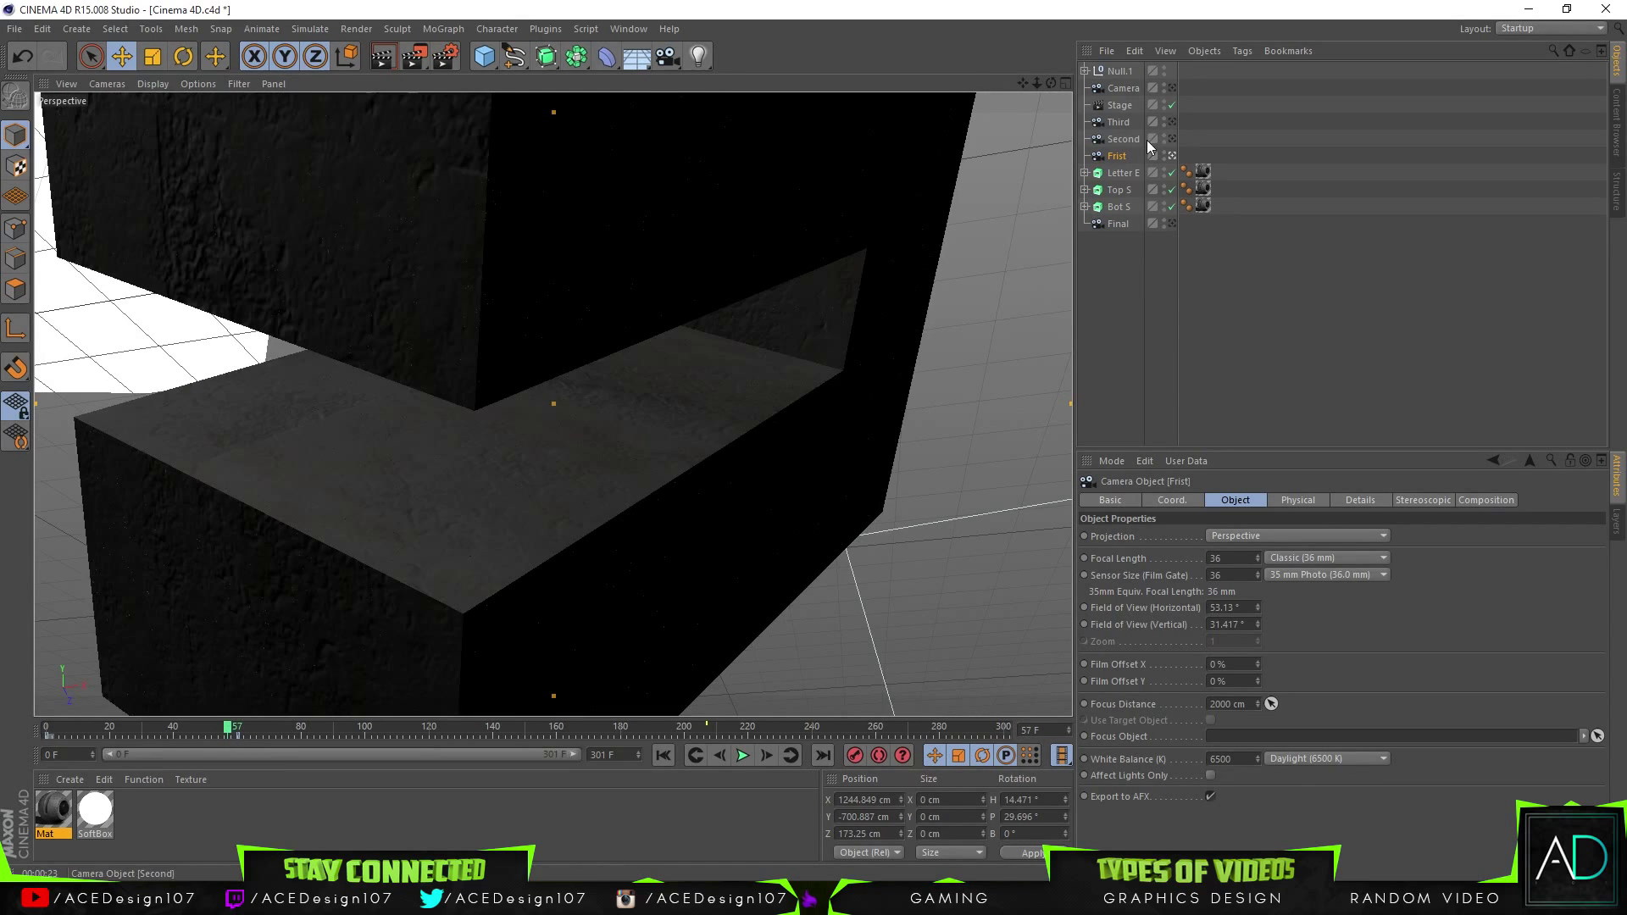
click(1119, 72)
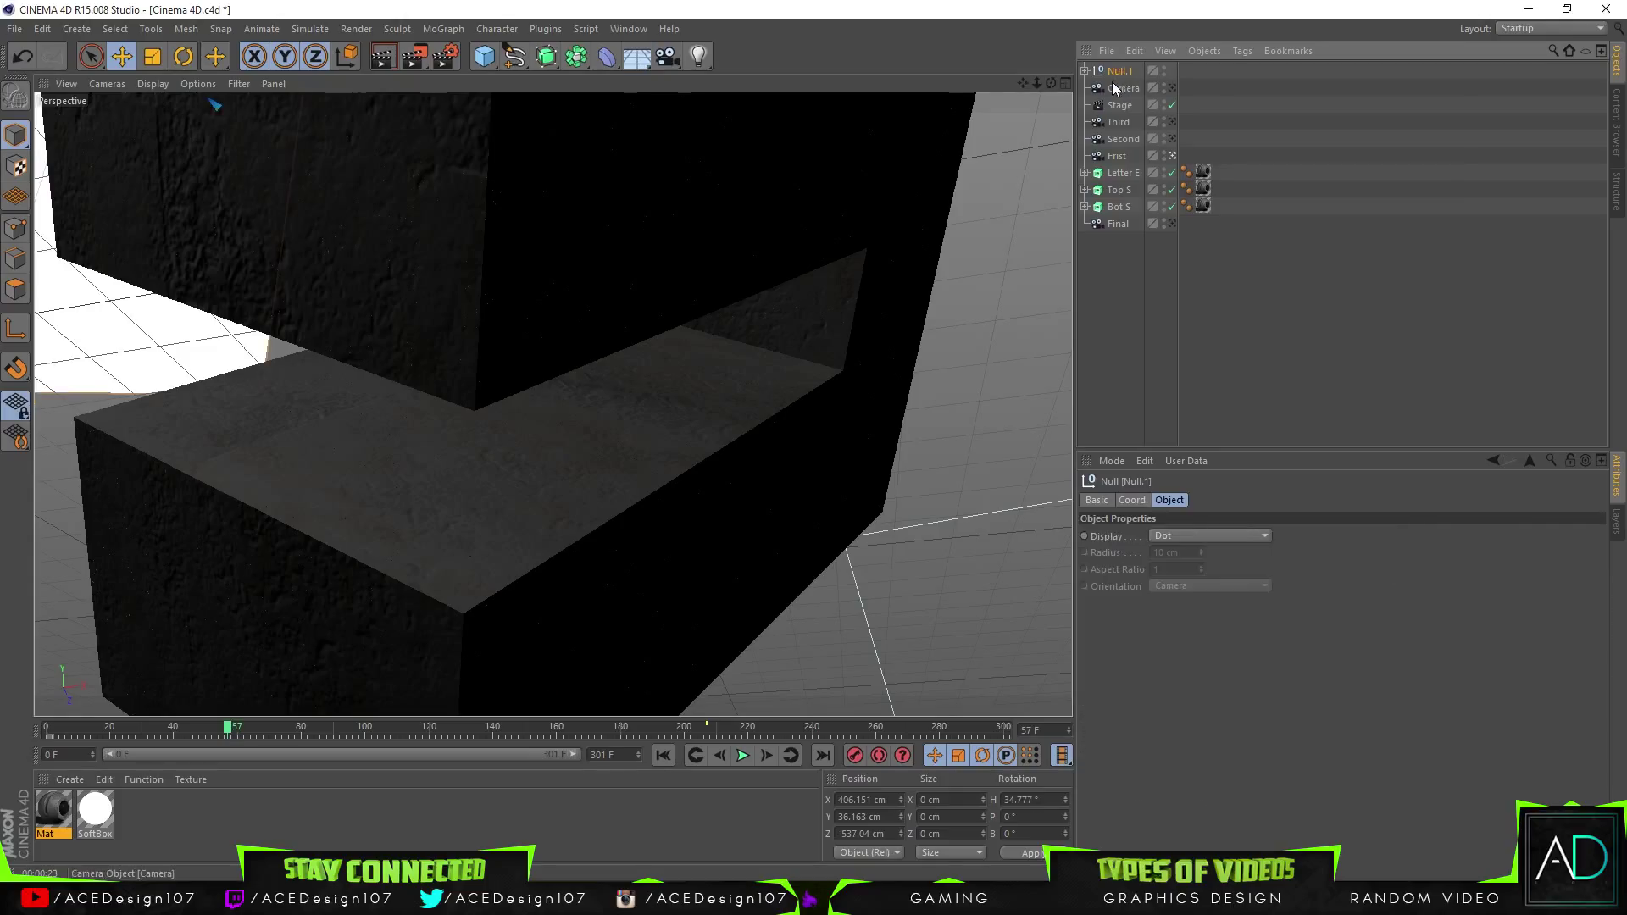
key(ctrl+v)
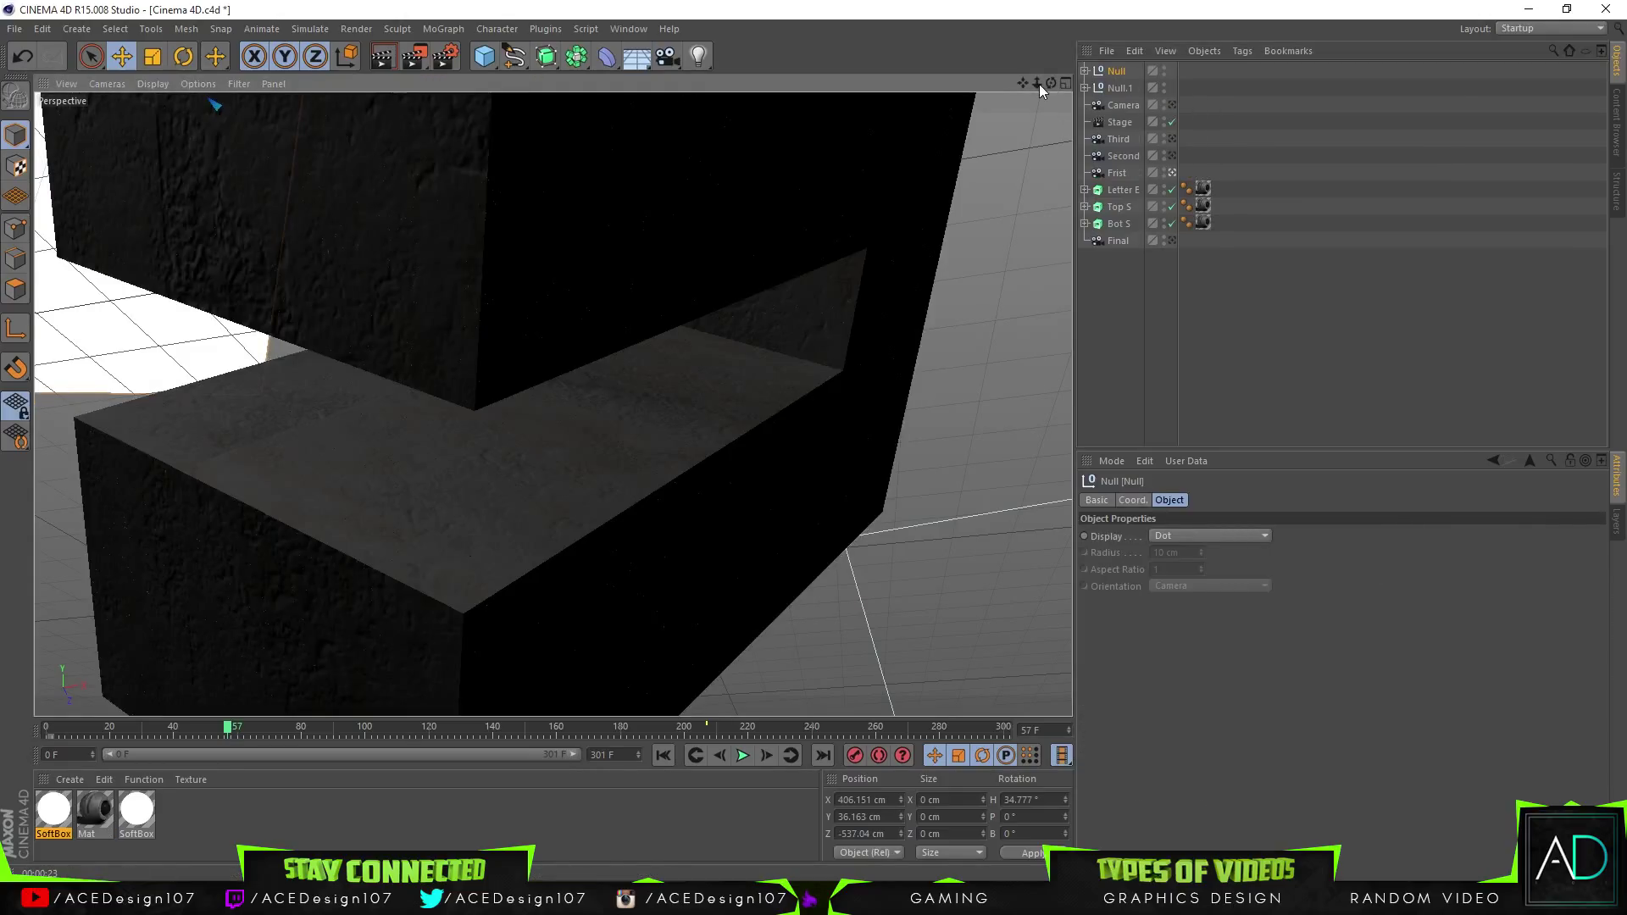
Move the copied Null light group towards the bottom S, to about X 1641, Y 36, Z 320 cm
click(1117, 173)
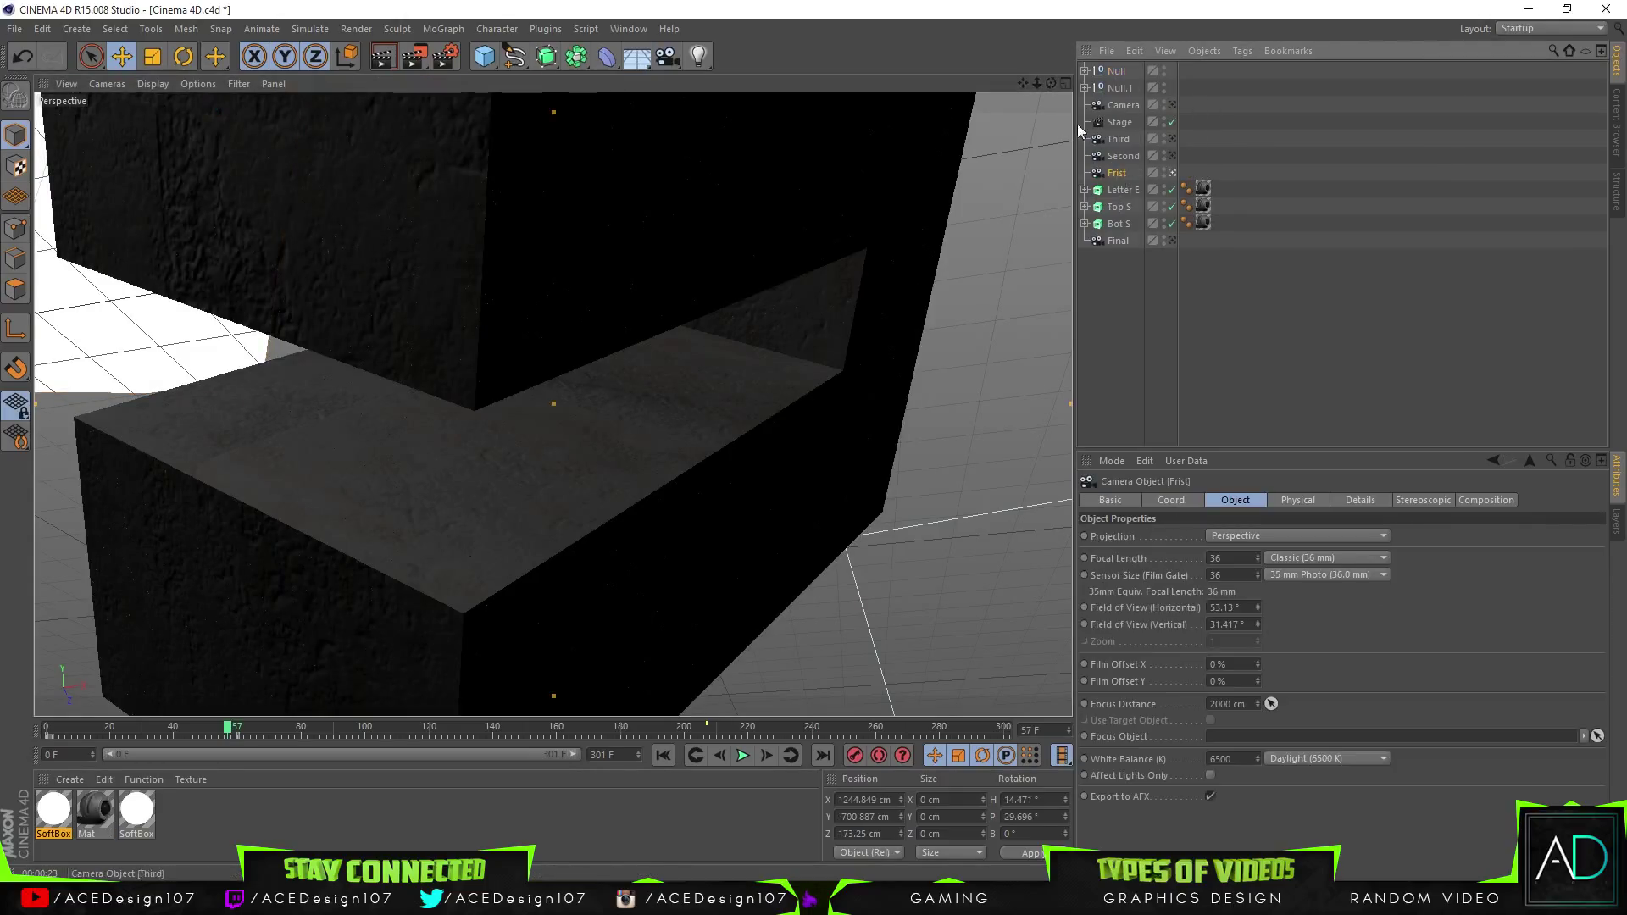
drag(1040, 83, 1084, 96)
click(1117, 88)
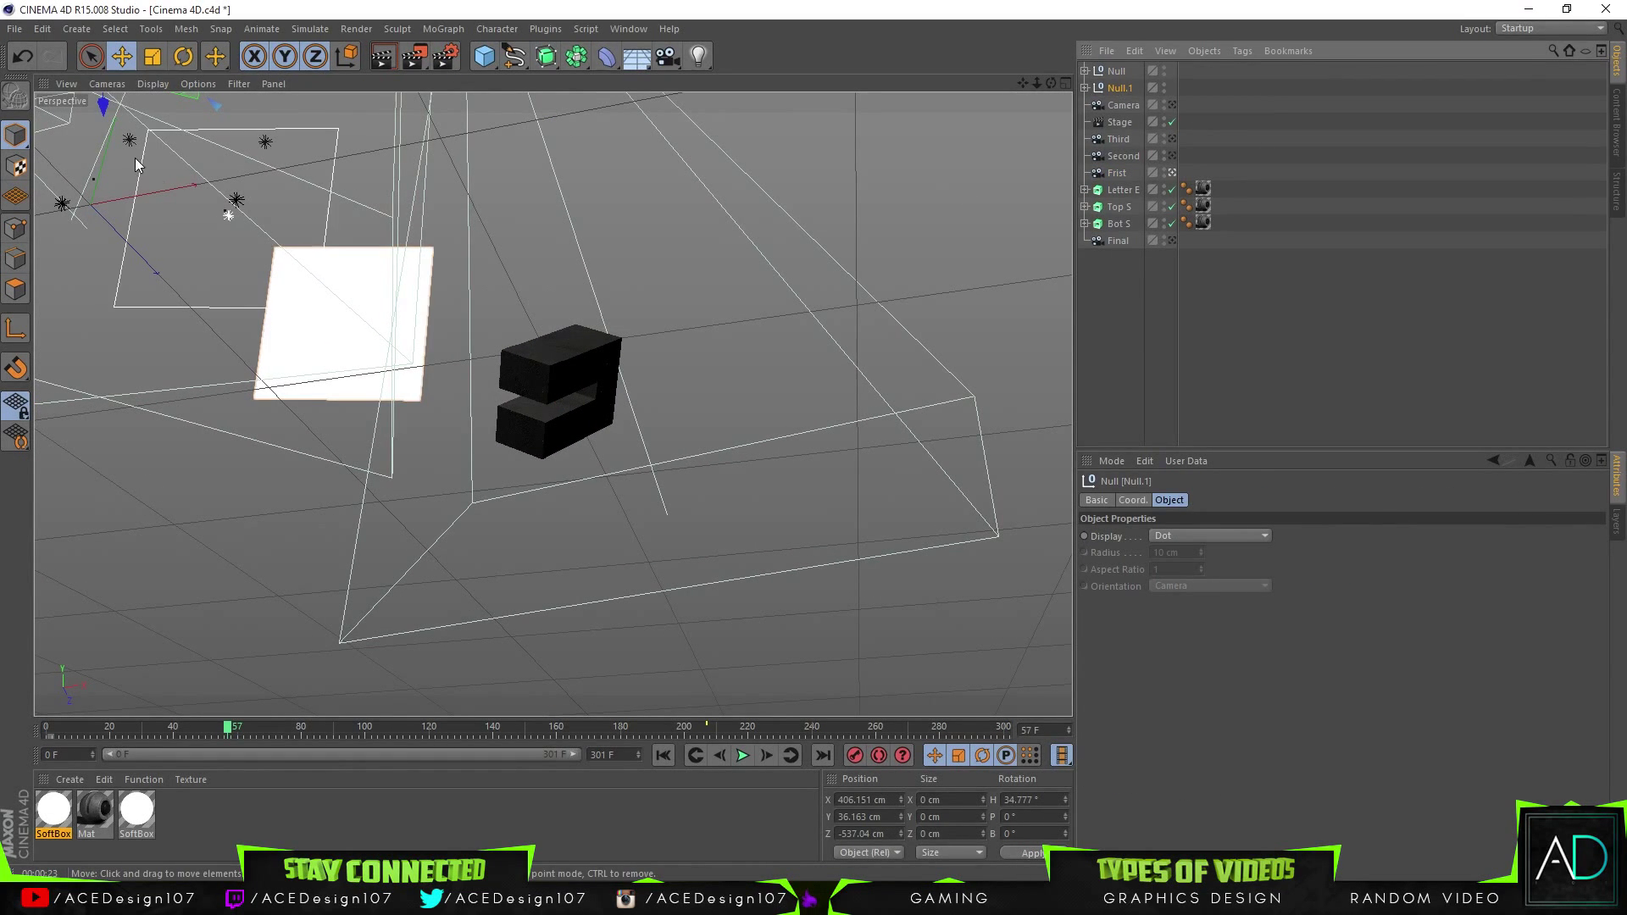
scroll(519, 297, down, 10)
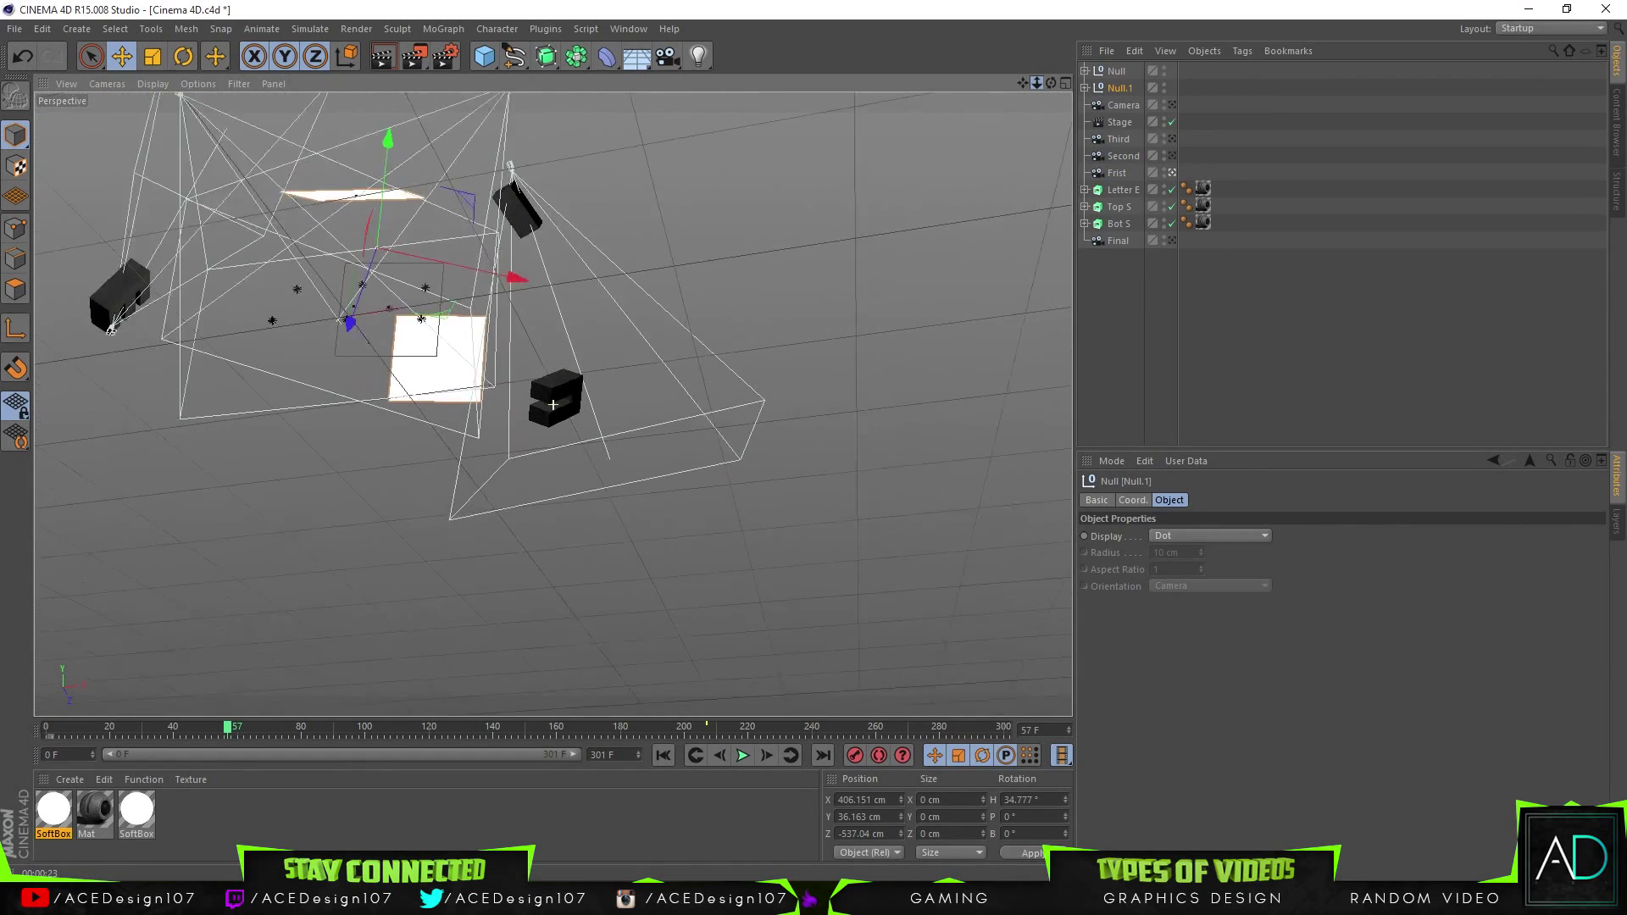
click(517, 294)
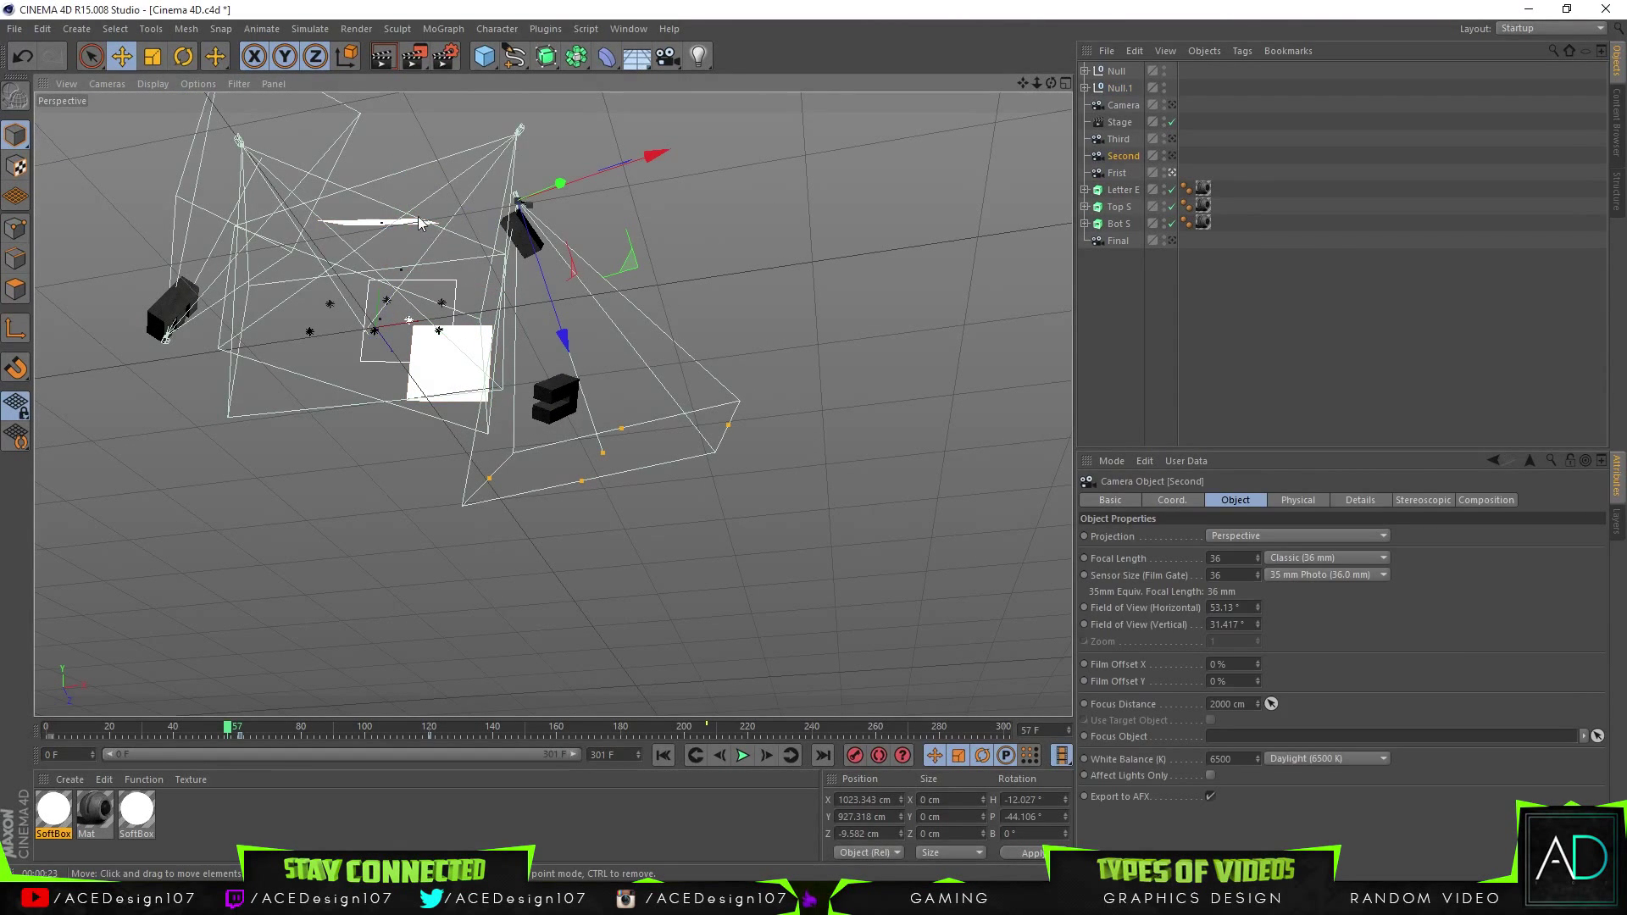
click(1123, 88)
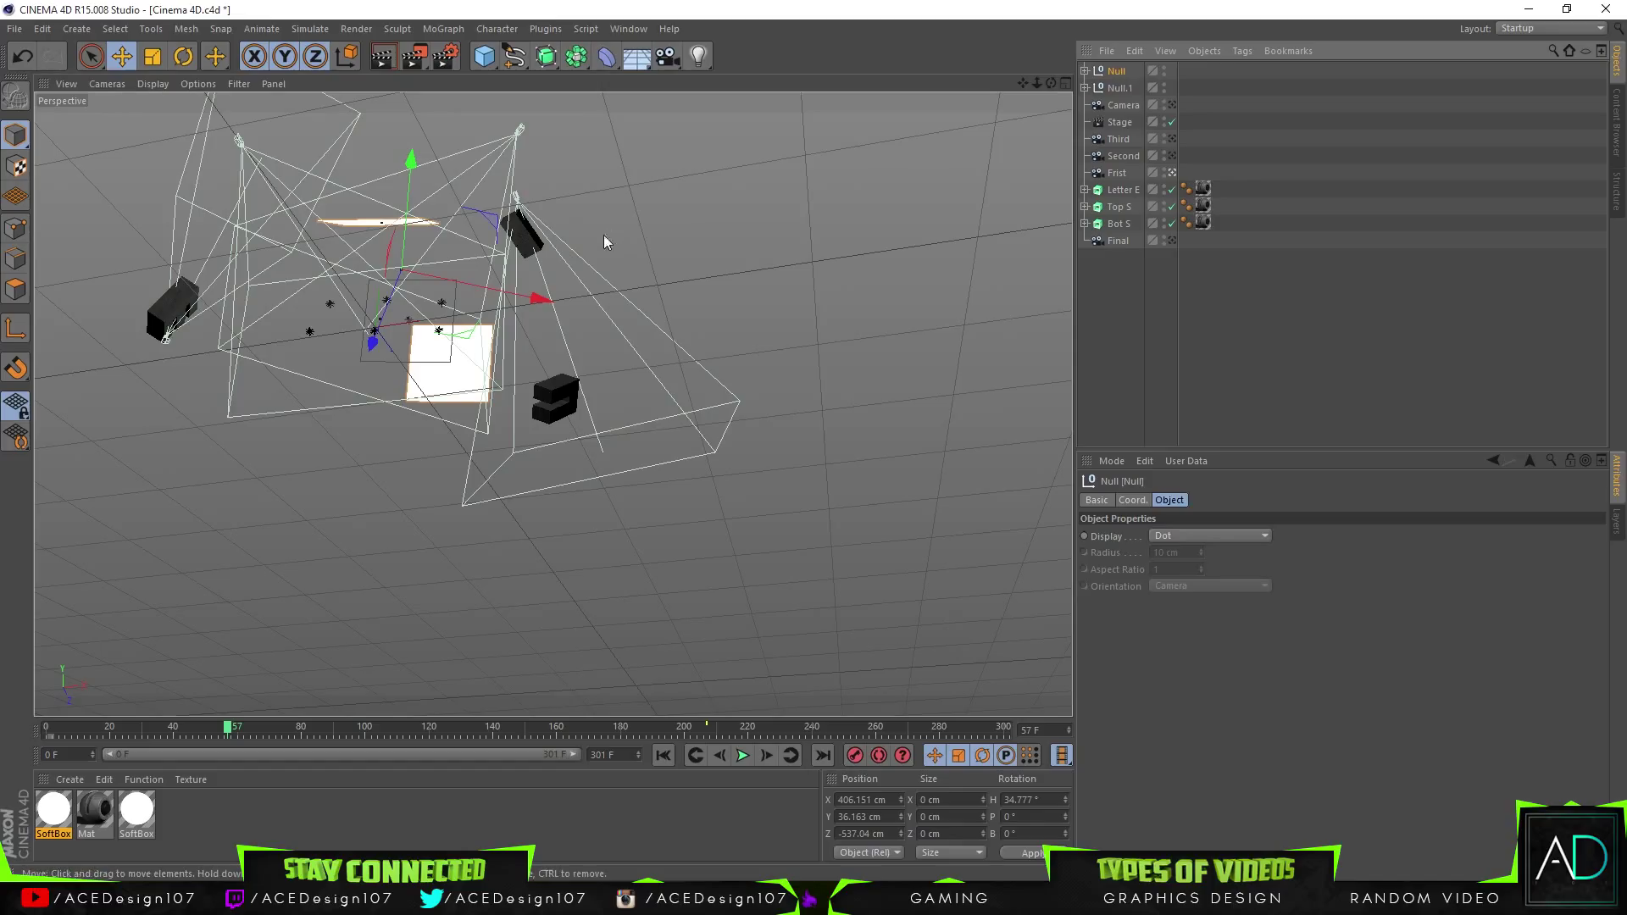
drag(500, 293, 711, 320)
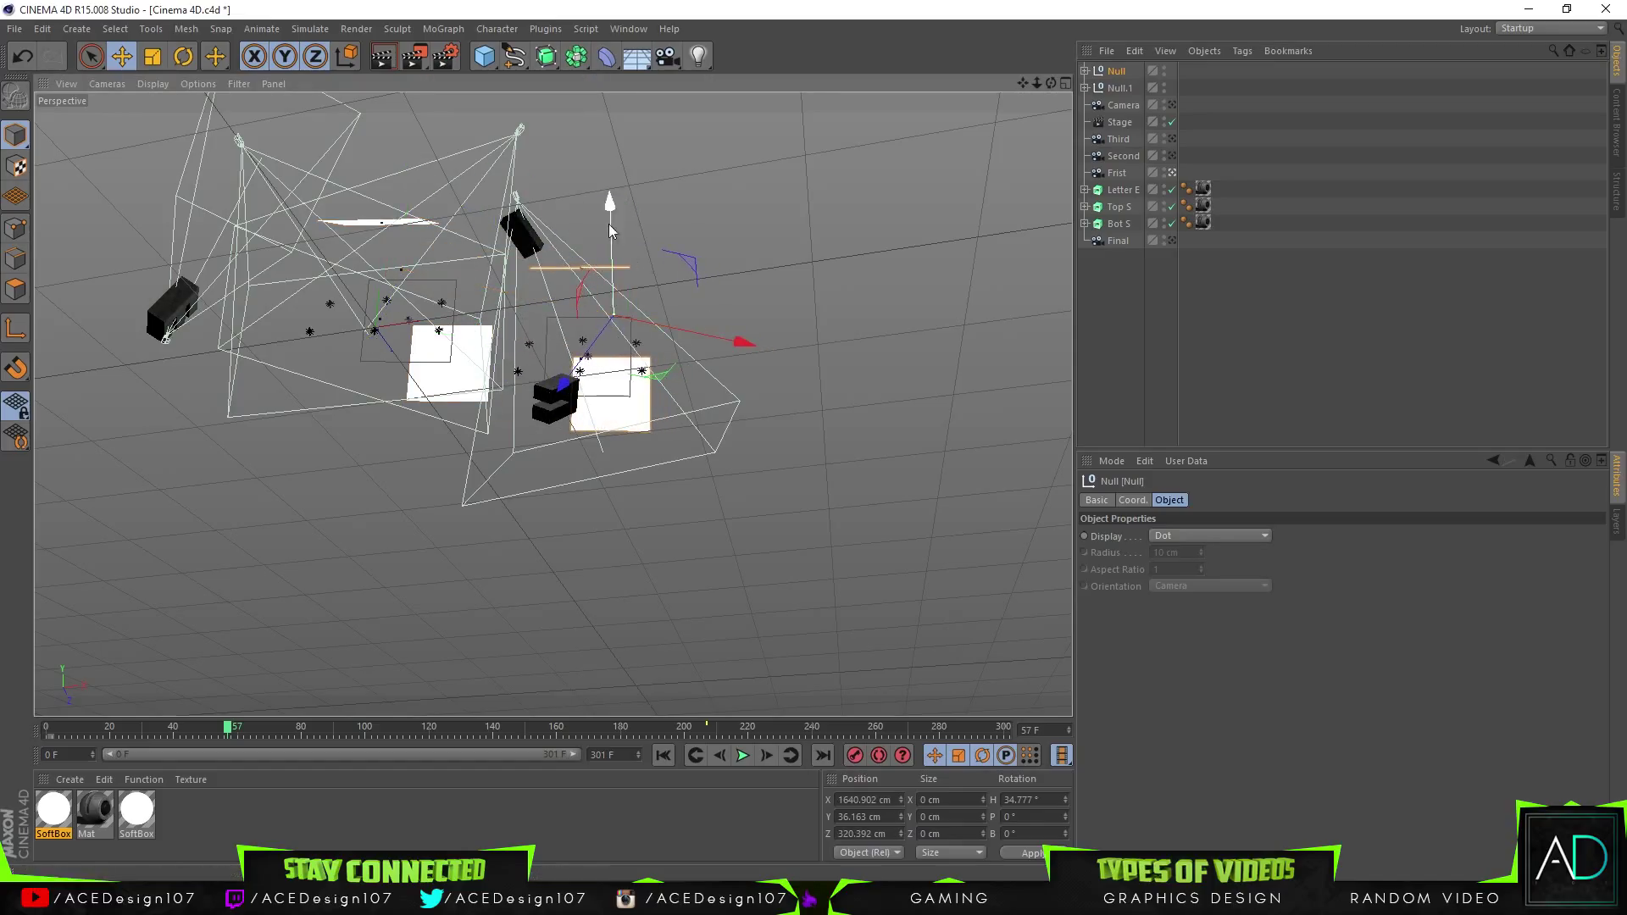
Rotate the Null light group to about H 94.2°, P 22.9°, B -27.5° and move it to about X 1710, Y -1056, Z 829 cm
click(184, 56)
drag(591, 271, 591, 288)
drag(666, 251, 725, 275)
click(122, 56)
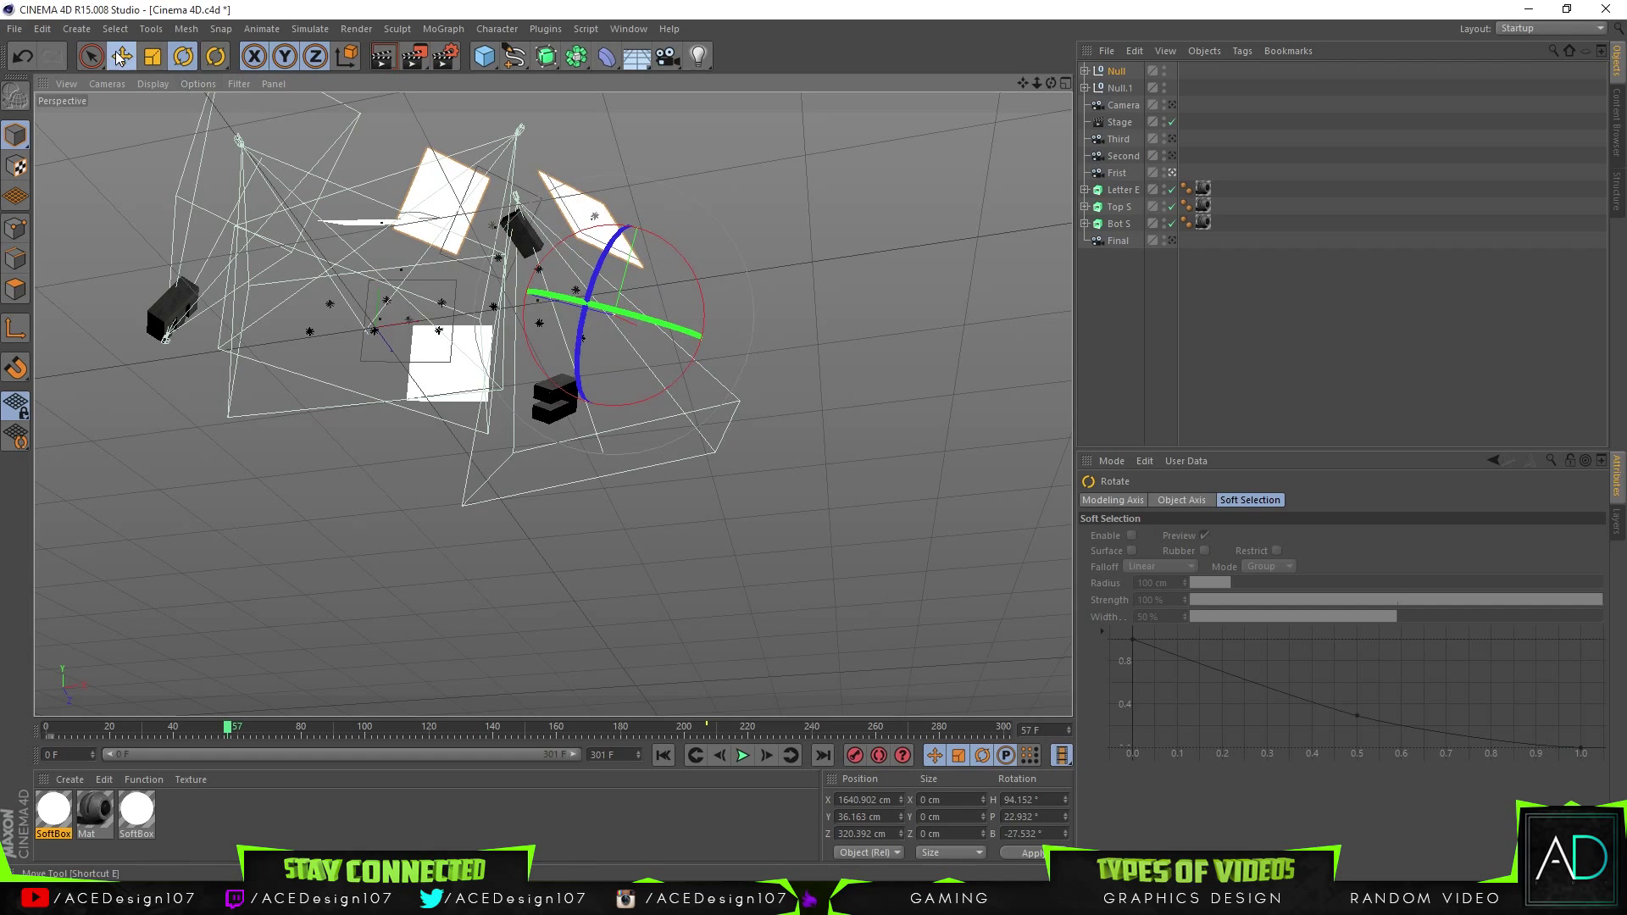
drag(646, 218, 635, 382)
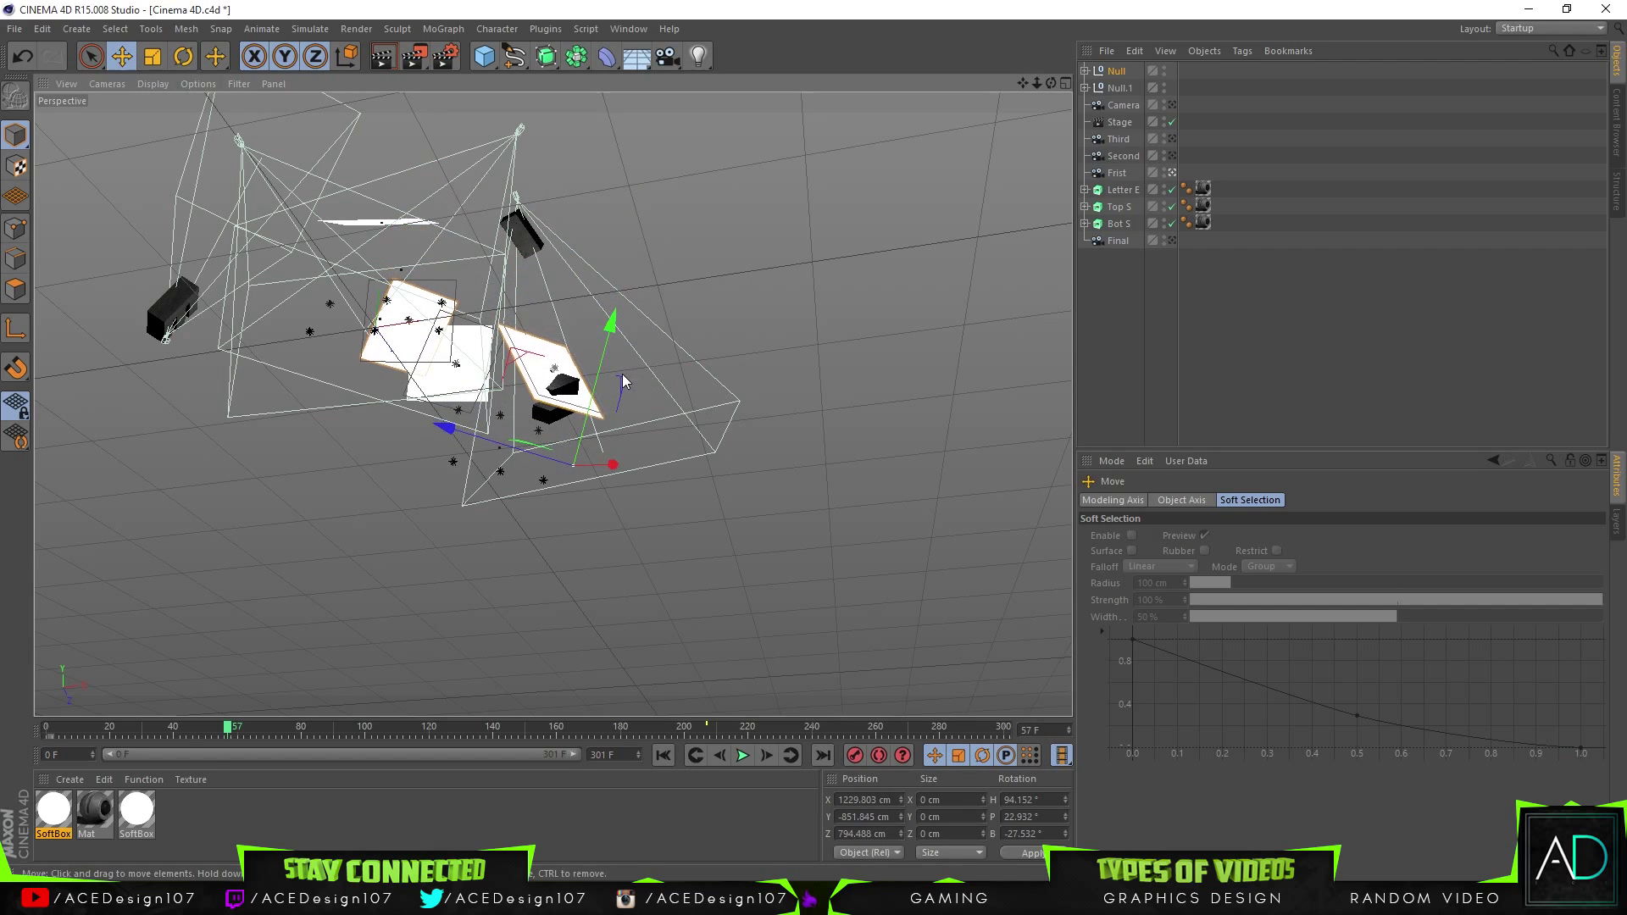
drag(466, 420, 533, 427)
Rotate the Null light group to about H 62.1°, P 33.4°, B -12.1° and move it to about X 1370, Y -1162, Z 335 cm
click(184, 56)
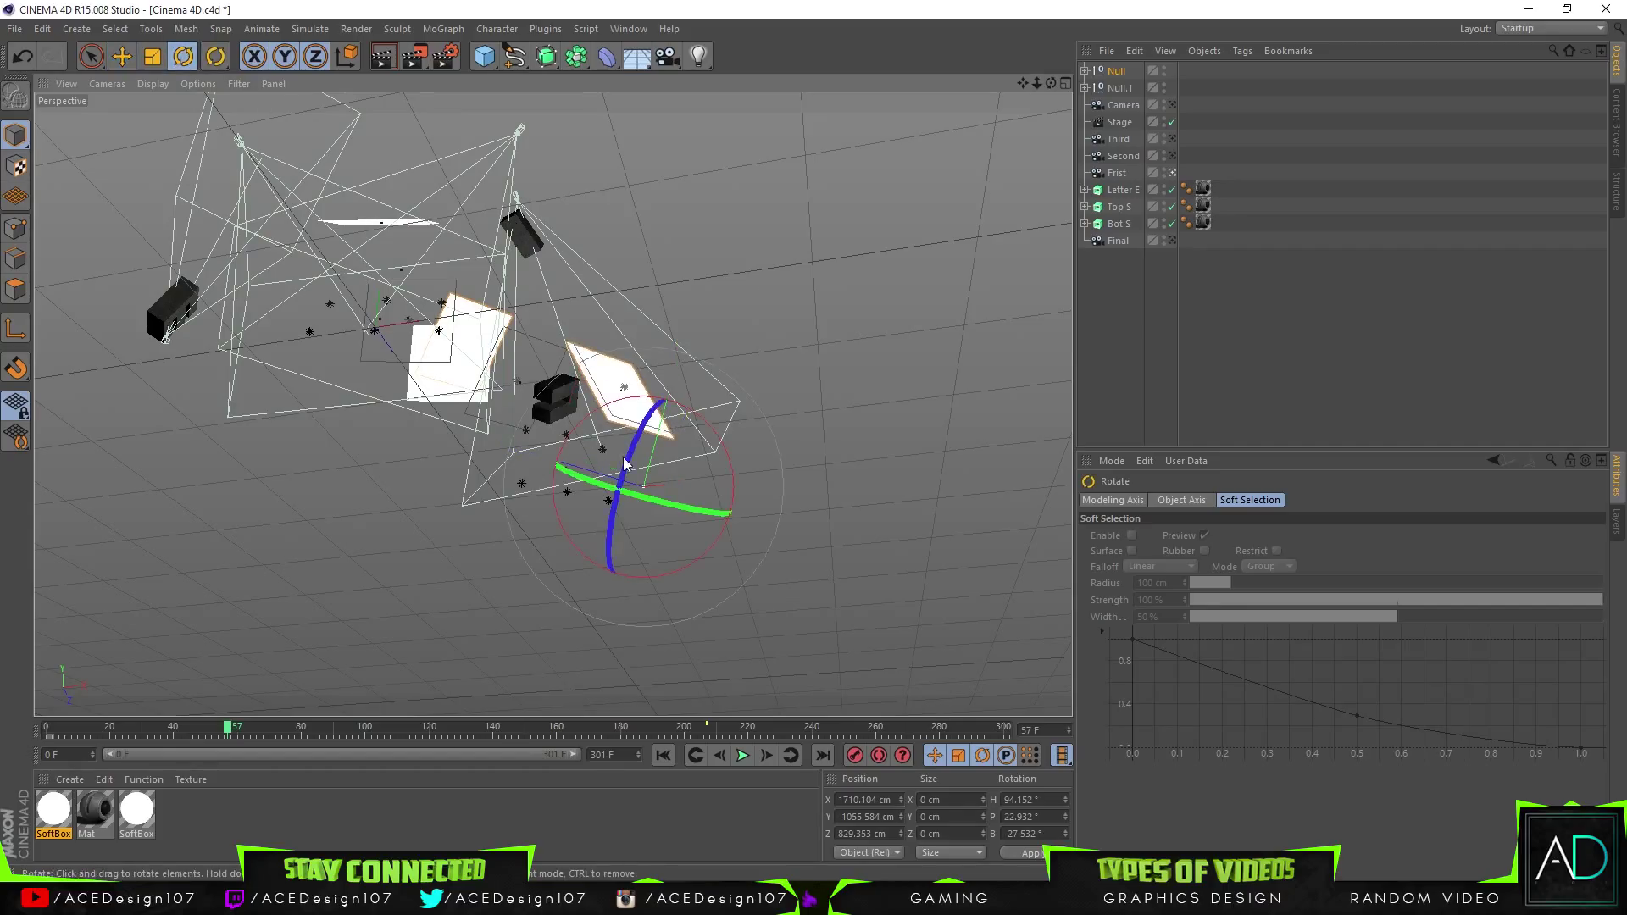
drag(593, 480, 555, 485)
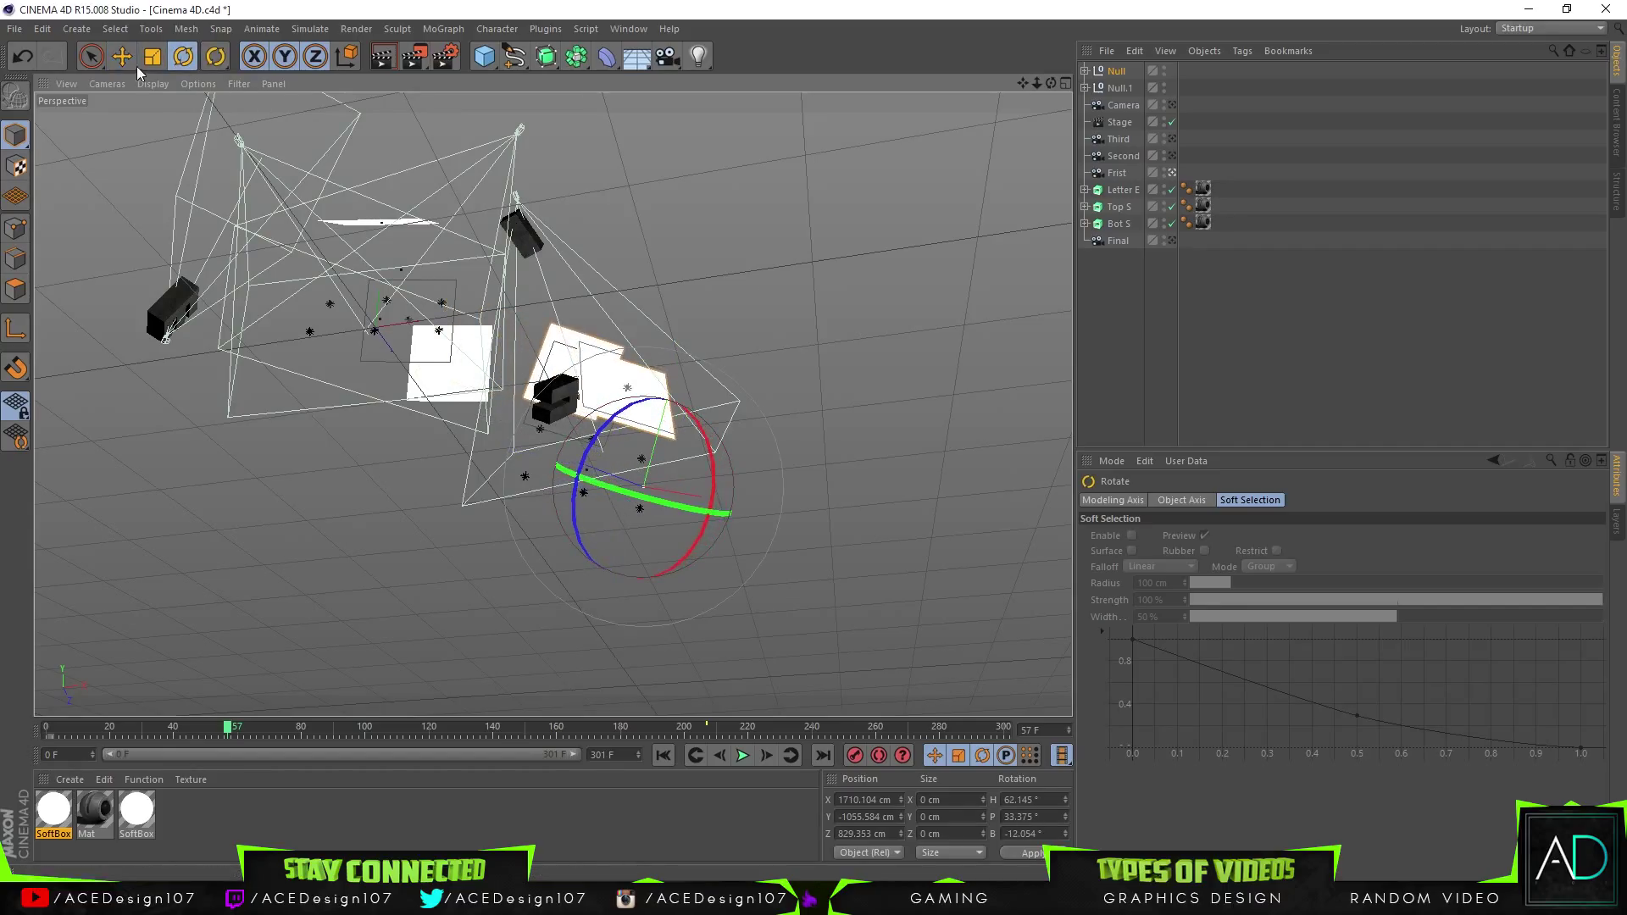
click(122, 56)
drag(736, 503, 674, 493)
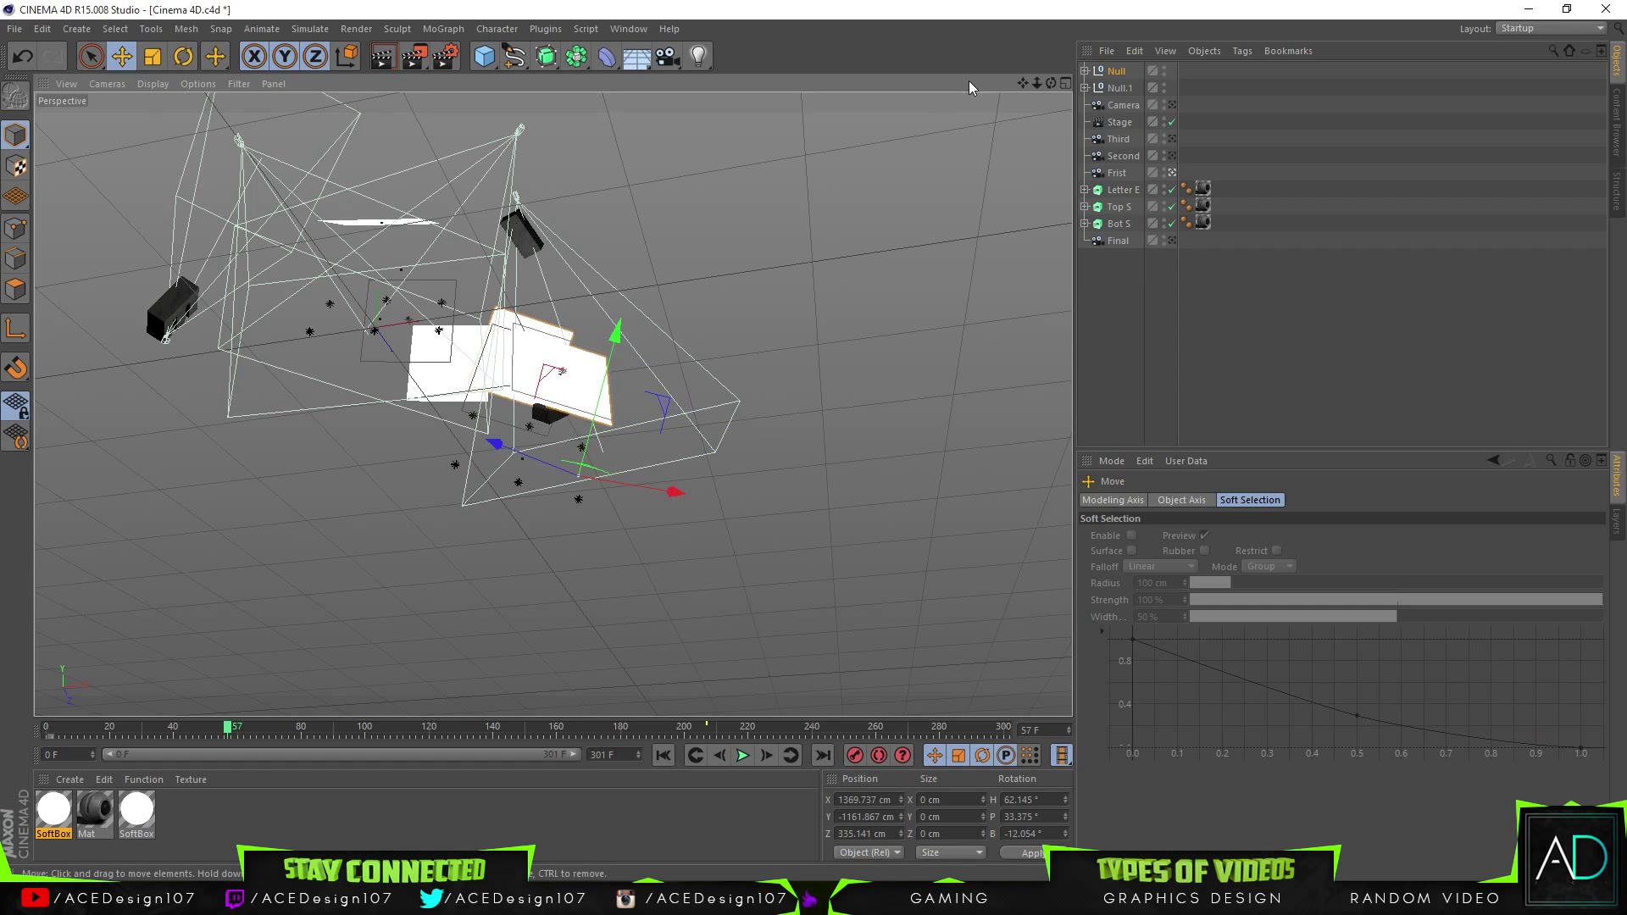
Render previews of the close-up shots at frames 48 and 135 to check the lighting
mouse_move(1037, 83)
mouse_down()
mouse_move(1097, 83)
mouse_move(1044, 83)
mouse_up()
mouse_move(201, 730)
mouse_down()
mouse_move(51, 729)
mouse_move(197, 702)
mouse_up()
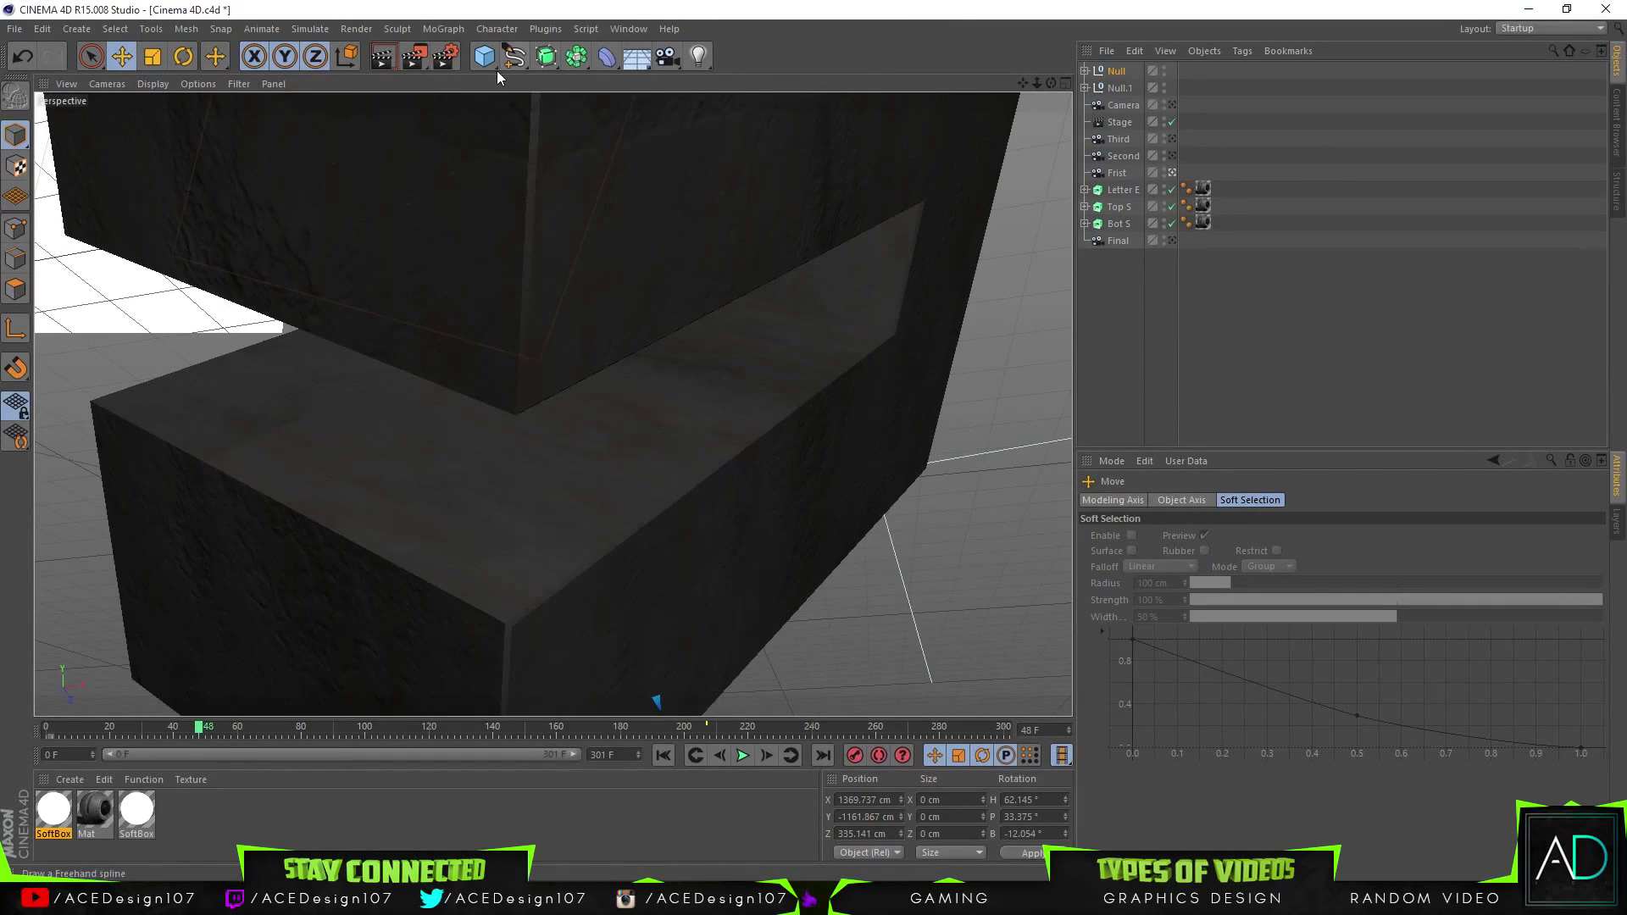
click(383, 56)
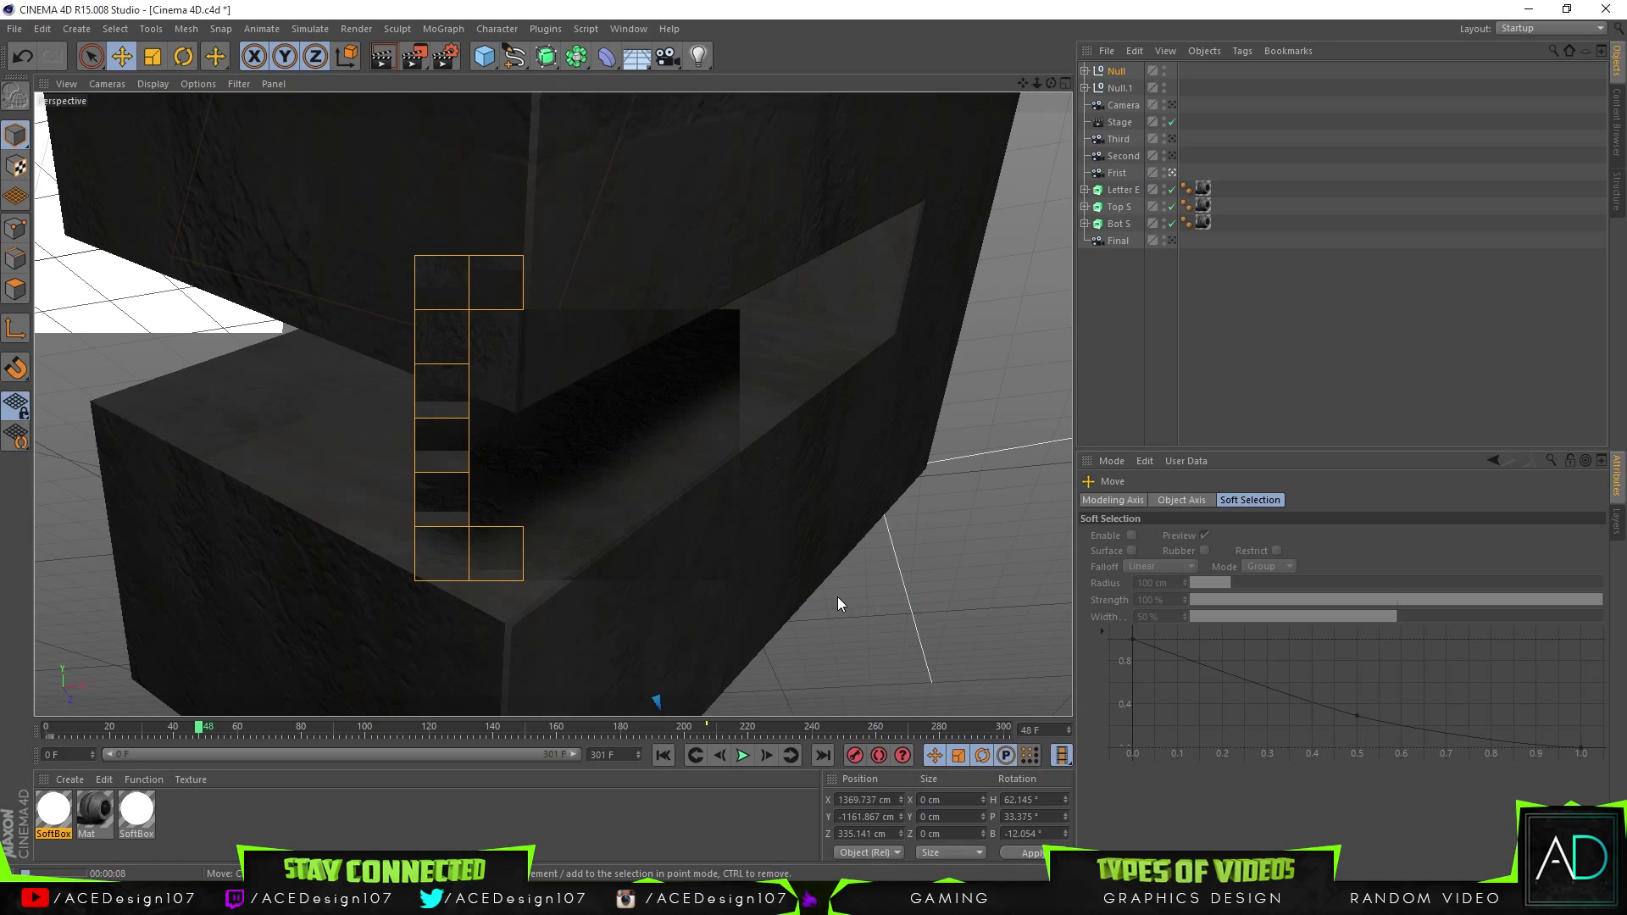
drag(200, 727, 398, 700)
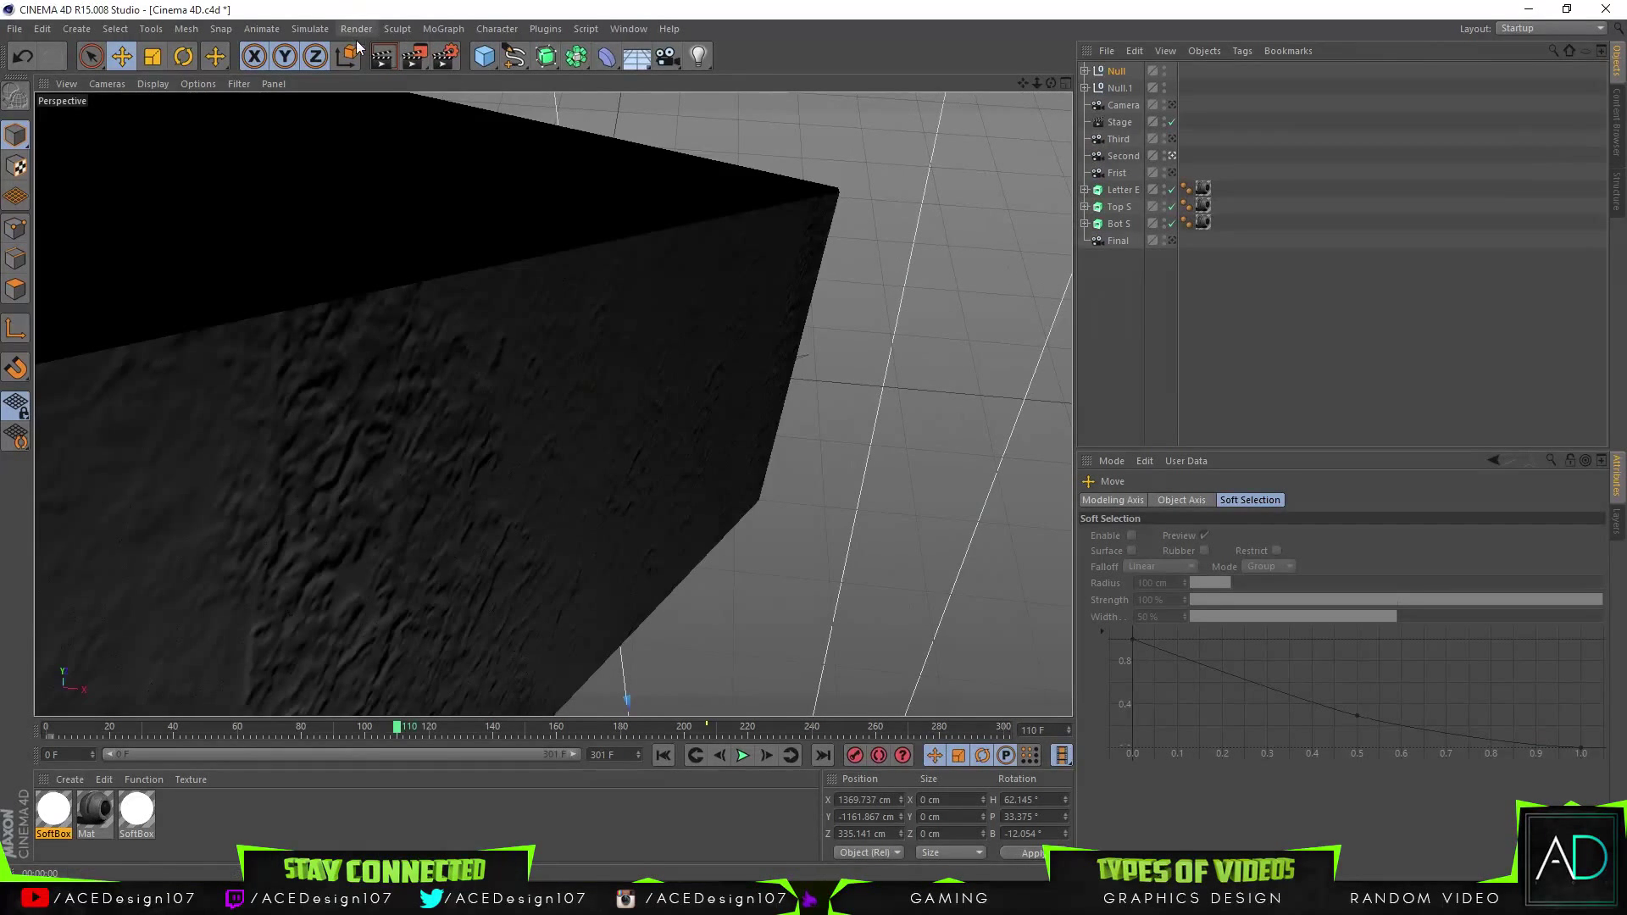
drag(429, 727, 479, 699)
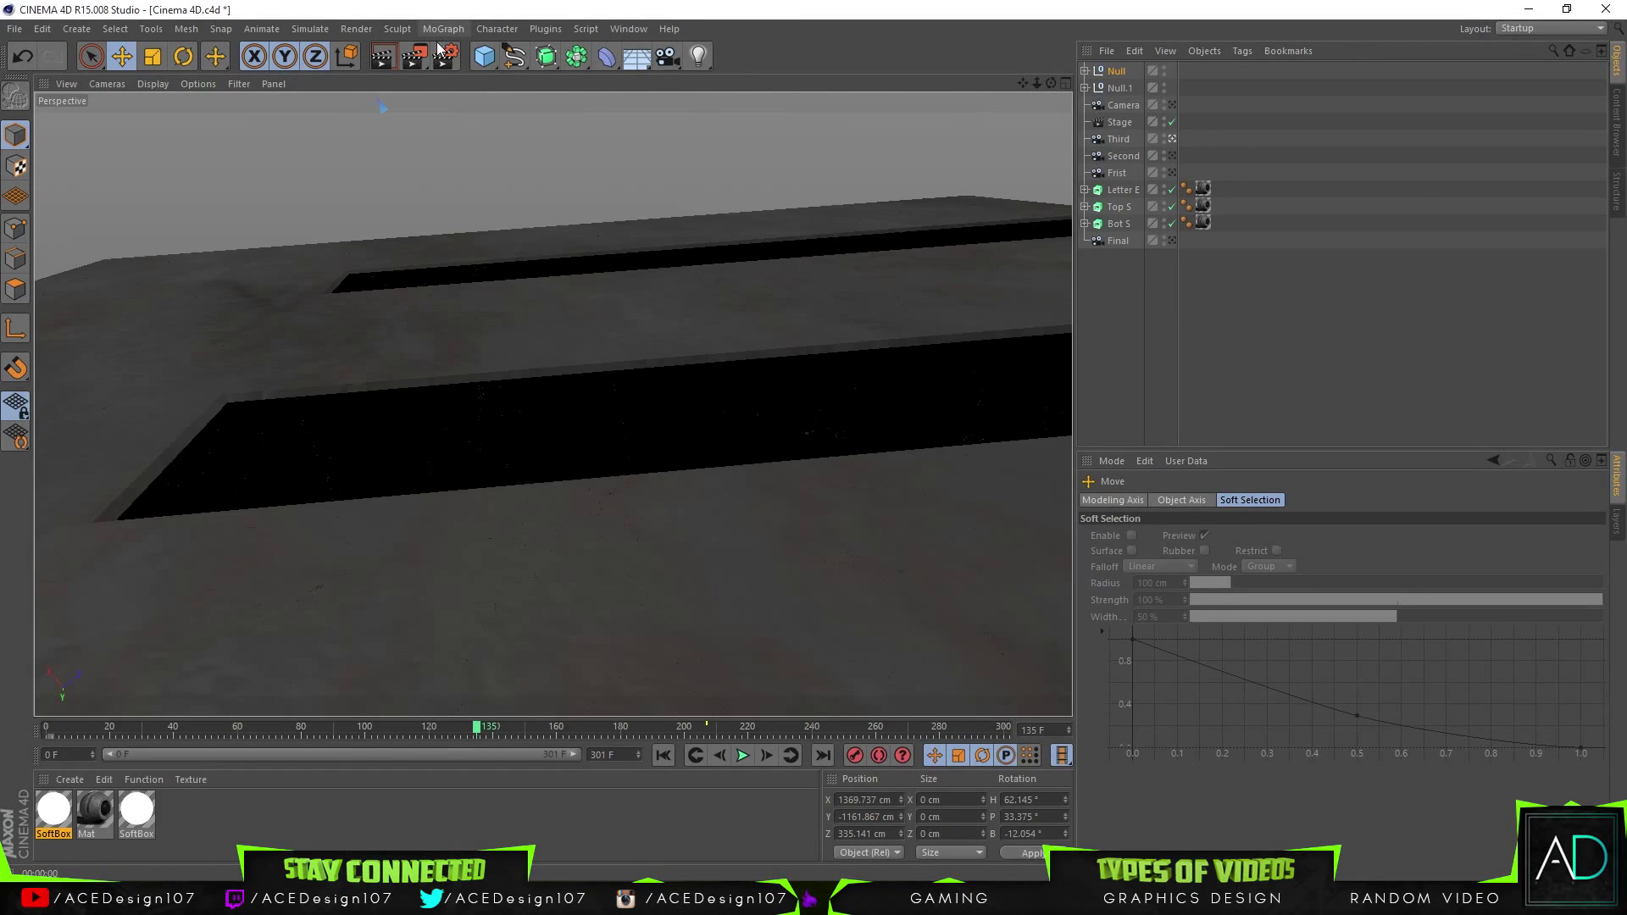
click(383, 56)
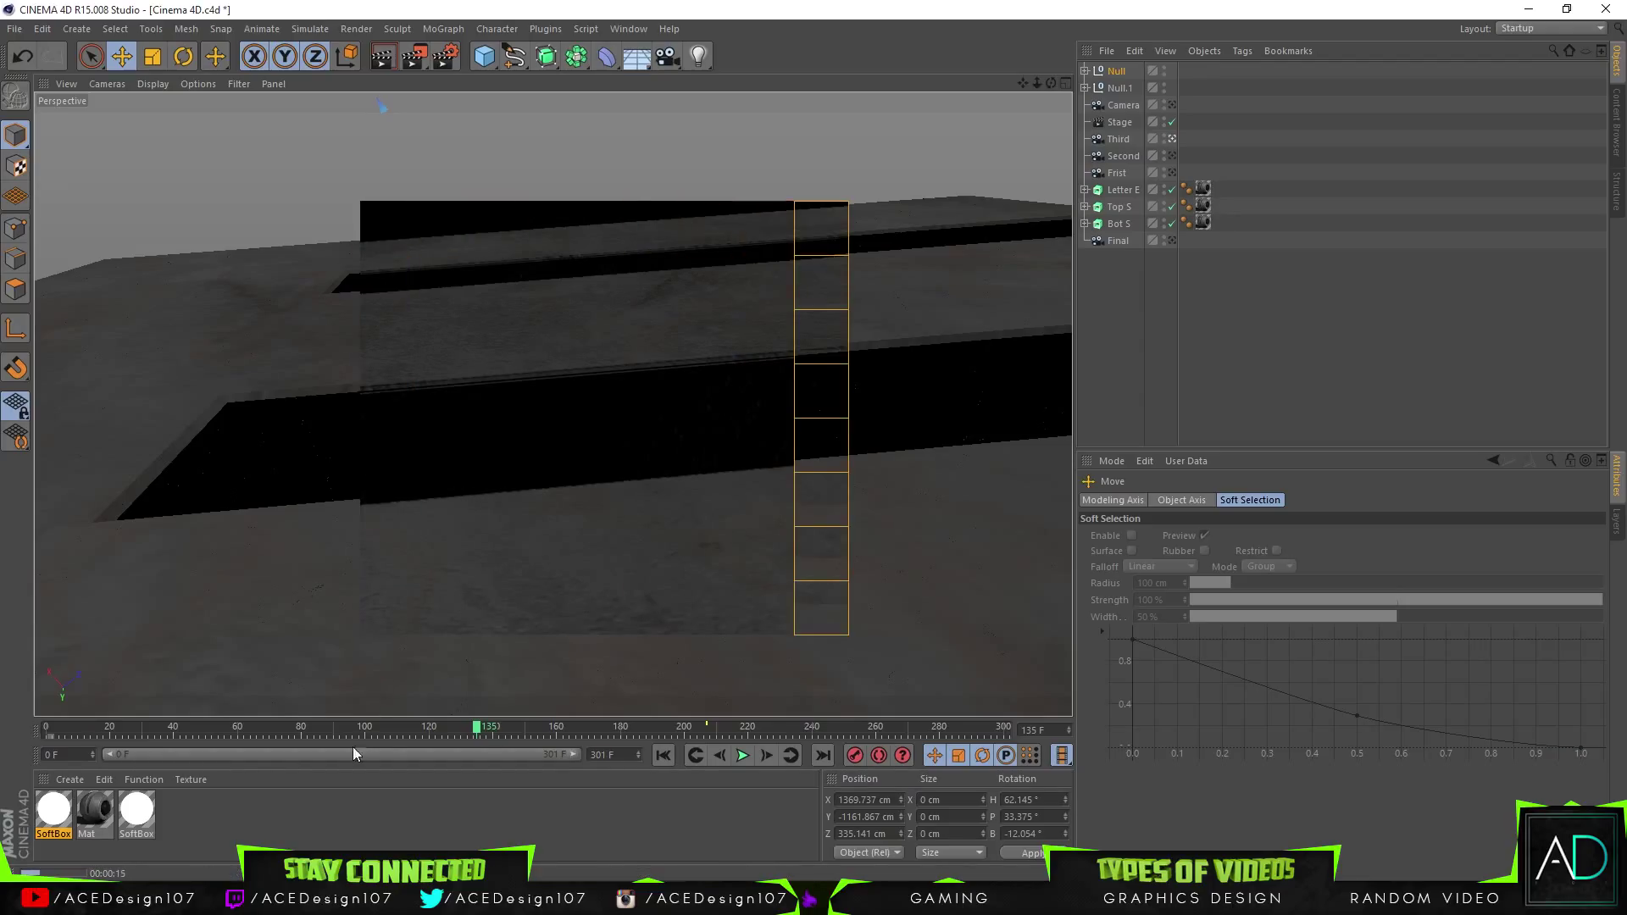
Render previews of the separated and assembling letters at frames 247, 270 and 296
drag(490, 729, 837, 729)
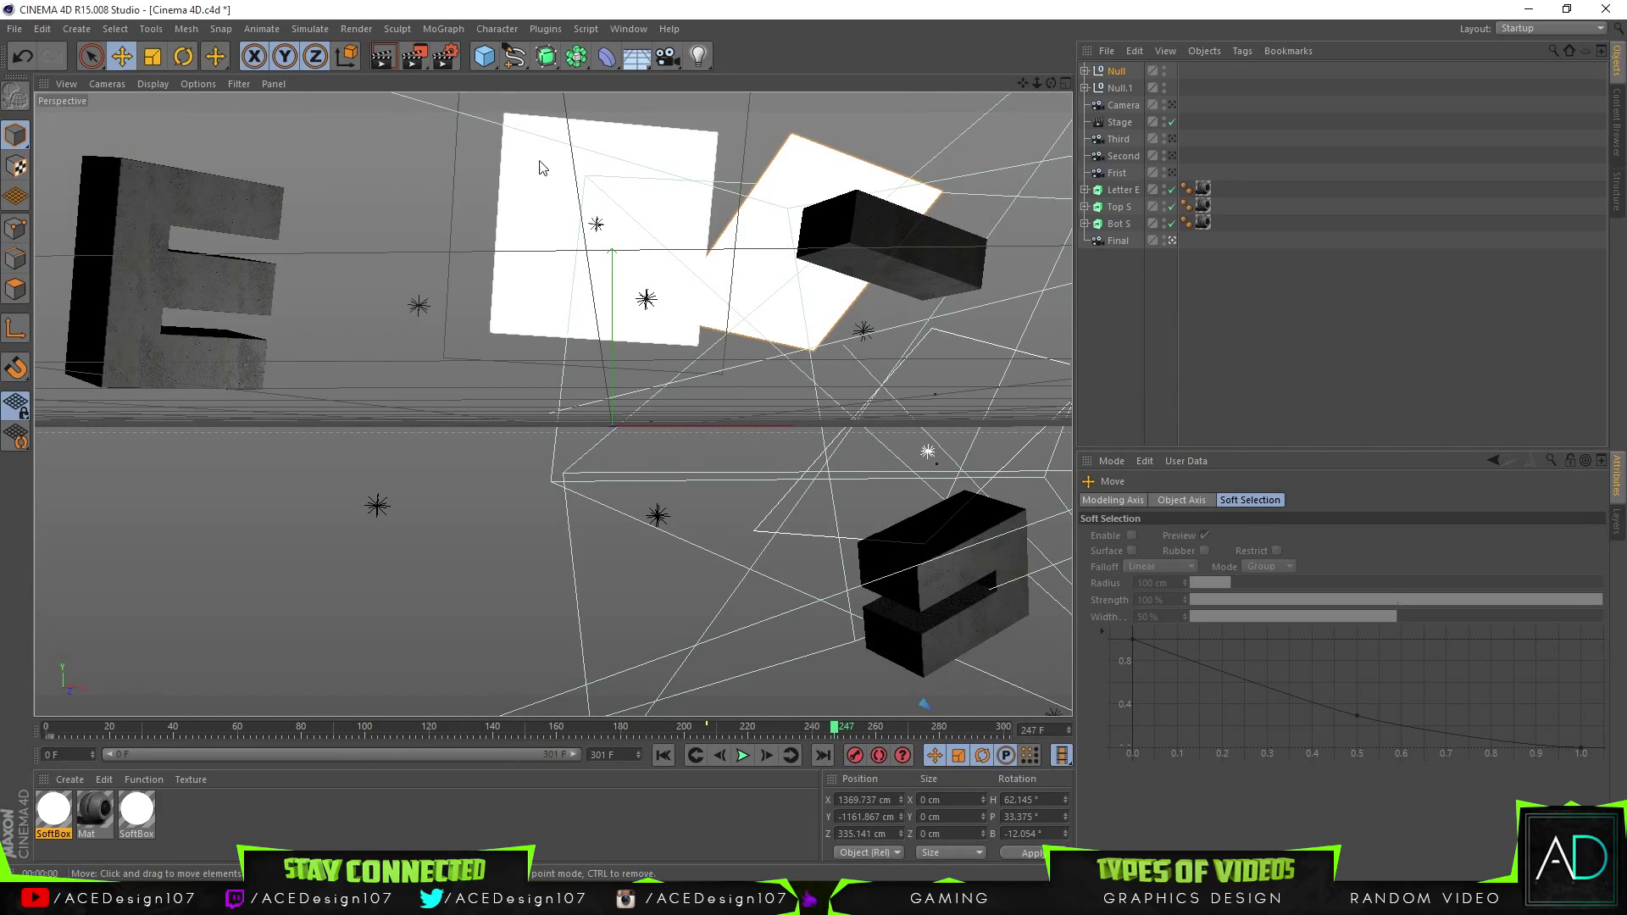
click(383, 57)
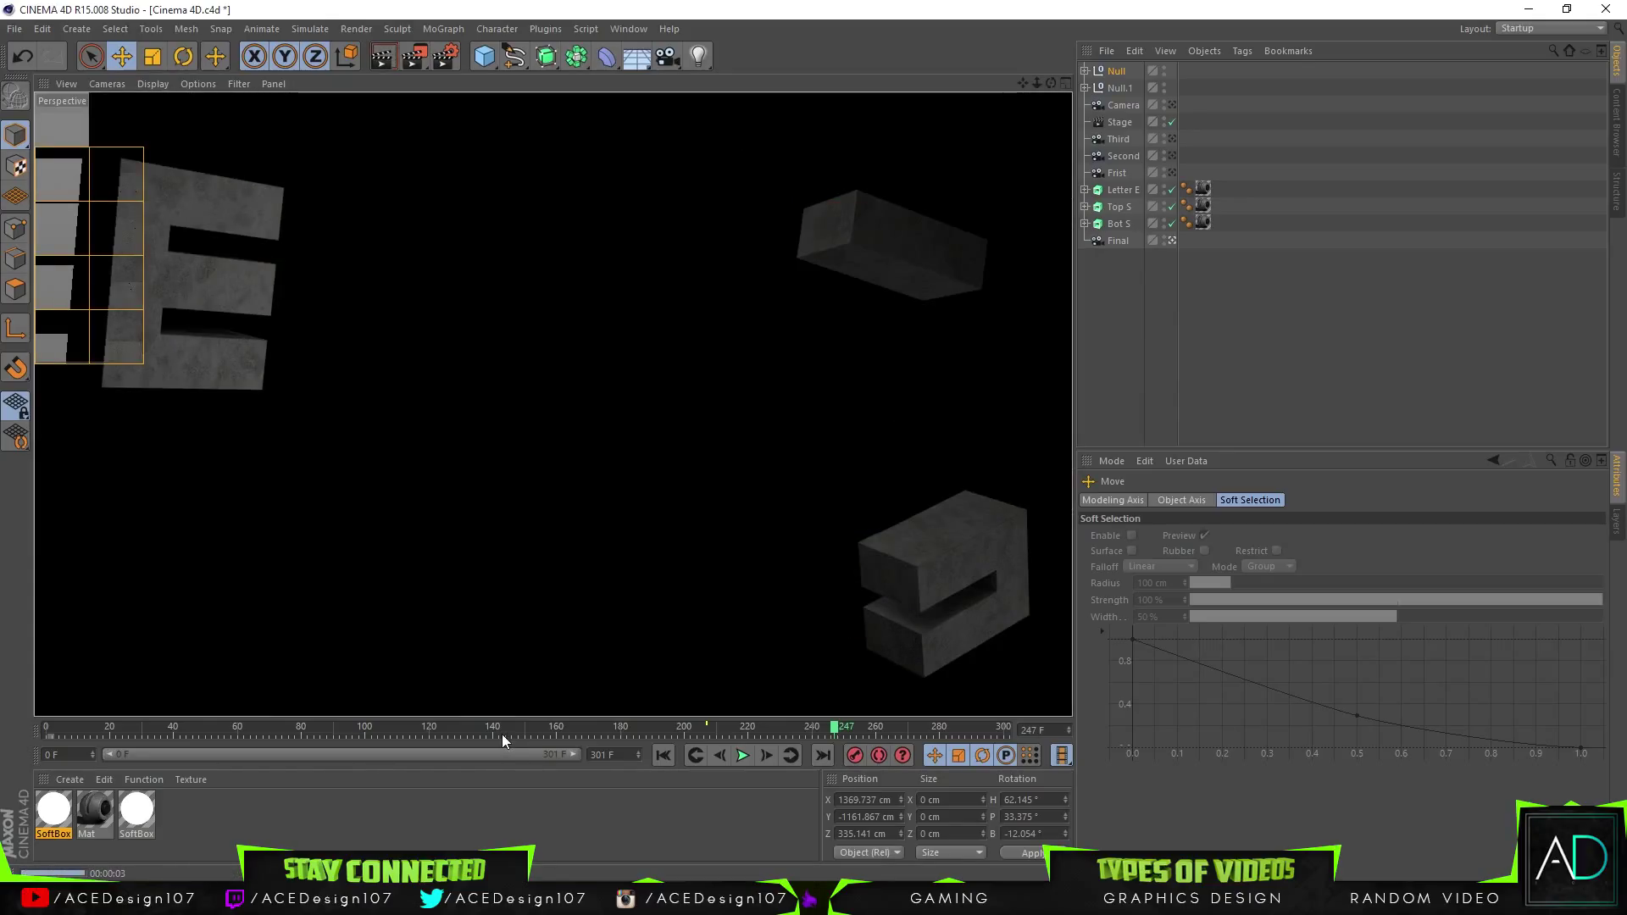
drag(863, 729, 907, 725)
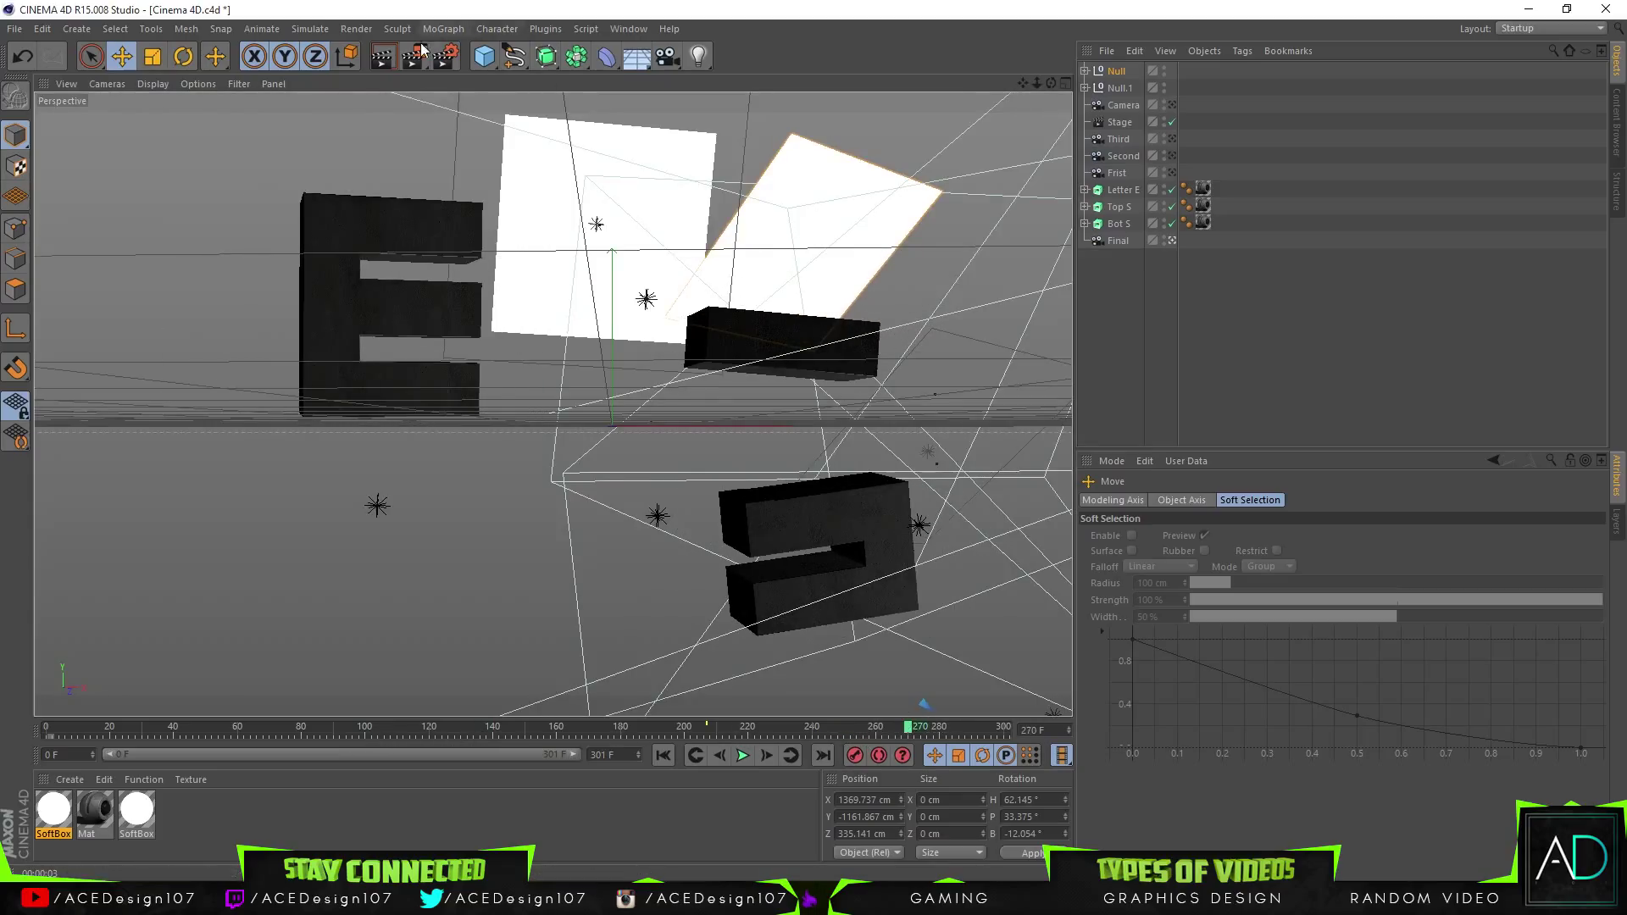
click(378, 57)
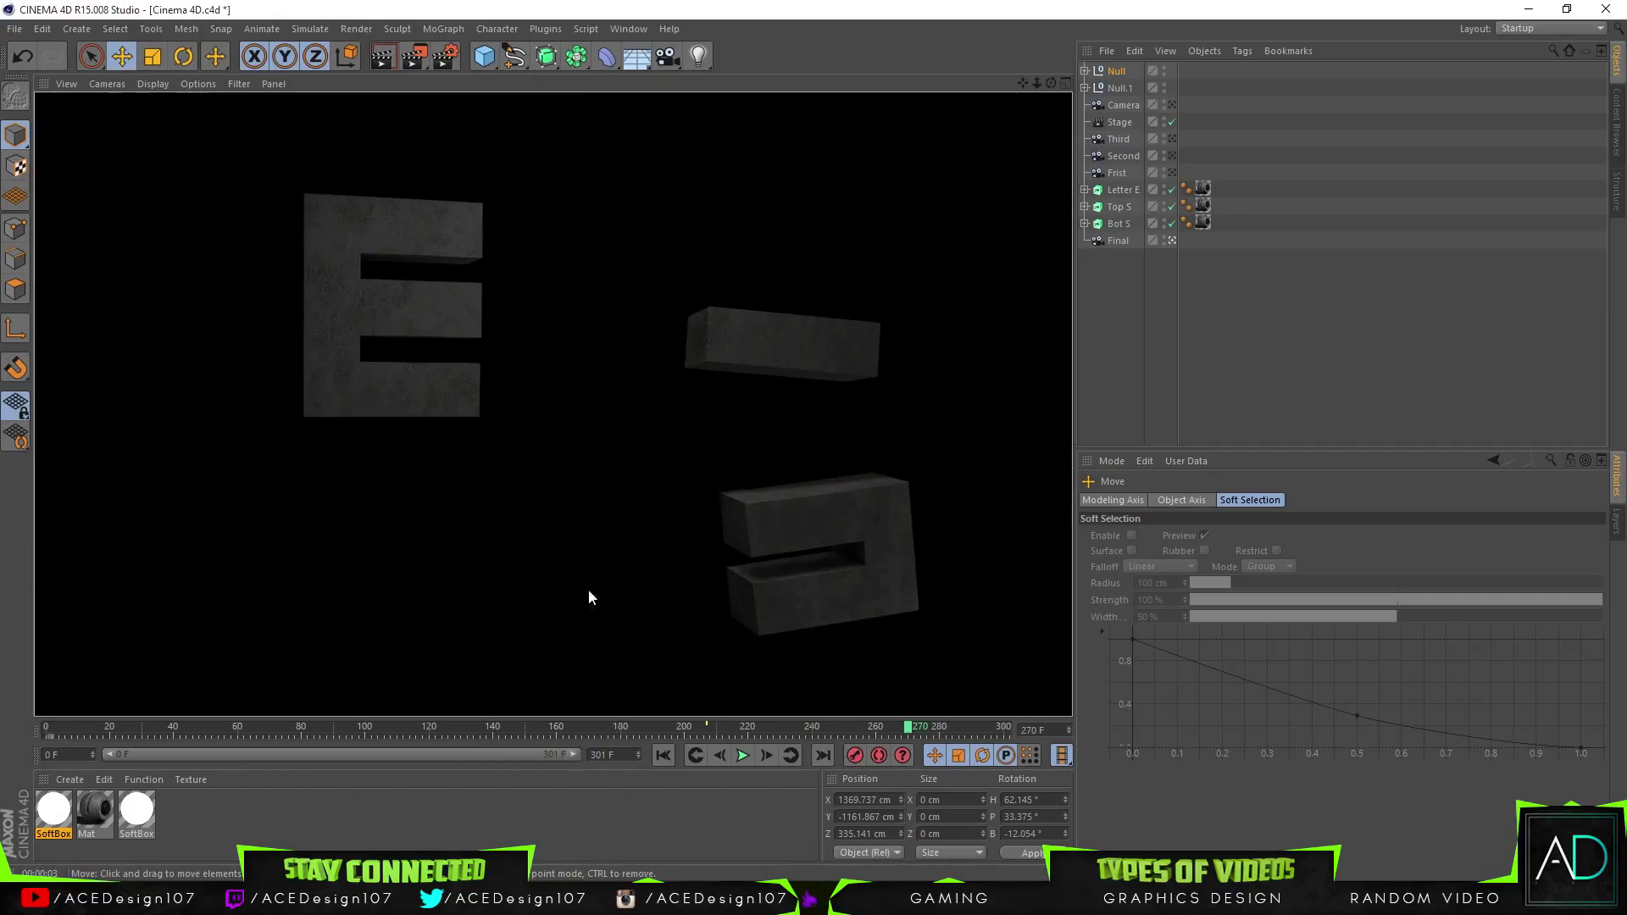
drag(927, 730, 993, 728)
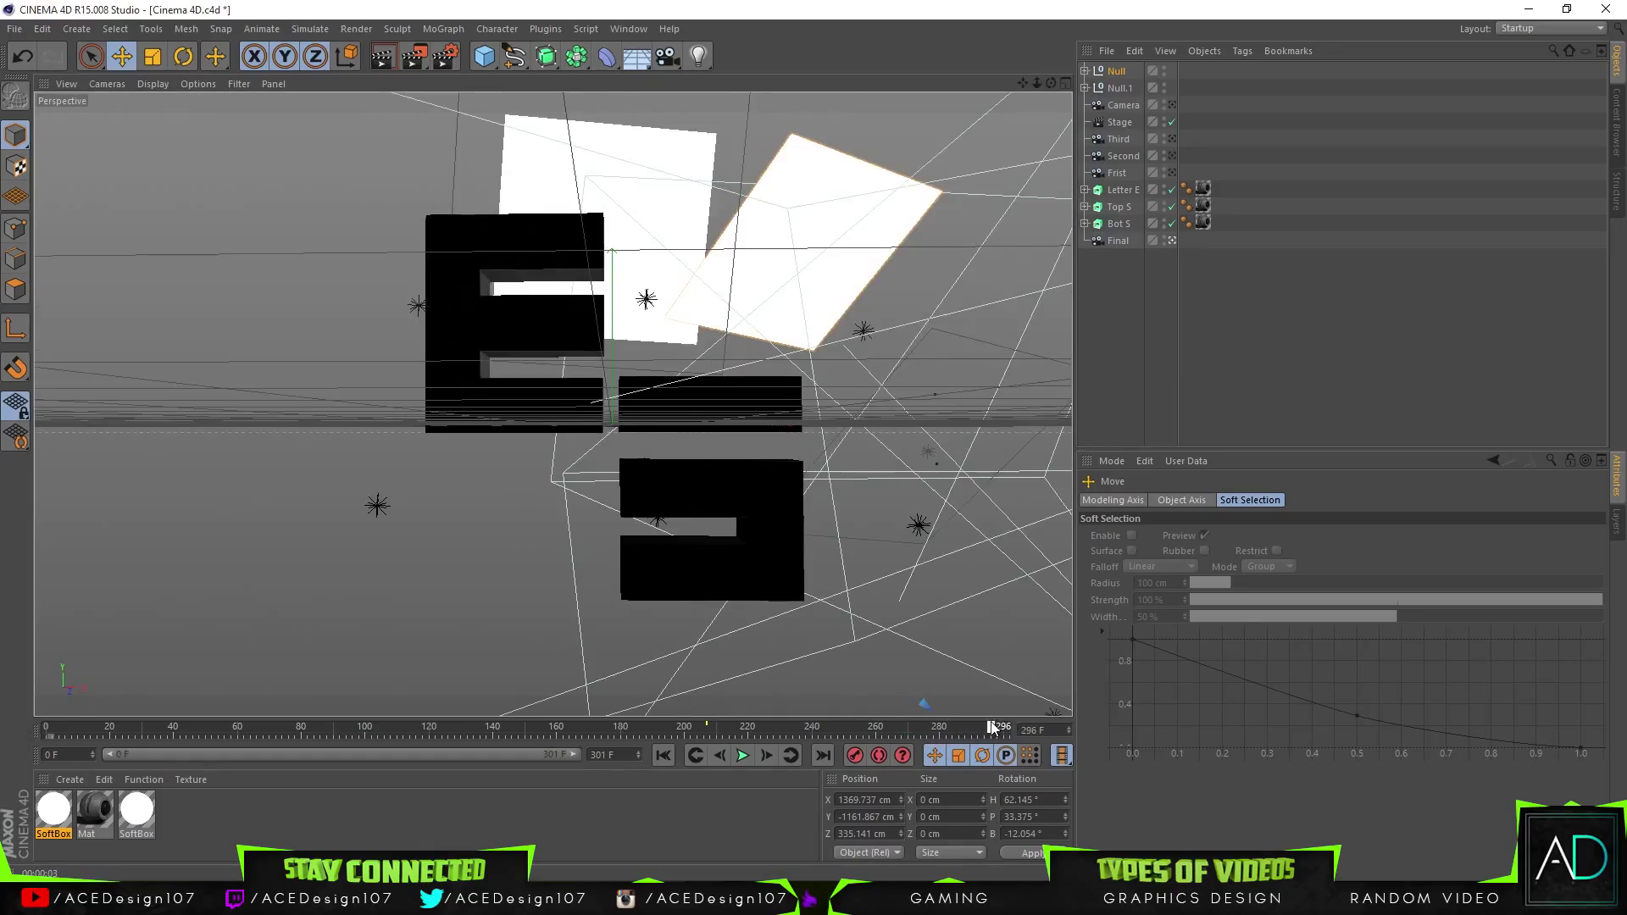
click(384, 56)
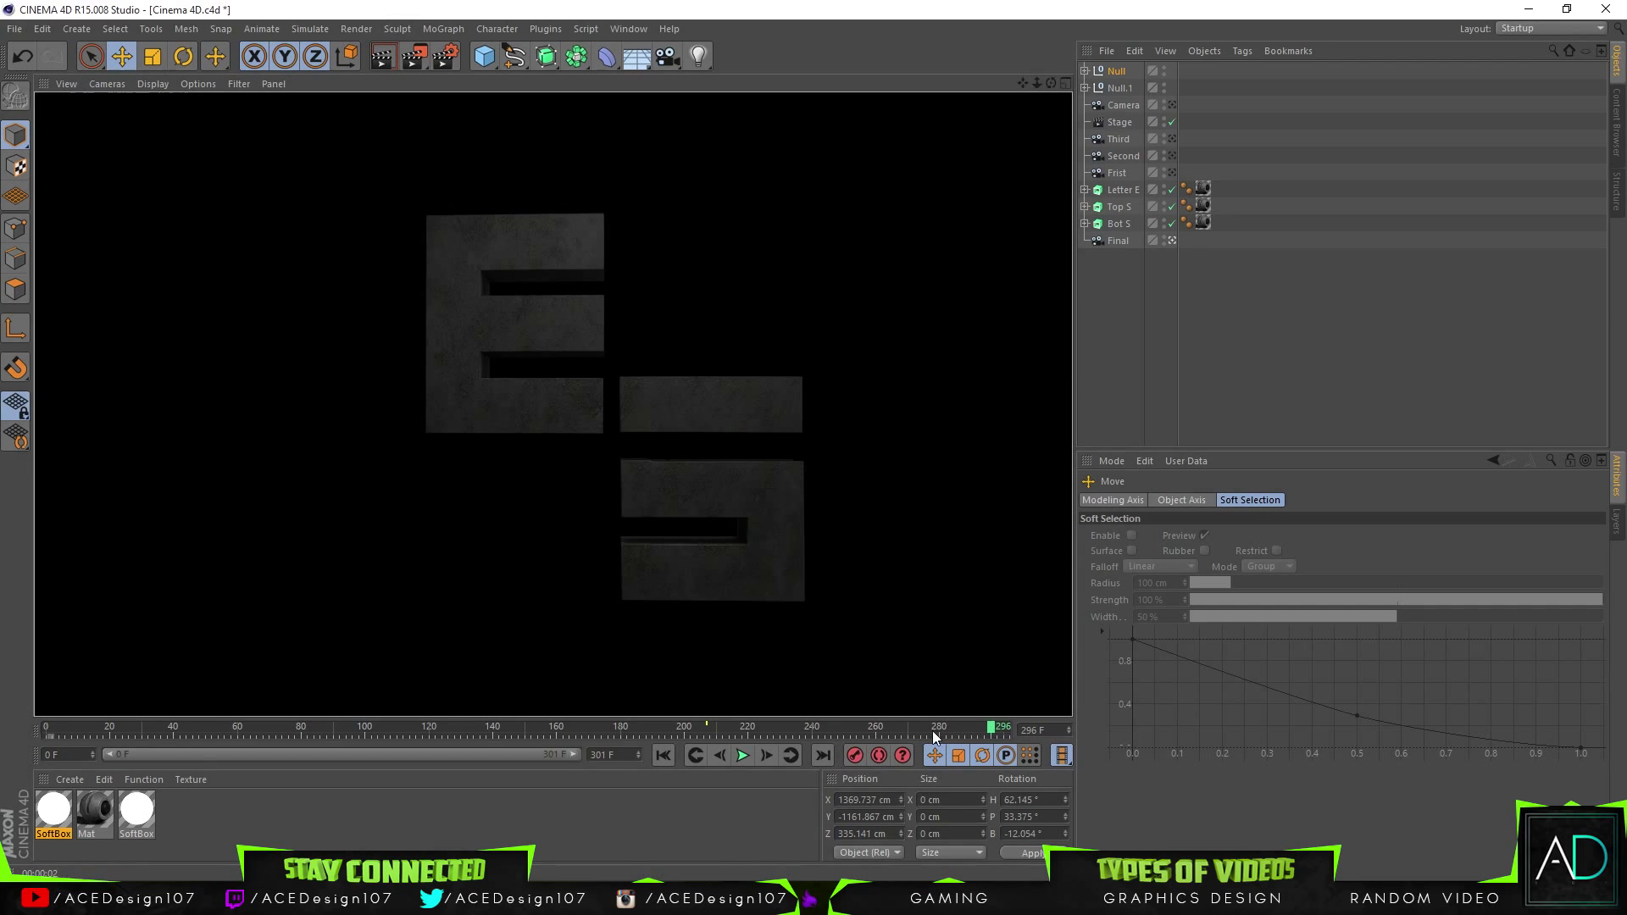
Render a preview of the Second camera's close-up at frame 86 to check its lighting
drag(933, 730, 319, 707)
click(393, 59)
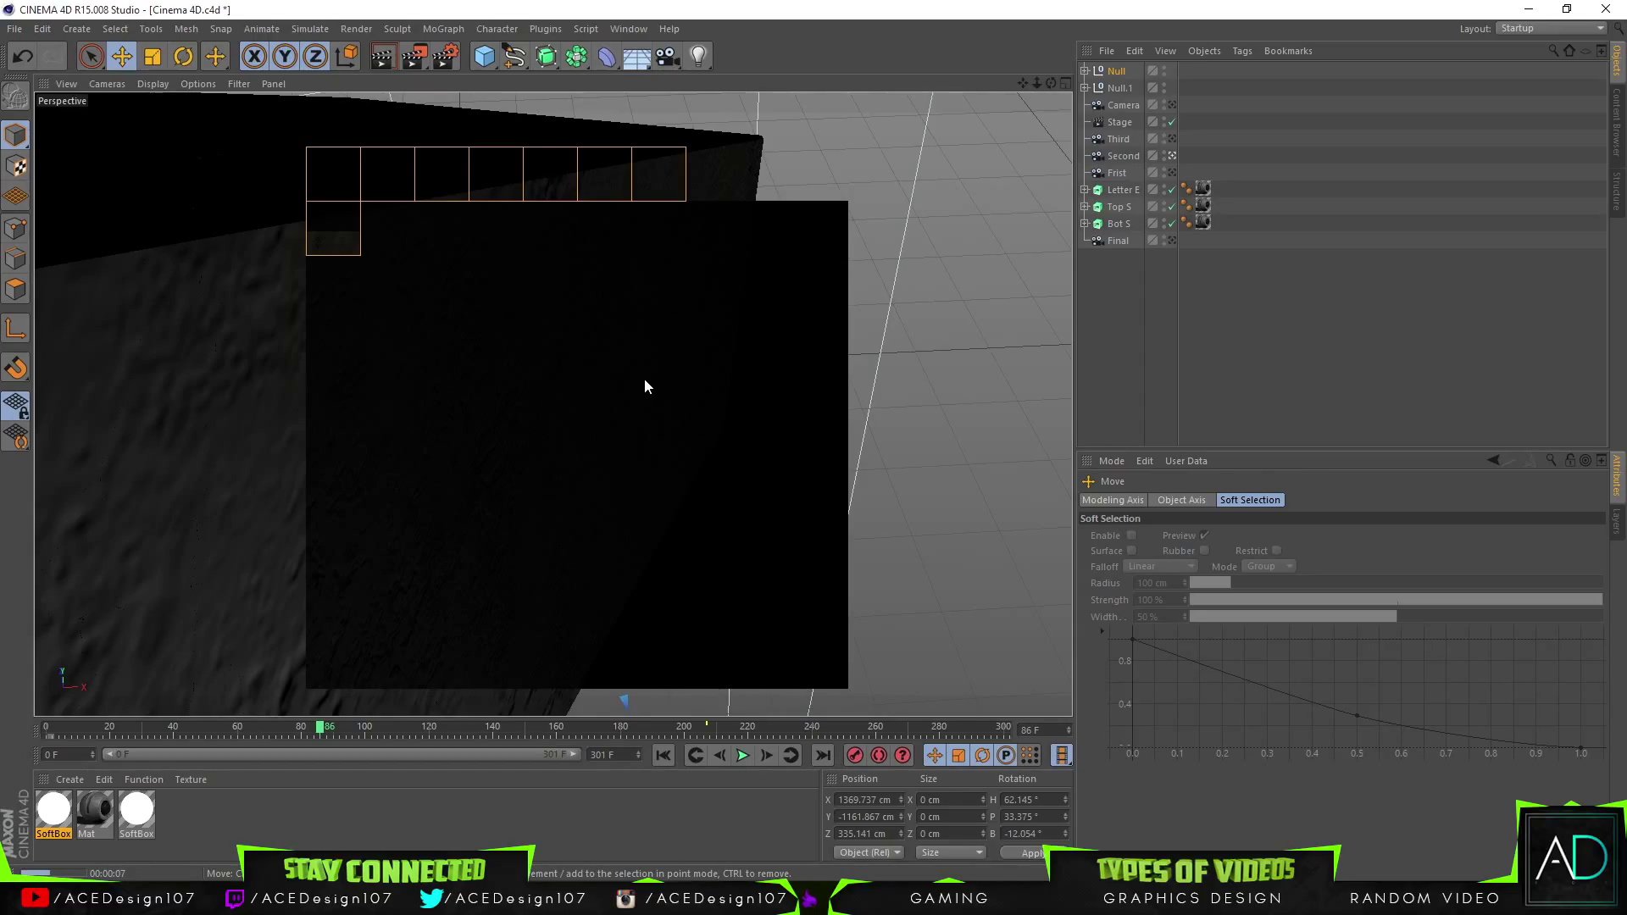
click(645, 380)
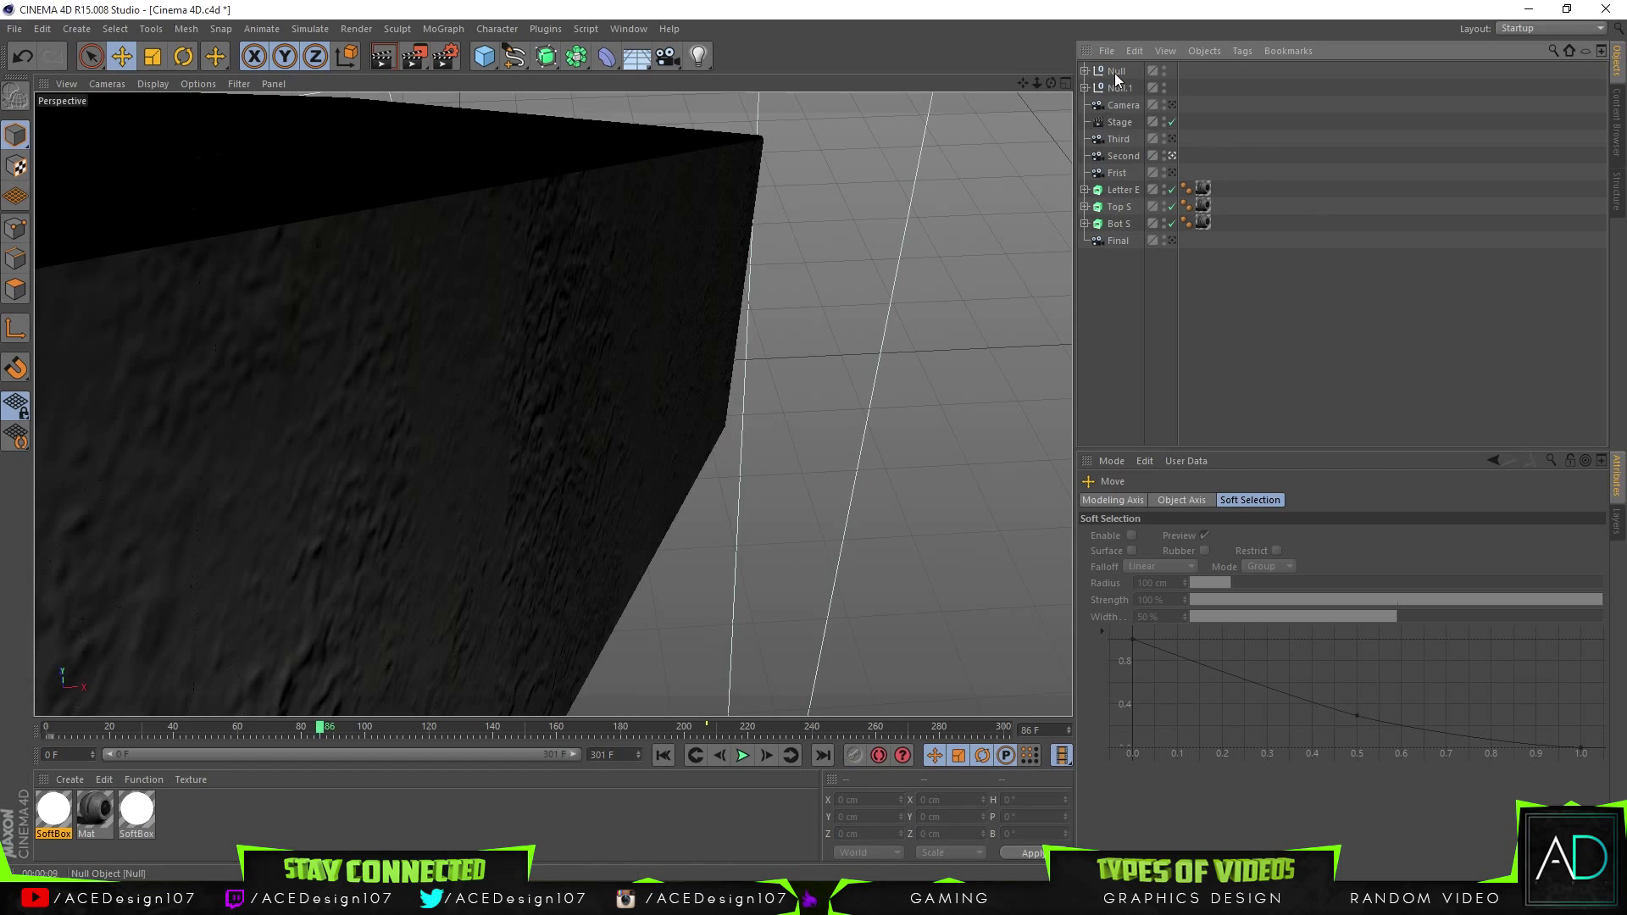
Duplicate the Null light group and set the timeline to frame 61
click(1114, 71)
key(ctrl+c)
key(ctrl+v)
drag(327, 729, 242, 726)
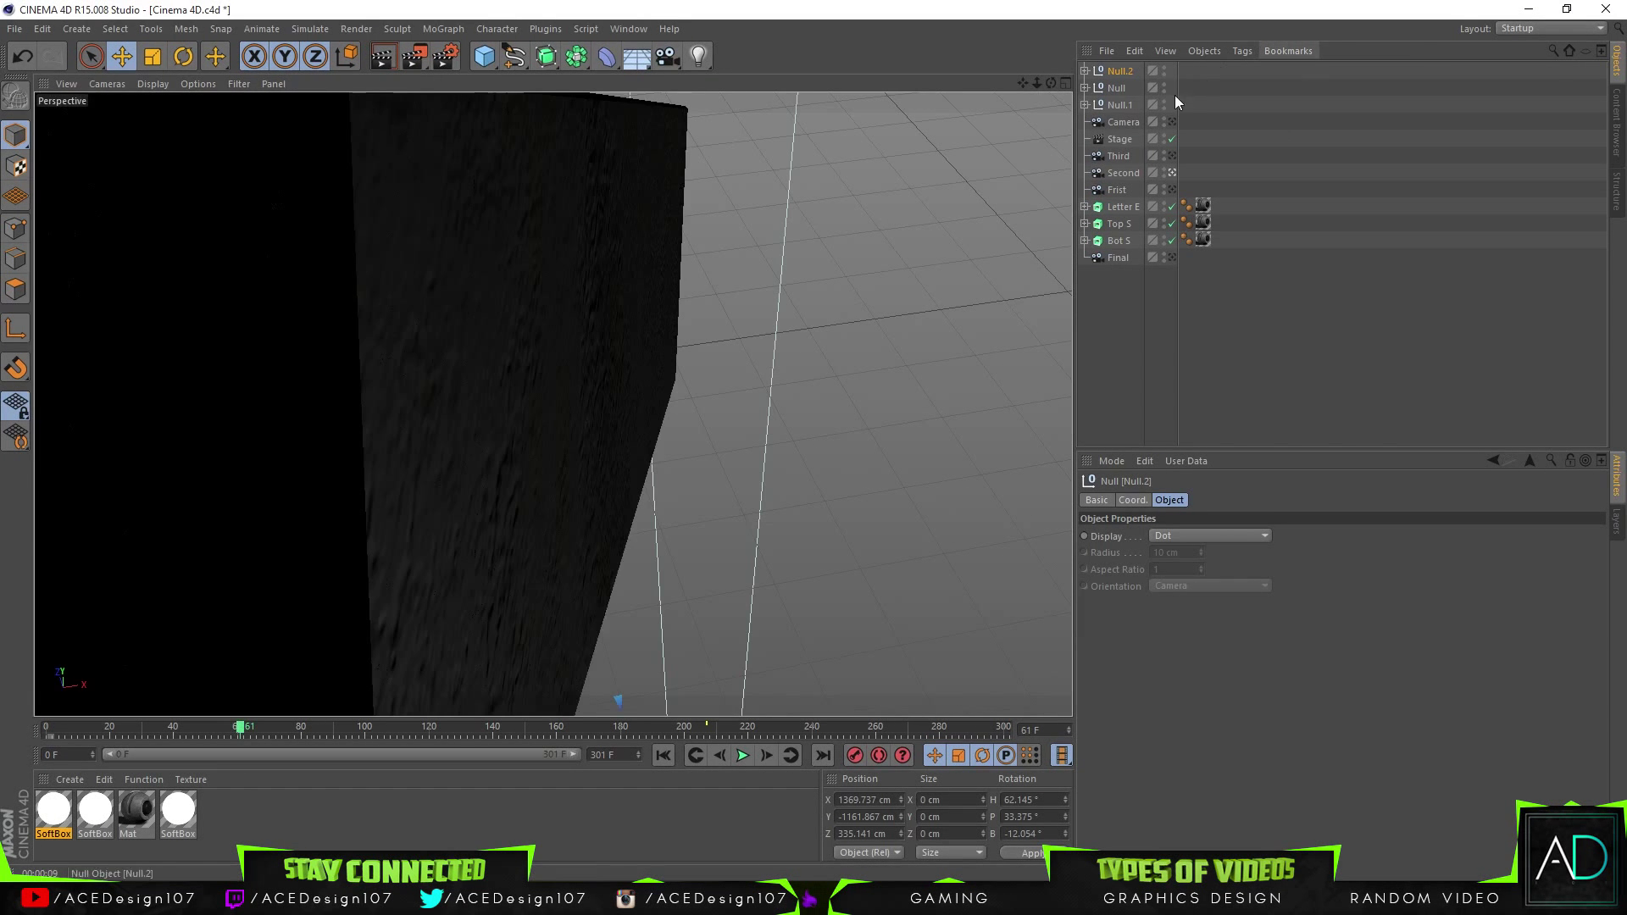
Move the Null.2 light group to about X 2078, Y -826, Z 1546 cm
drag(1036, 82, 916, 85)
scroll(553, 406, up, 5)
drag(646, 548, 730, 325)
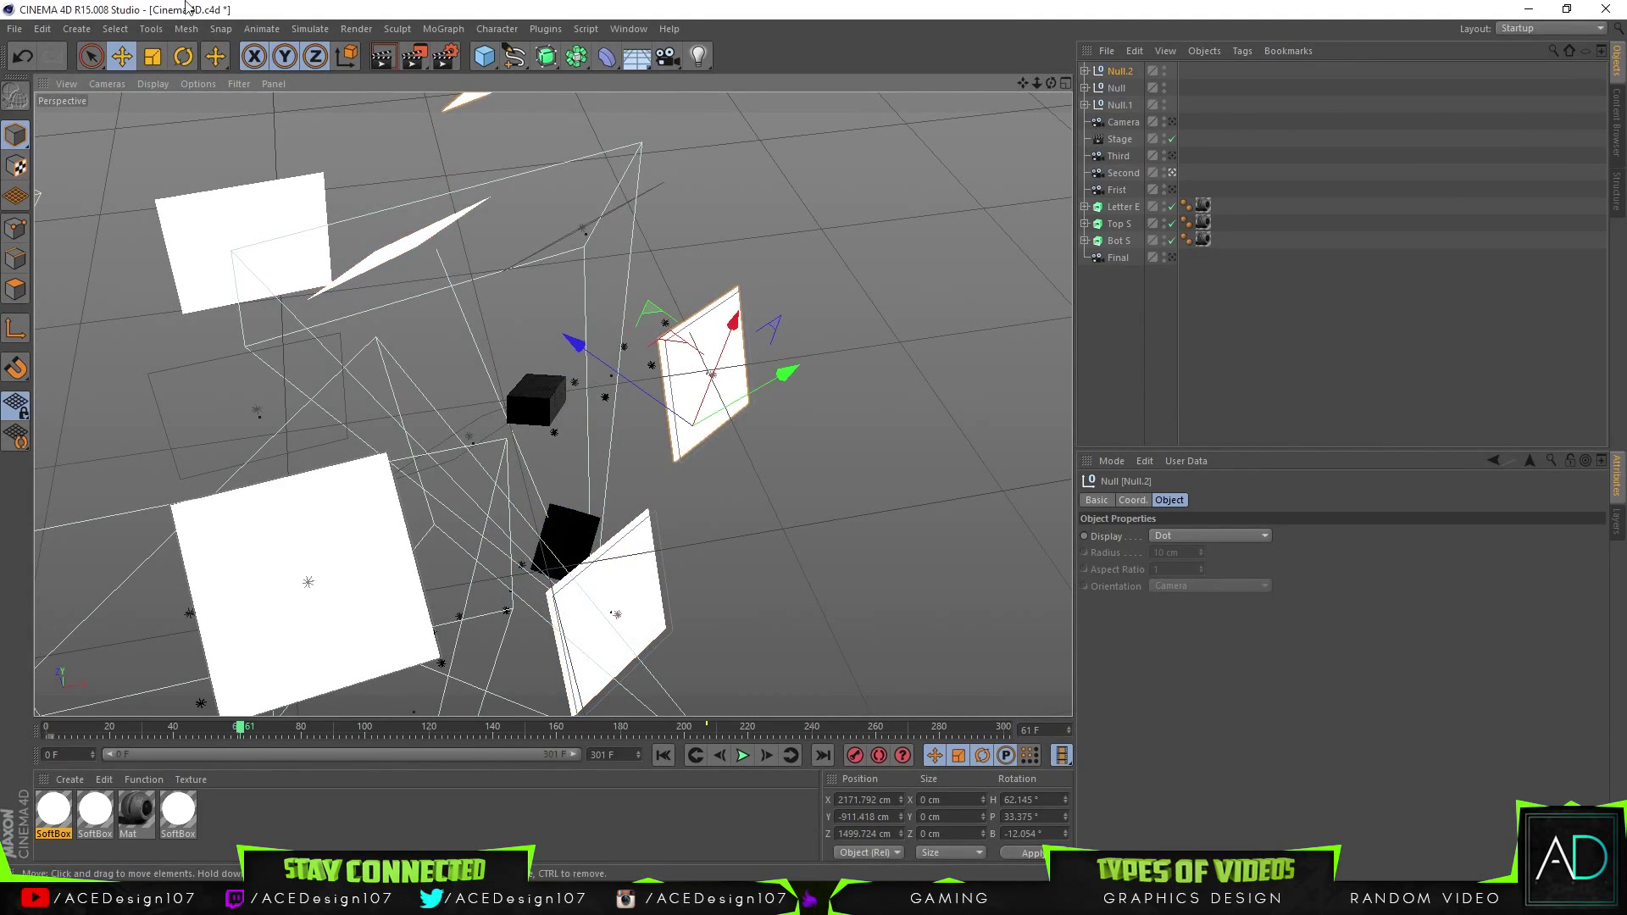
drag(644, 404, 624, 390)
click(623, 388)
click(712, 345)
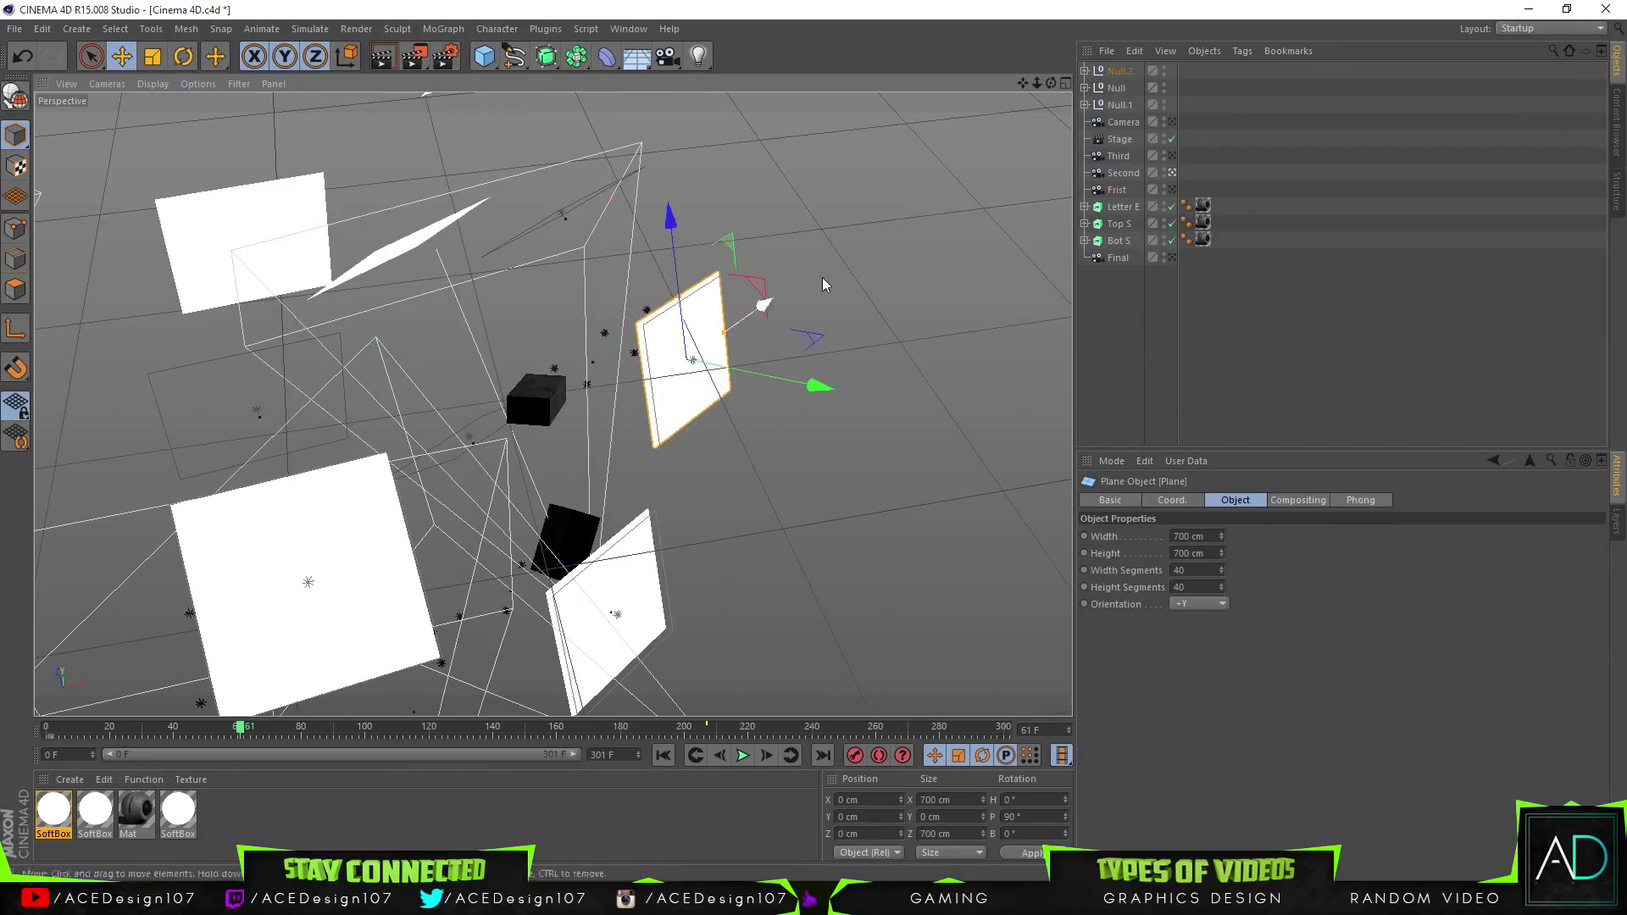
click(1118, 72)
mouse_move(758, 379)
mouse_down()
mouse_move(729, 375)
mouse_move(758, 363)
mouse_up()
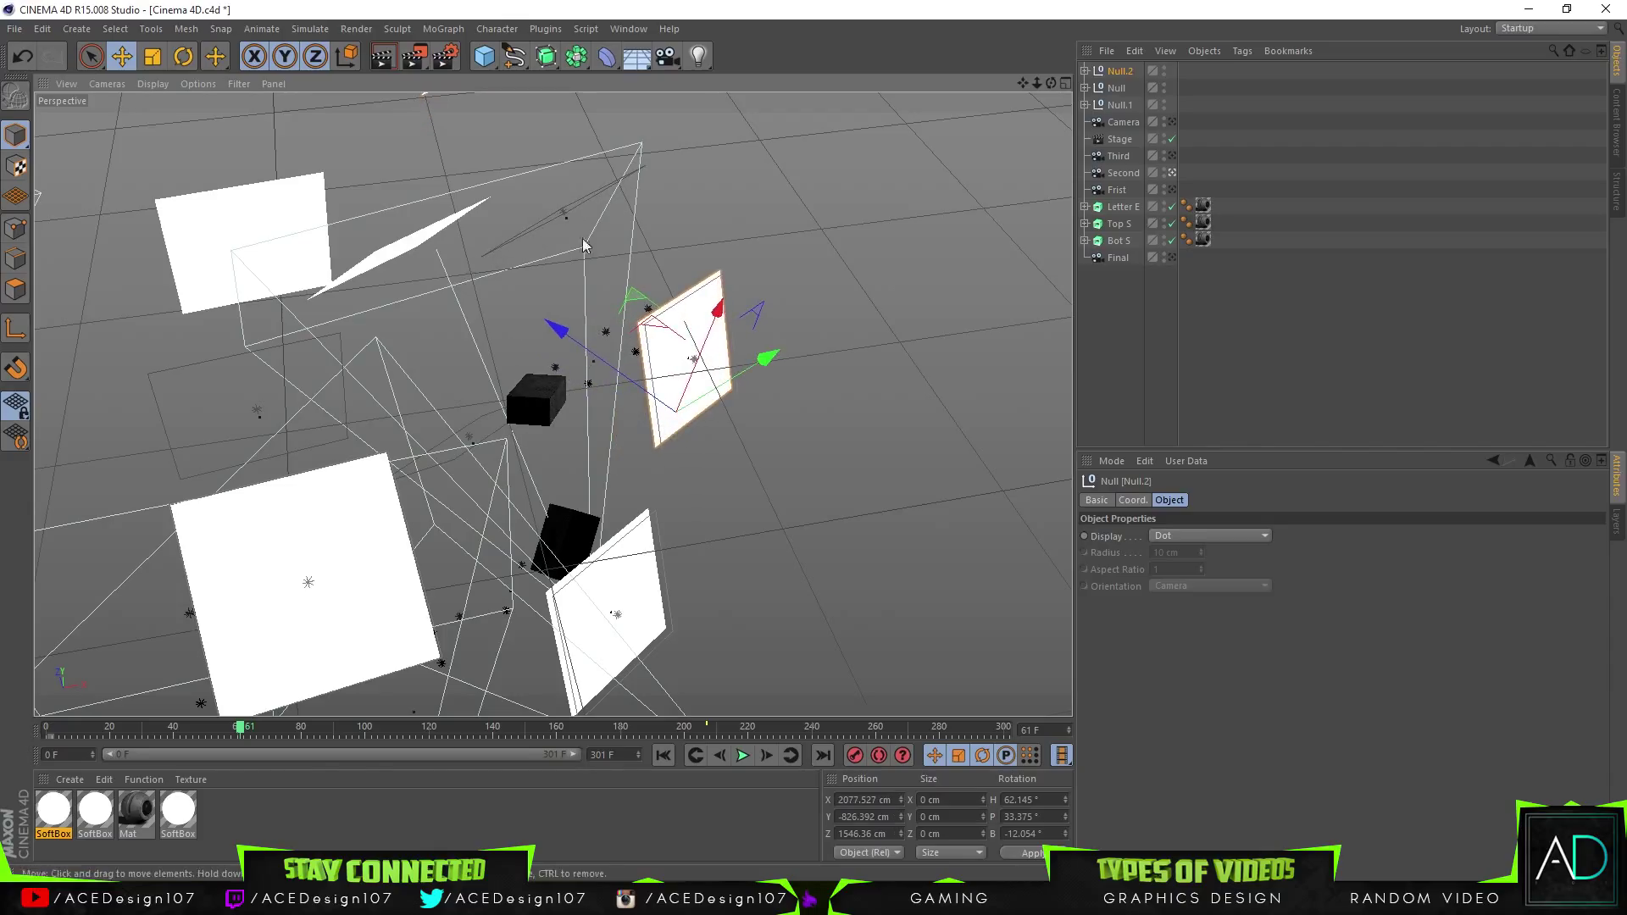
Rotate the Null.2 light group to about H 64°, P 33°, B -13° and move it near the top S, about X 1745, Y 396, Z -298 cm
click(183, 57)
drag(595, 401, 654, 302)
click(122, 56)
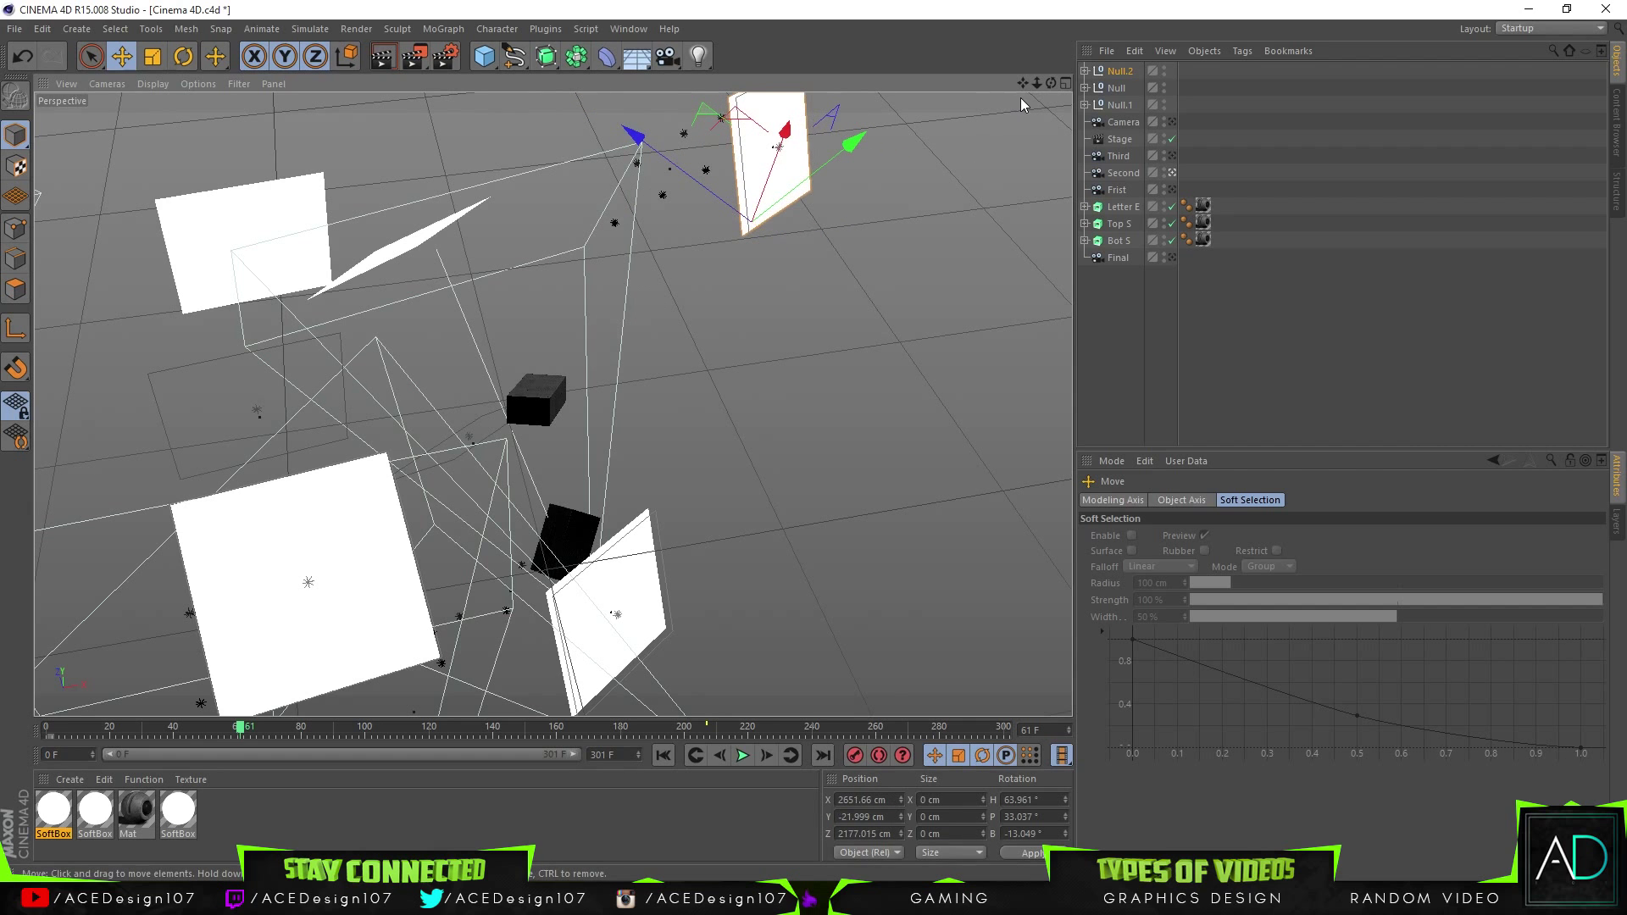
drag(1053, 81, 941, 93)
drag(264, 272, 608, 394)
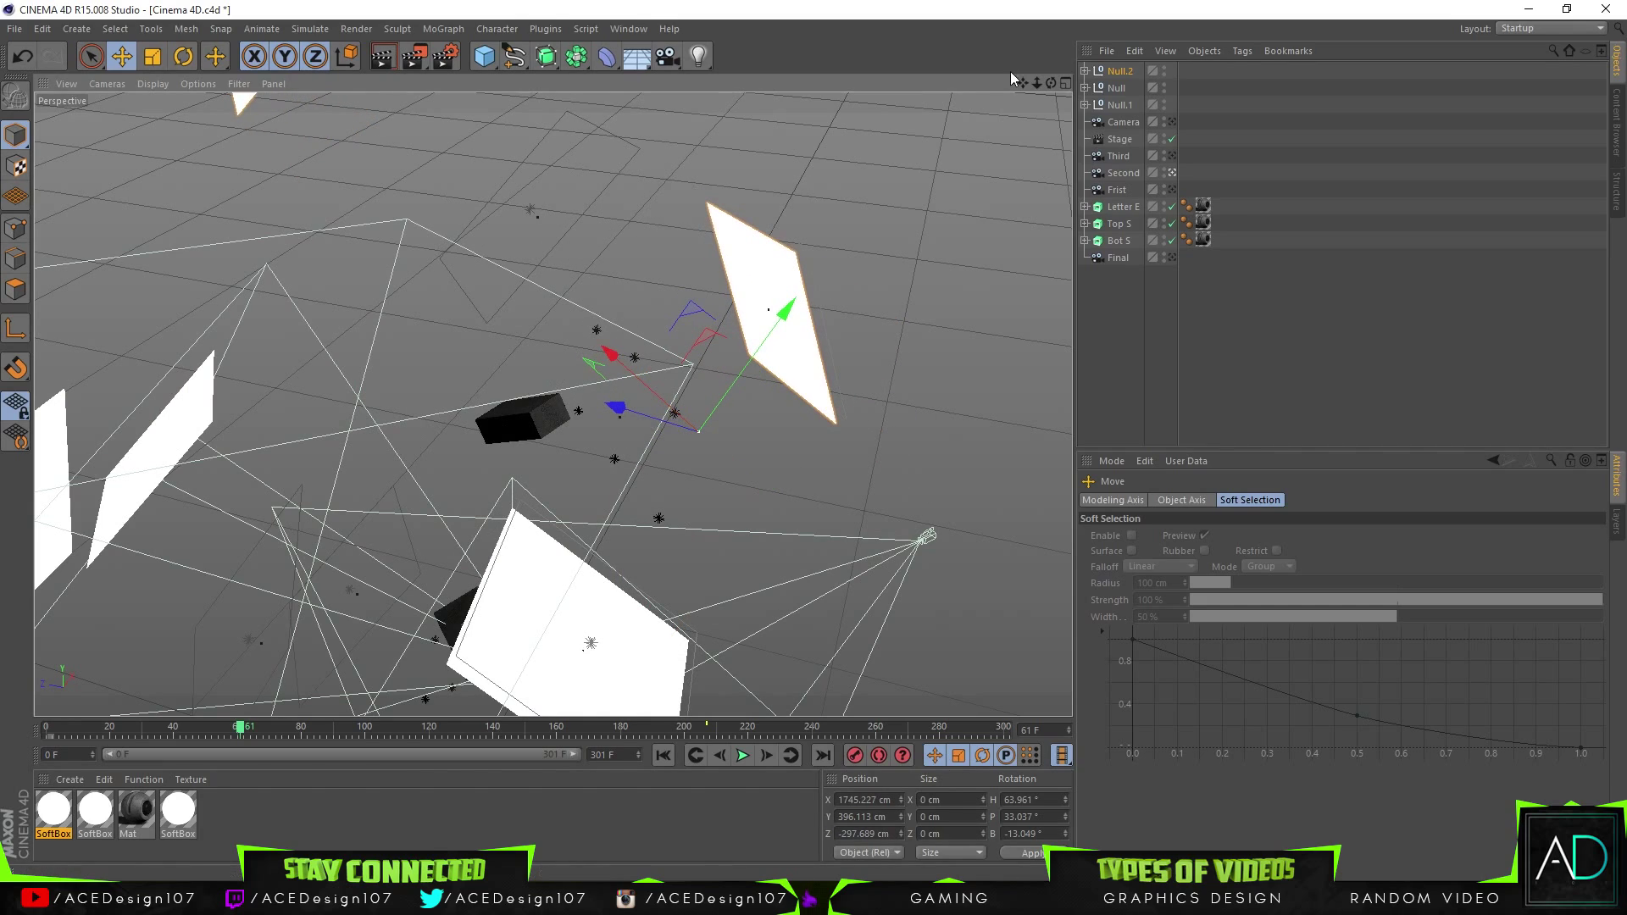
Render previews of the Second camera's shot at frame 98 and the Frist camera's shot at frame 58 to check the lighting
drag(1051, 82, 1174, 82)
mouse_move(1056, 84)
mouse_down()
mouse_move(552, 404)
mouse_move(171, 679)
mouse_up()
drag(248, 730, 361, 730)
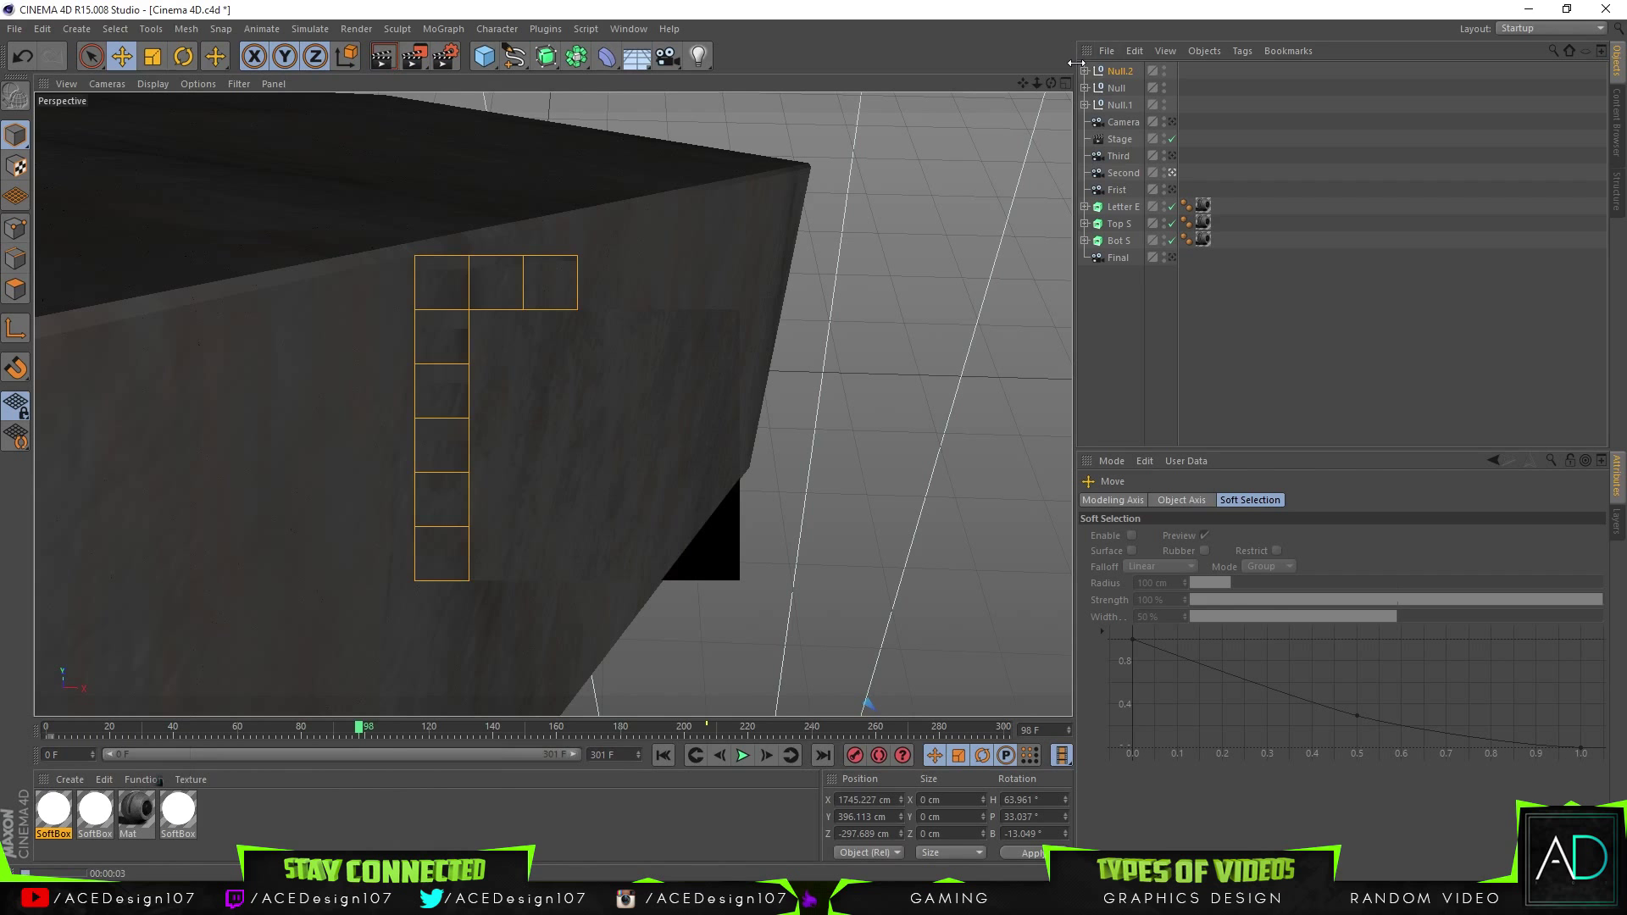
click(212, 728)
mouse_move(212, 729)
mouse_down()
mouse_move(254, 729)
mouse_move(234, 729)
mouse_up()
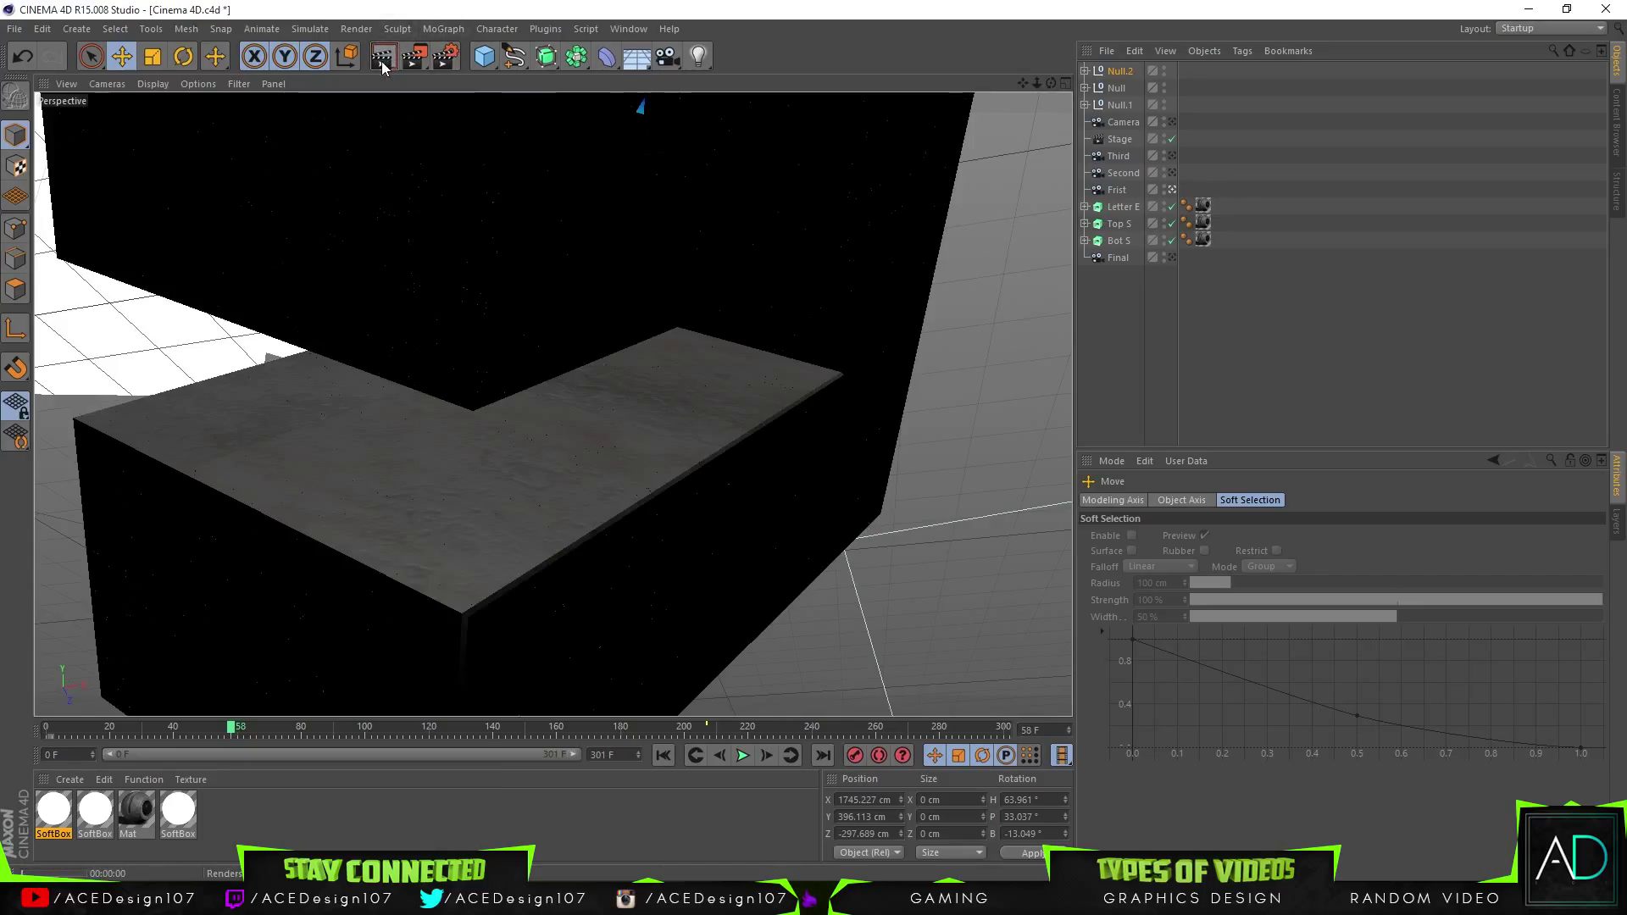
click(382, 63)
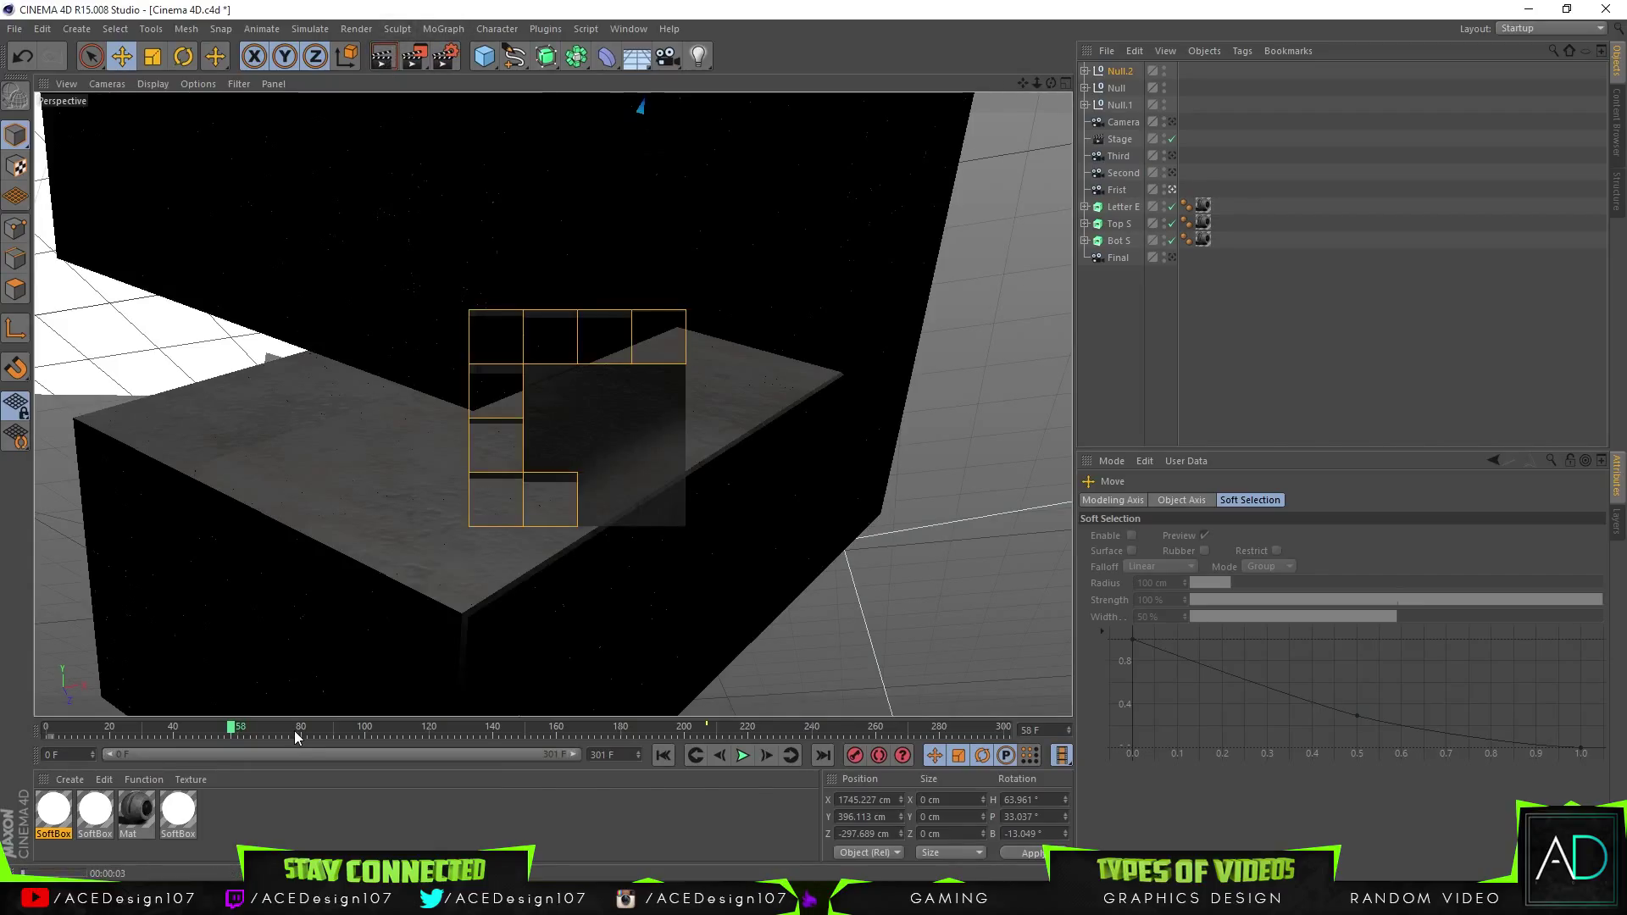
At frame 80, move the Null.2 light group to about X 1200, Y 805, Z -4 cm
click(300, 730)
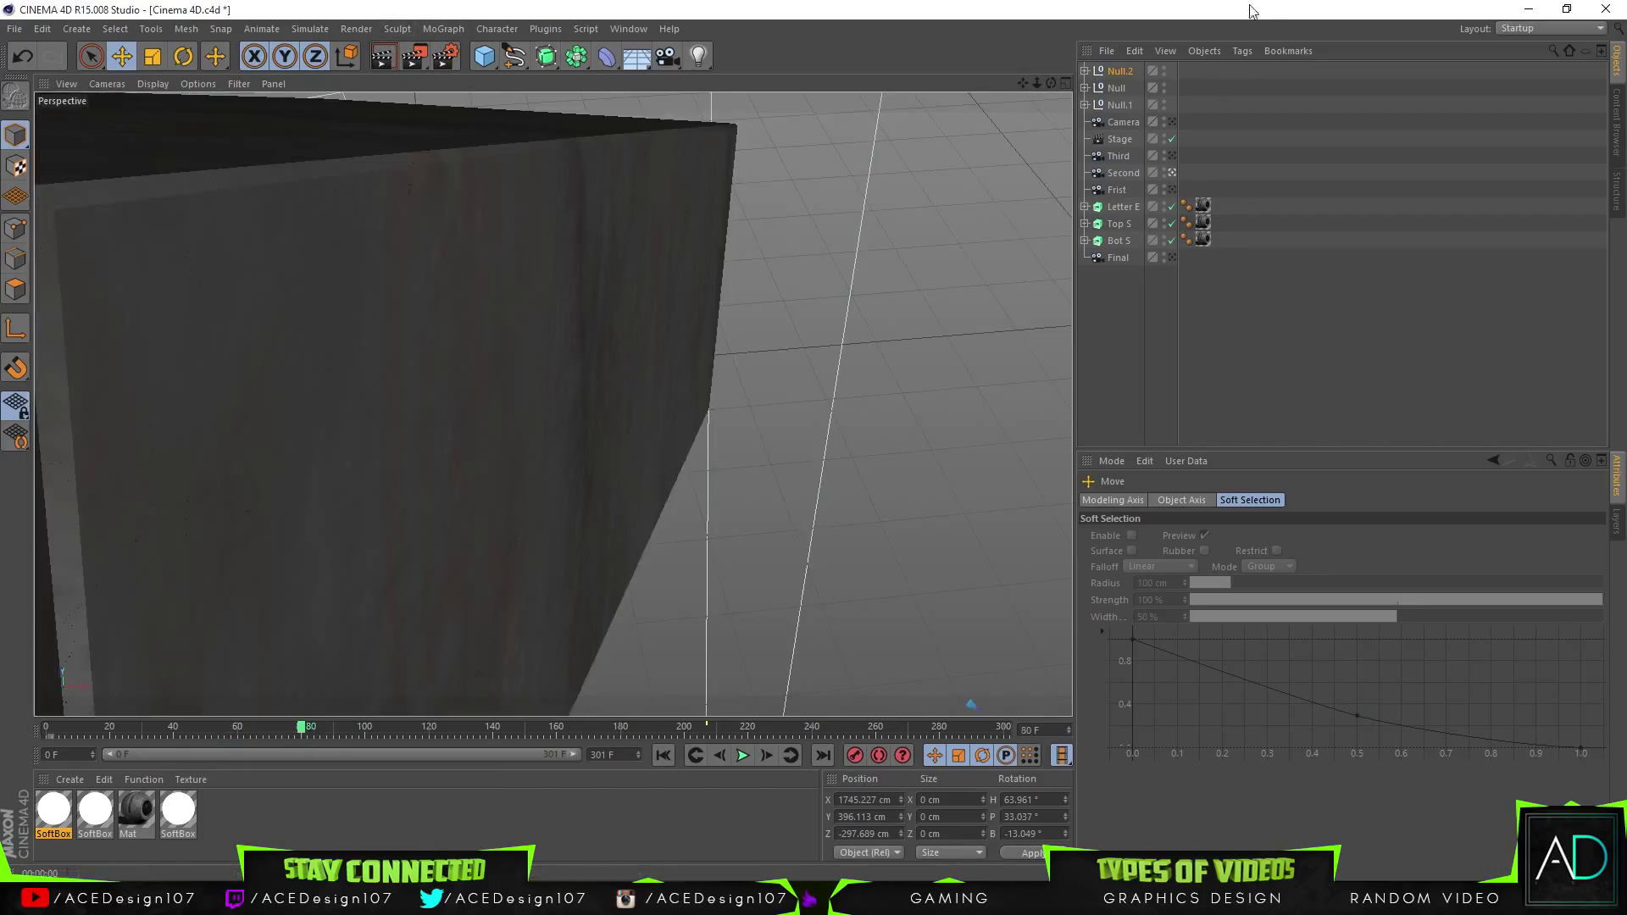
drag(1035, 85, 1012, 114)
drag(865, 624, 694, 421)
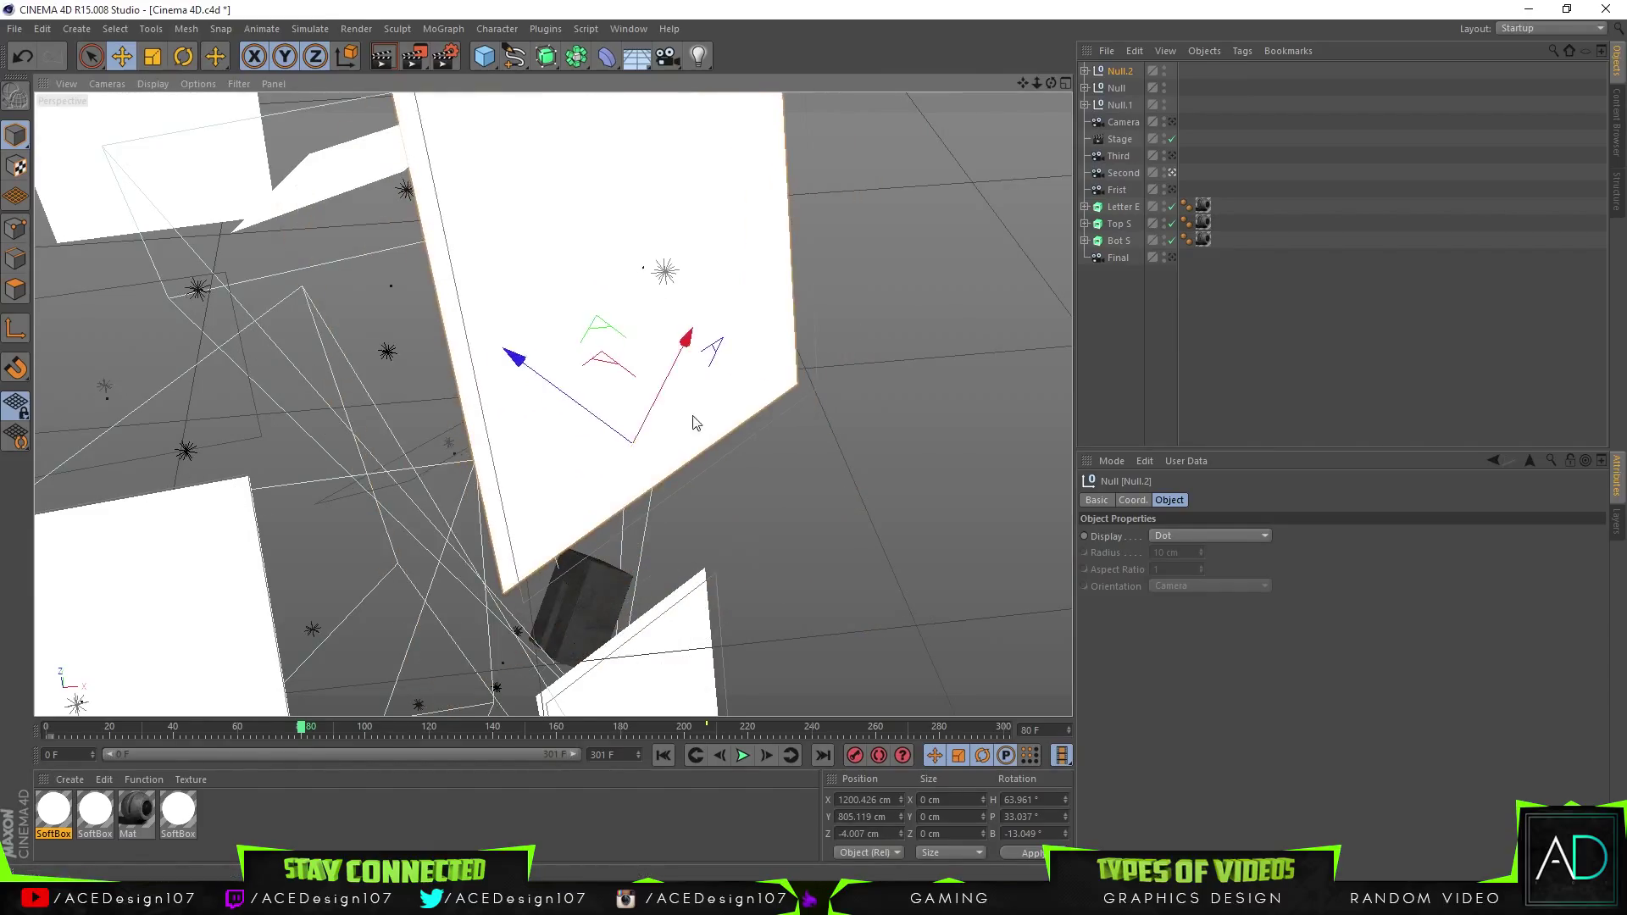
Hide the Null.2 light group and render a preview of the Second camera's shot at frame 80 without it
click(1167, 66)
click(1166, 70)
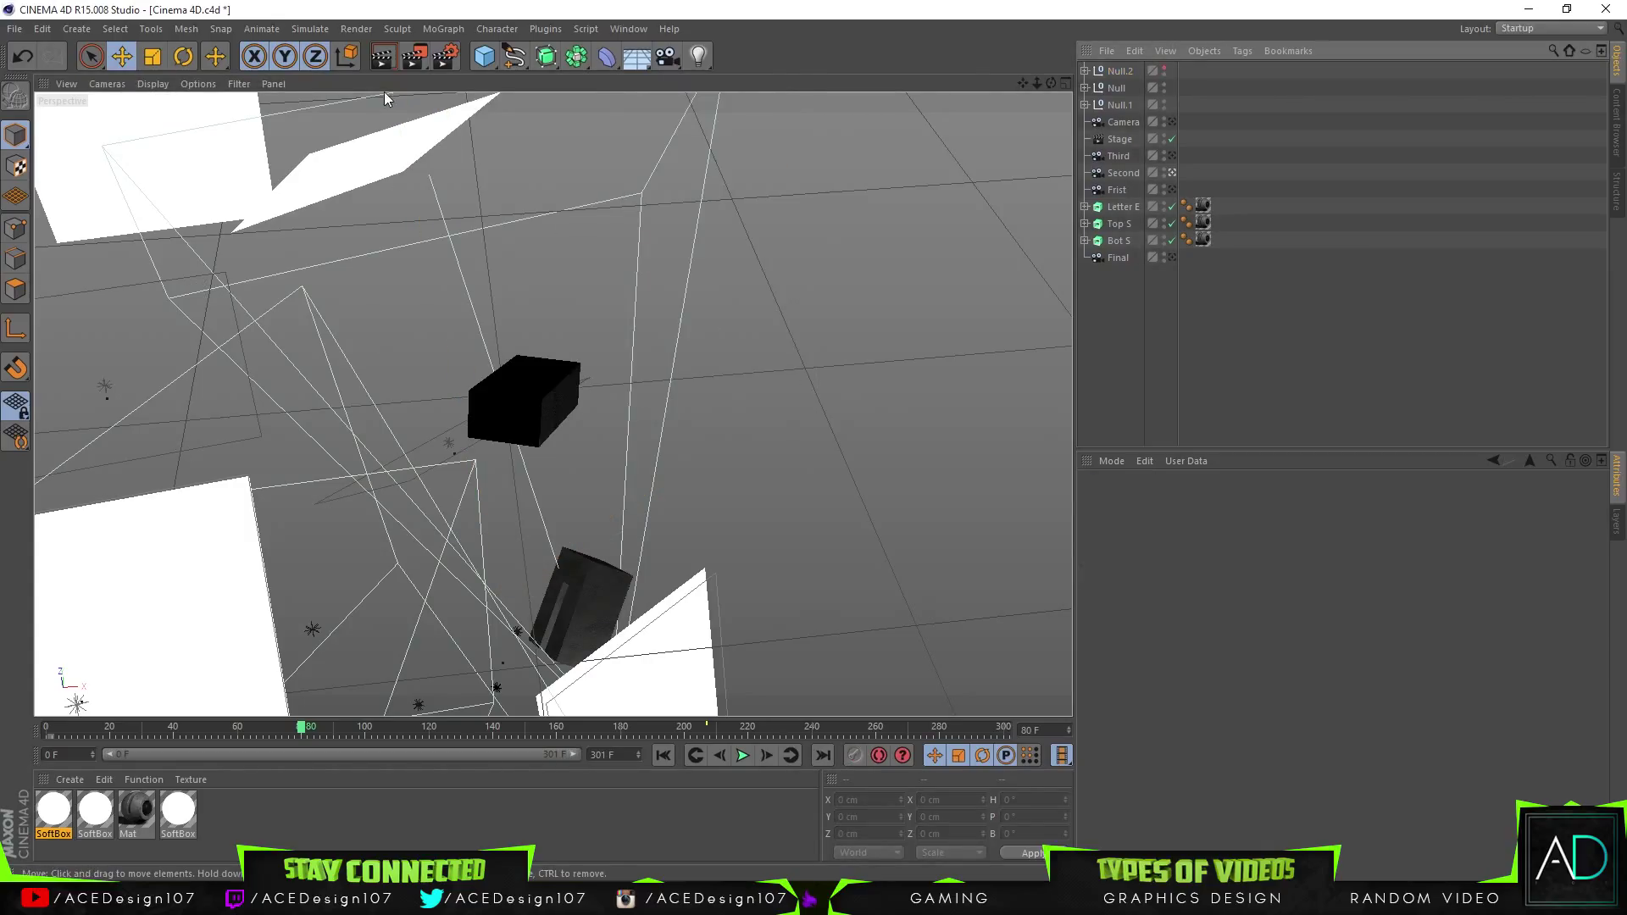
scroll(553, 404, up, 10)
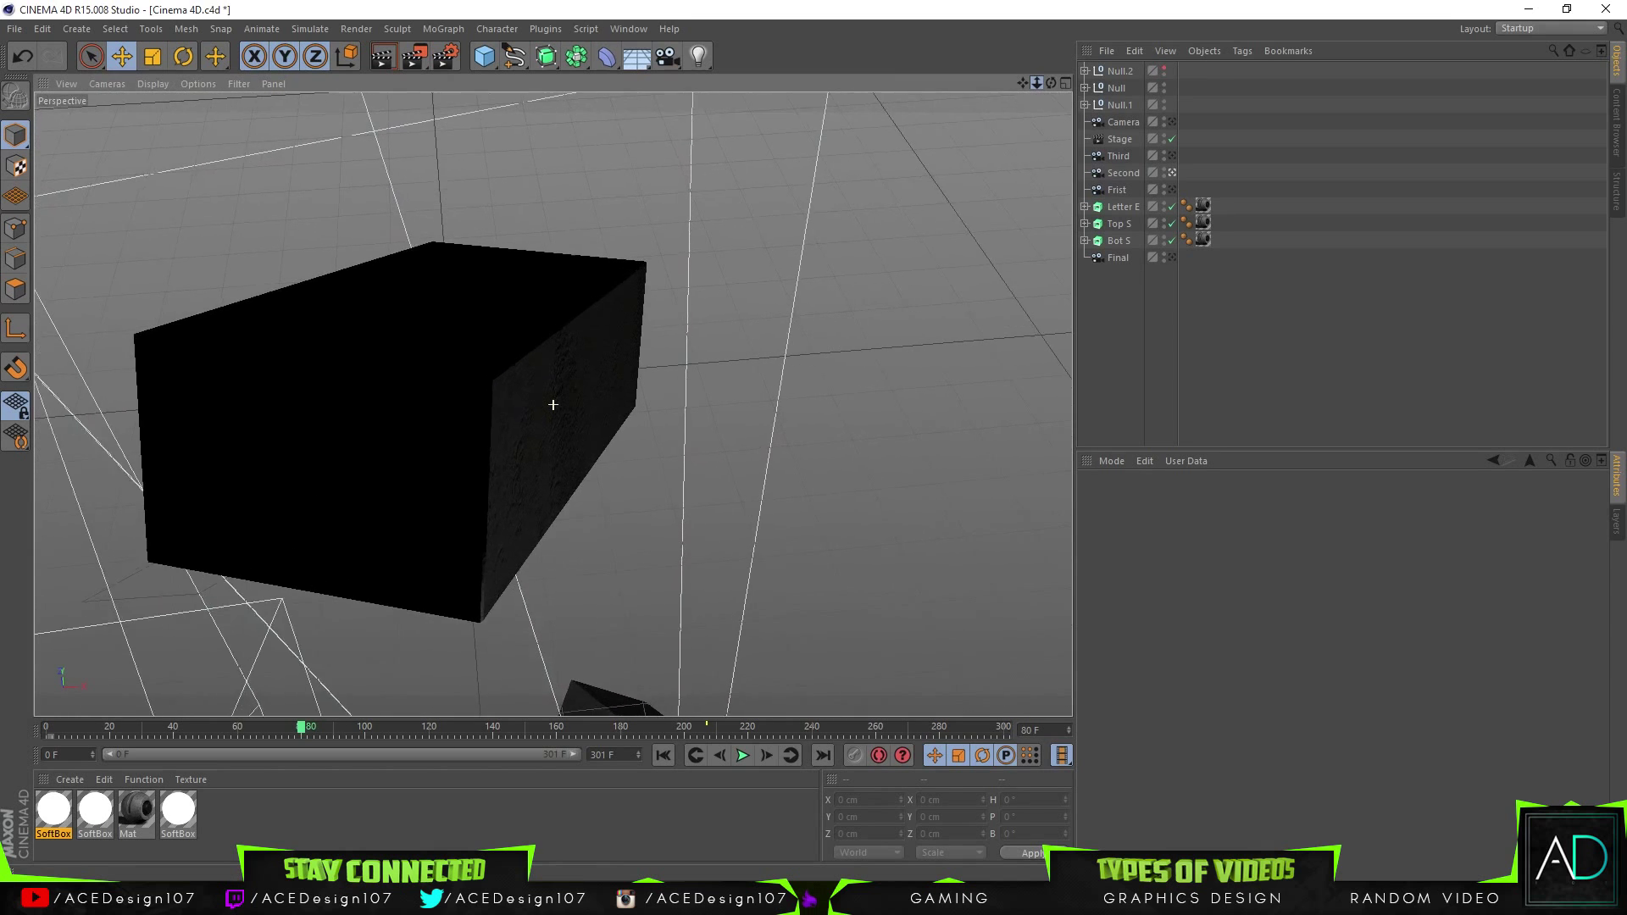
click(381, 55)
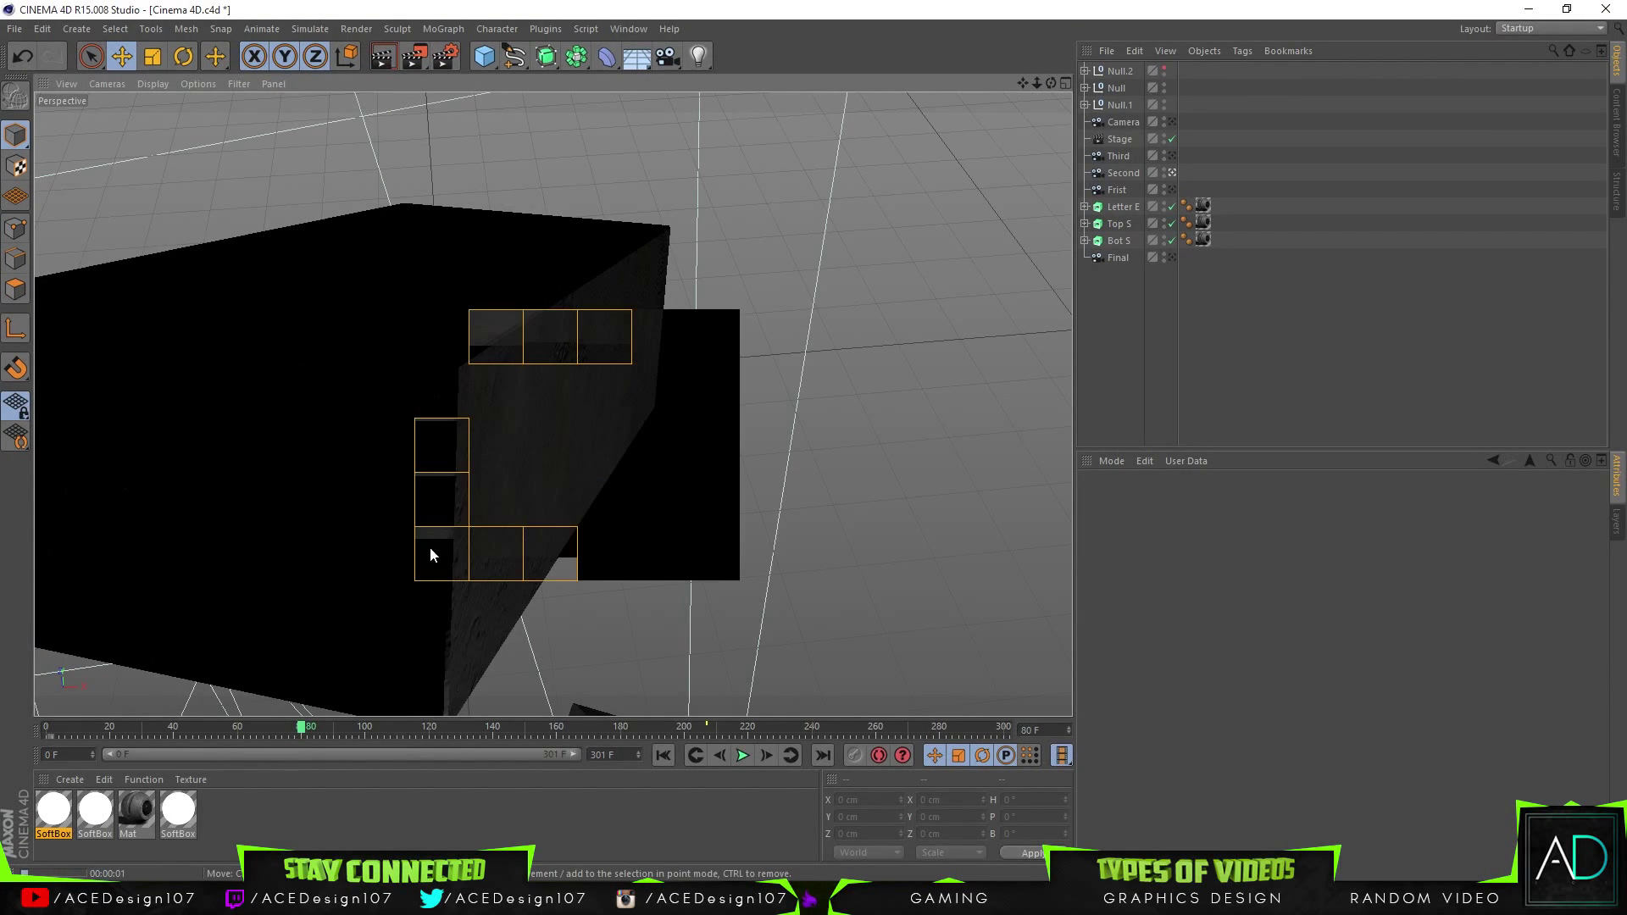
At frame 102, move the Null.2 light group to about X 1048, Y 522, Z 161 cm and turn its visibility back on
drag(307, 731, 372, 730)
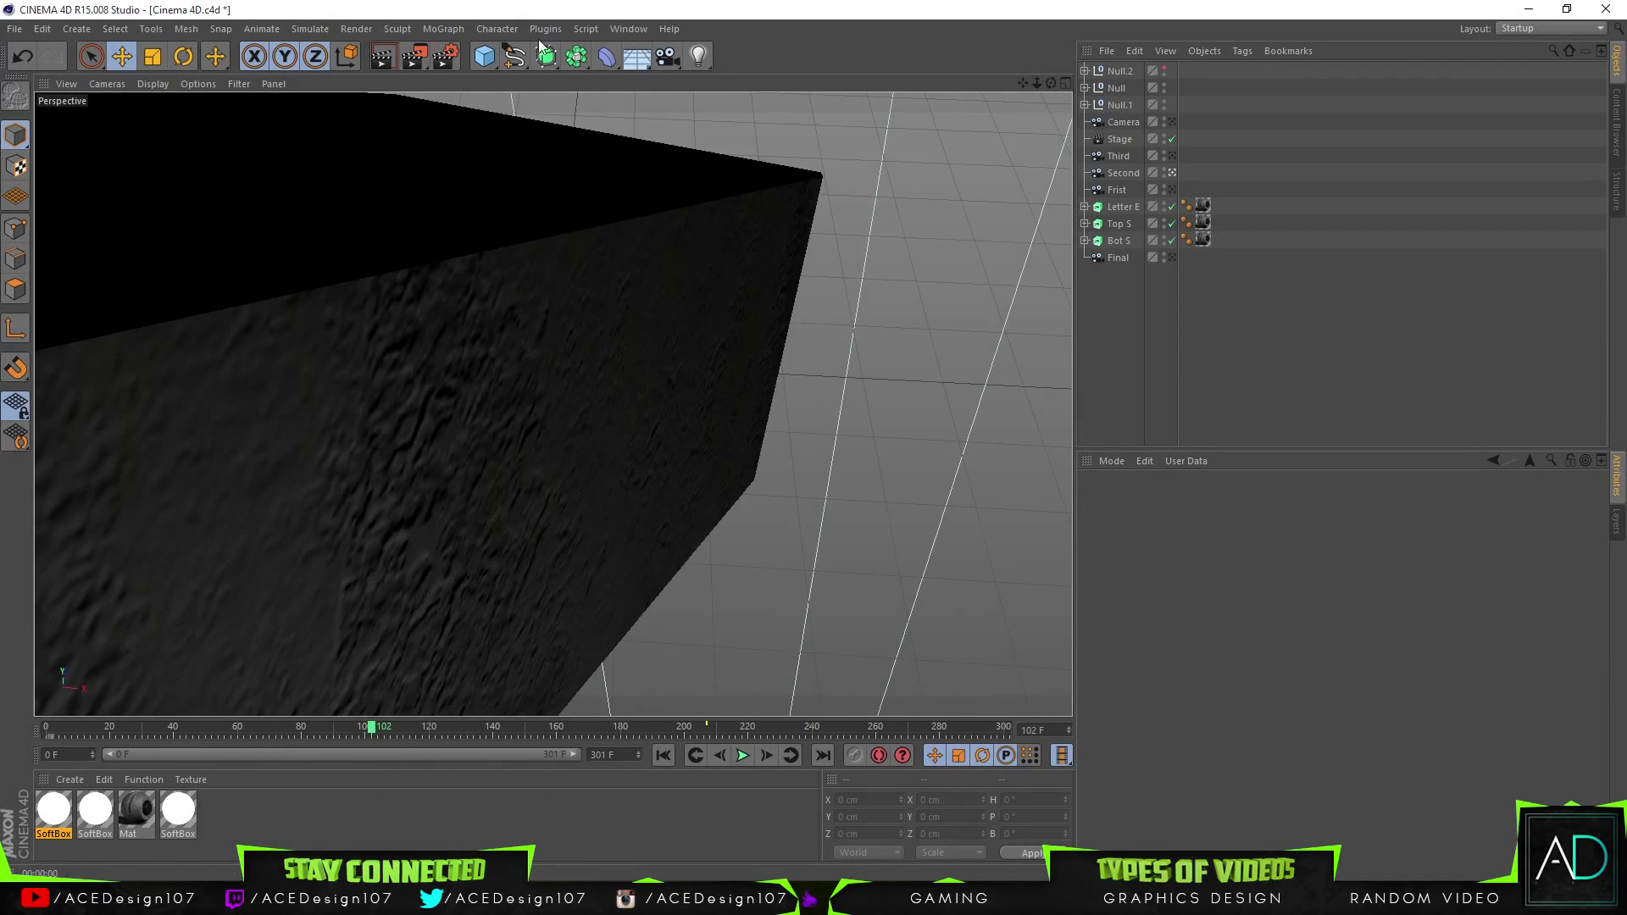
click(1133, 73)
drag(1038, 83, 1013, 102)
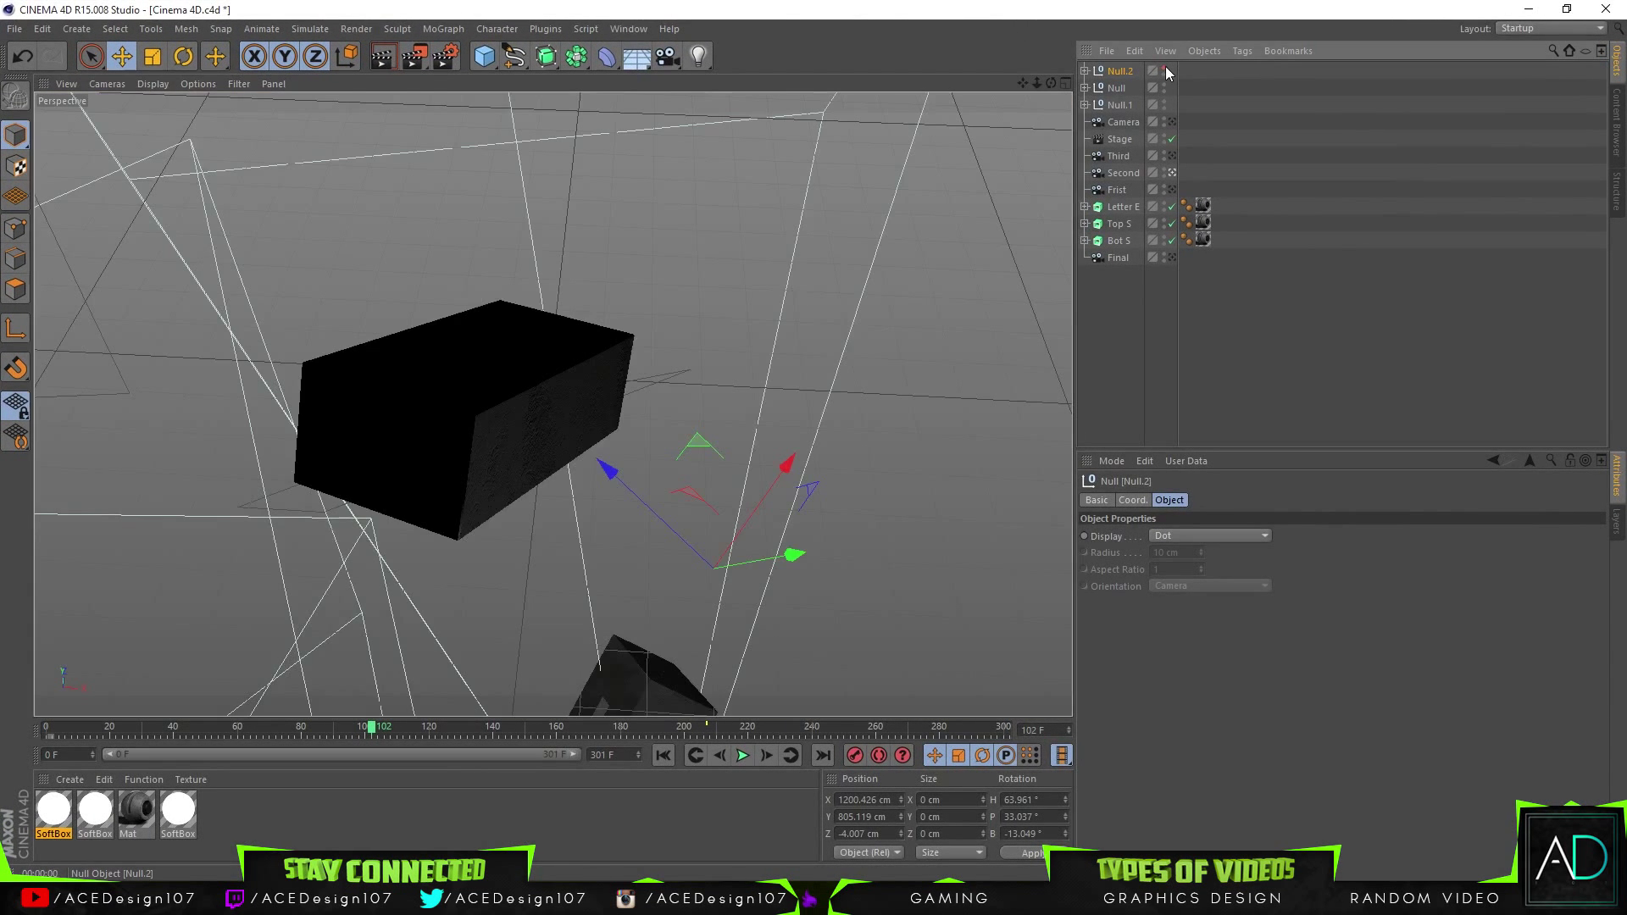
mouse_move(607, 469)
mouse_down()
mouse_move(570, 435)
mouse_move(583, 451)
mouse_up()
drag(770, 536, 581, 571)
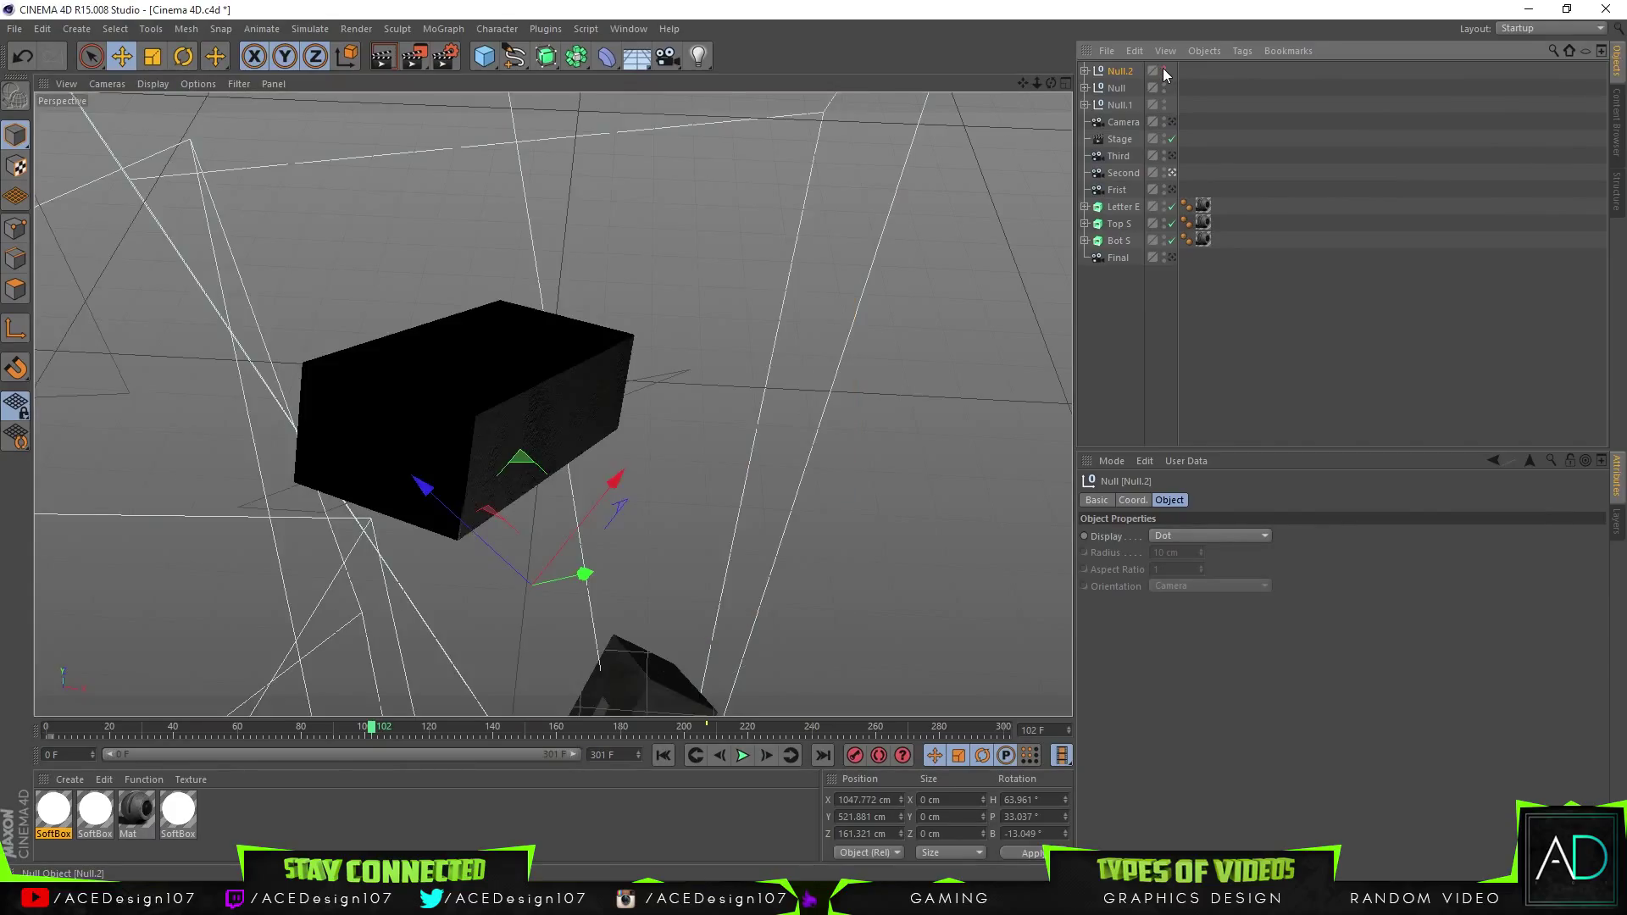
click(1163, 68)
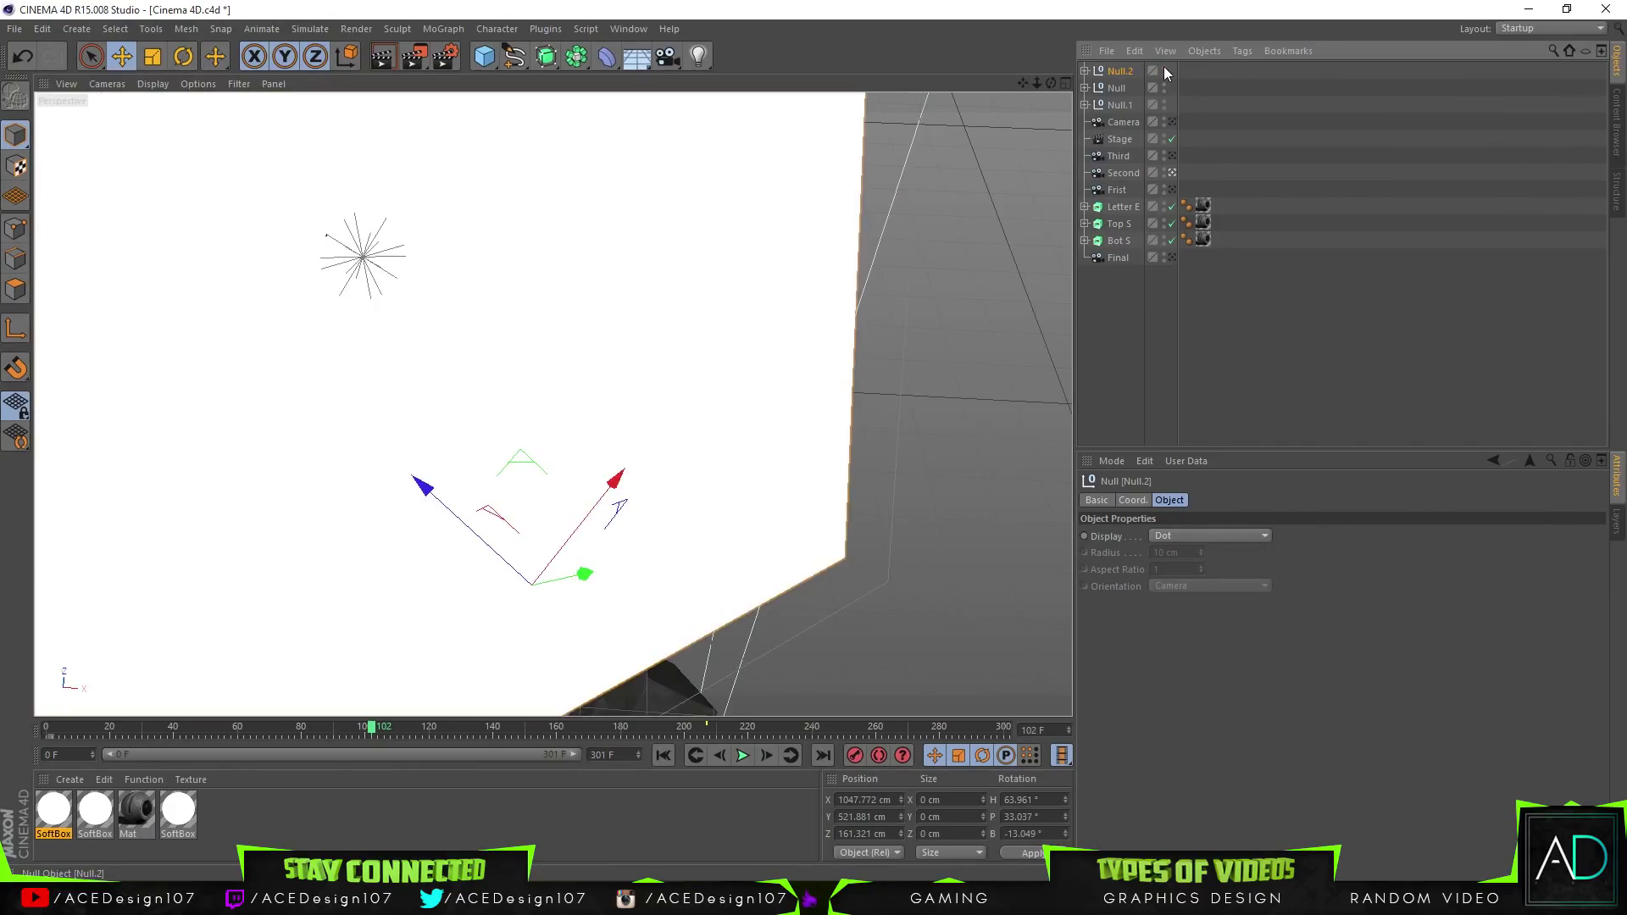
click(1165, 69)
click(1165, 71)
Render a preview of the Second camera's close-up at frame 63 to check the repositioned light group
drag(1036, 82, 1063, 162)
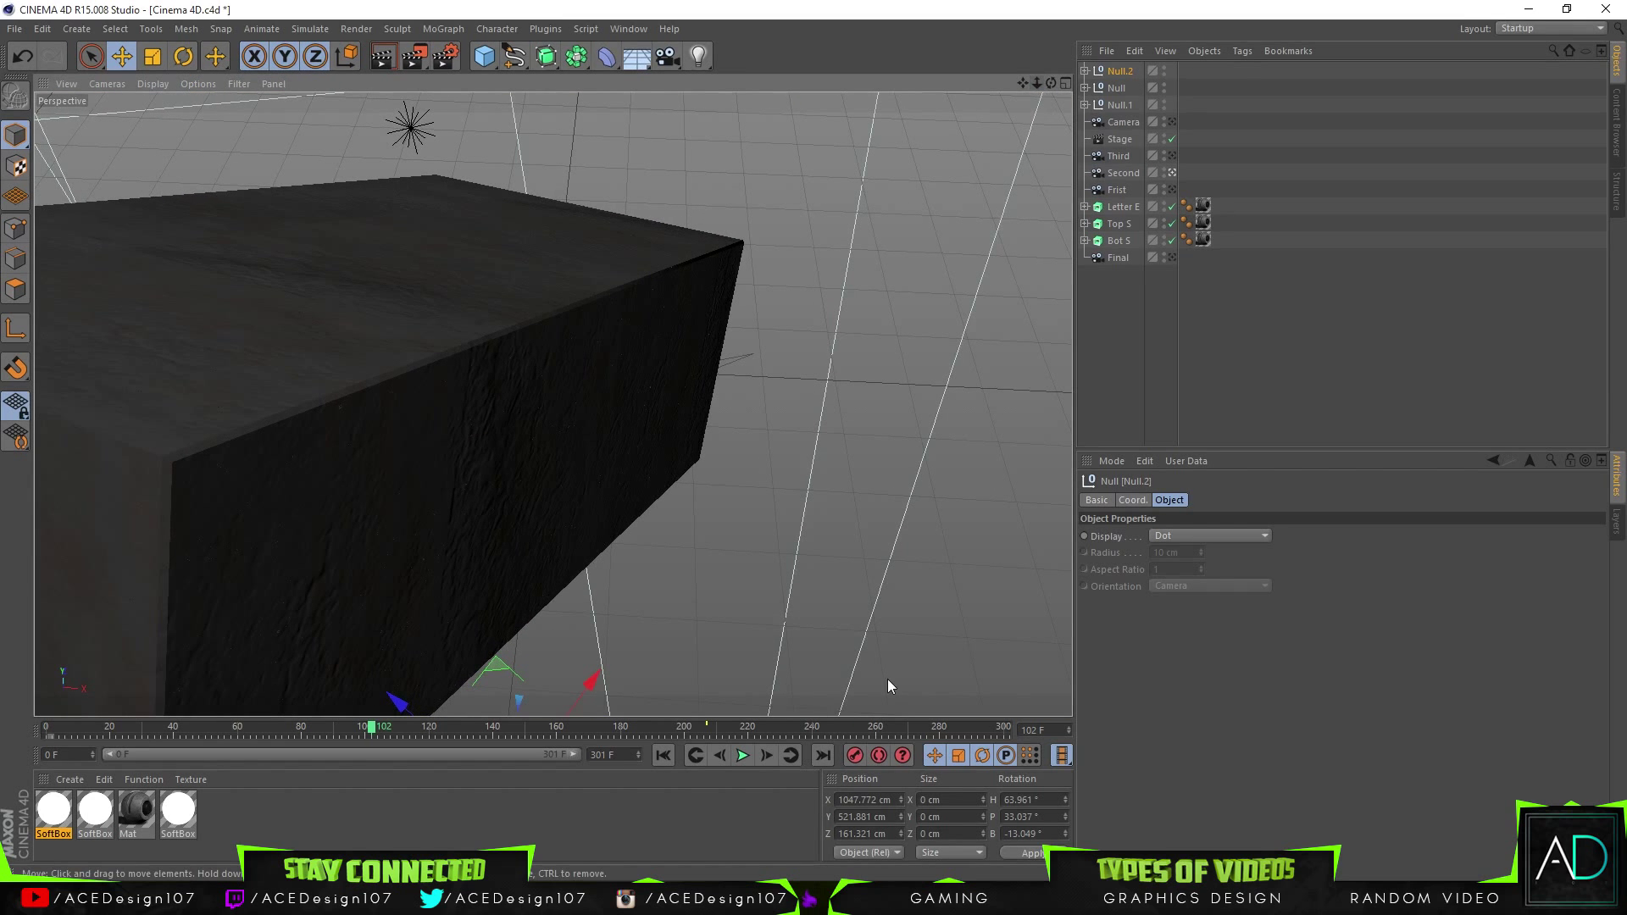
drag(370, 731, 249, 675)
click(383, 57)
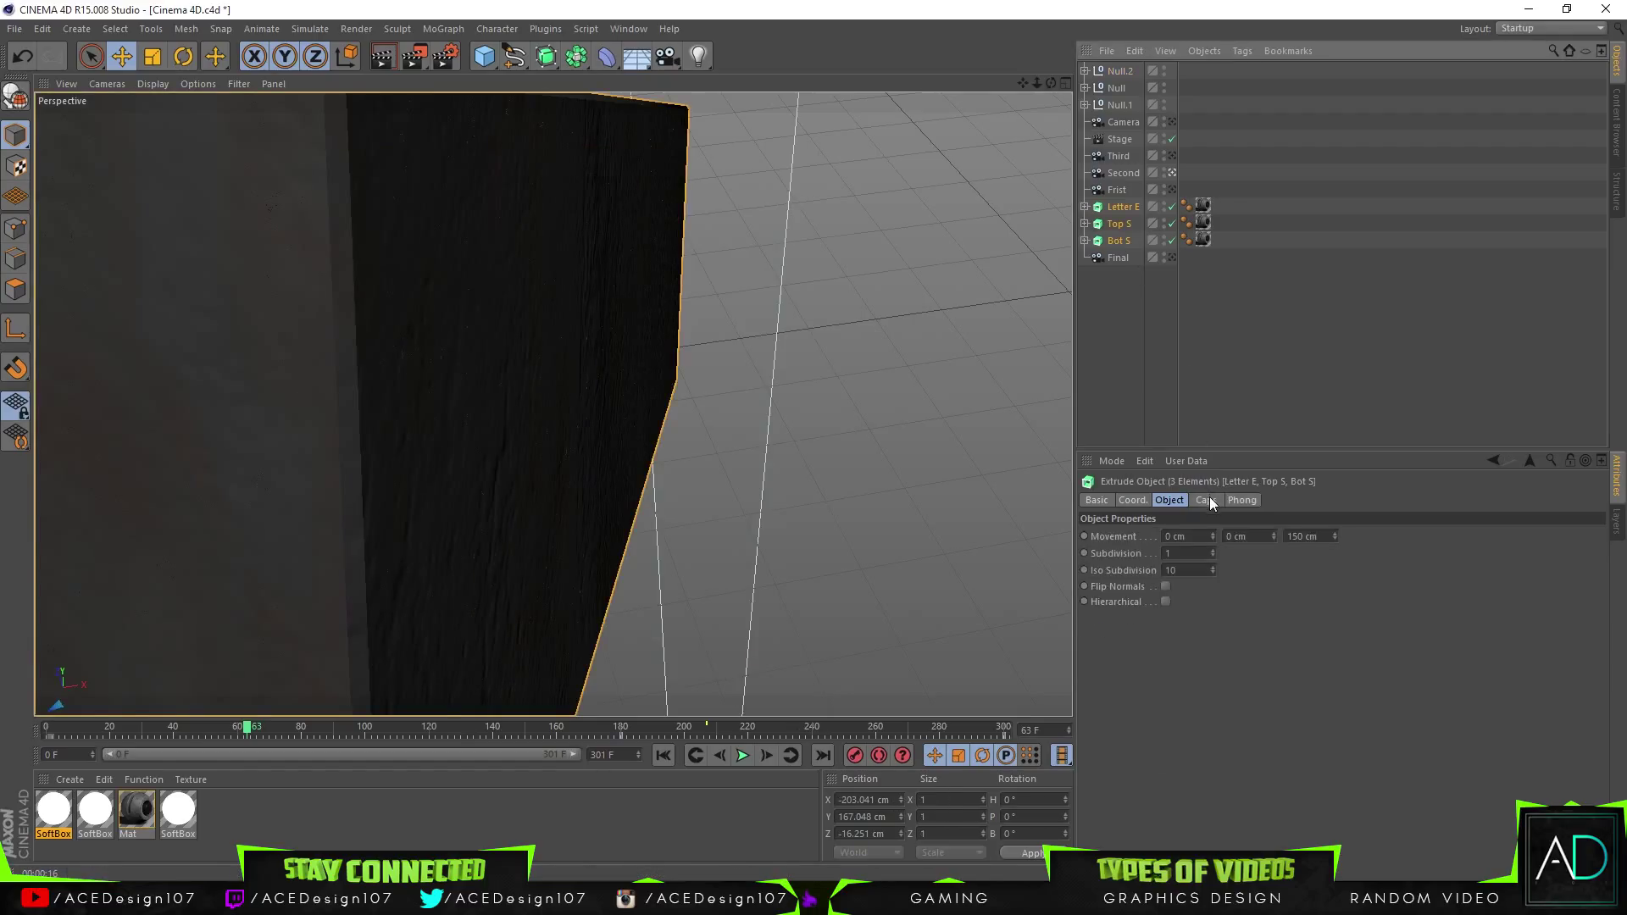
Try setting both the start and end caps of Letter E, Top S and Bot S to None, with a preview render
click(1207, 501)
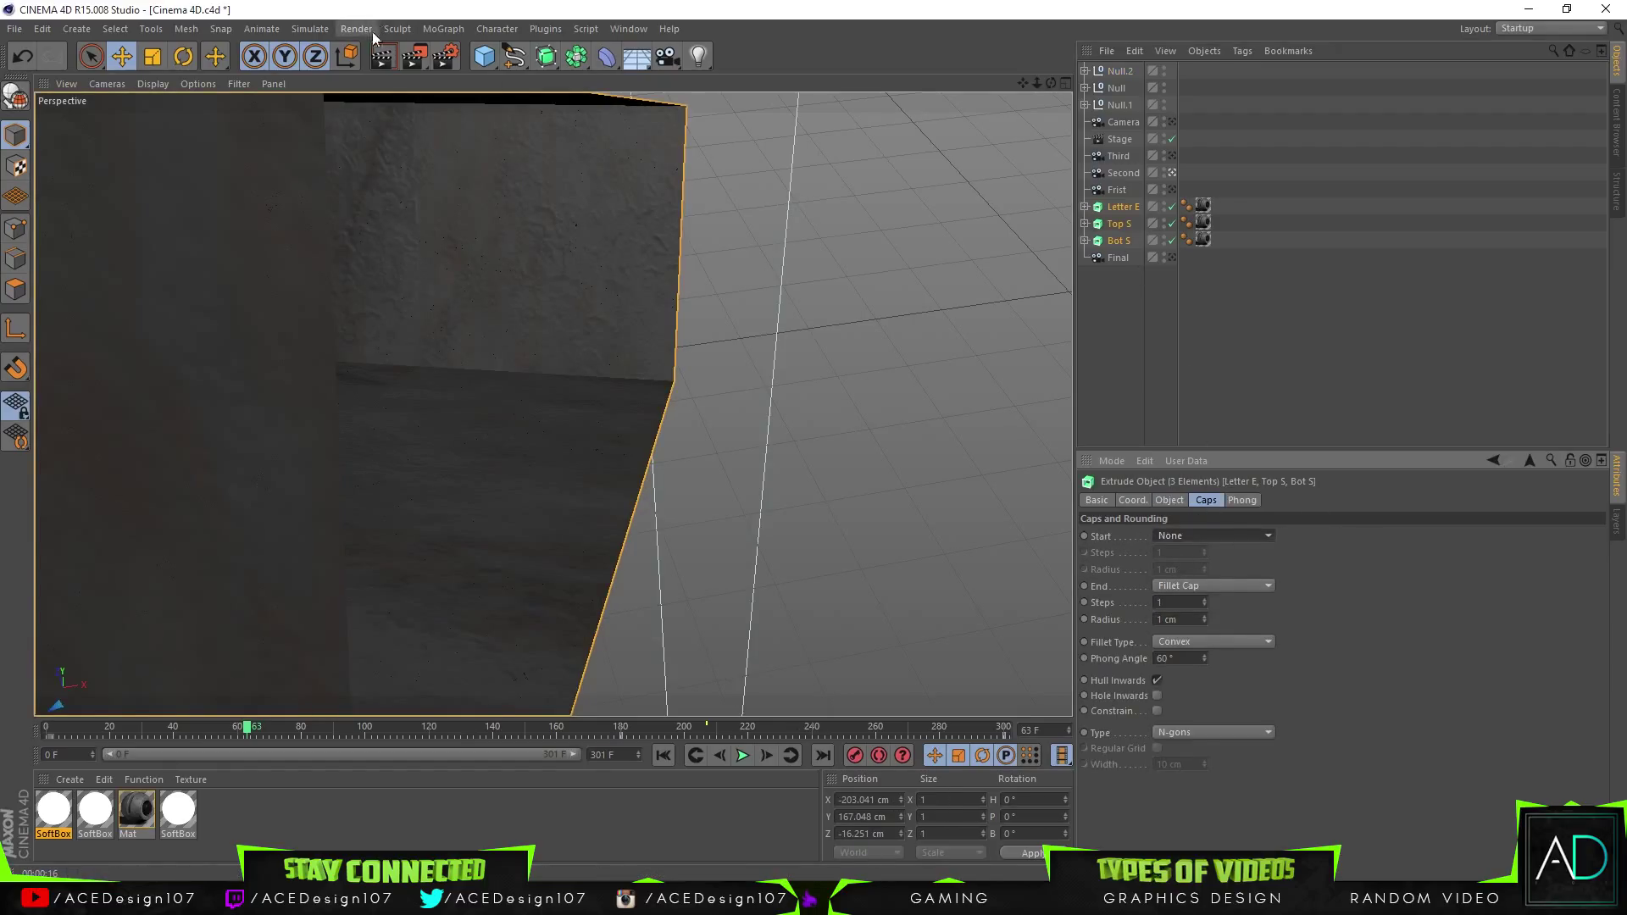
click(384, 59)
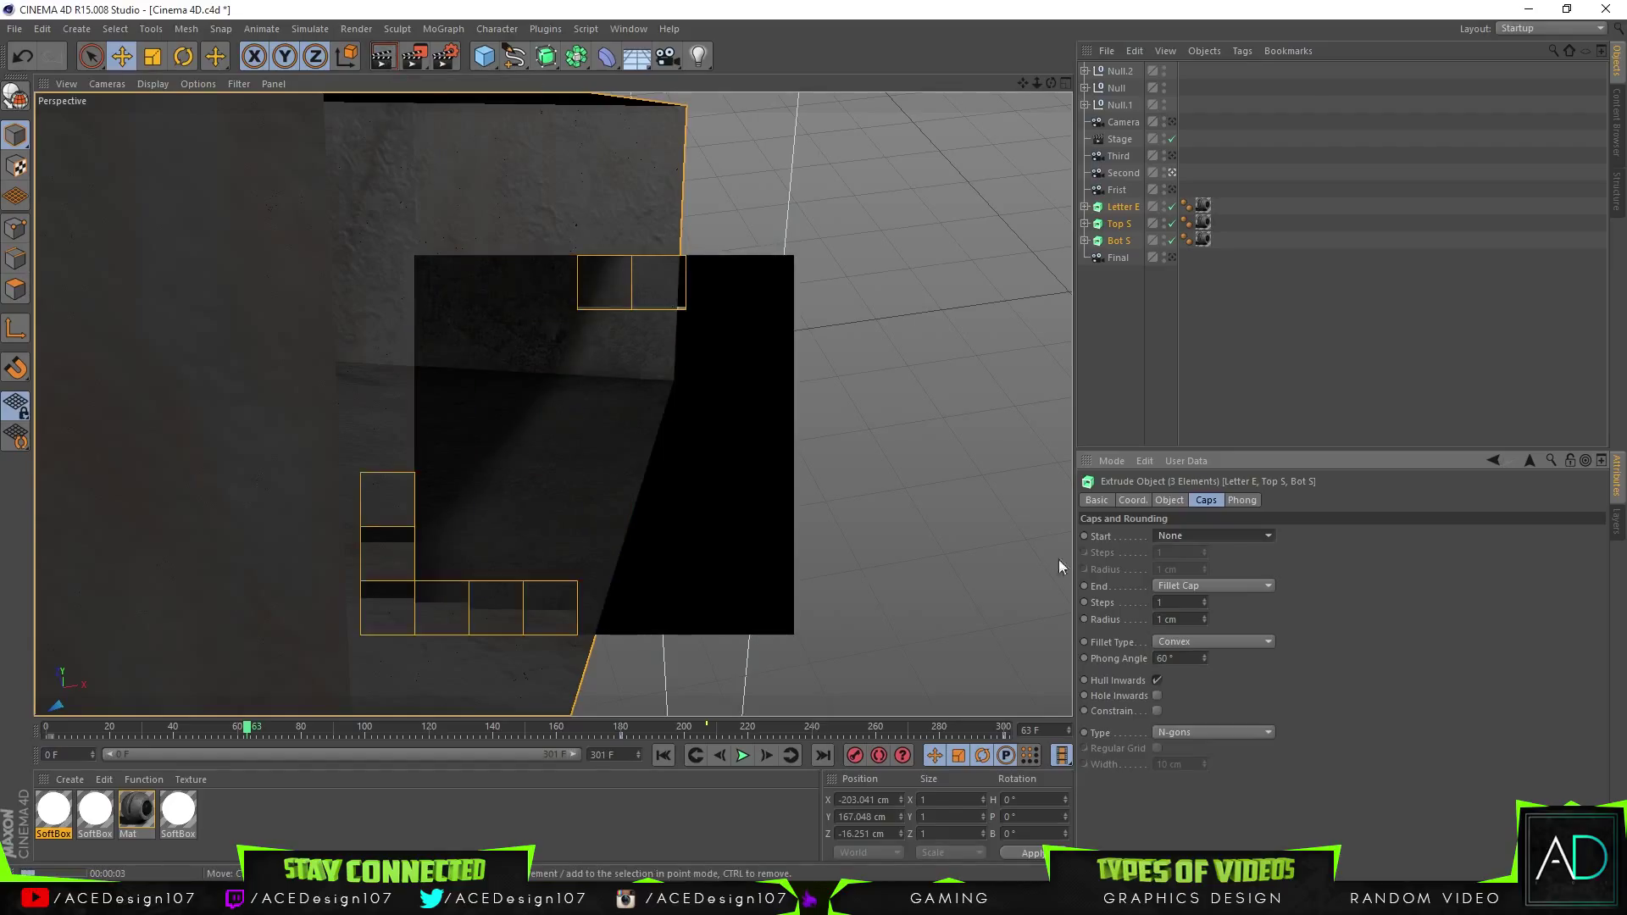
click(1234, 586)
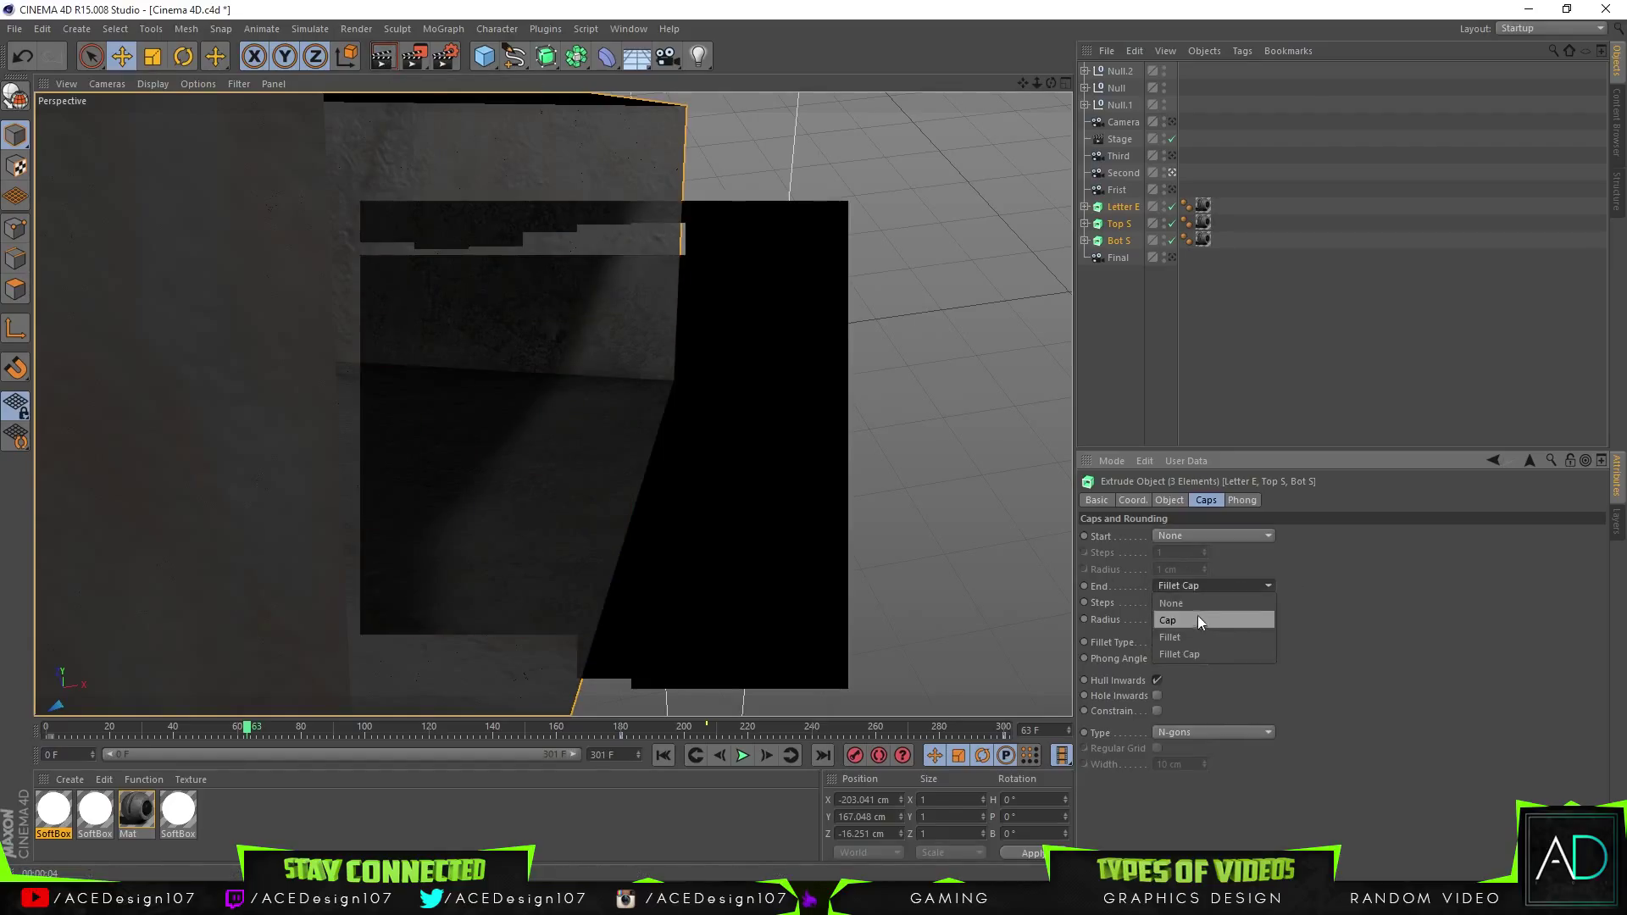
click(1199, 604)
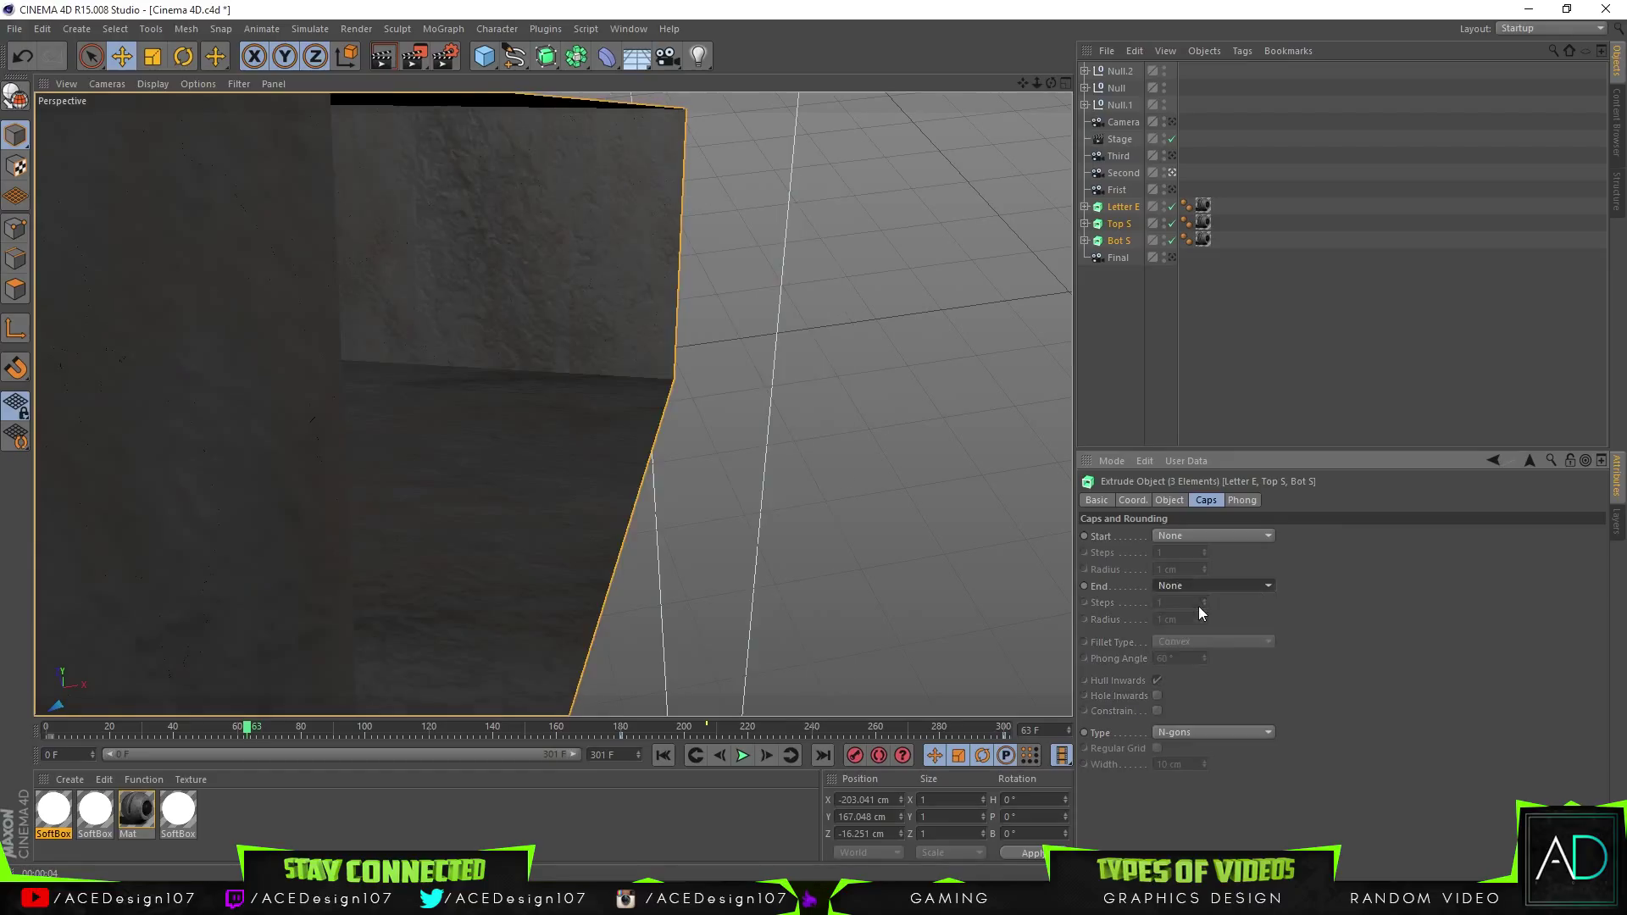
Undo the start and end cap changes on Letter E, Top S and Bot S
click(1123, 208)
click(1115, 225)
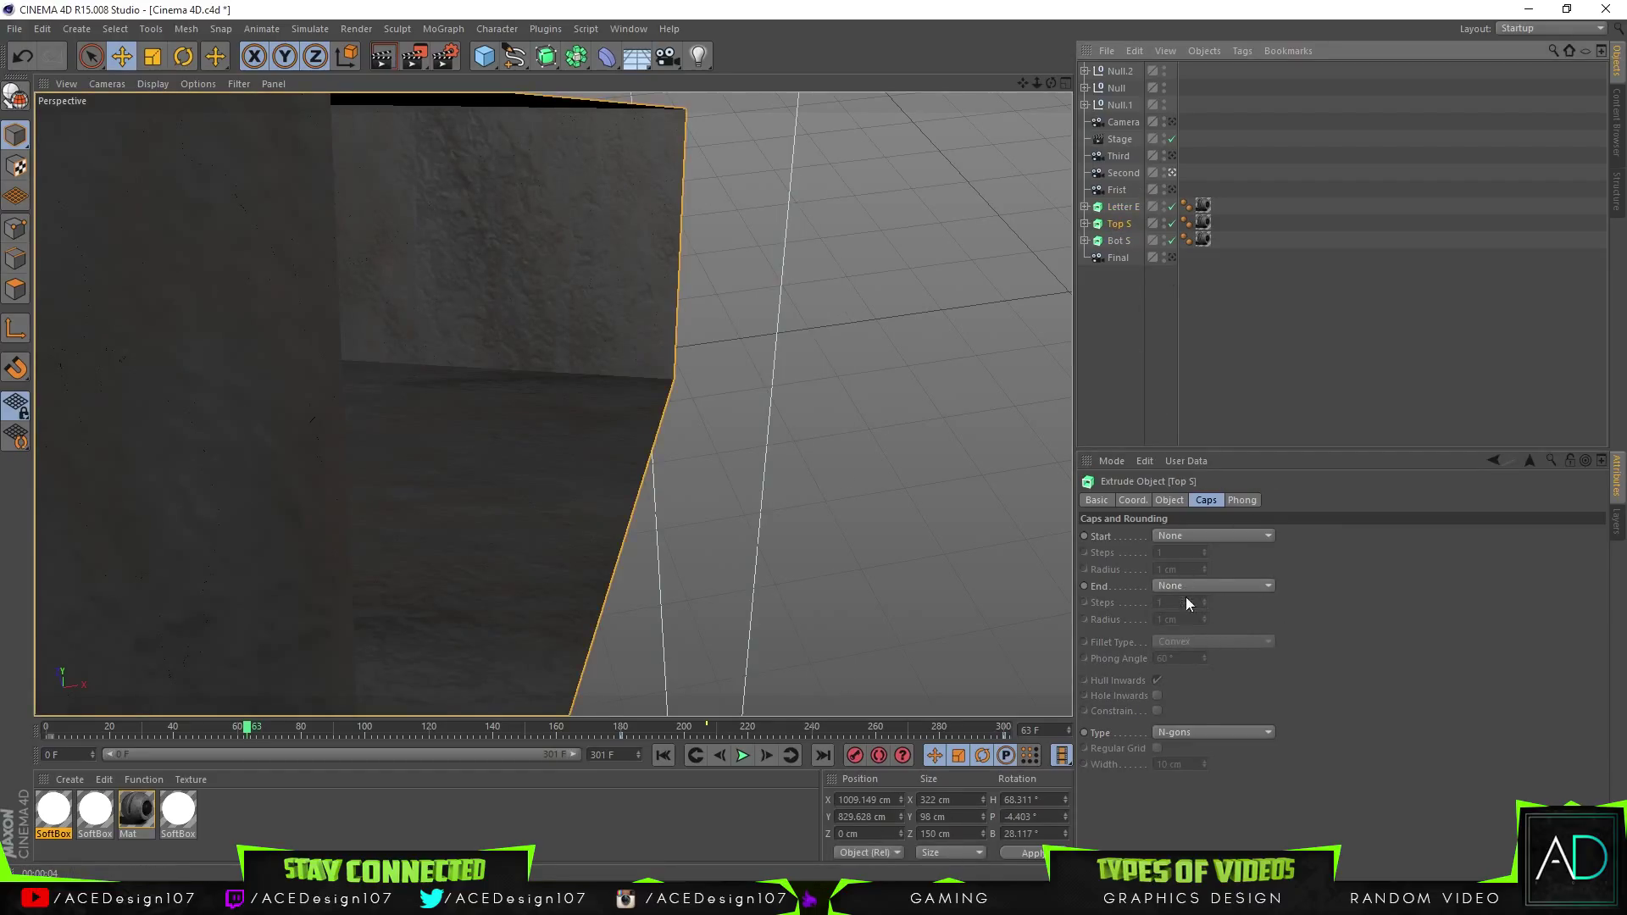
click(1109, 242)
key(ctrl+z)
key(ctrl+z)
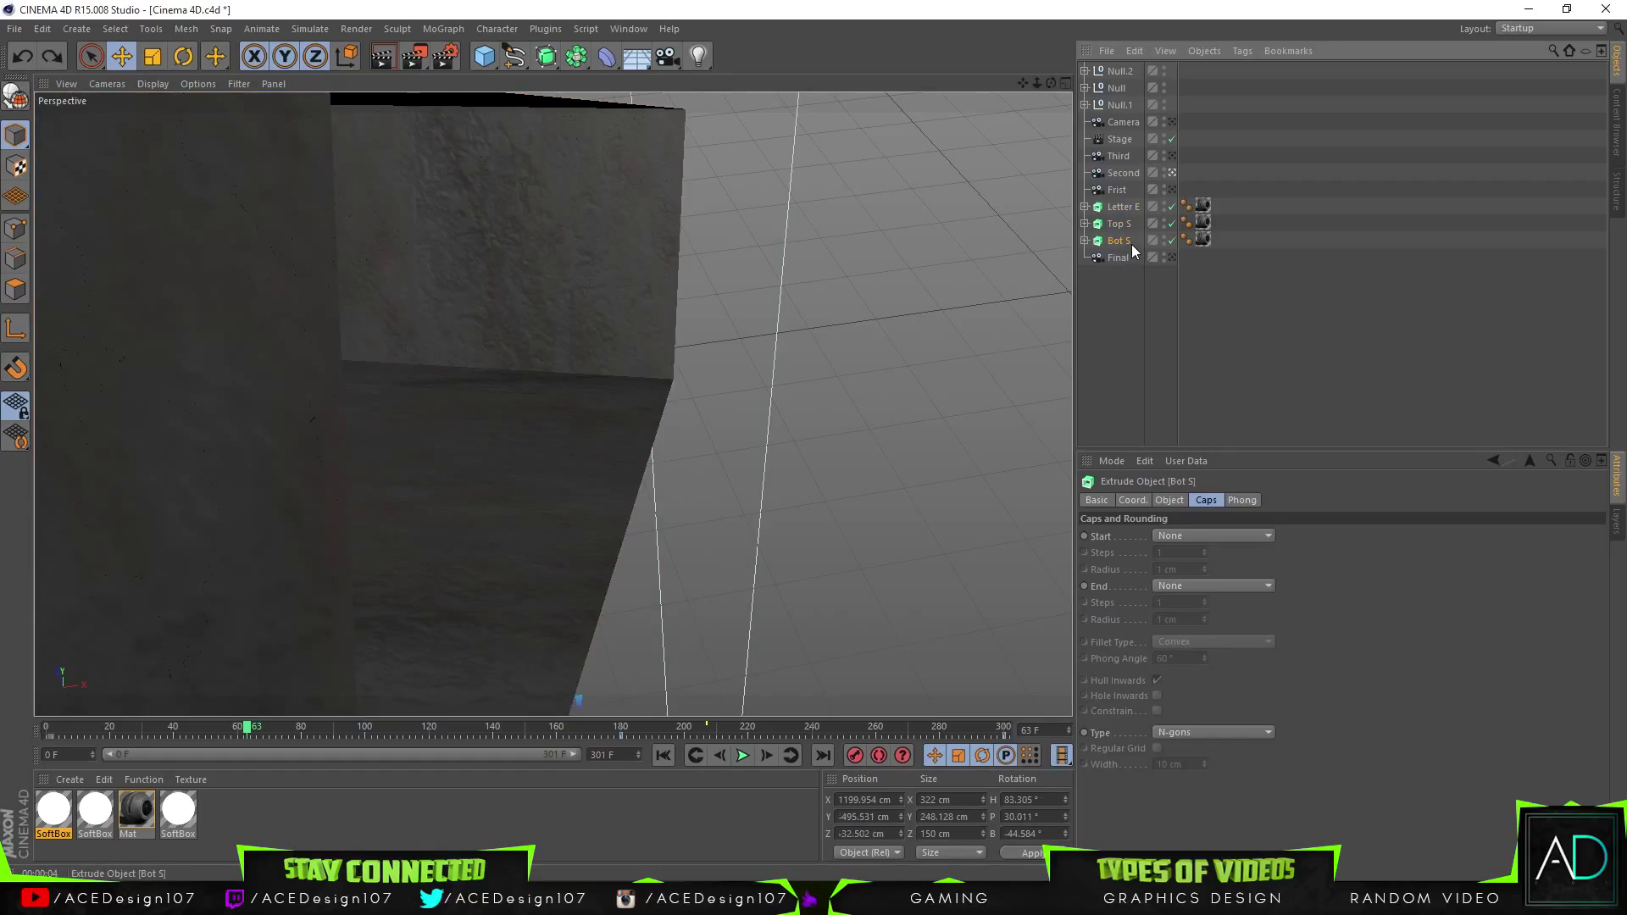
shift+click(1112, 249)
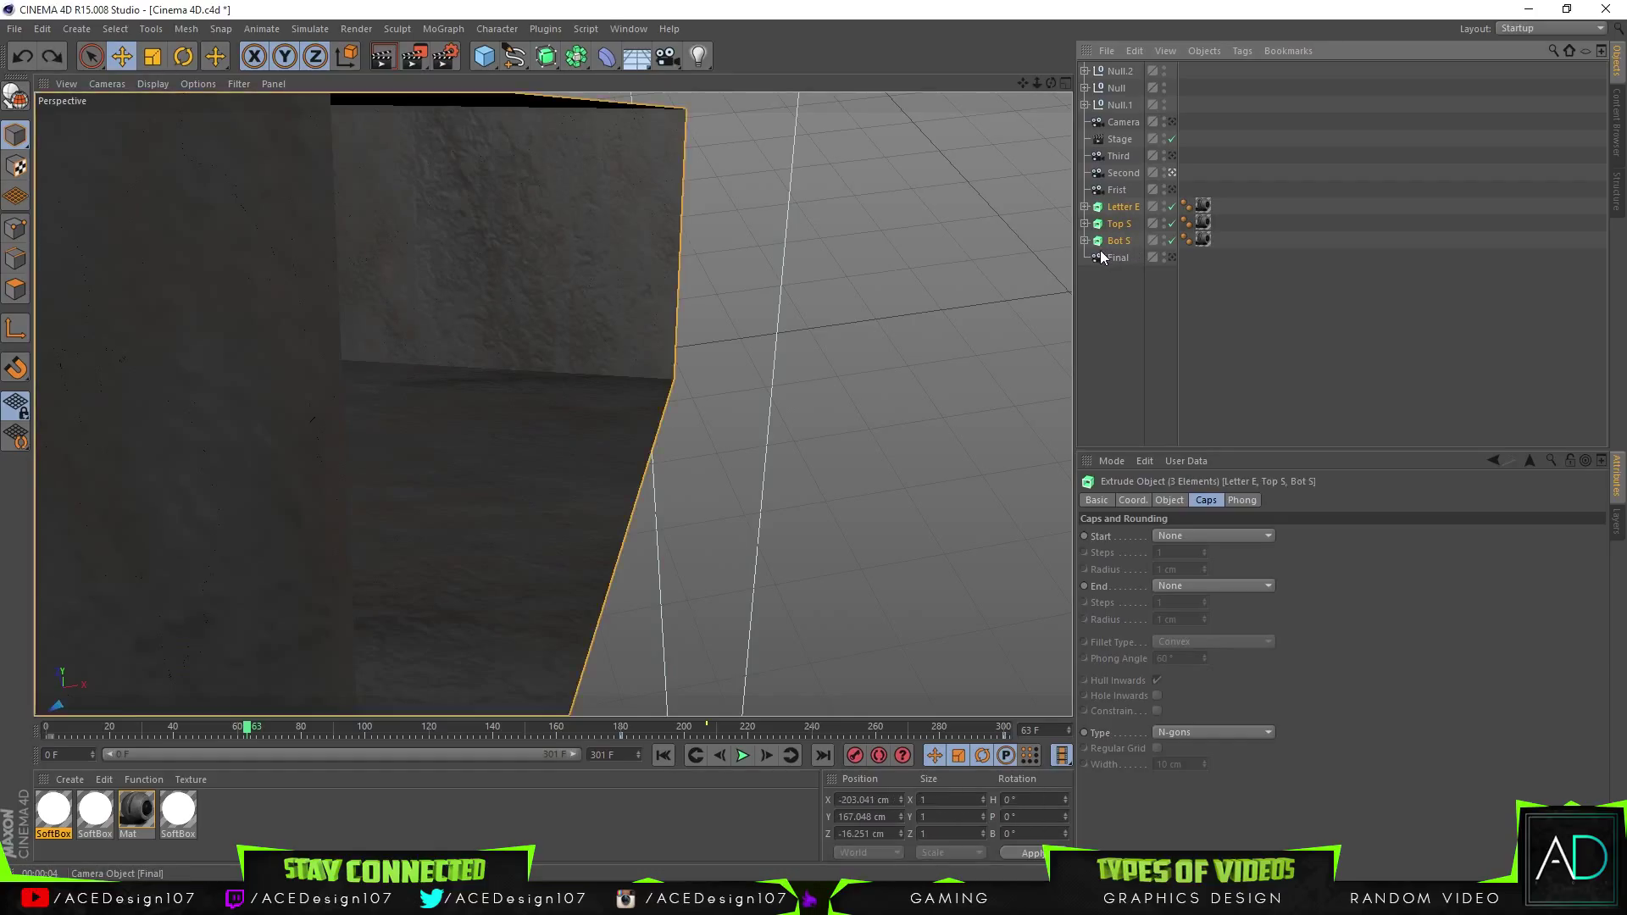
key(ctrl+z)
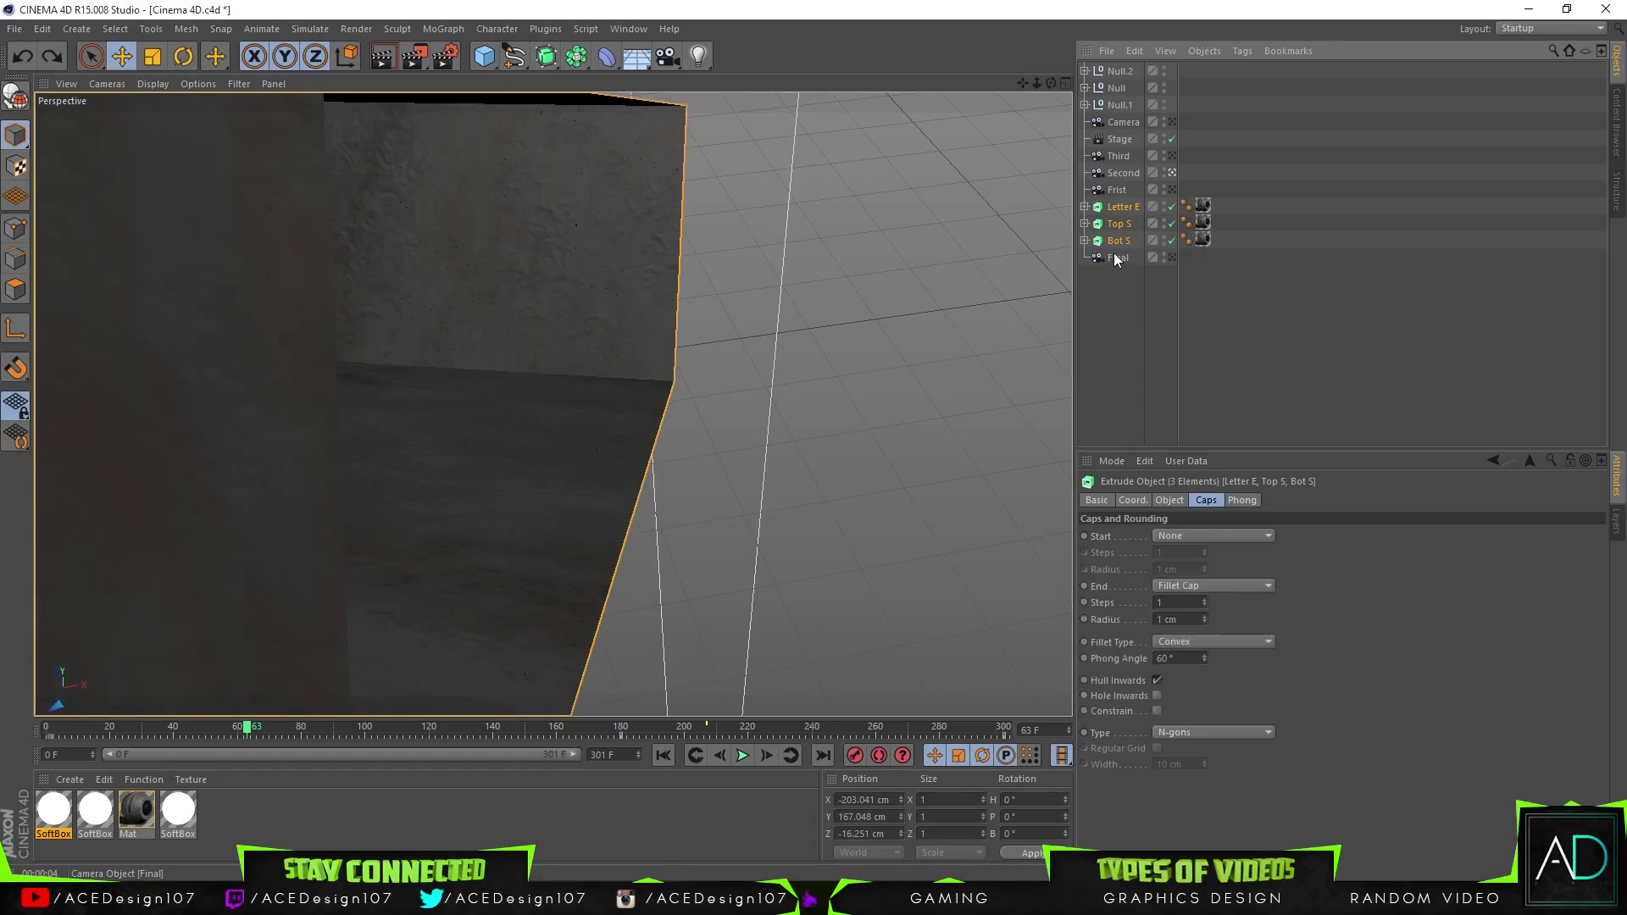
key(ctrl+z)
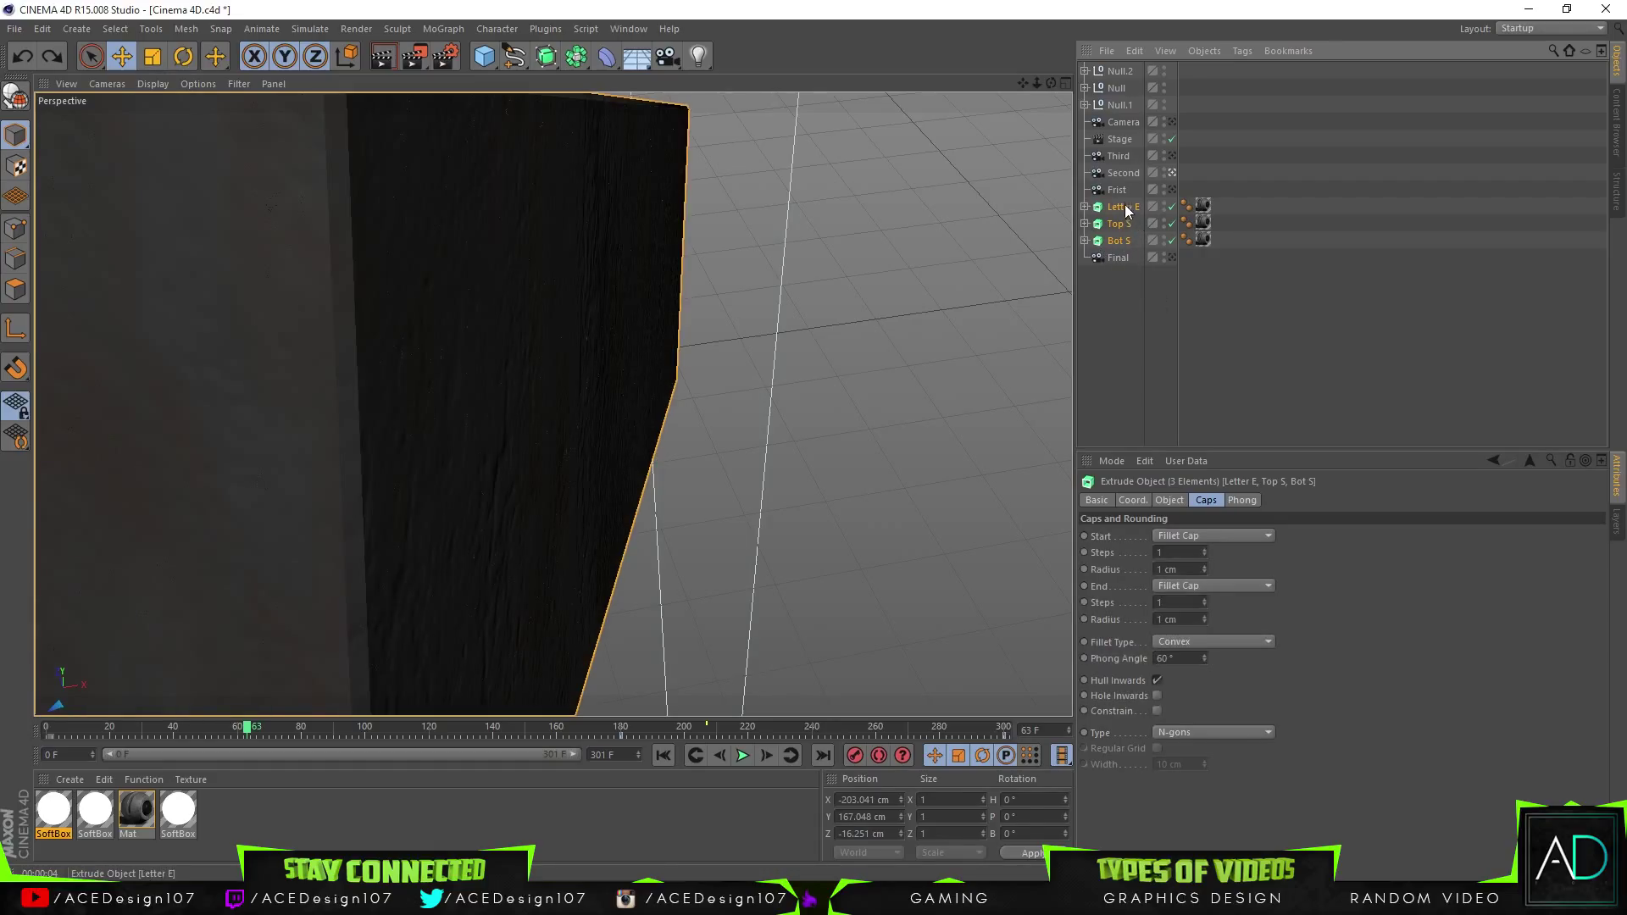
Try a start cap radius of 0.5 on Letter E and restore it to 1 cm
click(1119, 241)
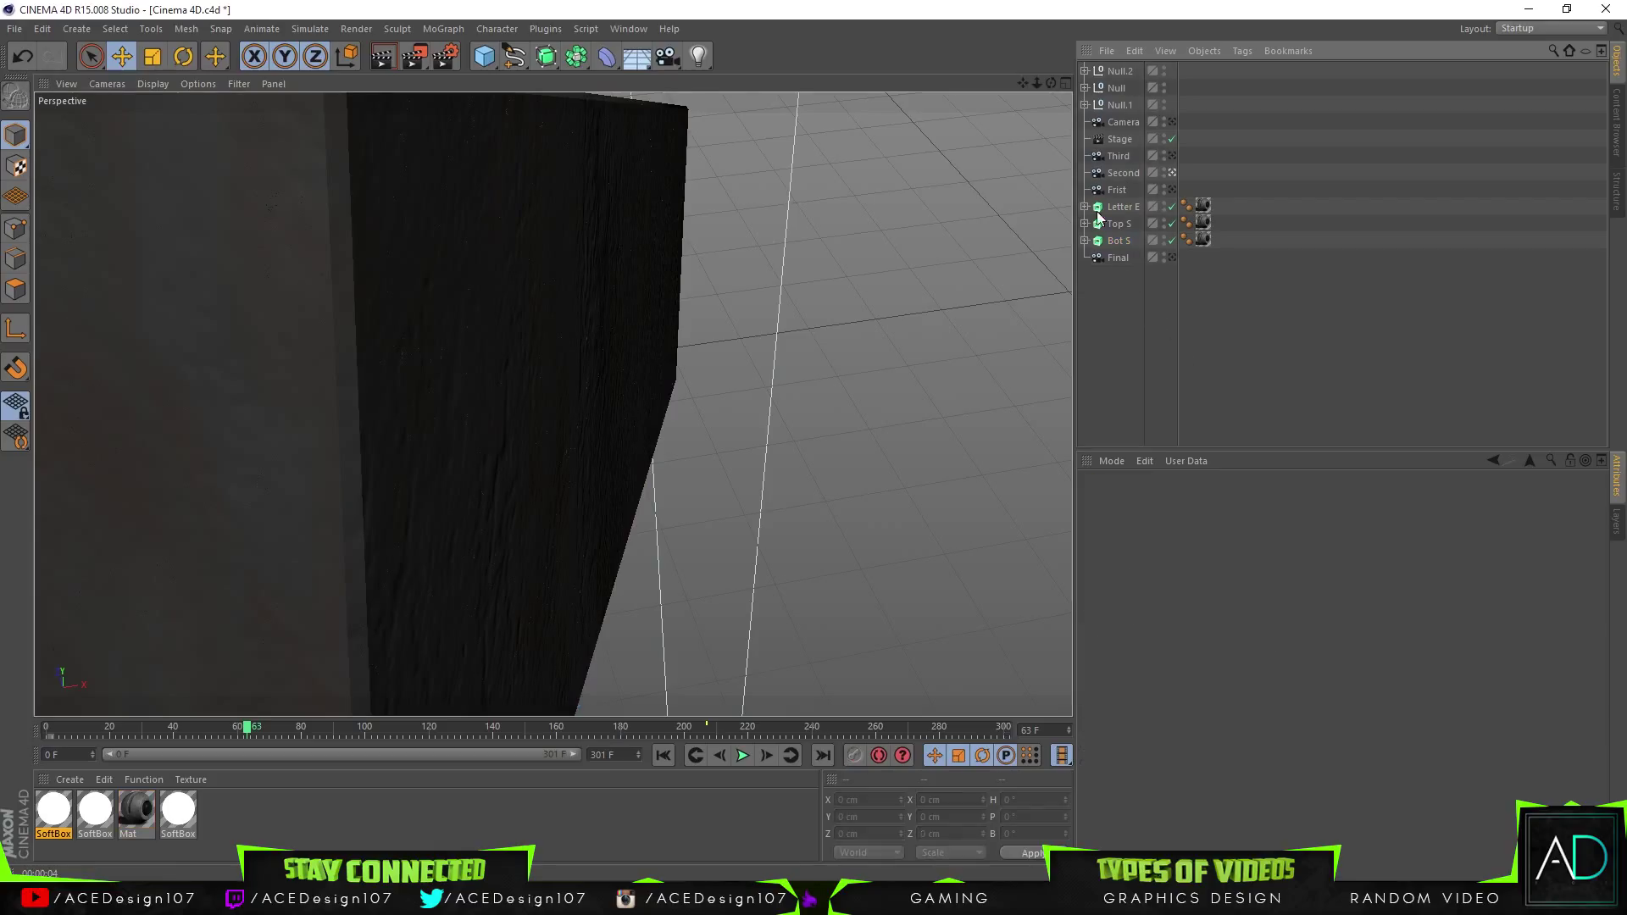
click(1116, 209)
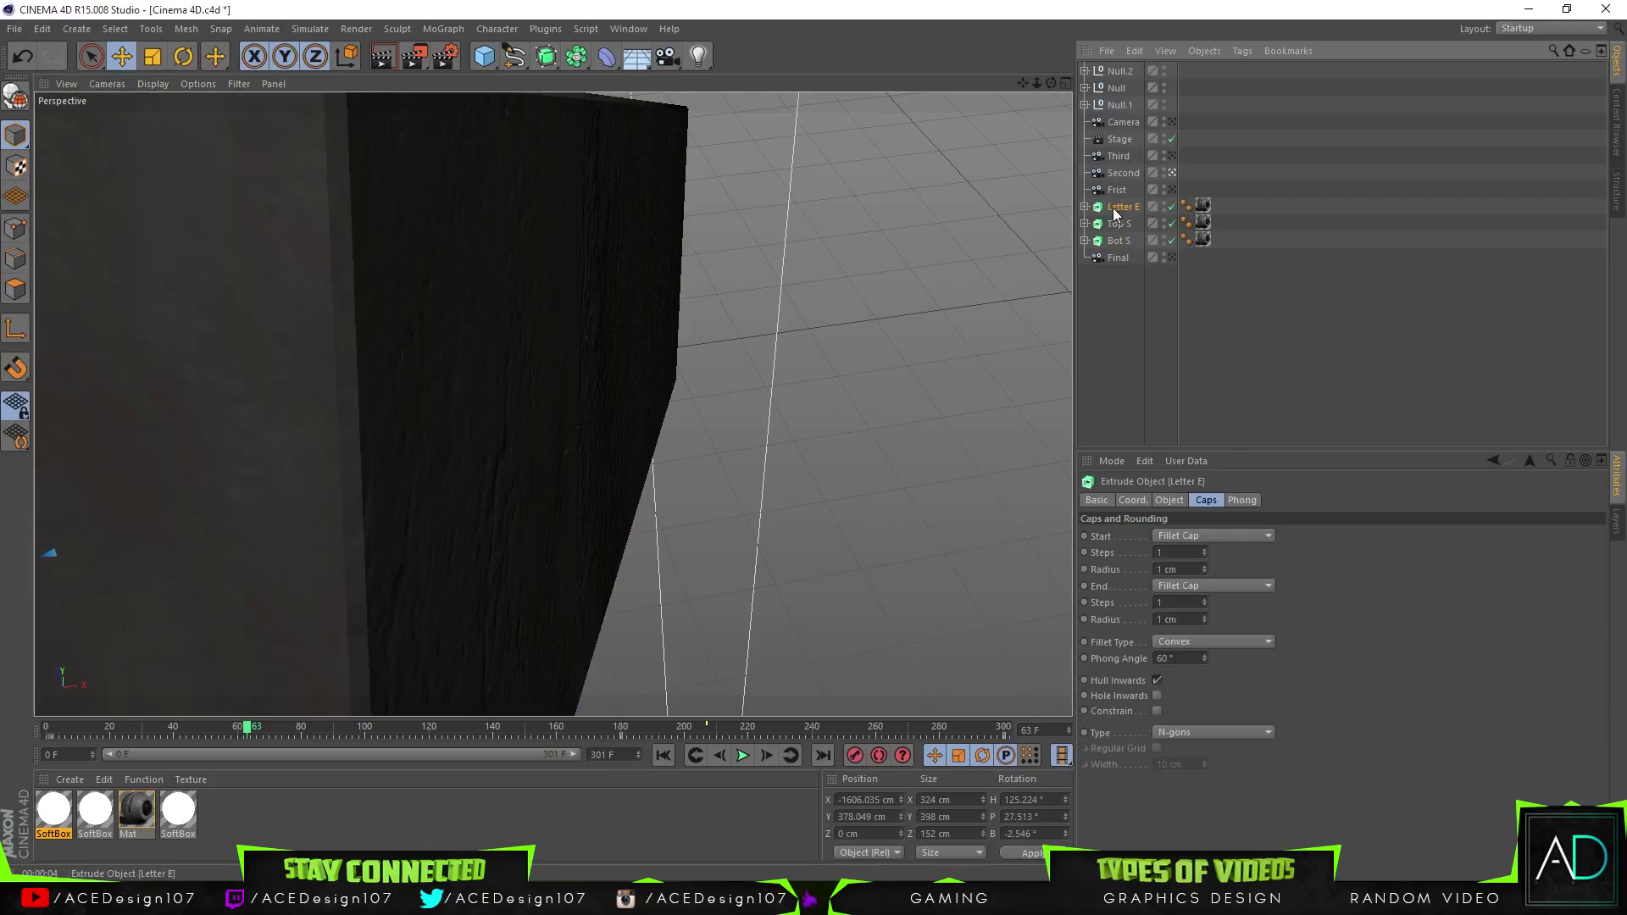
double_click(1188, 553)
text(0.5)
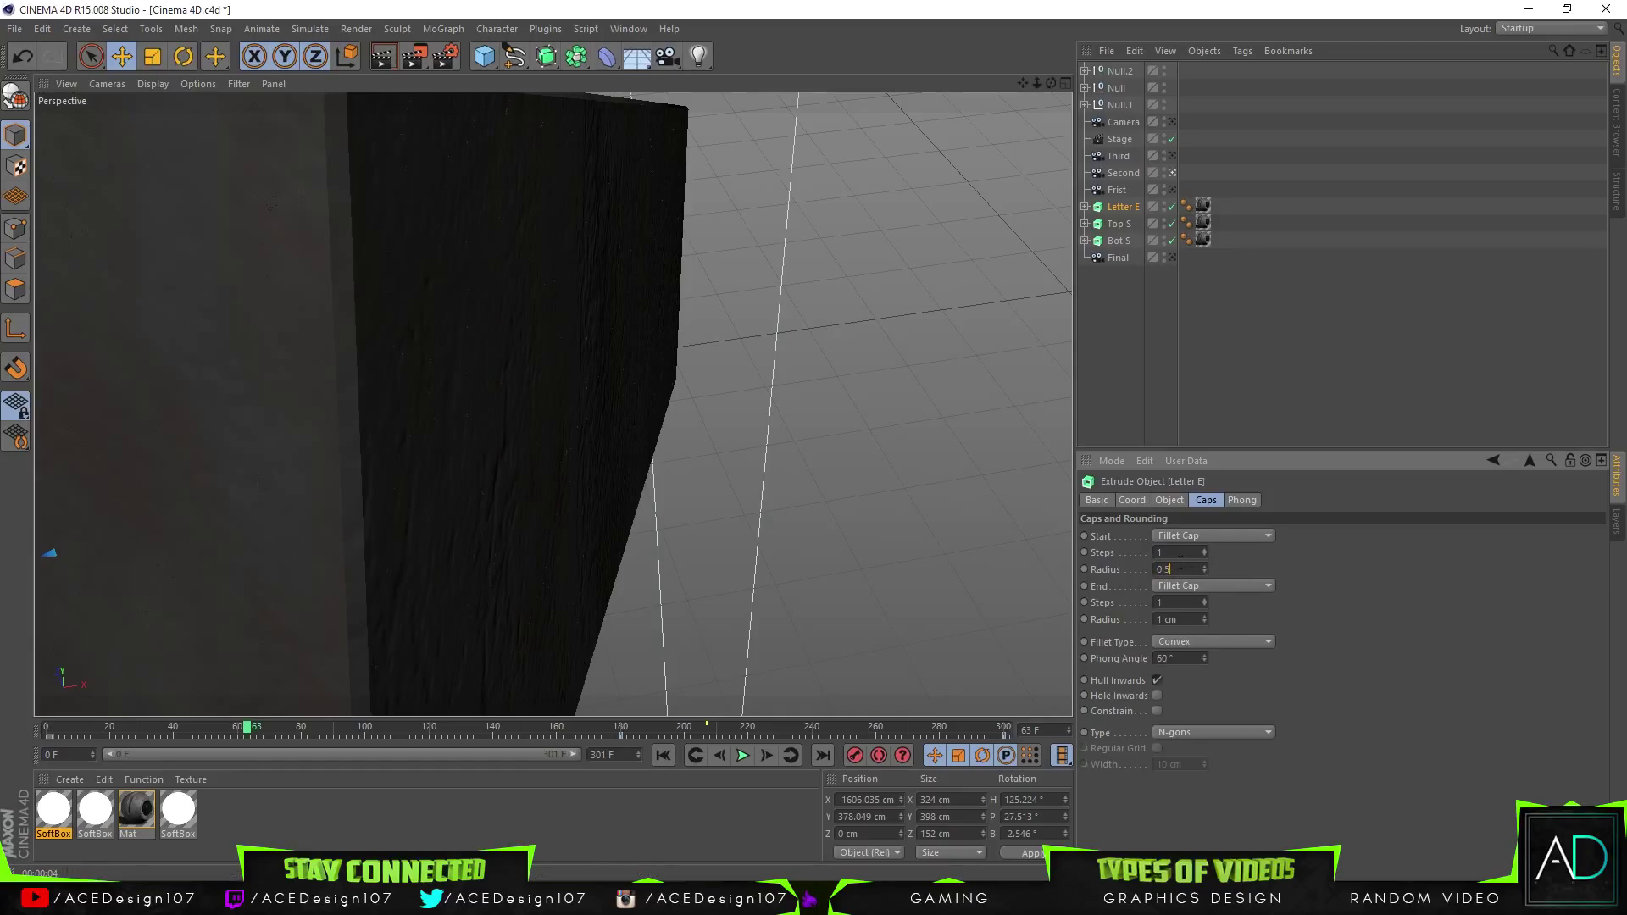
key(ctrl+a)
text(1)
Render a preview of the Second camera's shot at frame 87, and move the timeline on to frame 128
drag(252, 728, 323, 727)
click(373, 62)
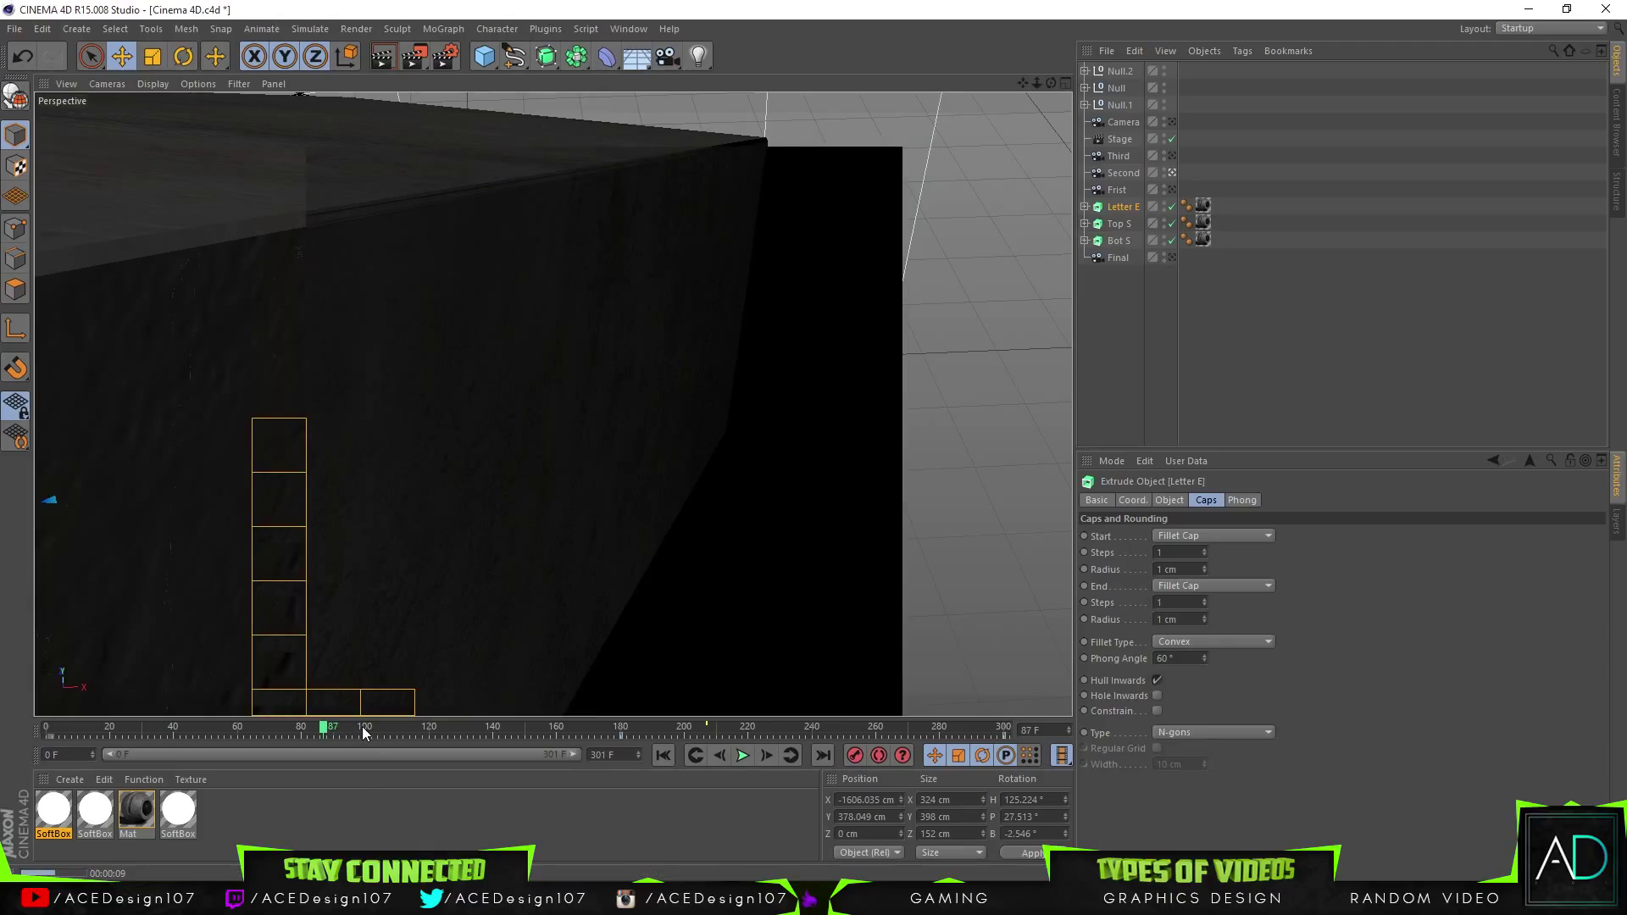
drag(364, 733, 453, 715)
Duplicate the Null.2 light group and set the timeline to frame 127 for the Third camera's shot
click(1128, 73)
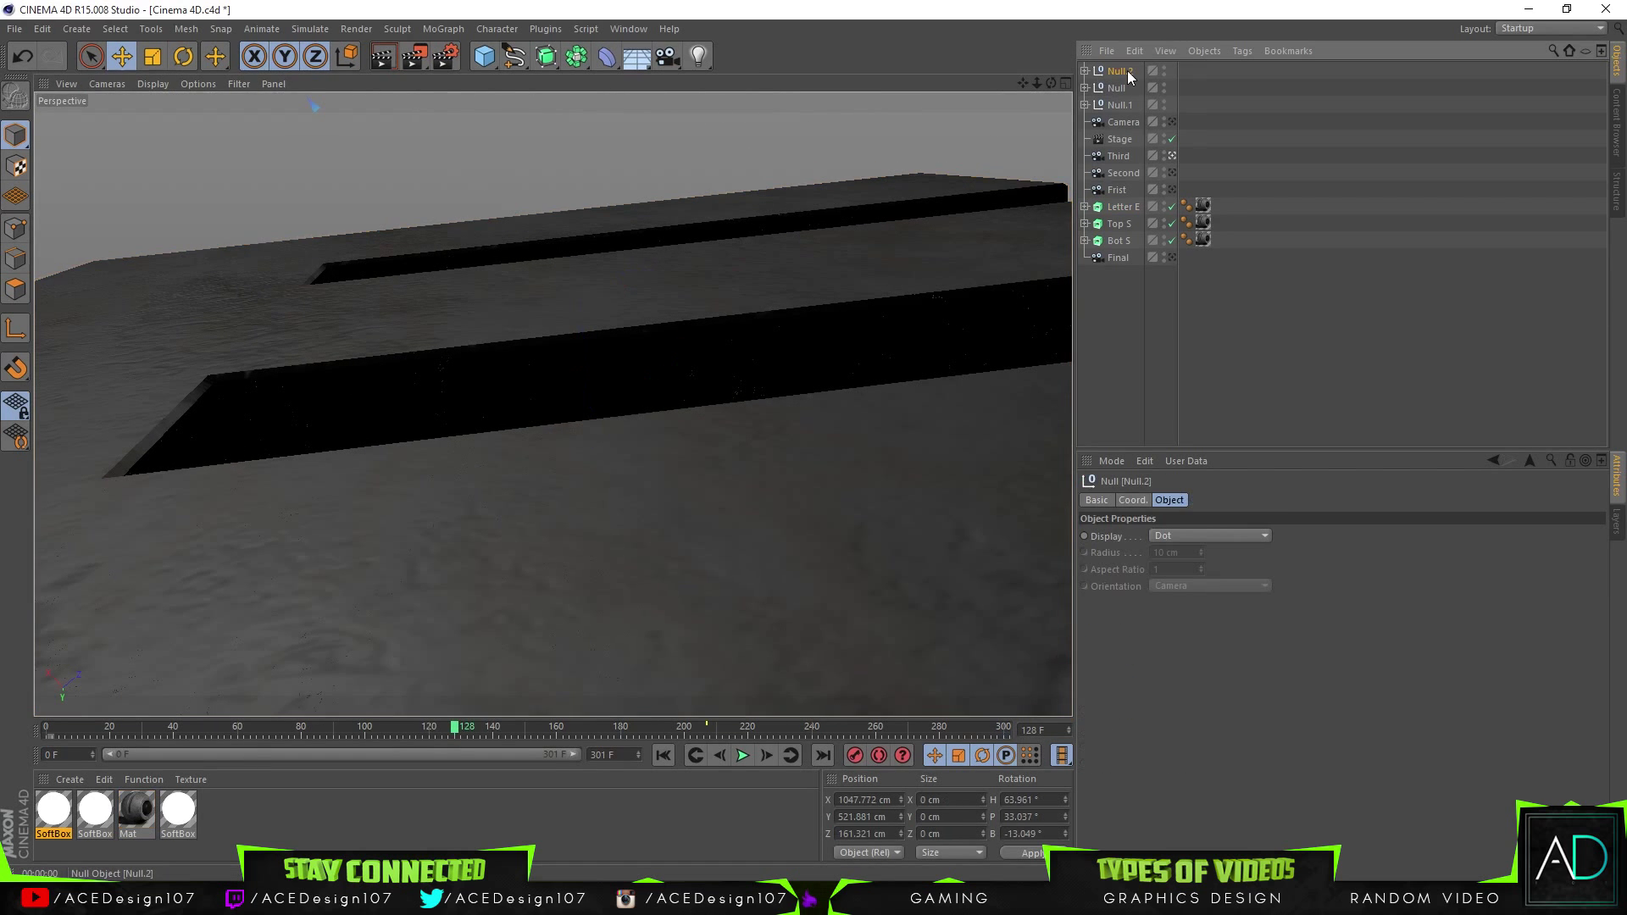
key(ctrl+c)
key(ctrl+v)
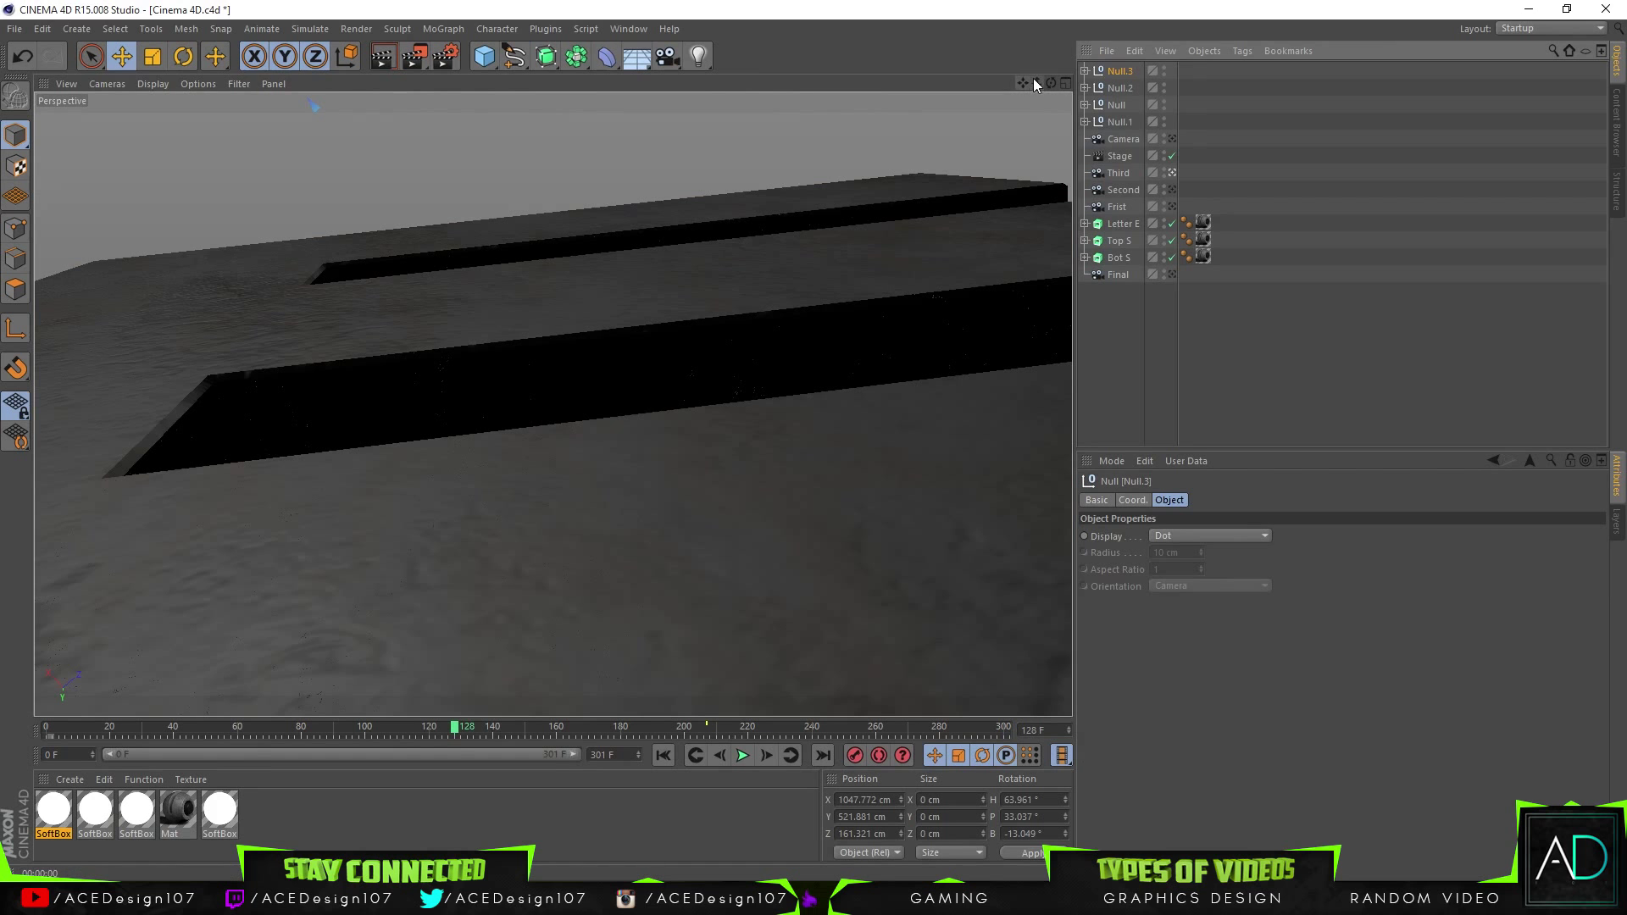
drag(1036, 79, 775, 233)
drag(425, 729, 418, 727)
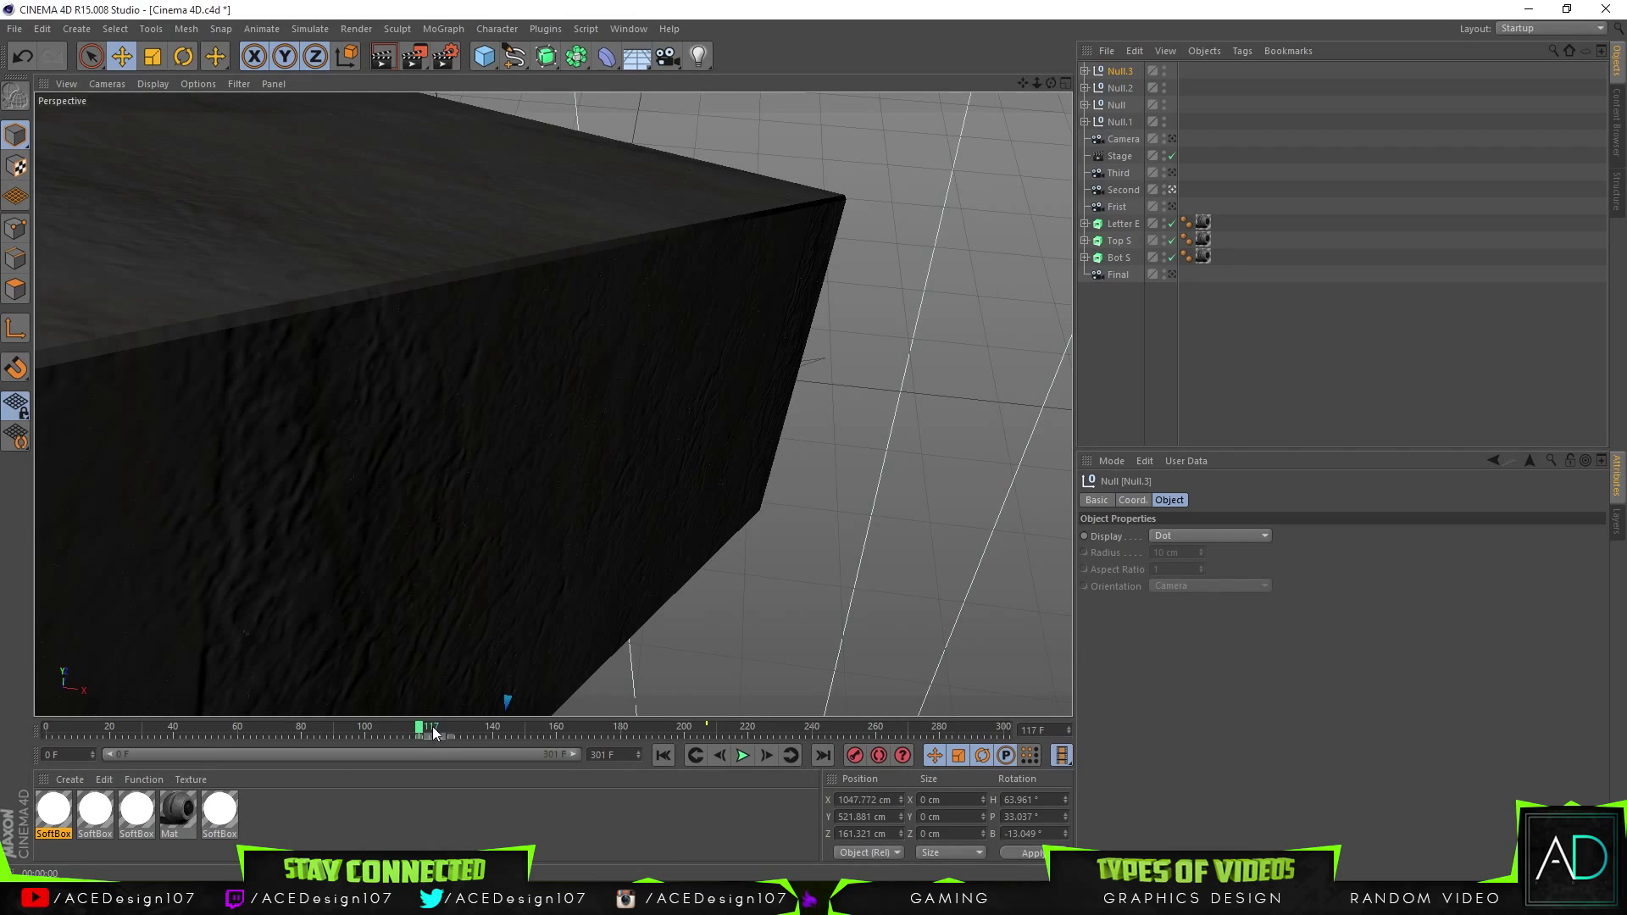
drag(420, 738, 451, 731)
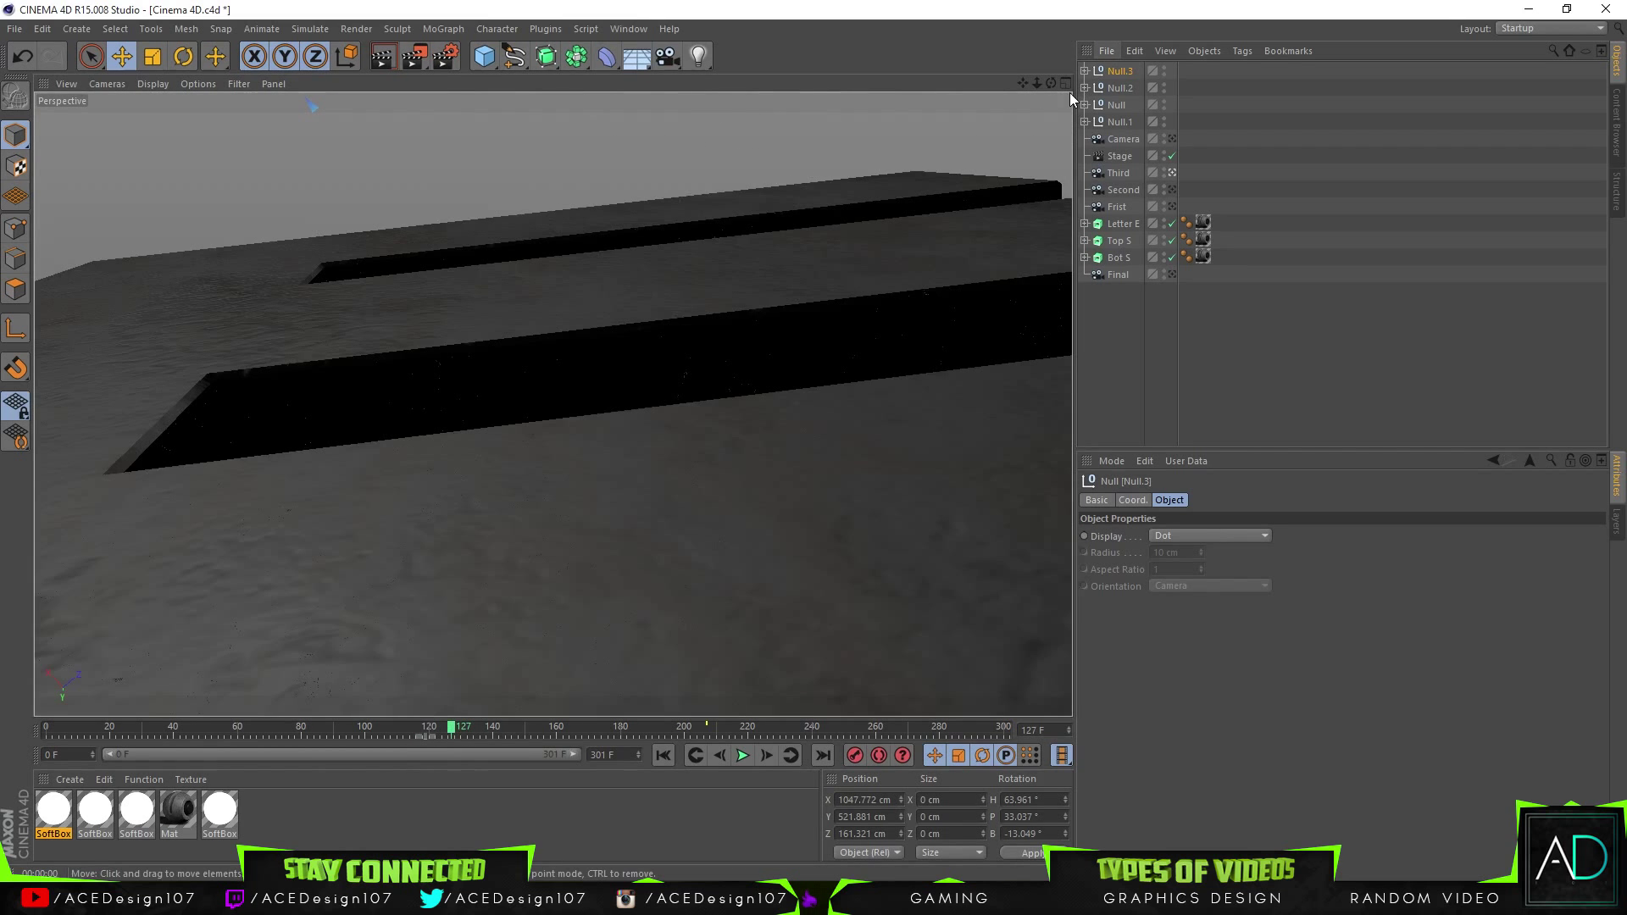
Move the Null.3 light group toward Letter E, to about X -2857, Y 1319, Z -970 cm, and advance to frame 128
mouse_move(1050, 84)
mouse_down()
mouse_move(945, 131)
mouse_move(928, 118)
mouse_move(1028, 88)
mouse_move(899, 100)
mouse_move(1021, 98)
mouse_move(920, 102)
mouse_move(1005, 122)
mouse_move(1047, 157)
mouse_move(1044, 83)
mouse_up()
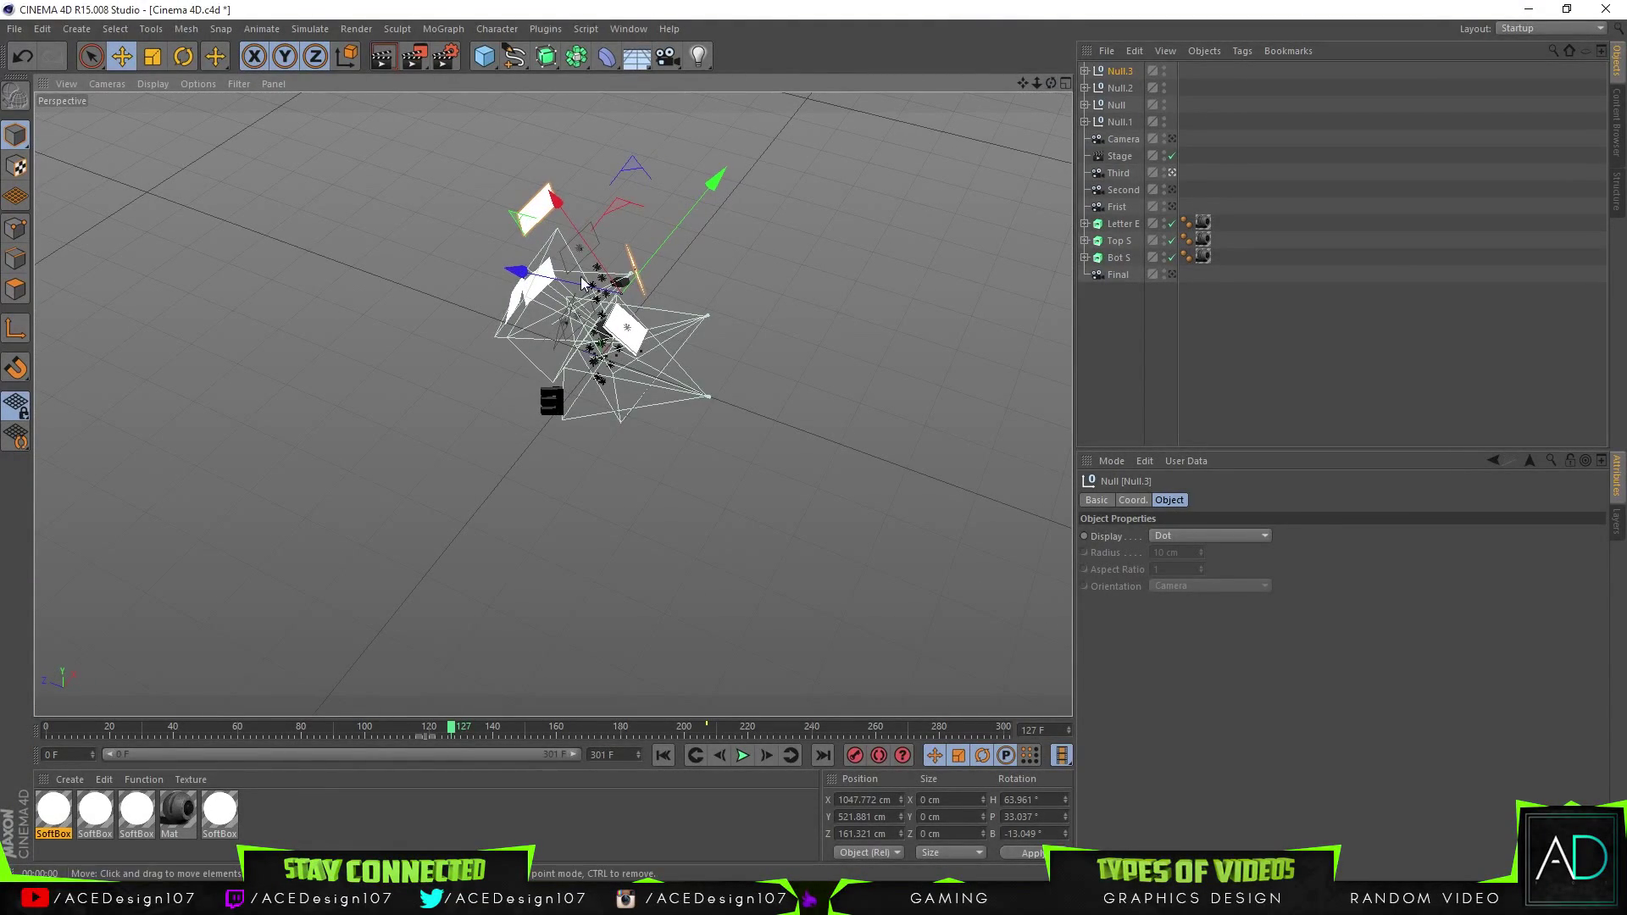
drag(575, 246, 735, 314)
drag(619, 434, 485, 417)
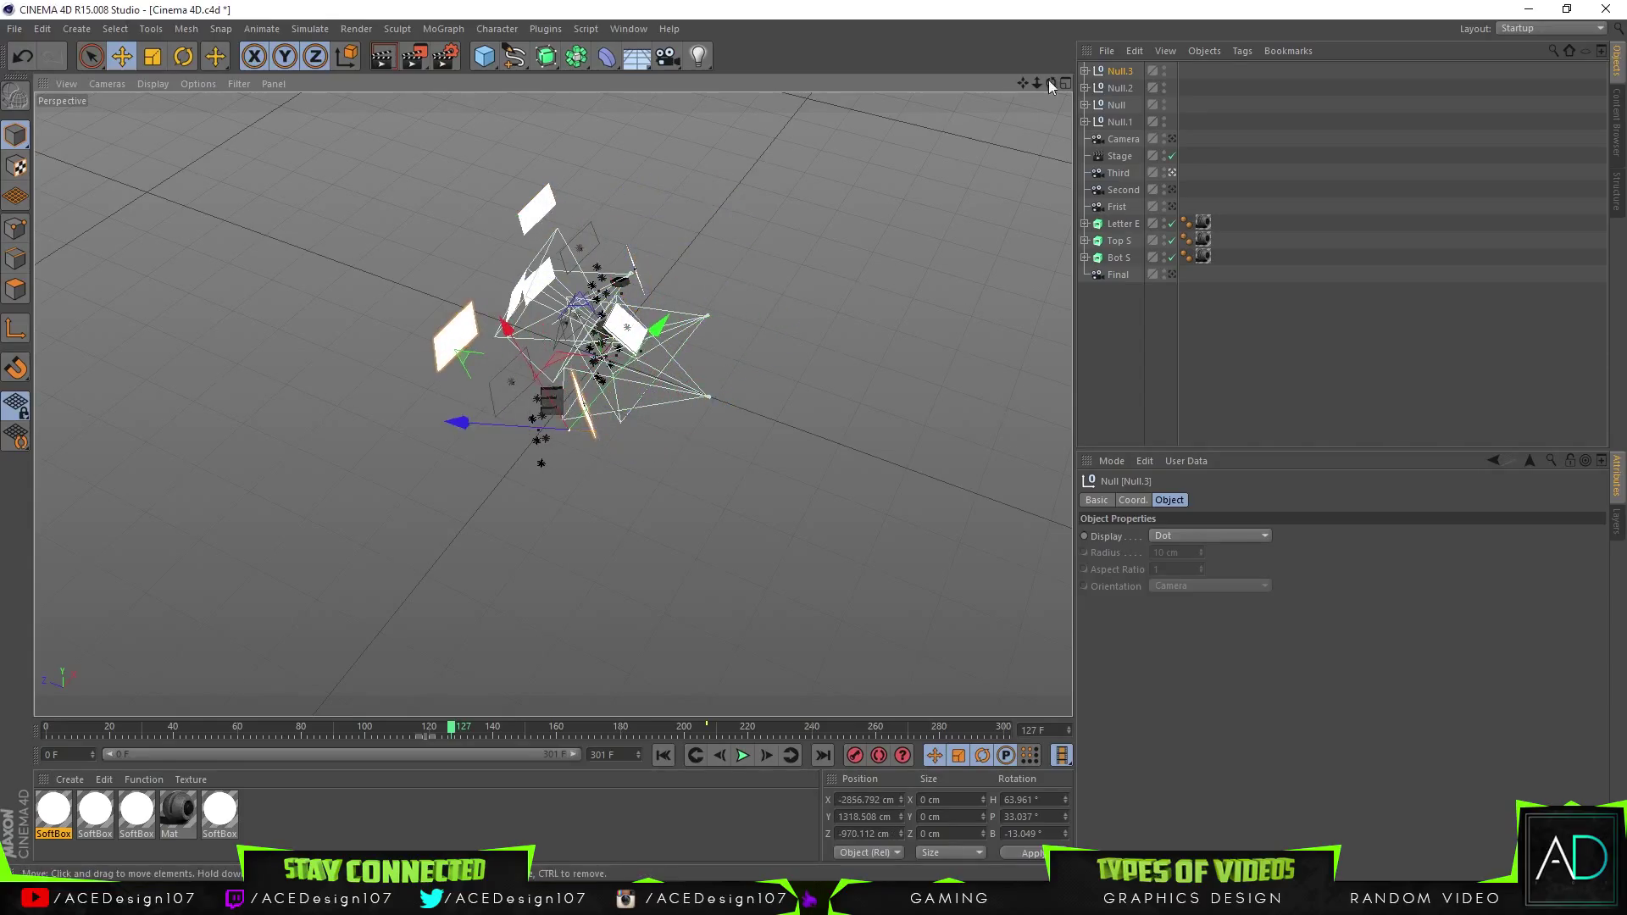
click(766, 756)
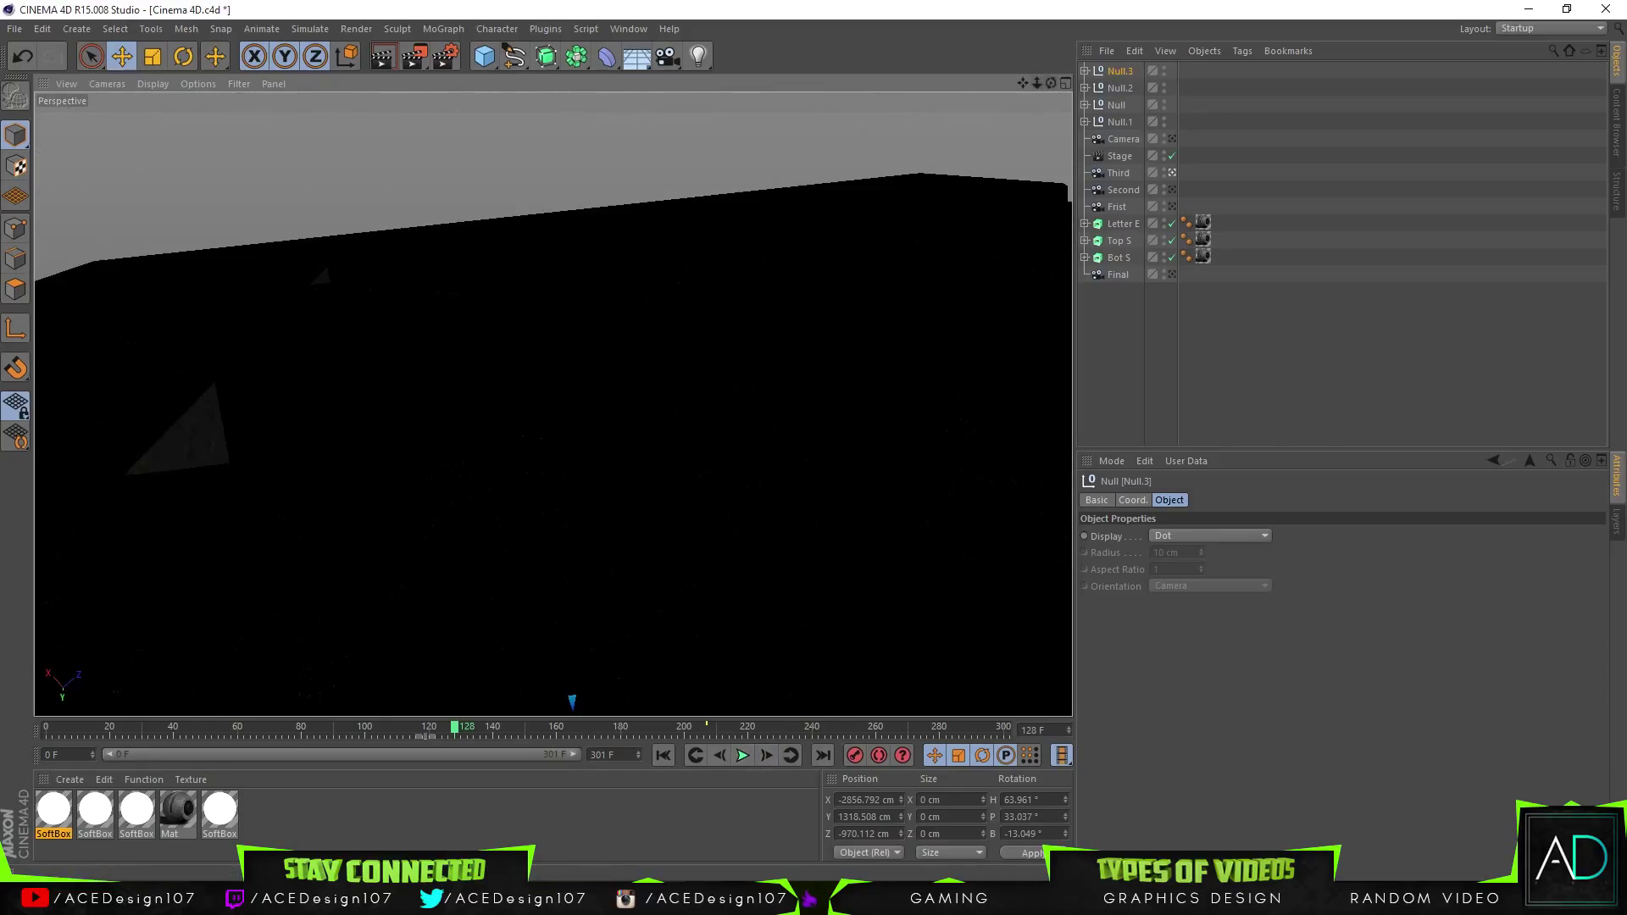
drag(1051, 83, 1221, 25)
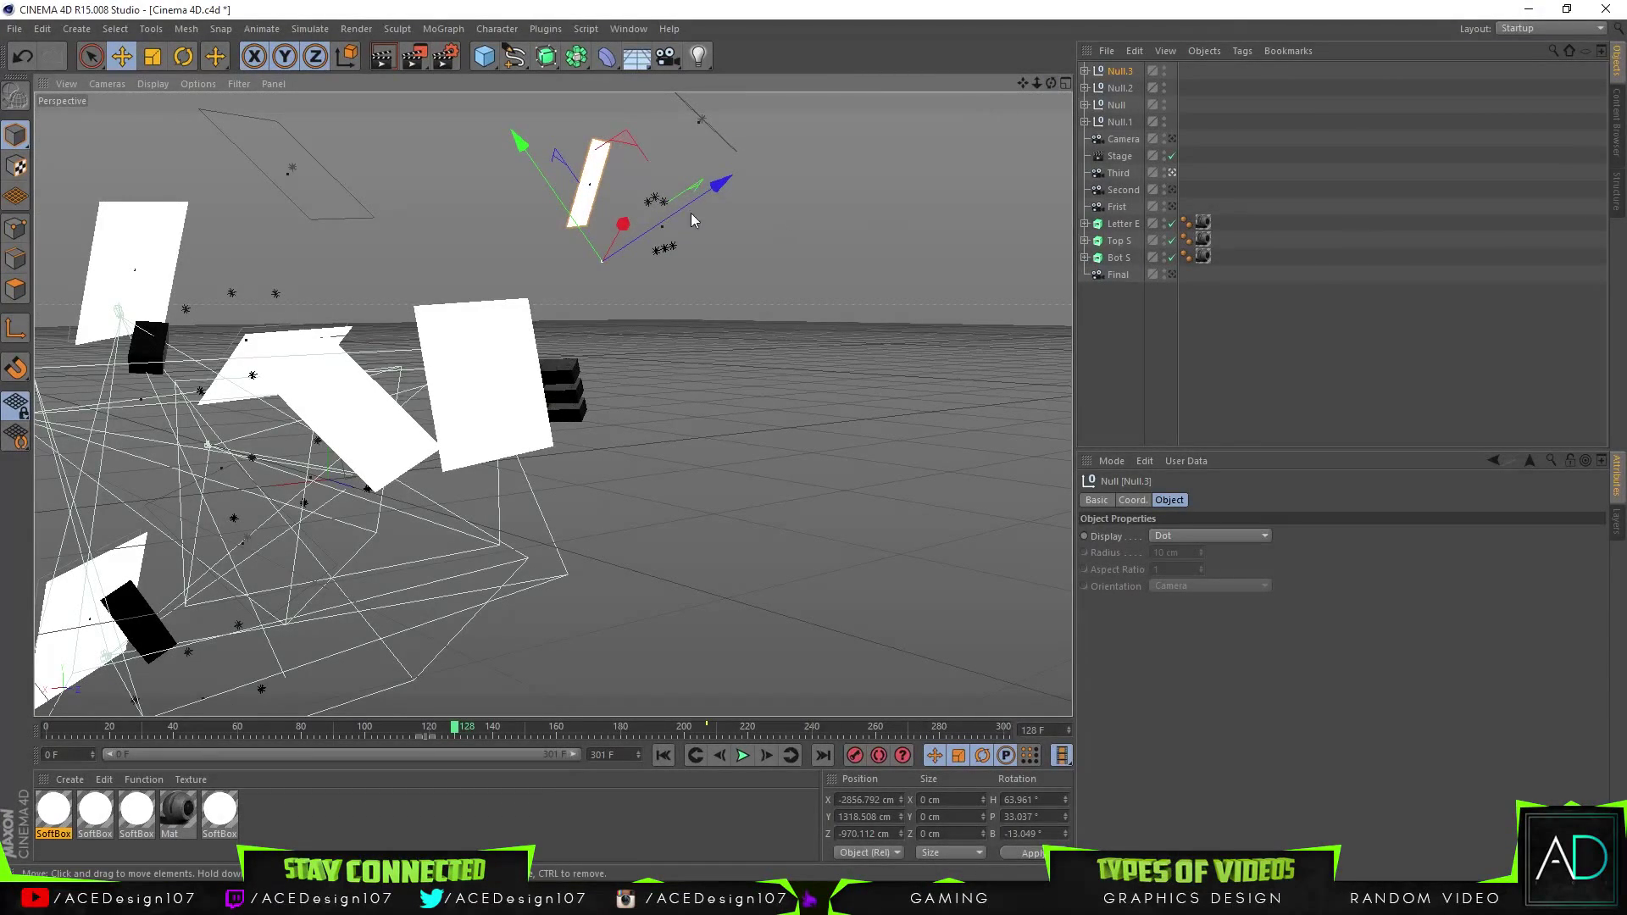
Move the Null.3 light group to about X 192, Y 224, Z 2505 cm and rotate it to about H 143°, P 15°, B -37°
drag(715, 188, 734, 555)
drag(619, 545, 529, 436)
mouse_move(1044, 88)
mouse_down()
mouse_move(1001, 119)
mouse_move(975, 77)
mouse_move(1045, 88)
mouse_up()
click(182, 57)
drag(509, 530, 647, 465)
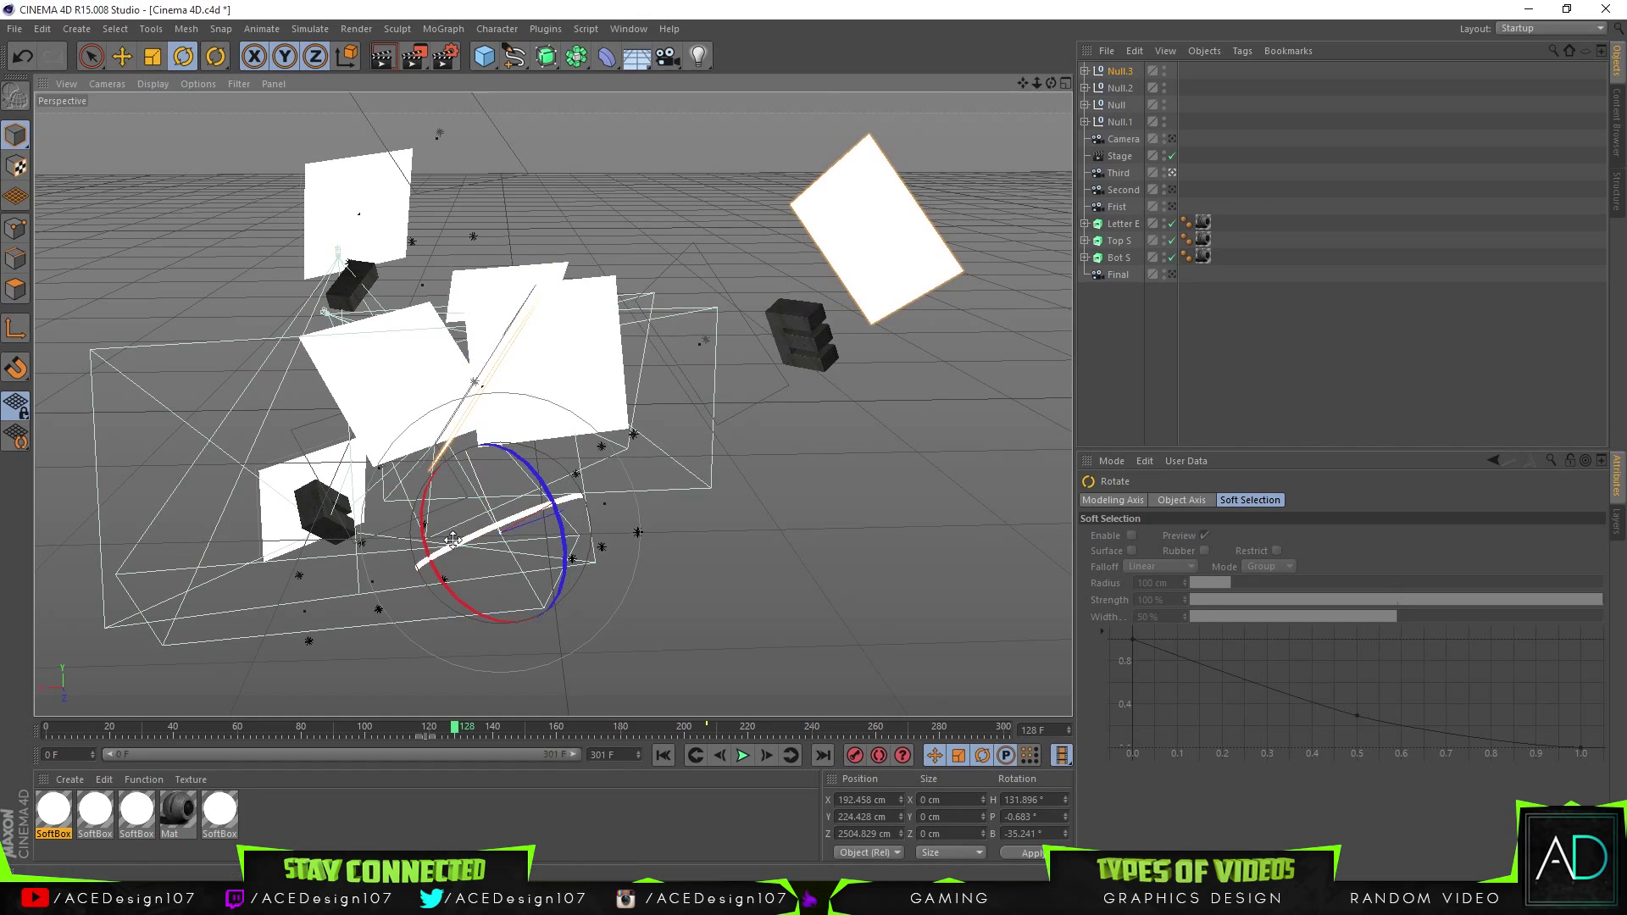
drag(436, 585, 420, 547)
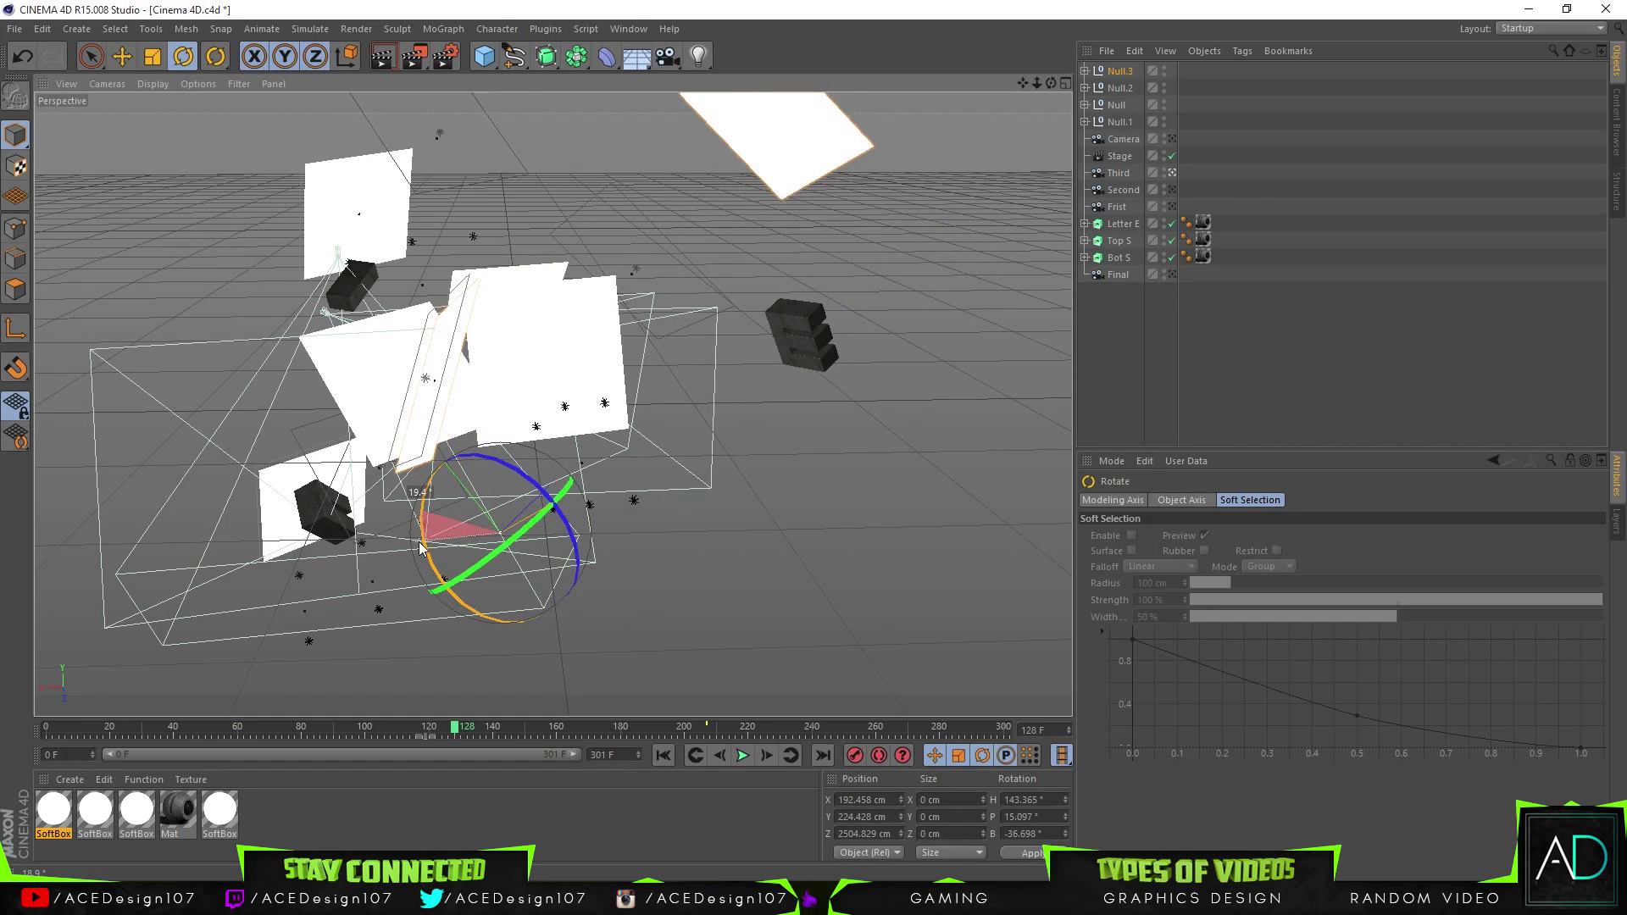
Move Null.3 beside Letter E to about X -1260, Y 615, Z 806 cm and render a preview at frame 129
click(122, 57)
drag(567, 476, 827, 280)
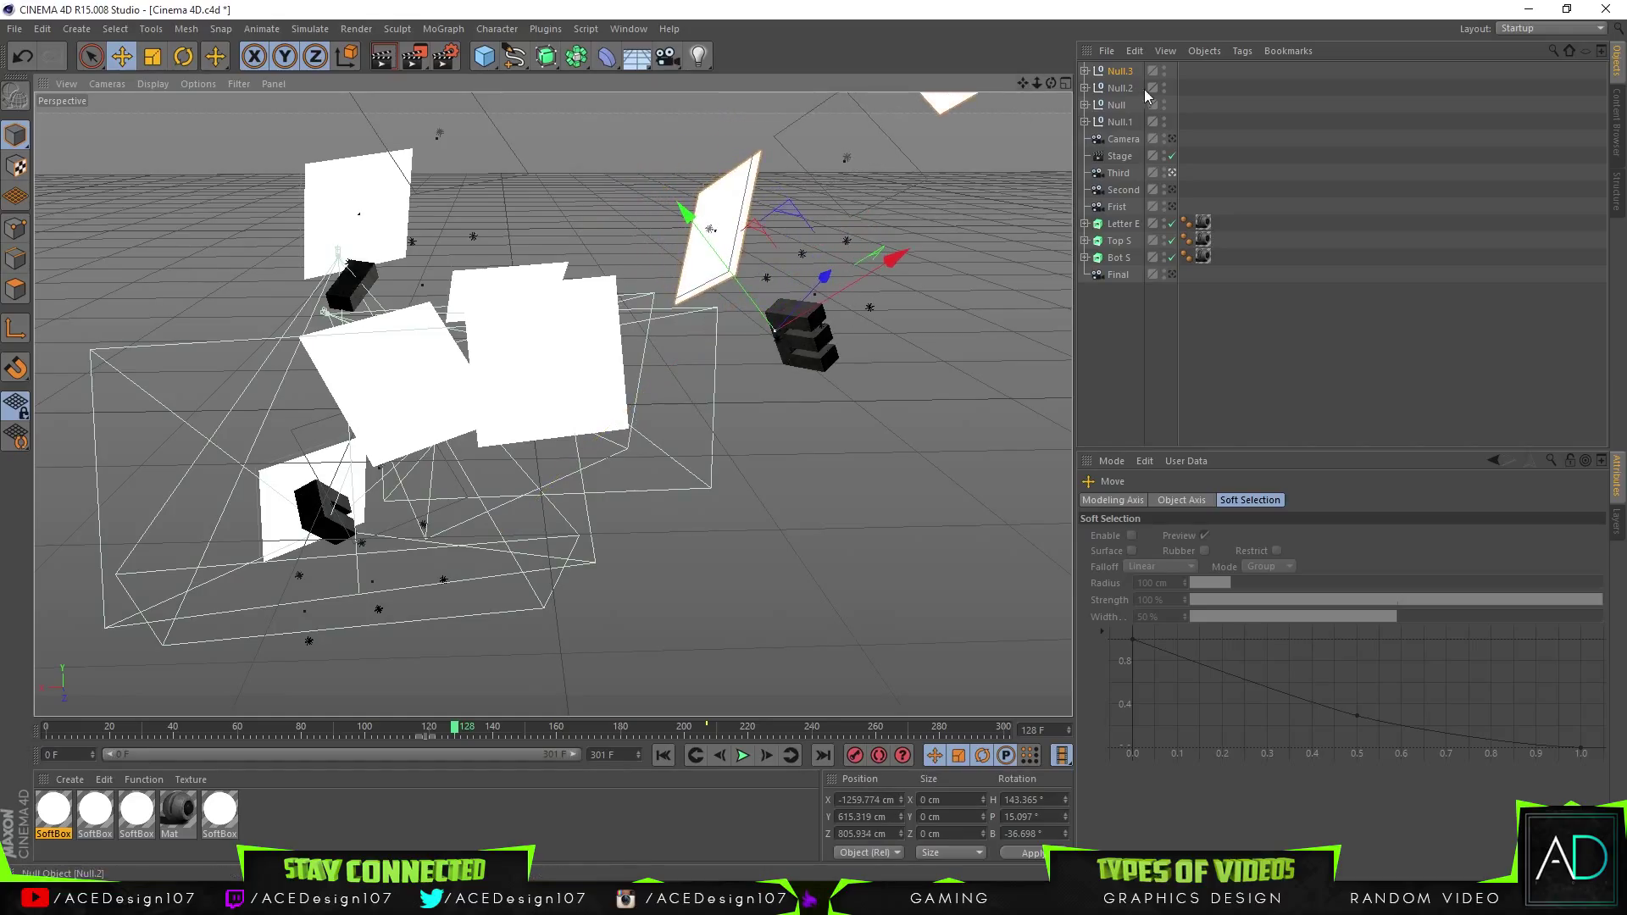
click(763, 756)
click(389, 59)
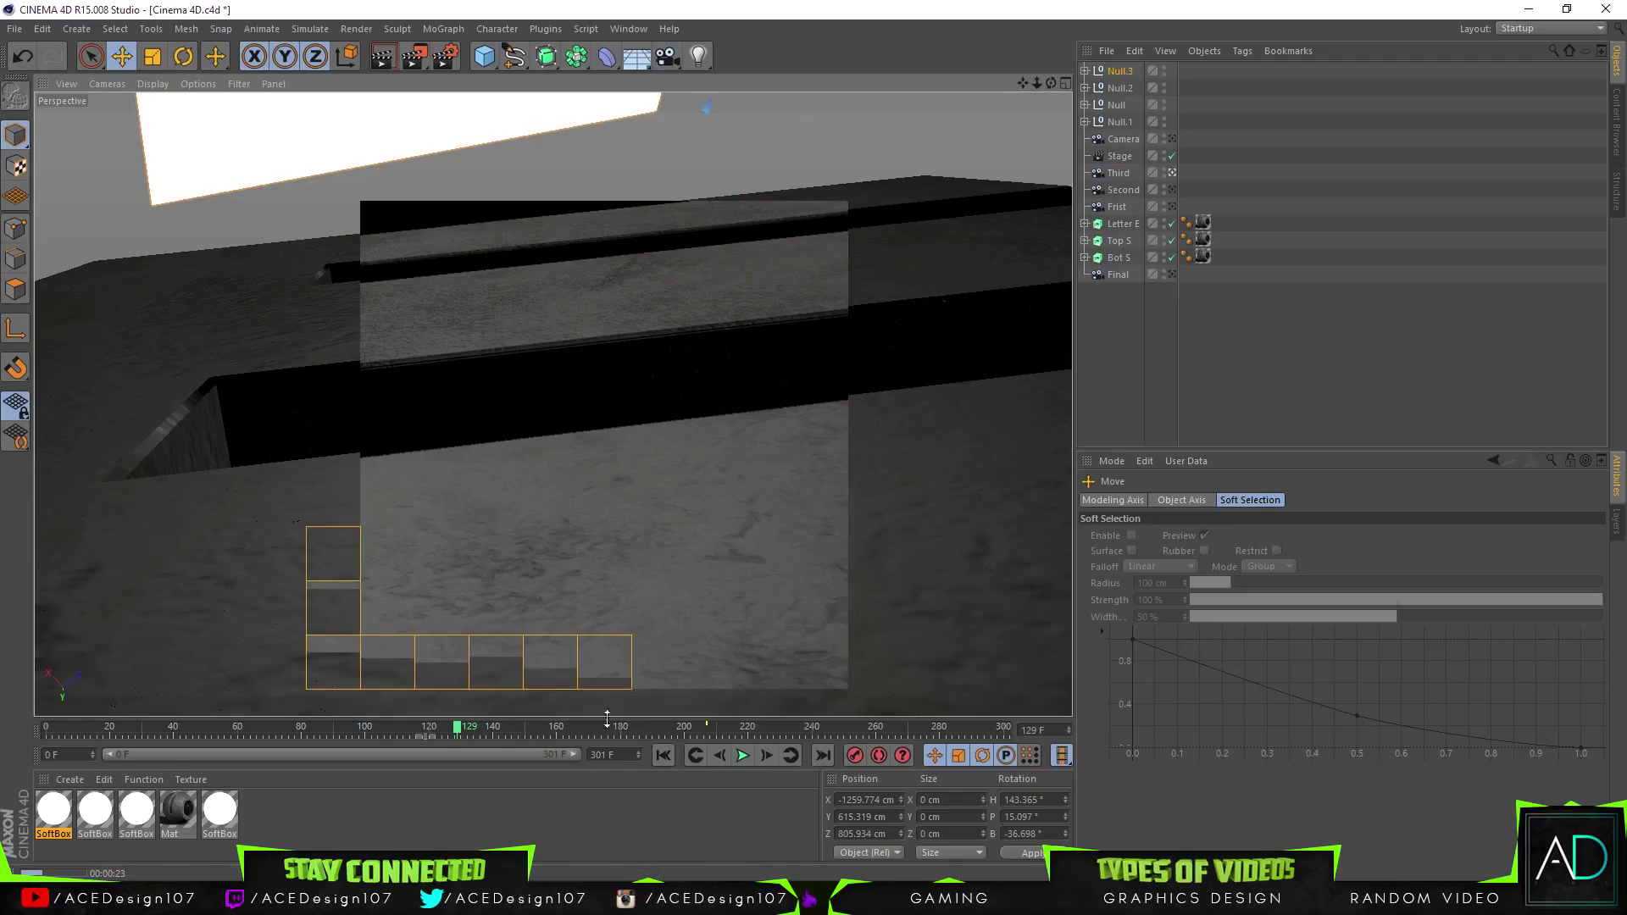
At frame 139, shift Null.3 to about X -1314, Y 640, Z 733 cm and render a preview at frame 140
mouse_move(458, 727)
mouse_down()
mouse_move(591, 732)
mouse_move(414, 726)
mouse_move(509, 726)
mouse_move(490, 727)
mouse_up()
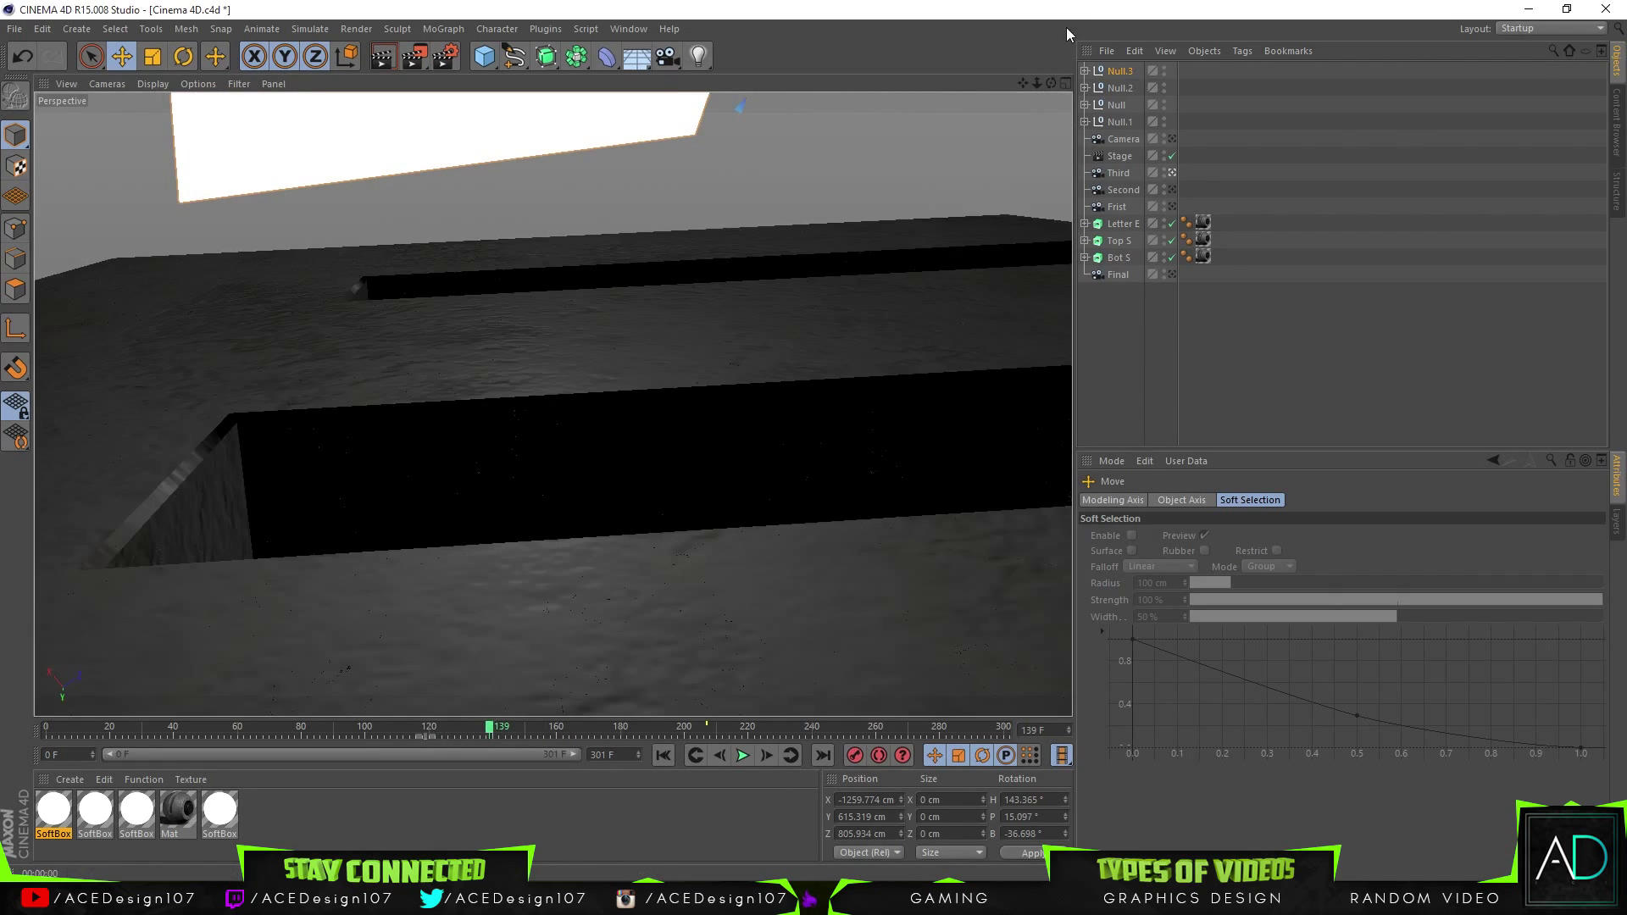
drag(1051, 83, 639, 246)
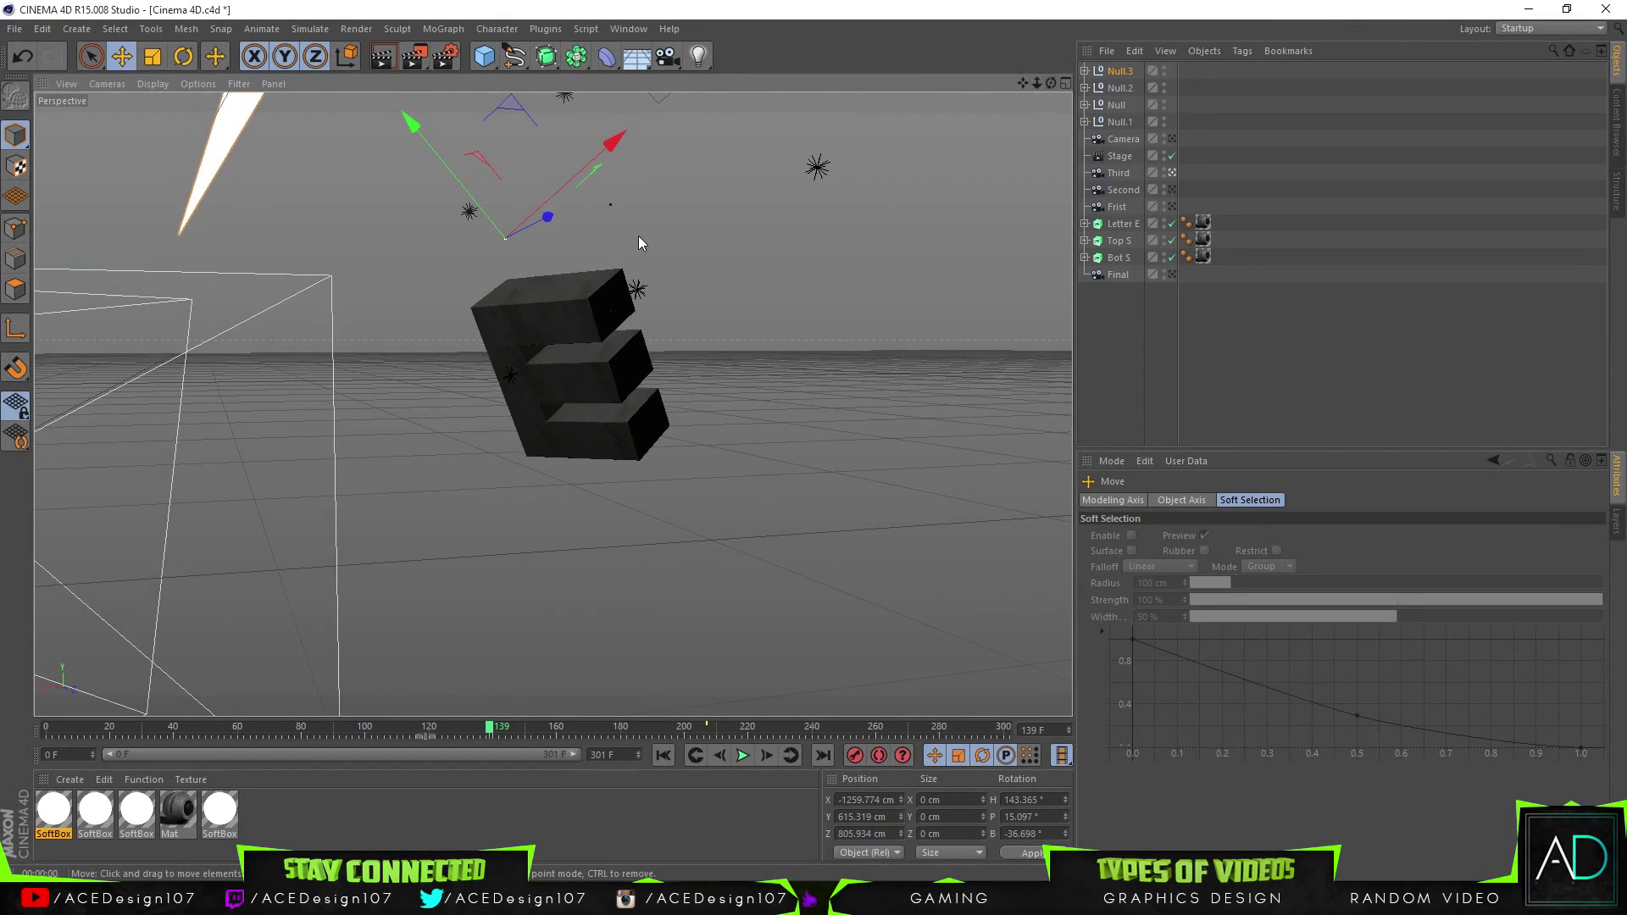
drag(542, 221, 618, 171)
drag(525, 234, 559, 212)
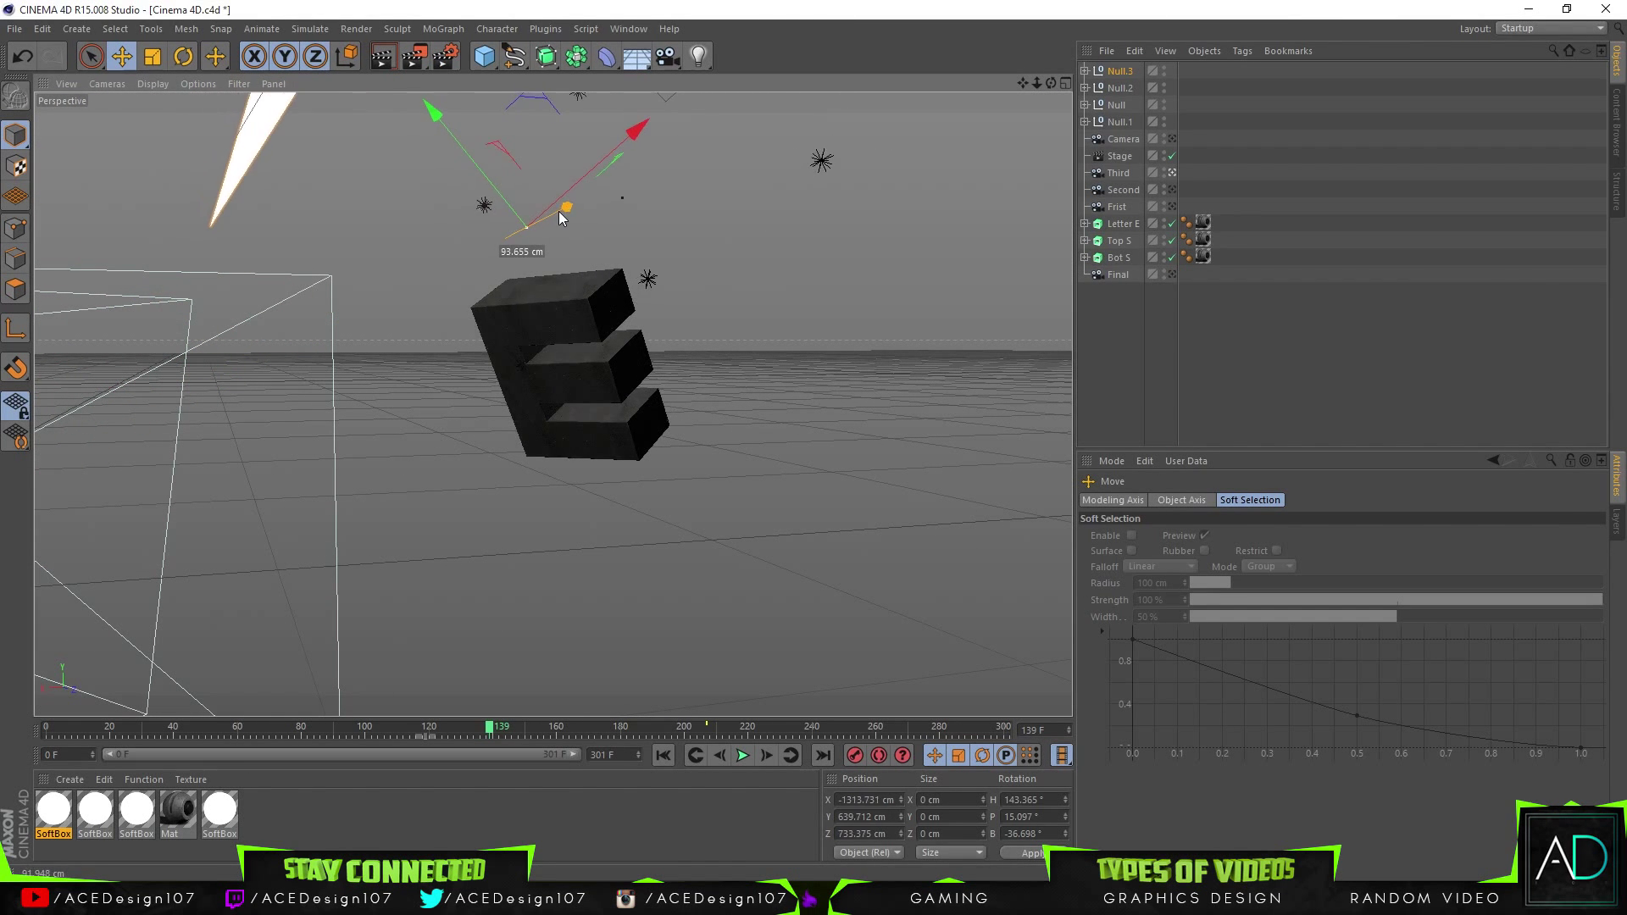
click(766, 755)
click(383, 60)
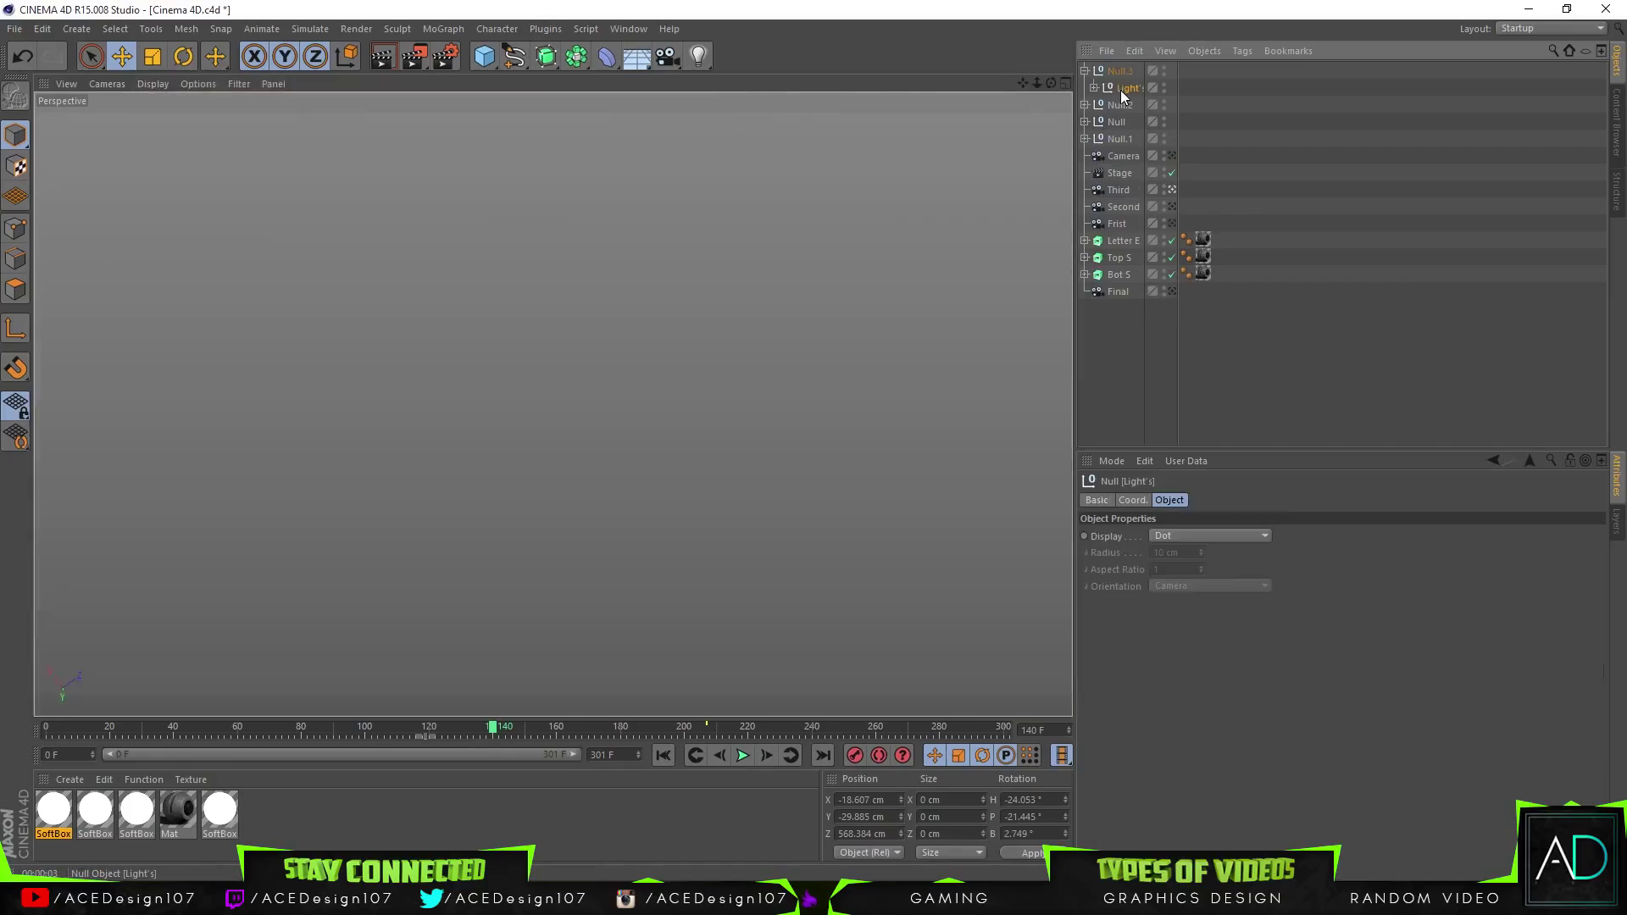
Set the intensity of the six omni lights in Null.3 to 5% and hide its Back softbox in the viewport
click(1085, 71)
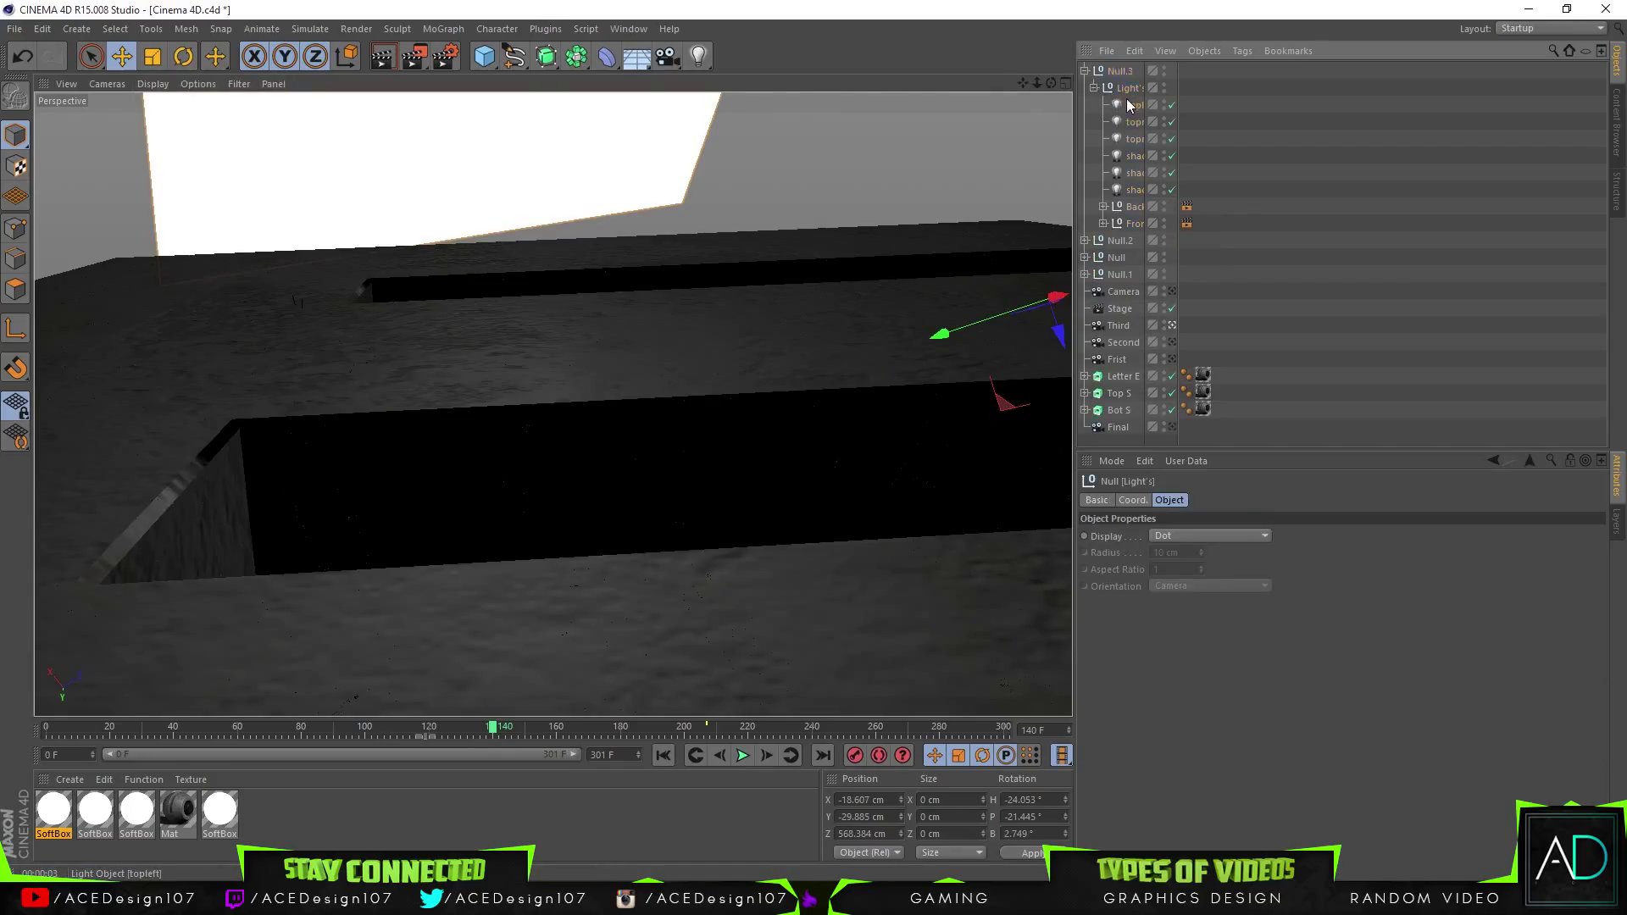
click(1132, 105)
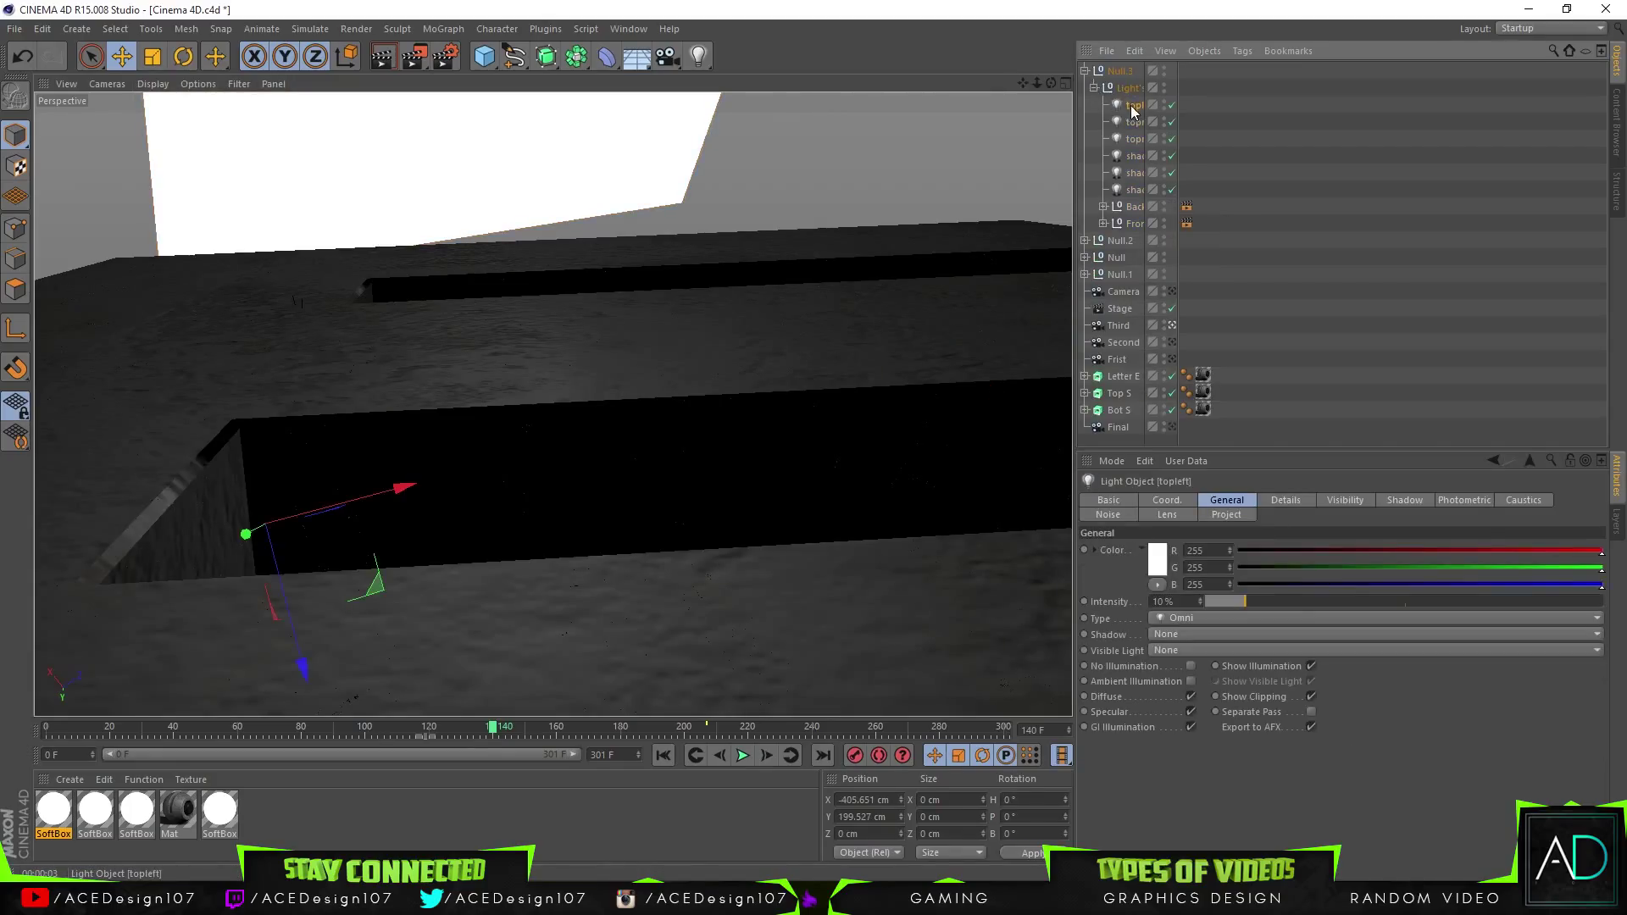
shift+click(1135, 190)
drag(1242, 605, 1232, 605)
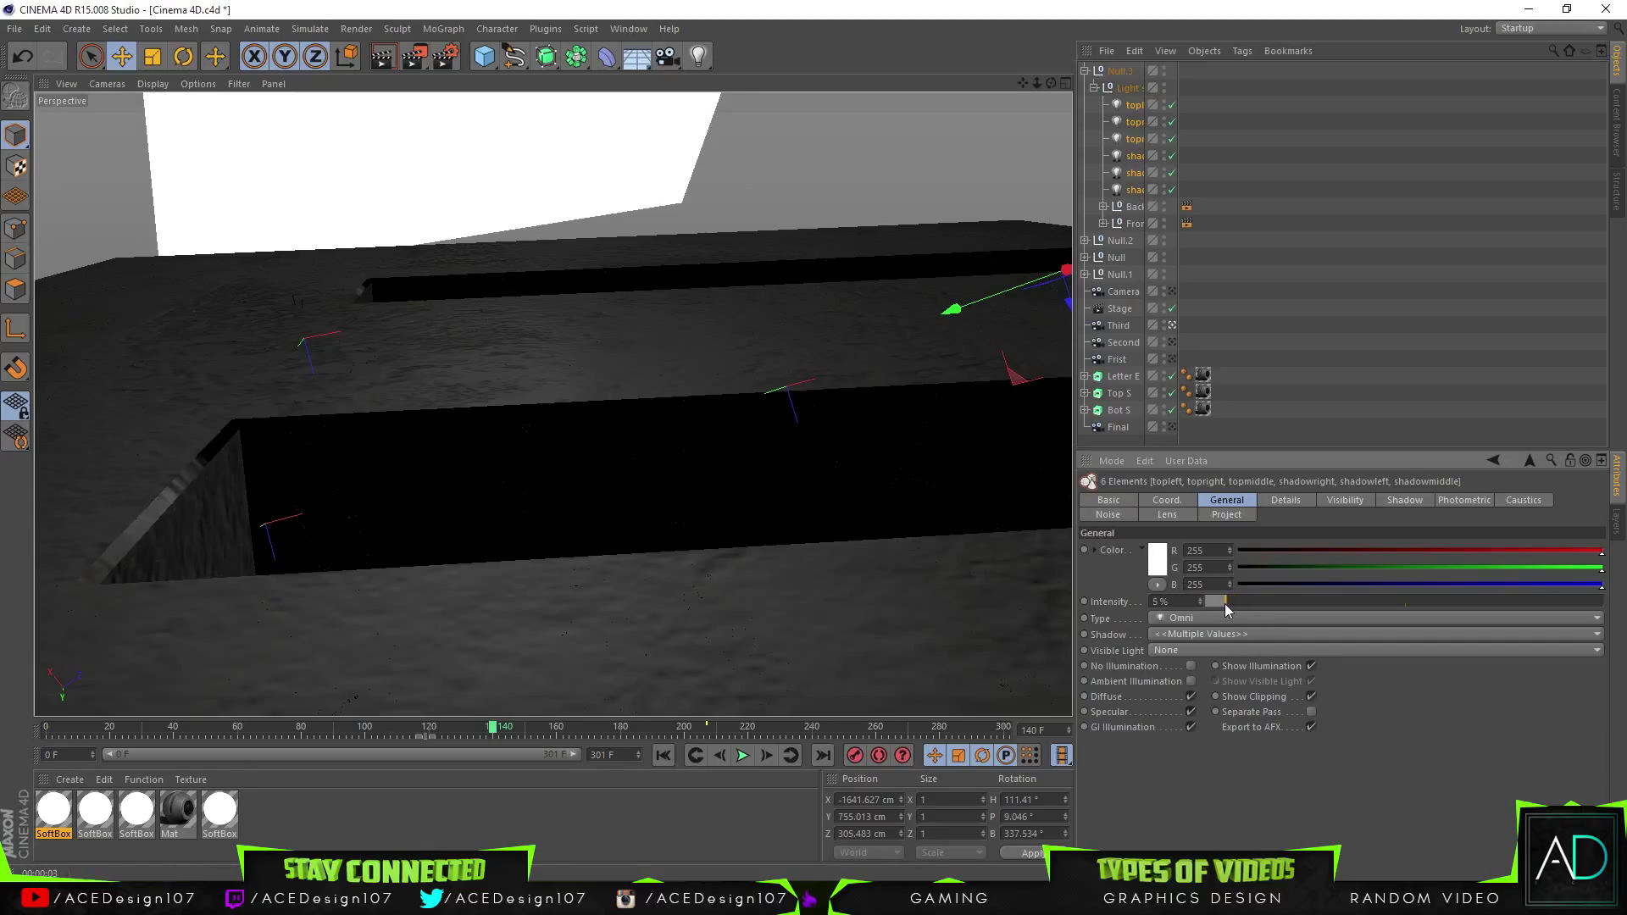
click(1104, 207)
click(1136, 208)
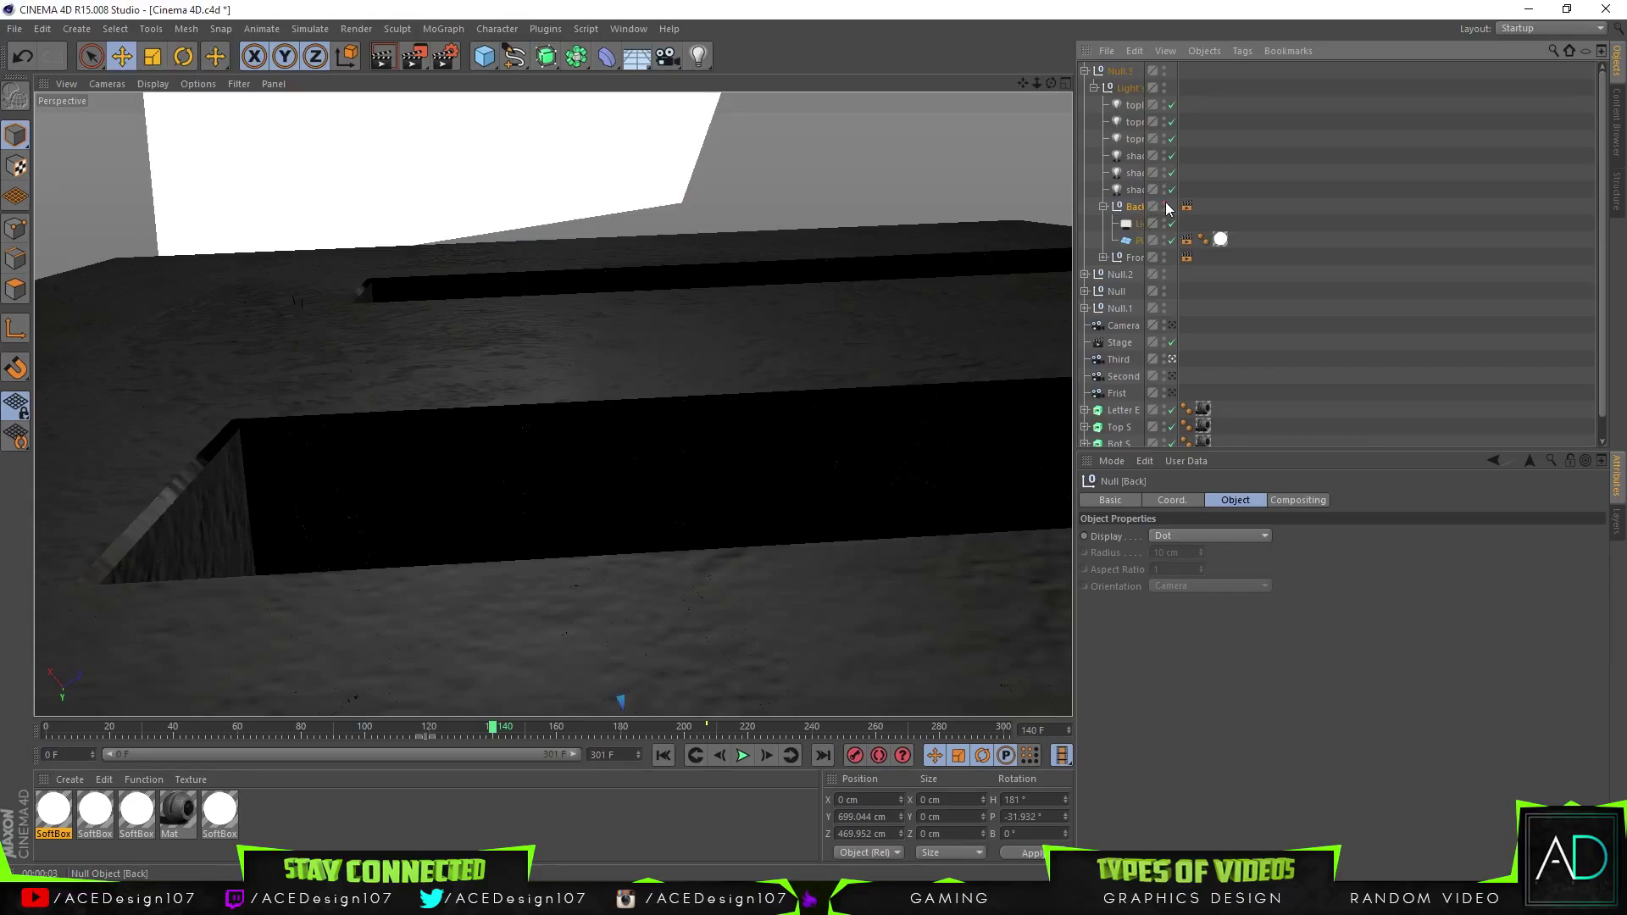
click(1165, 207)
Compare render previews at frame 140 with the Front softbox's light in Null.3 hidden and with it shown again
click(1103, 257)
click(1134, 258)
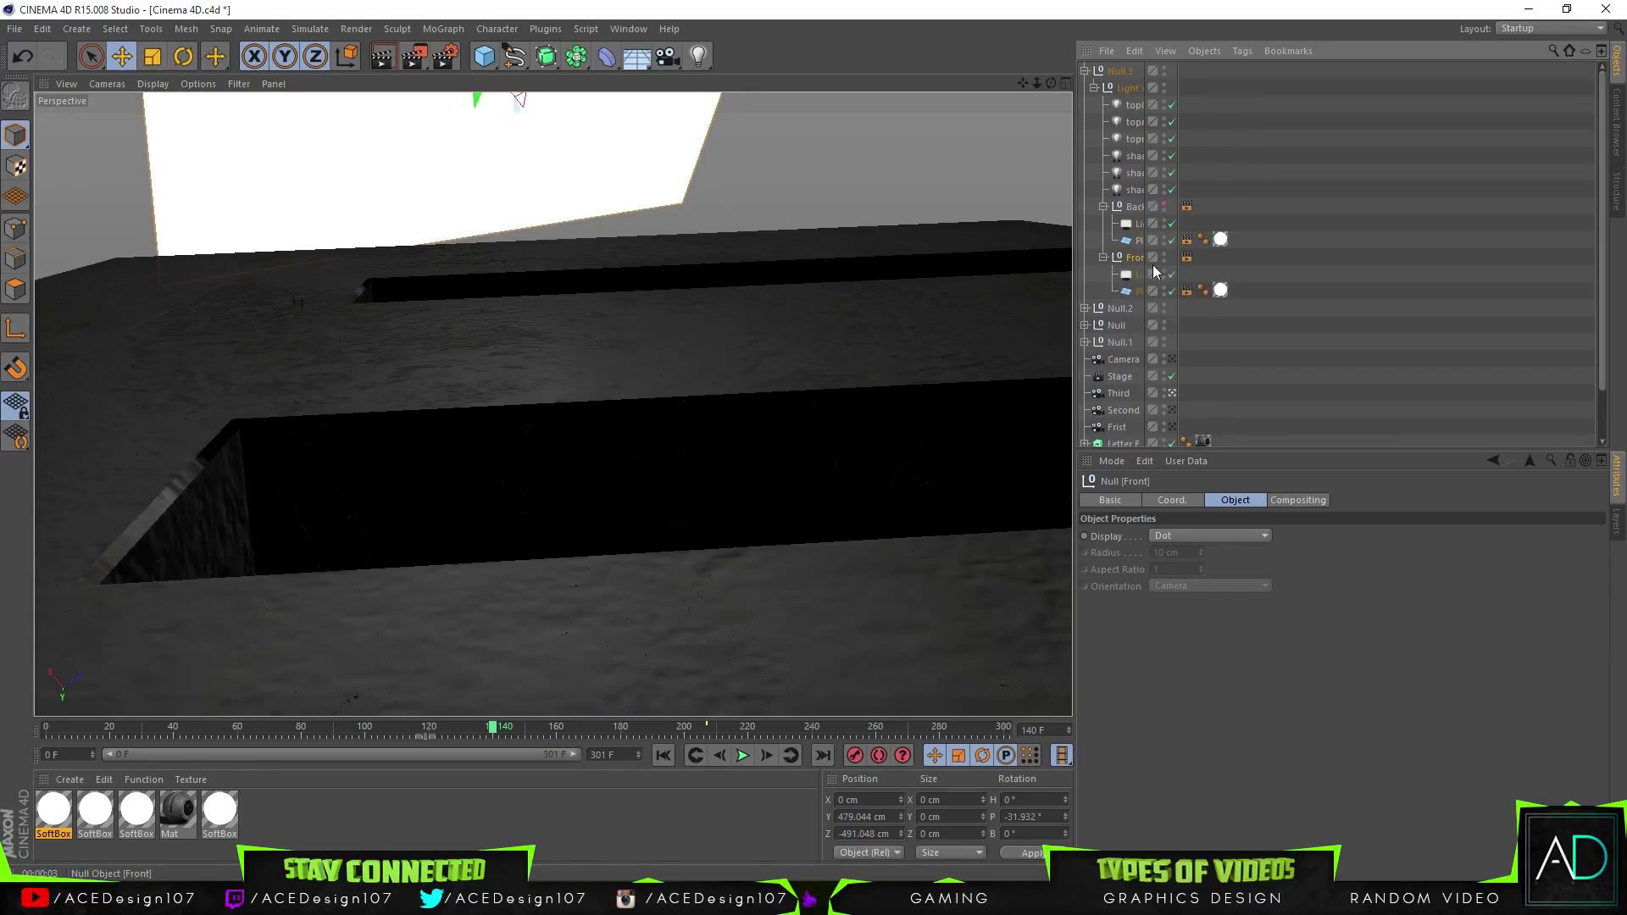
click(1164, 274)
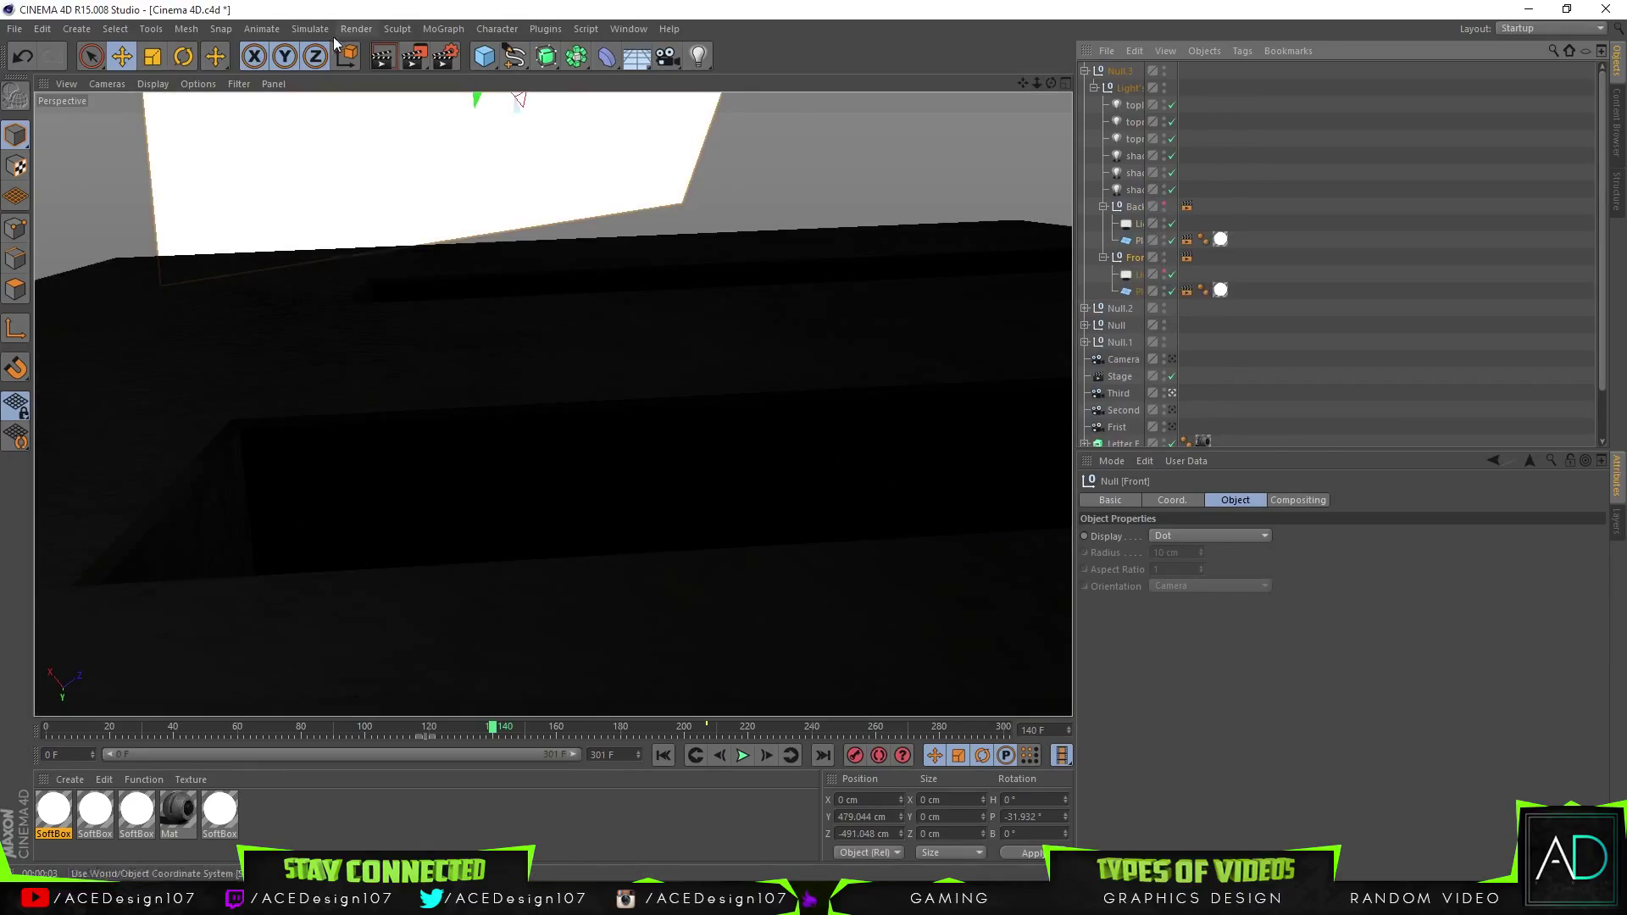
click(381, 59)
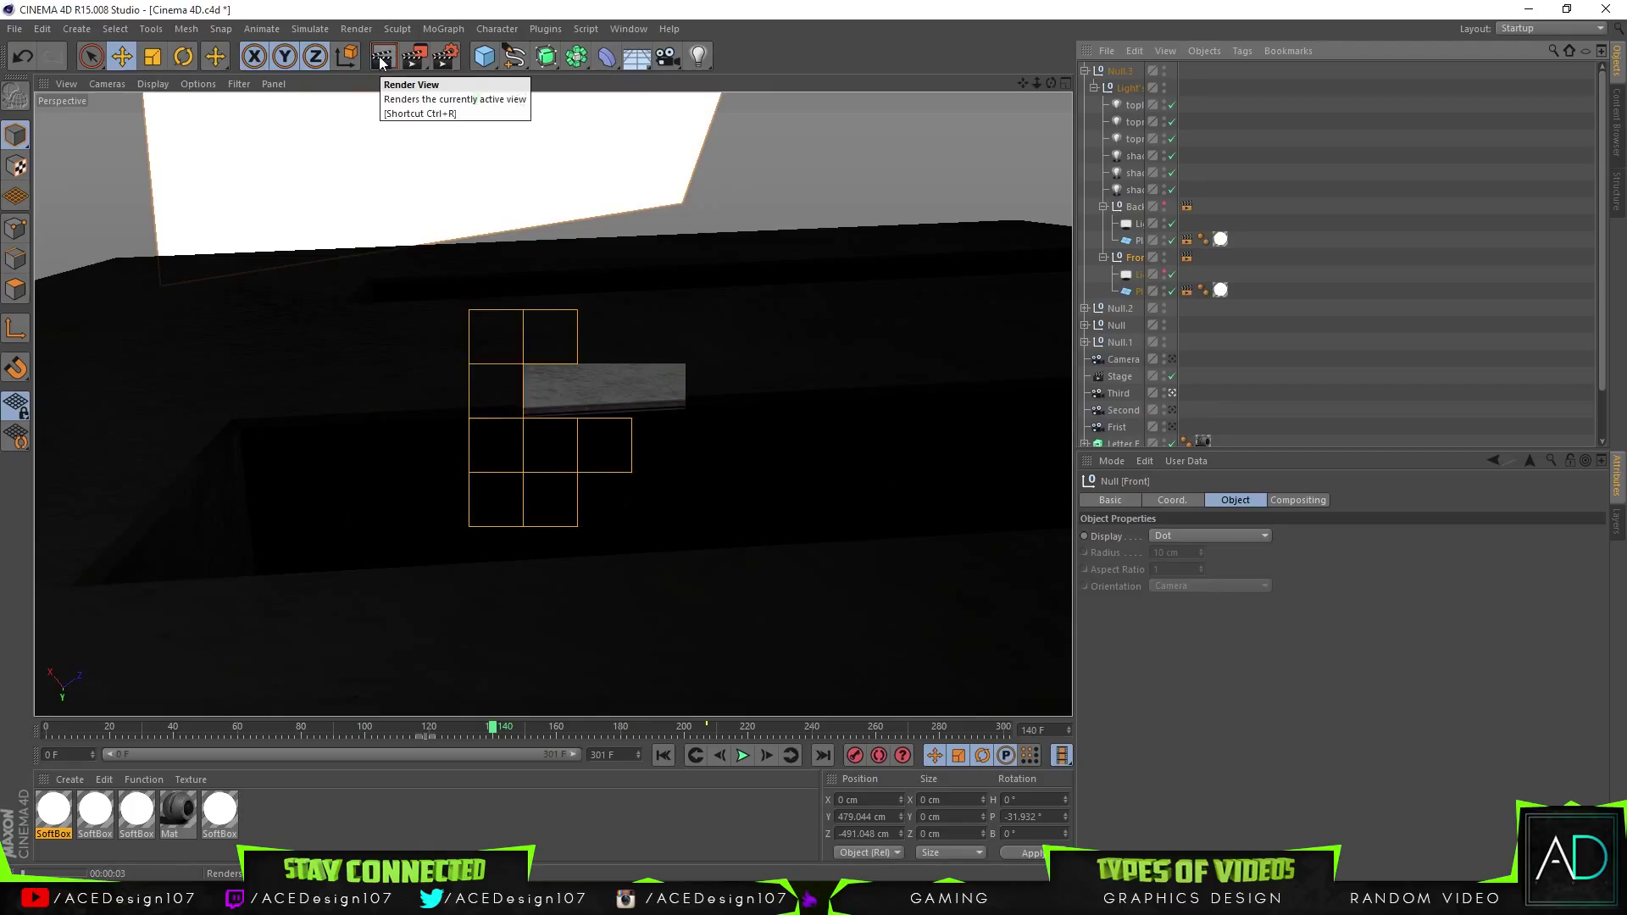
click(1164, 271)
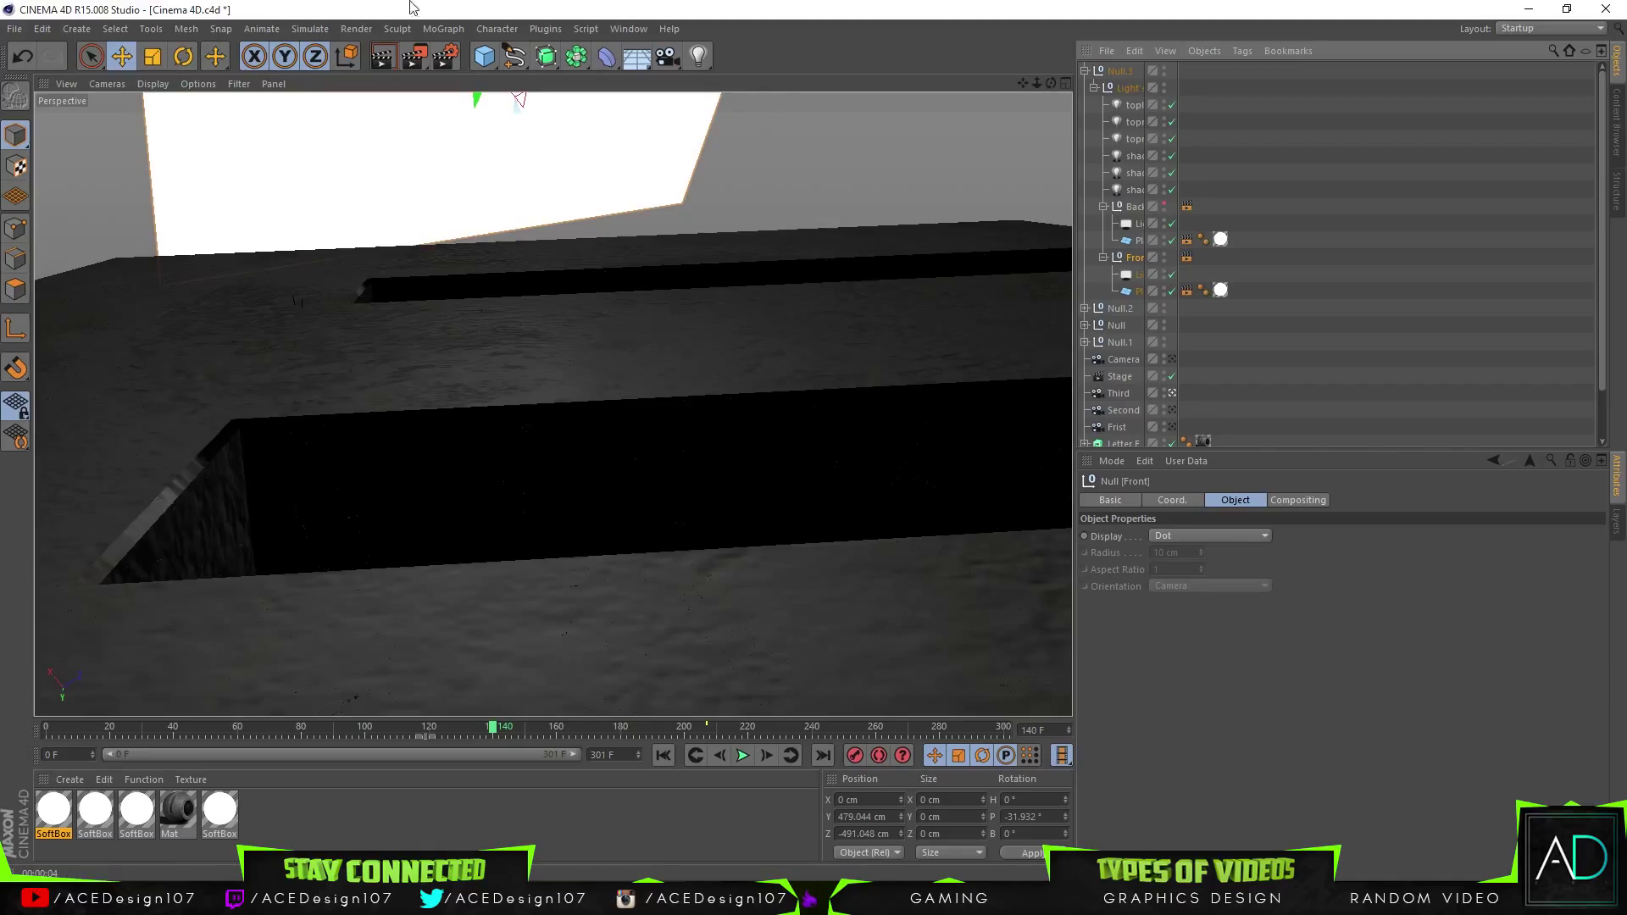
click(386, 57)
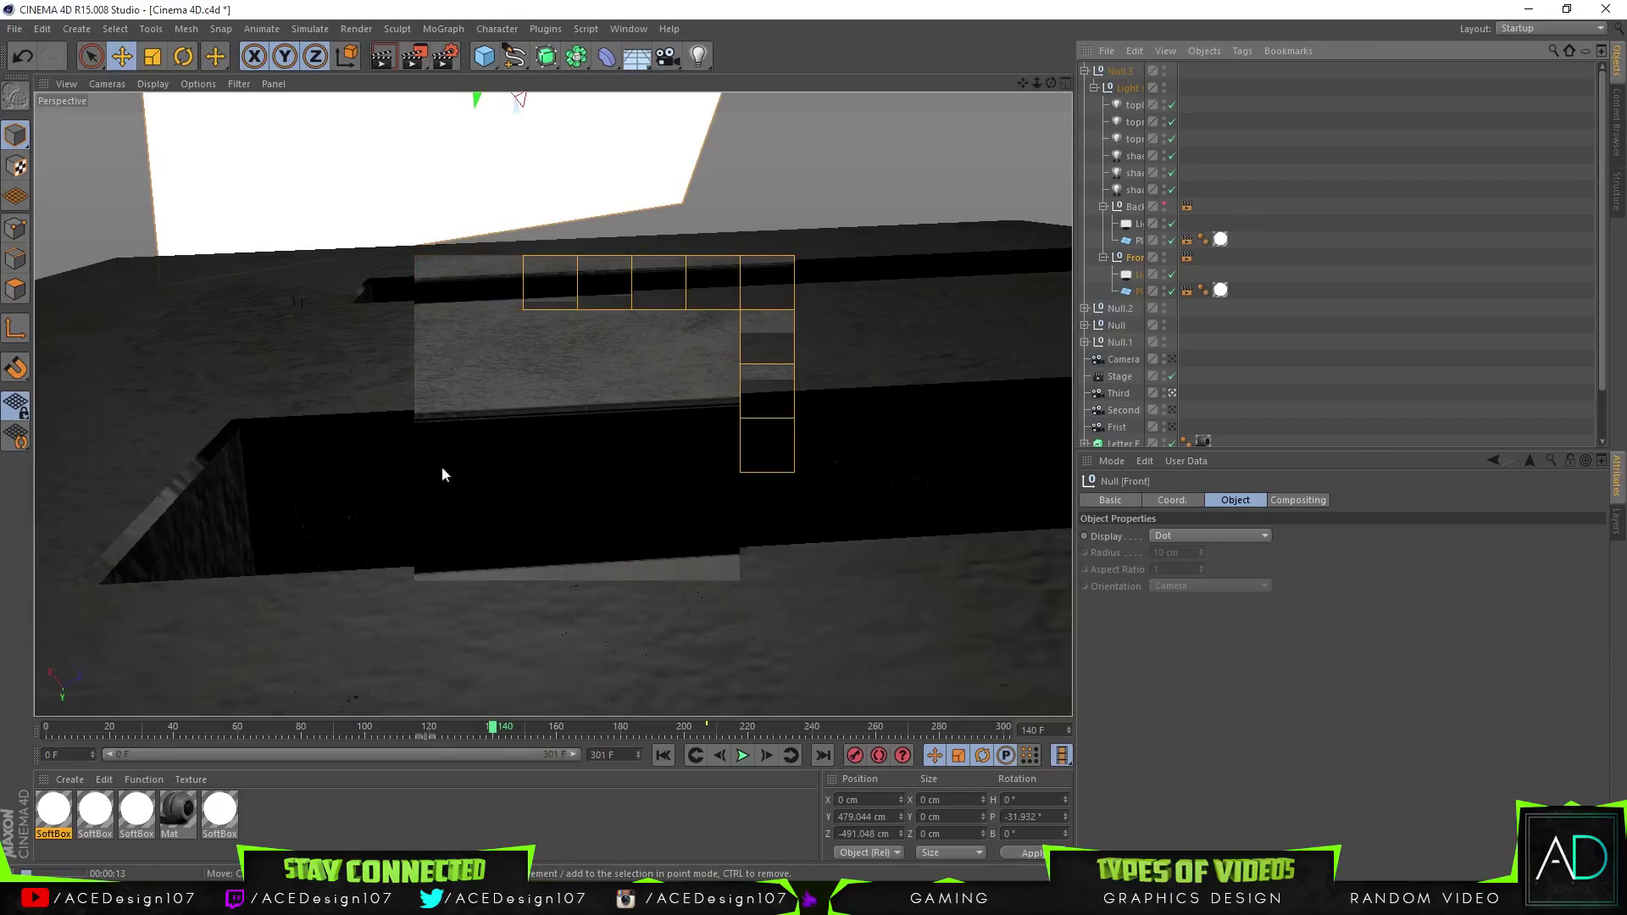
Try to move the Front softbox of Null.3 and tilt it to about P -12°, and undo the change
drag(1051, 83, 1009, 85)
drag(300, 134, 398, 475)
click(181, 56)
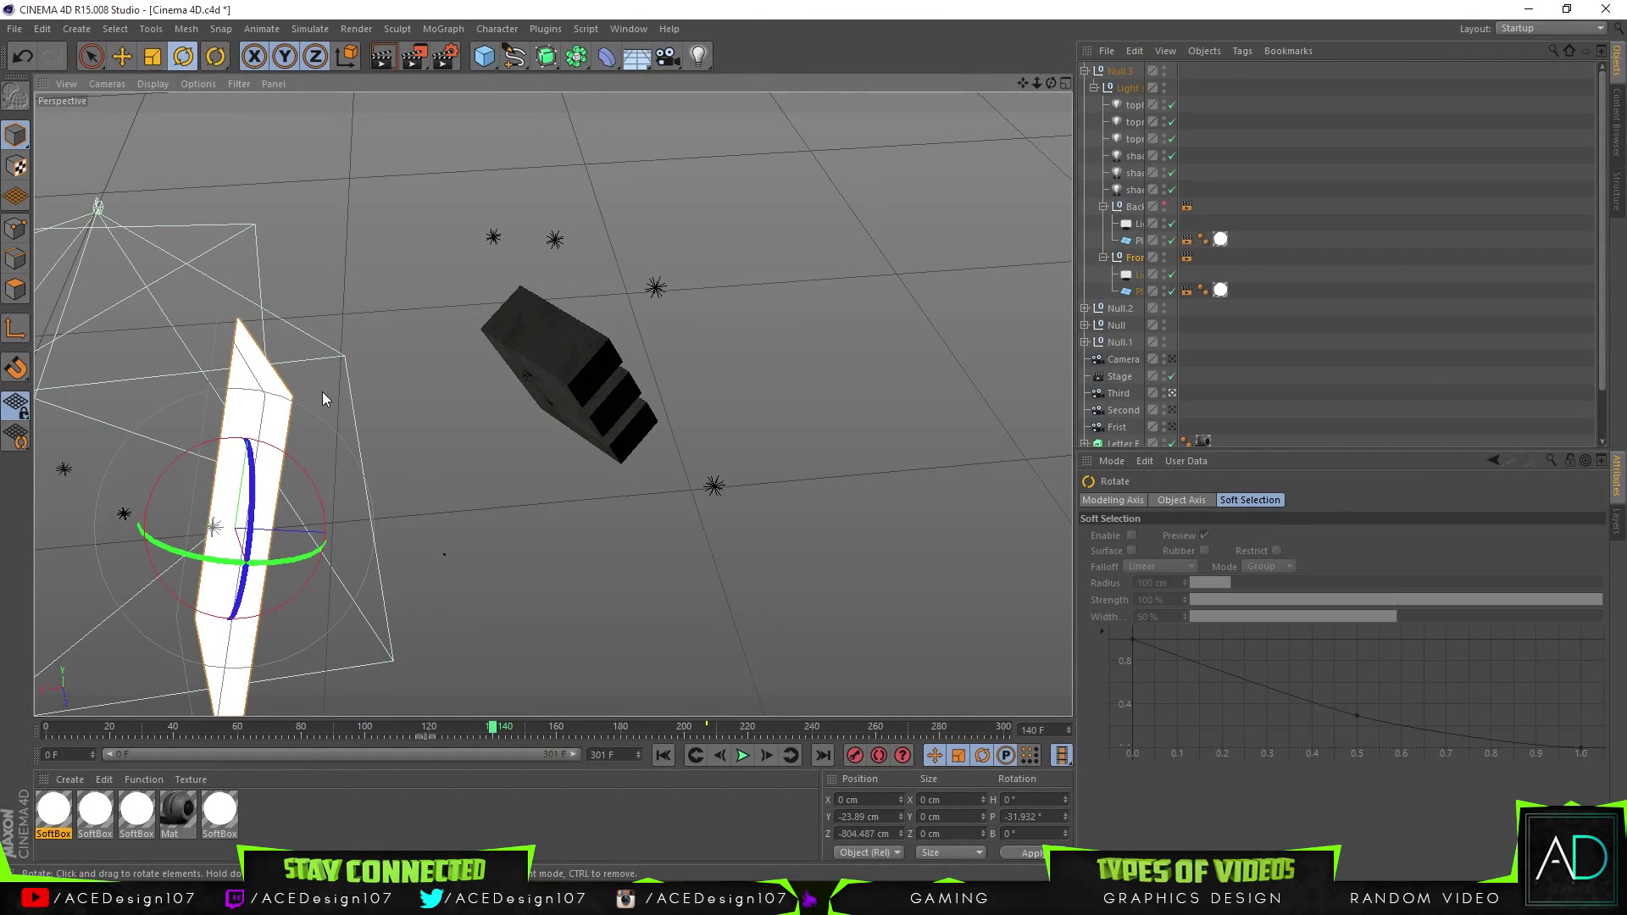
drag(184, 448, 149, 468)
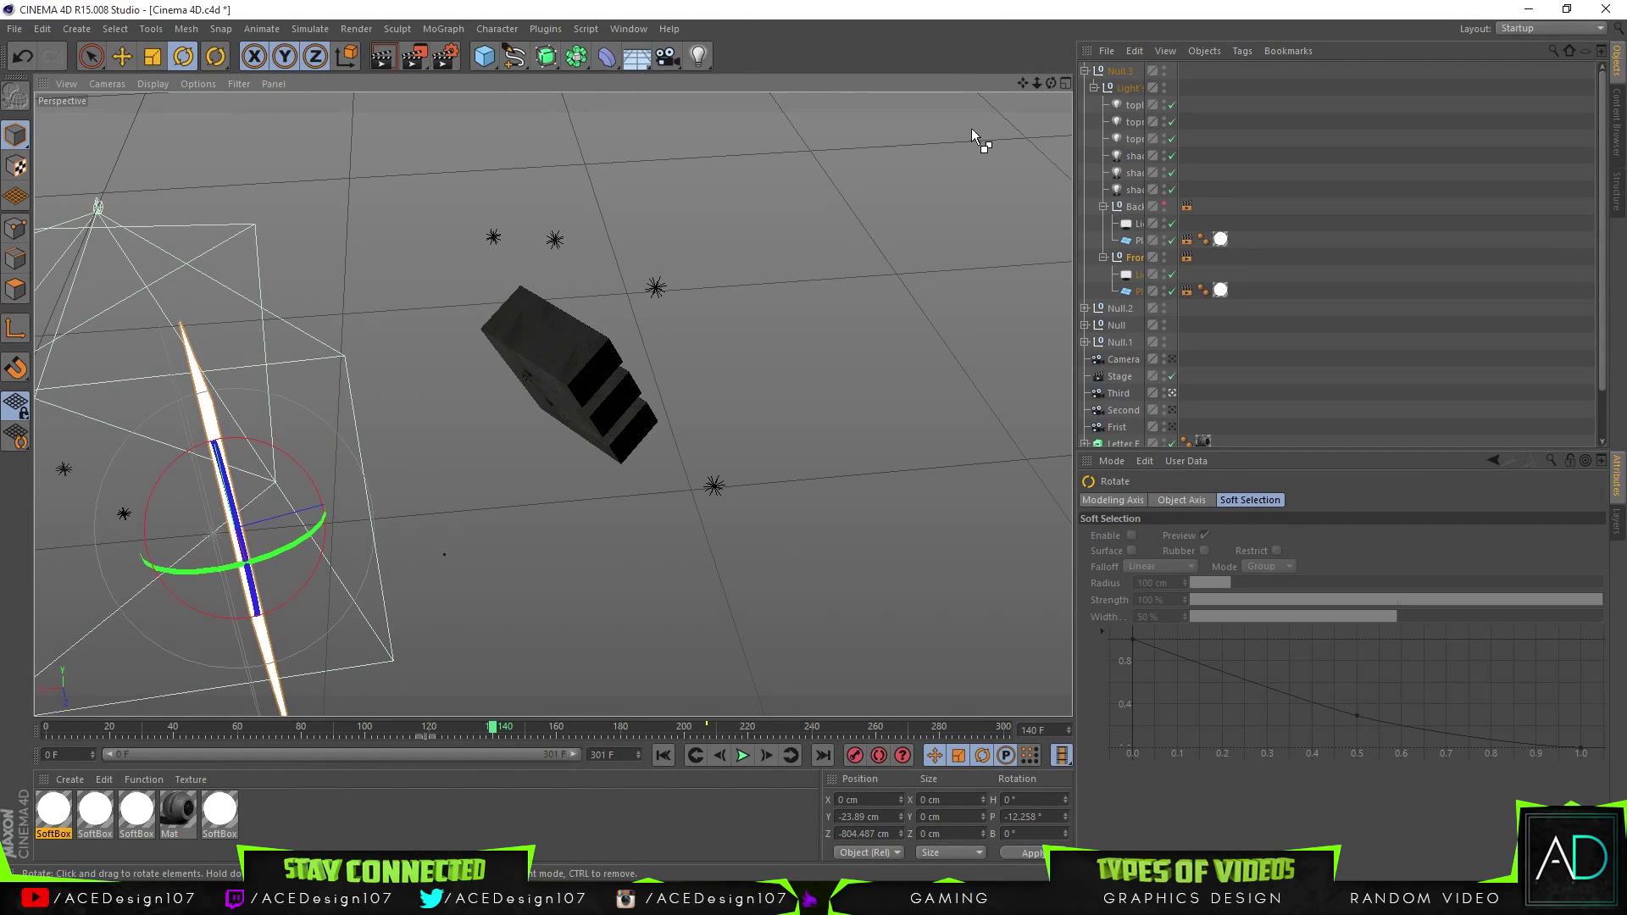
key(ctrl+z)
Move the whole Null.3 light group in front of Letter E to about X -1099, Y 236, Z -233 cm
click(1112, 73)
drag(1051, 84, 979, 49)
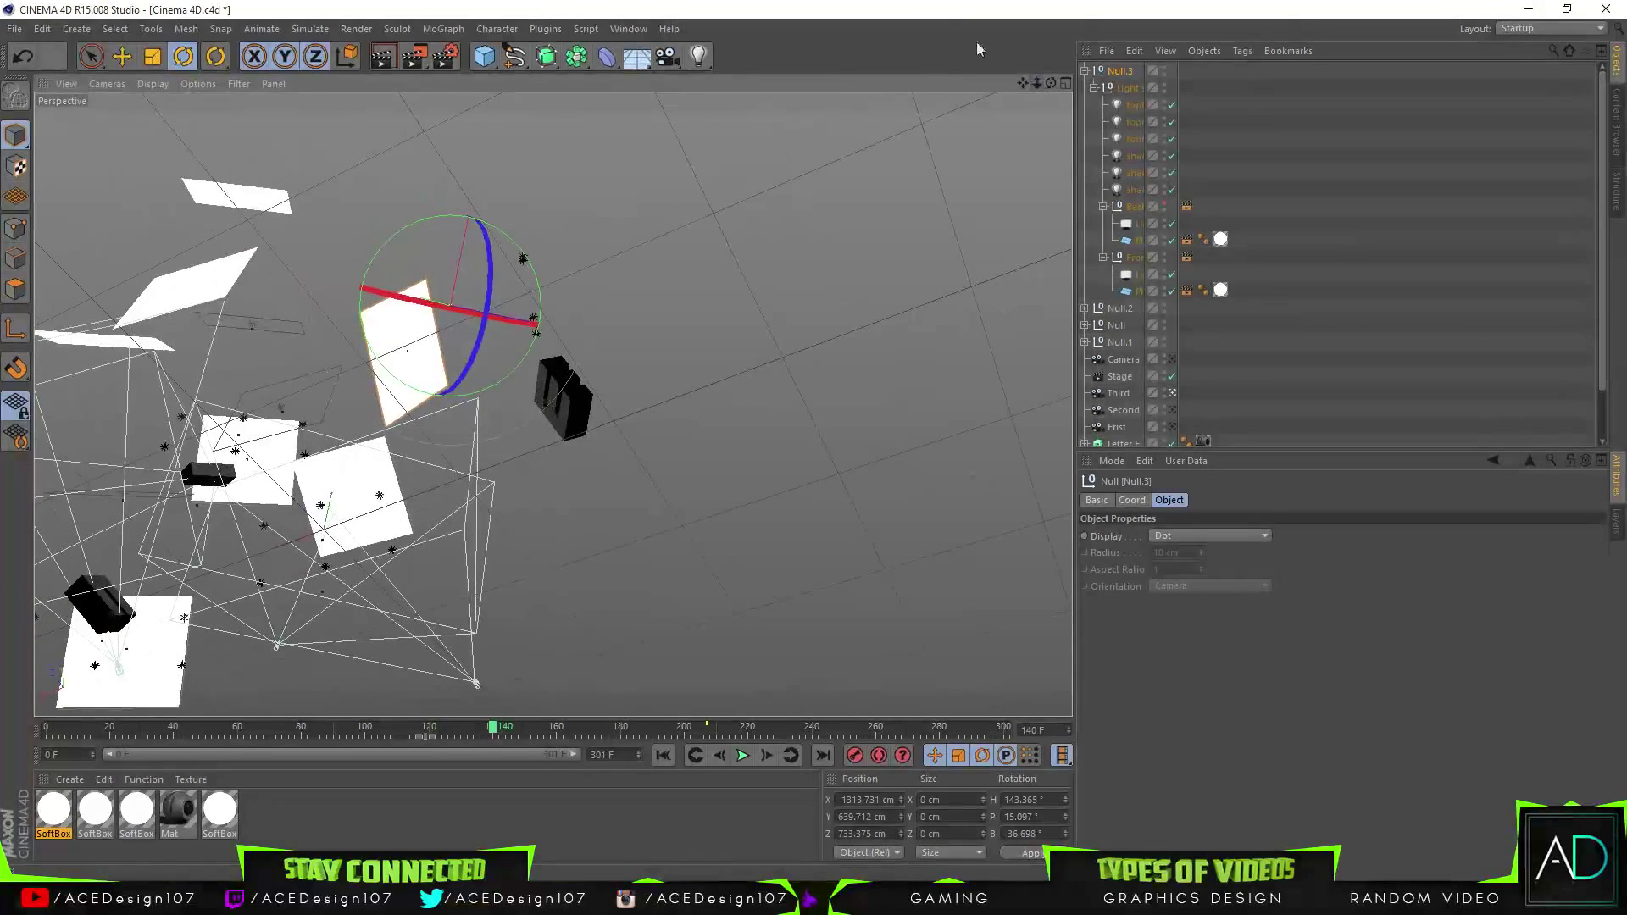
click(122, 57)
drag(459, 271, 469, 412)
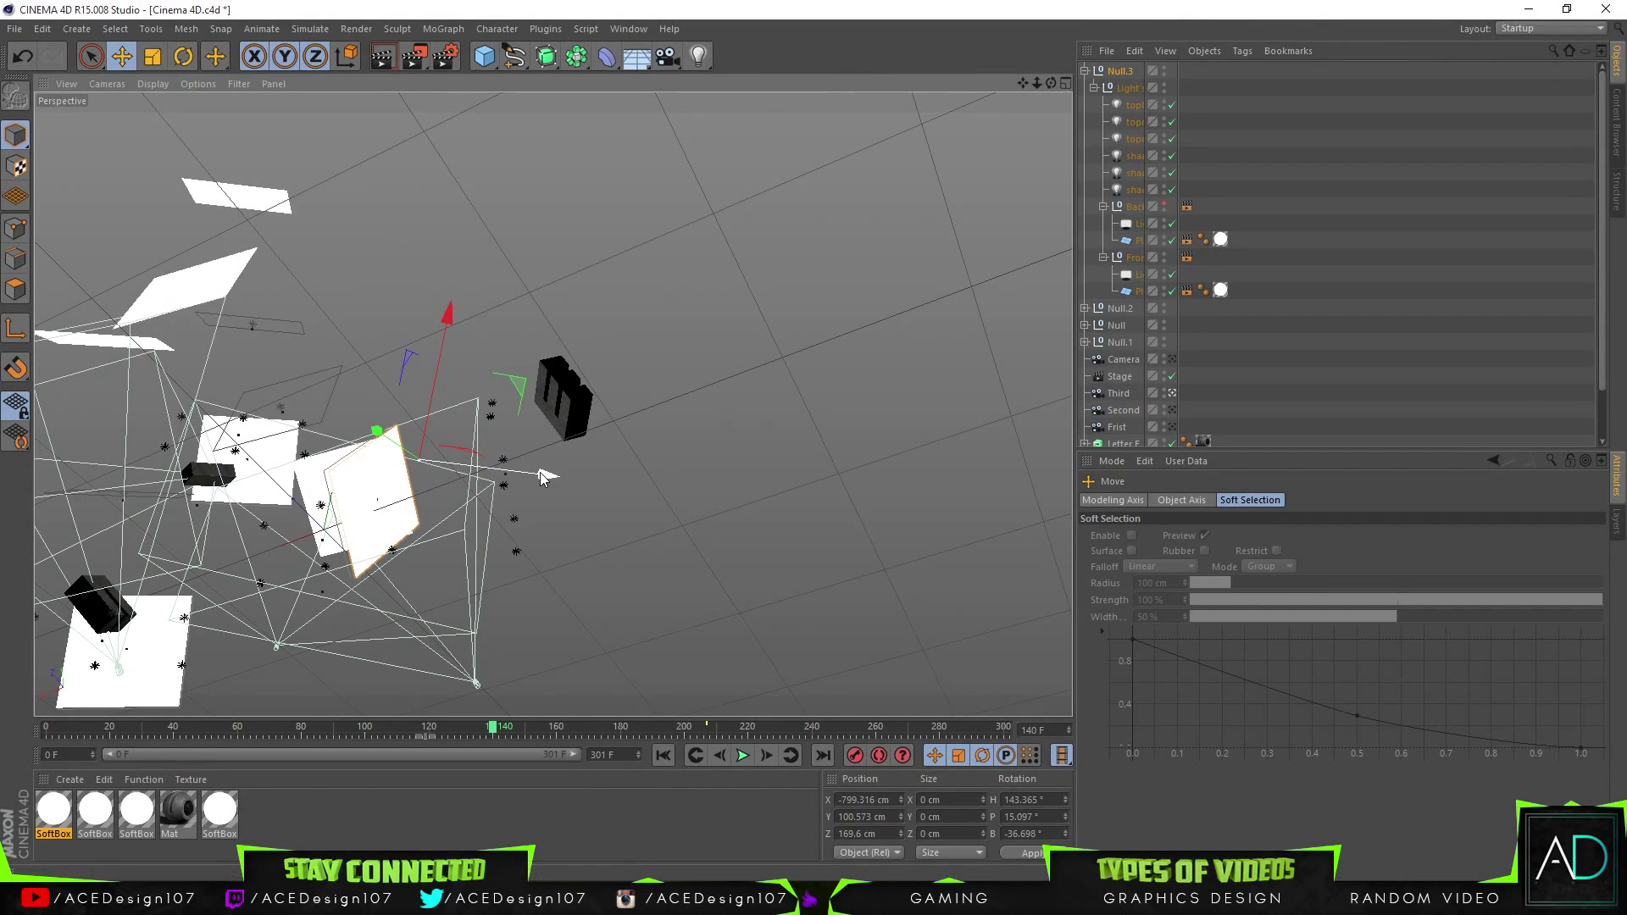
drag(548, 475, 617, 479)
Rotate Null.3 to about H 61°, P 39°, B -36° and render a preview of the shot at frame 141
click(183, 57)
drag(416, 439, 376, 616)
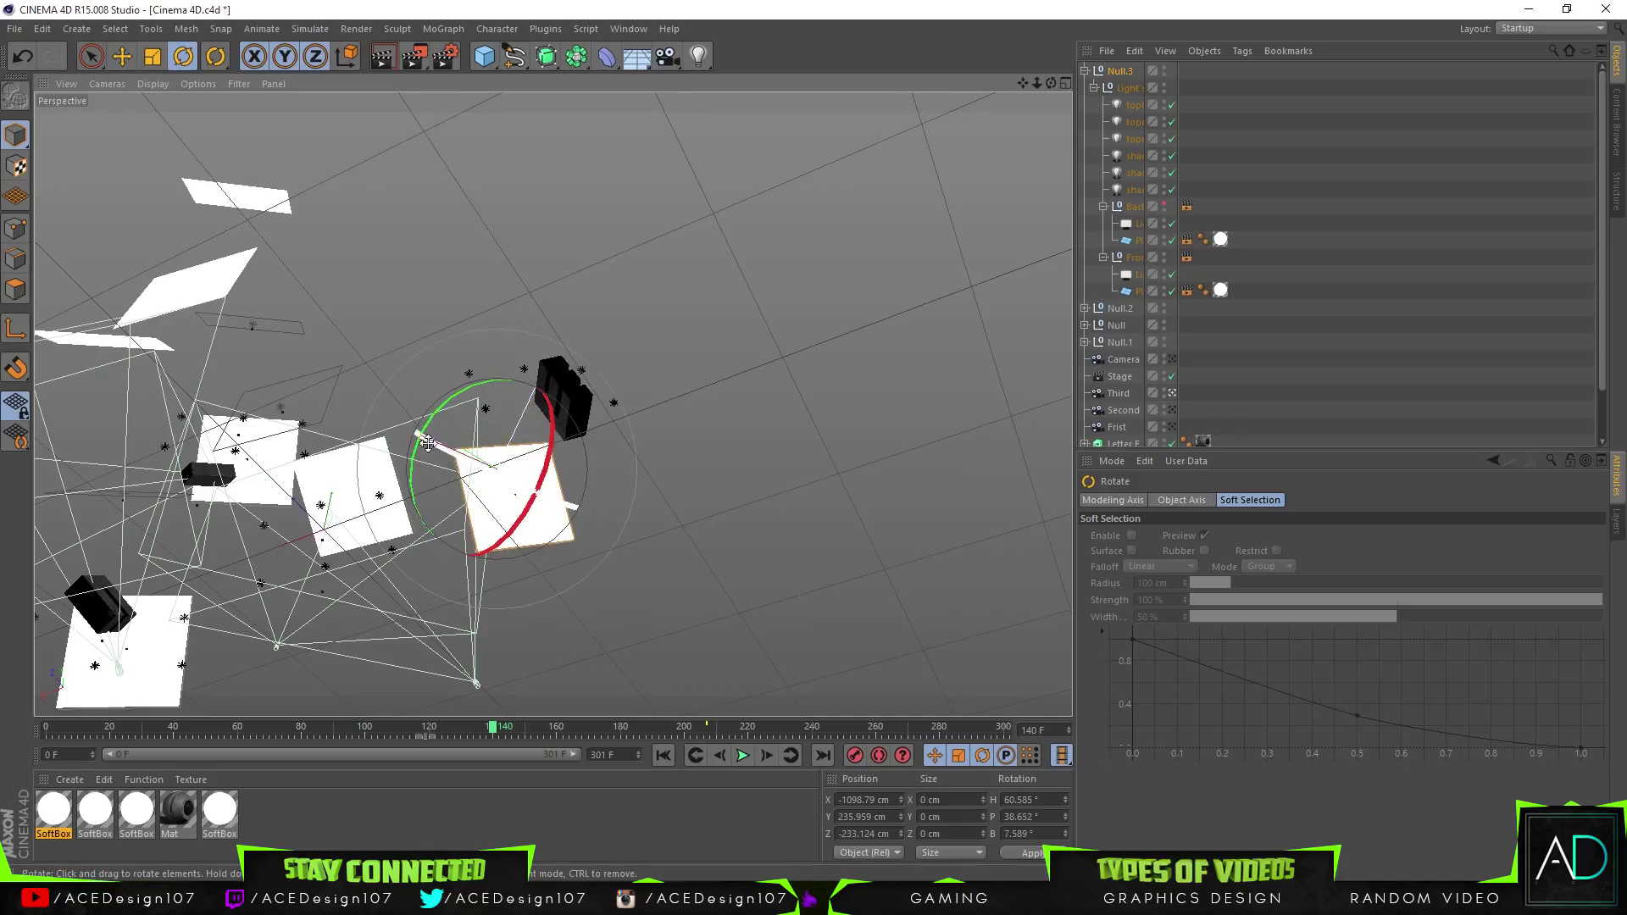
drag(460, 458, 378, 418)
click(772, 754)
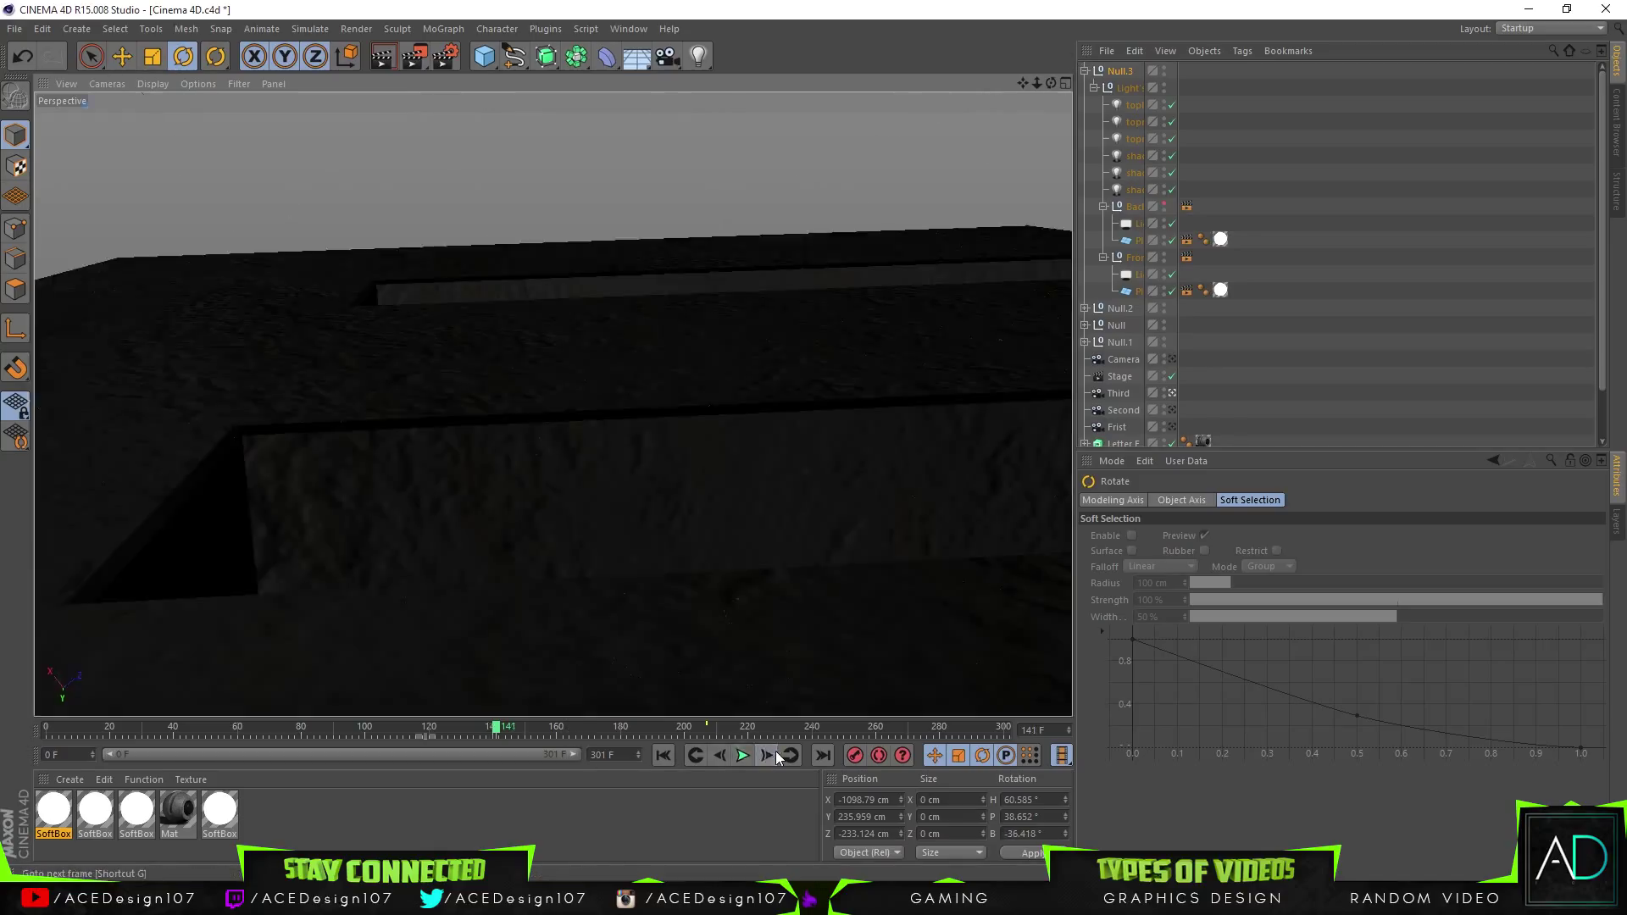
click(382, 56)
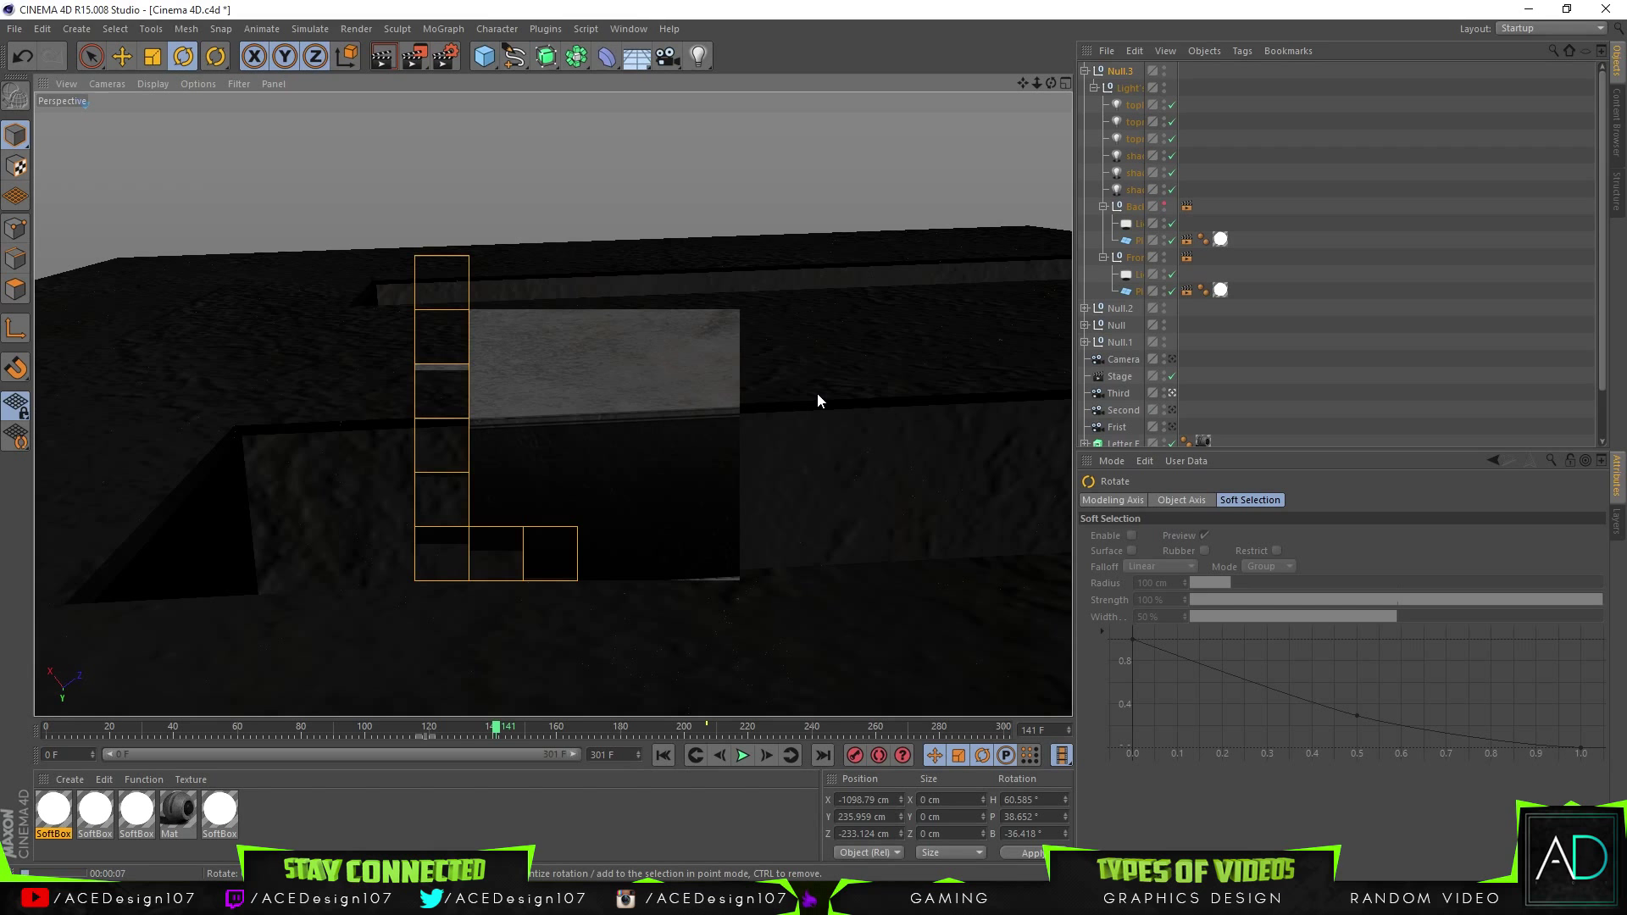
Try banking Null.3 to about 8° and moving it to about X 832, Y -266, Z 4008 cm for frame 142
drag(1037, 83, 1161, 89)
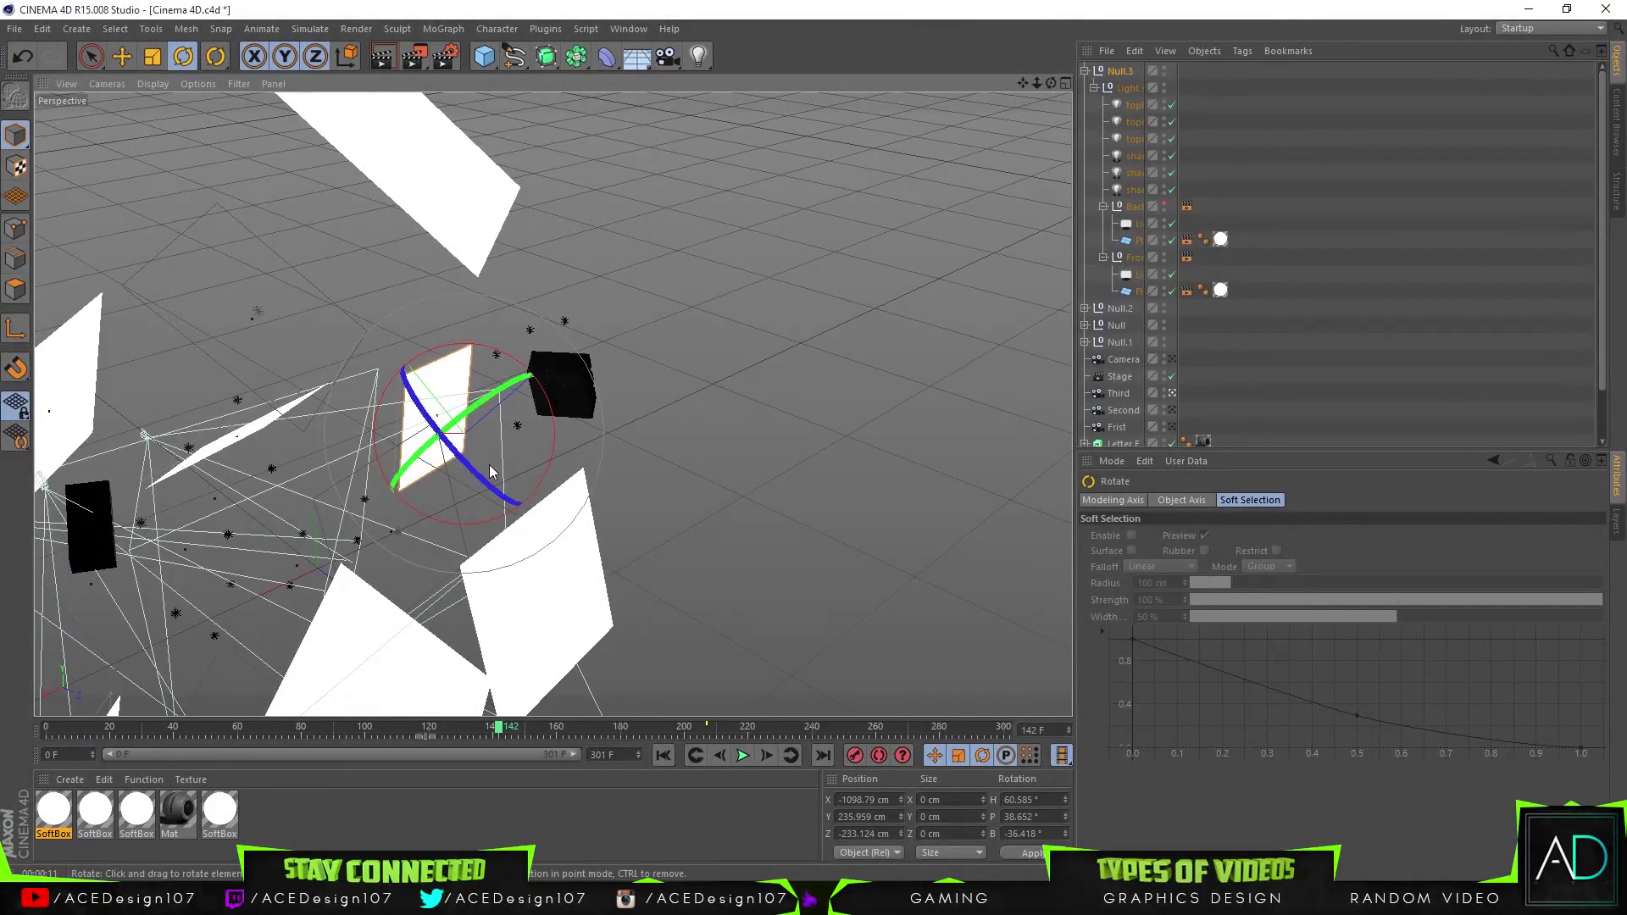
drag(490, 484, 690, 483)
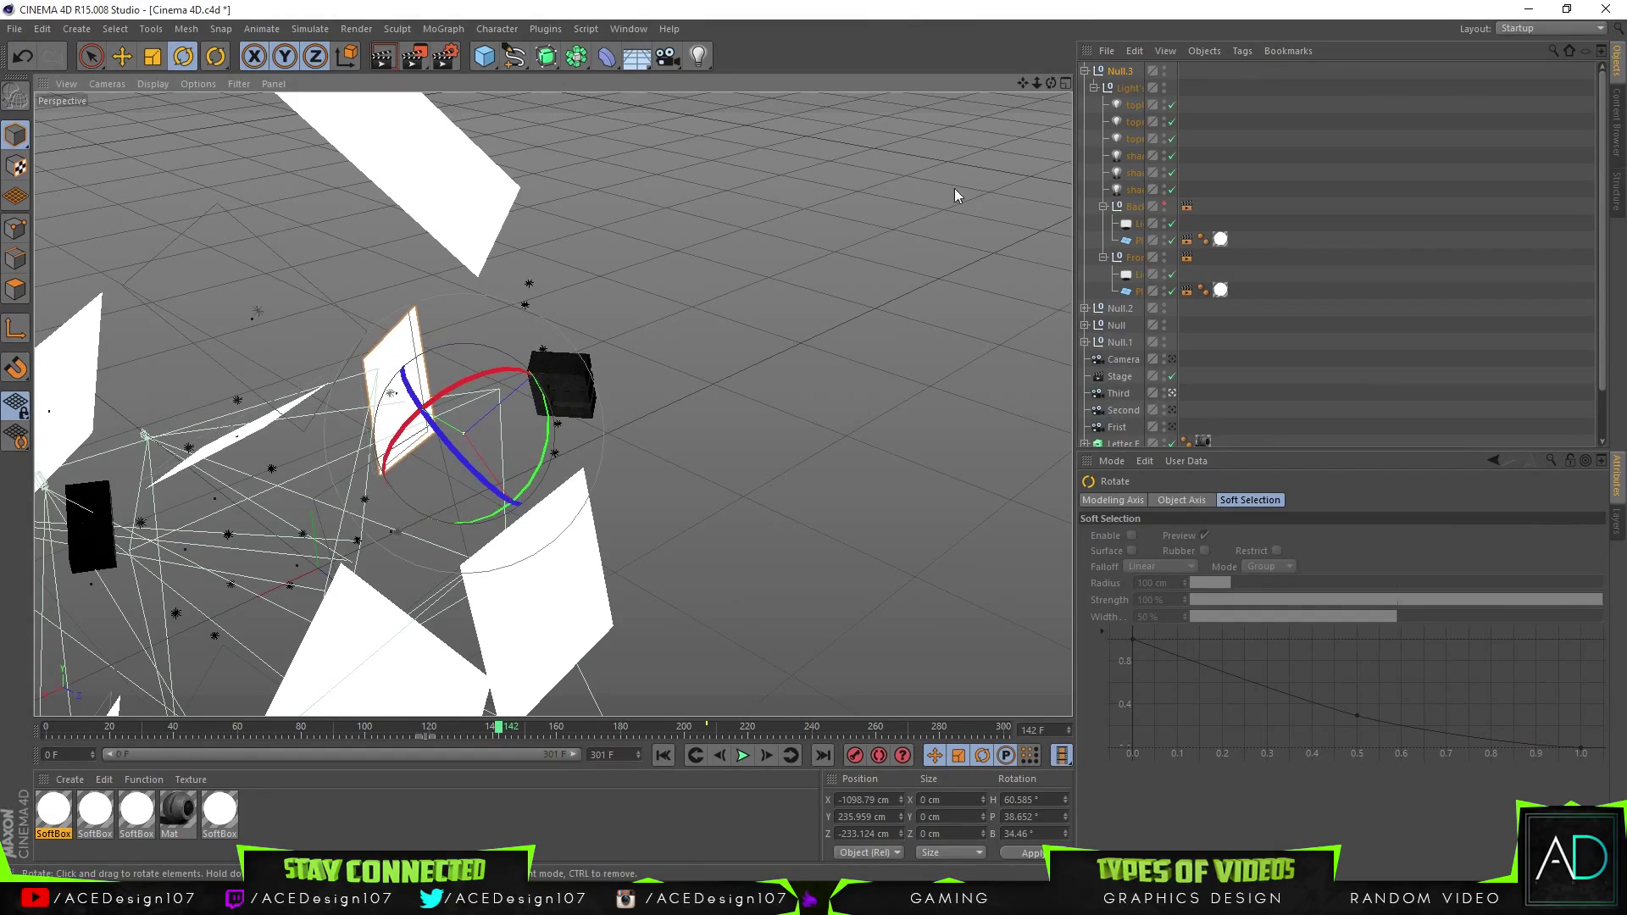
drag(1051, 83, 1152, 80)
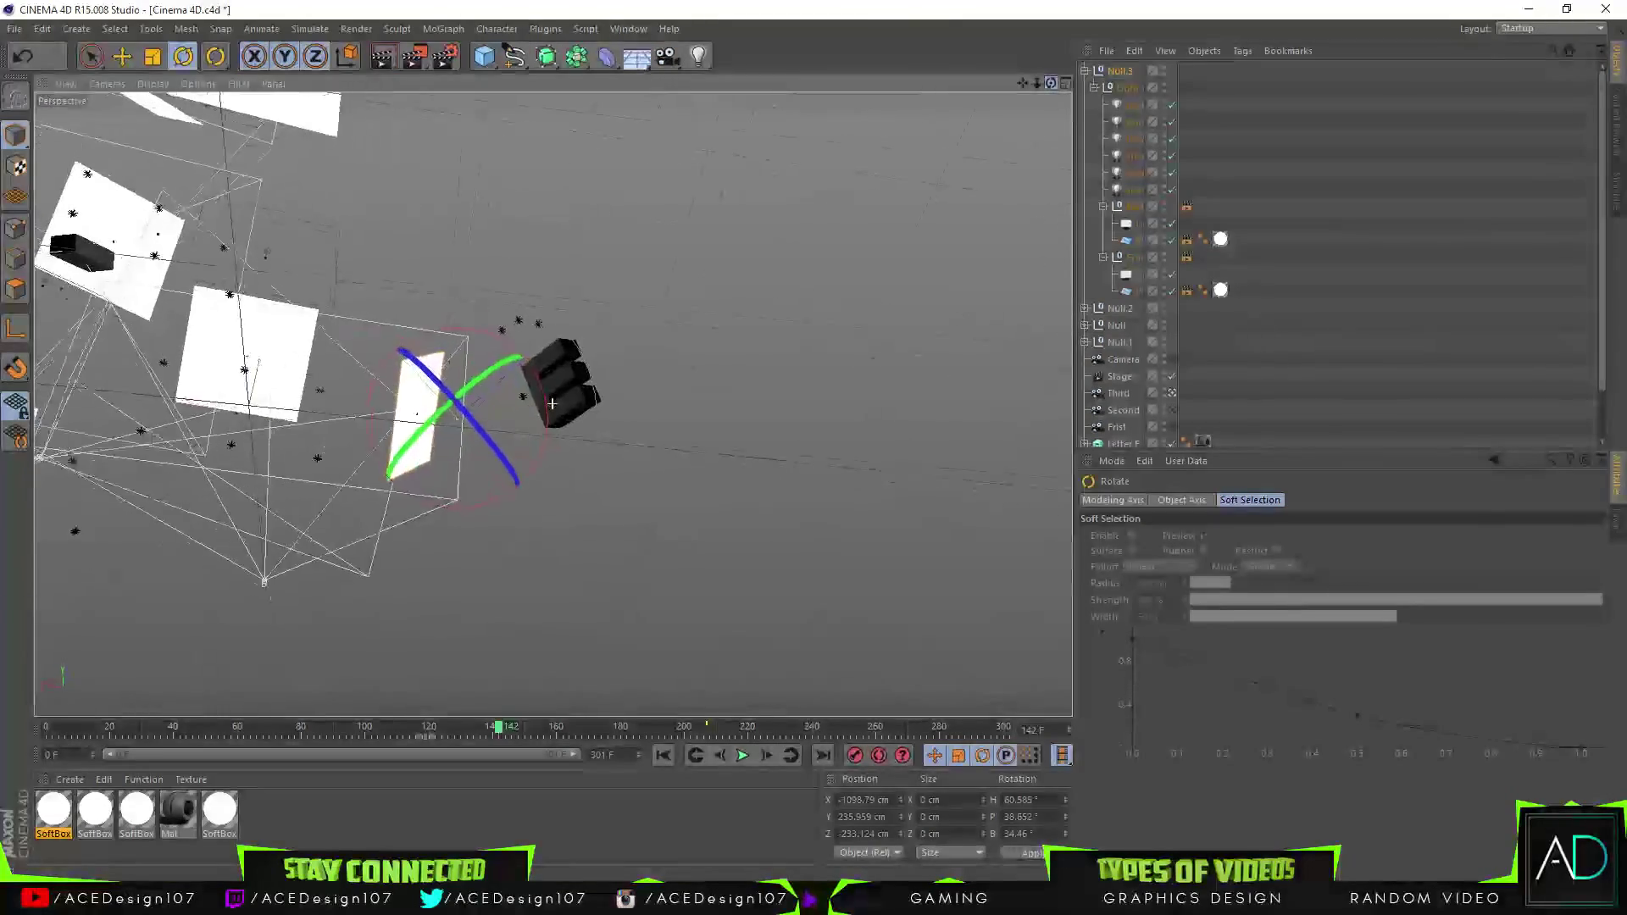
alt+drag(406, 475, 430, 503)
drag(511, 448, 788, 381)
click(124, 57)
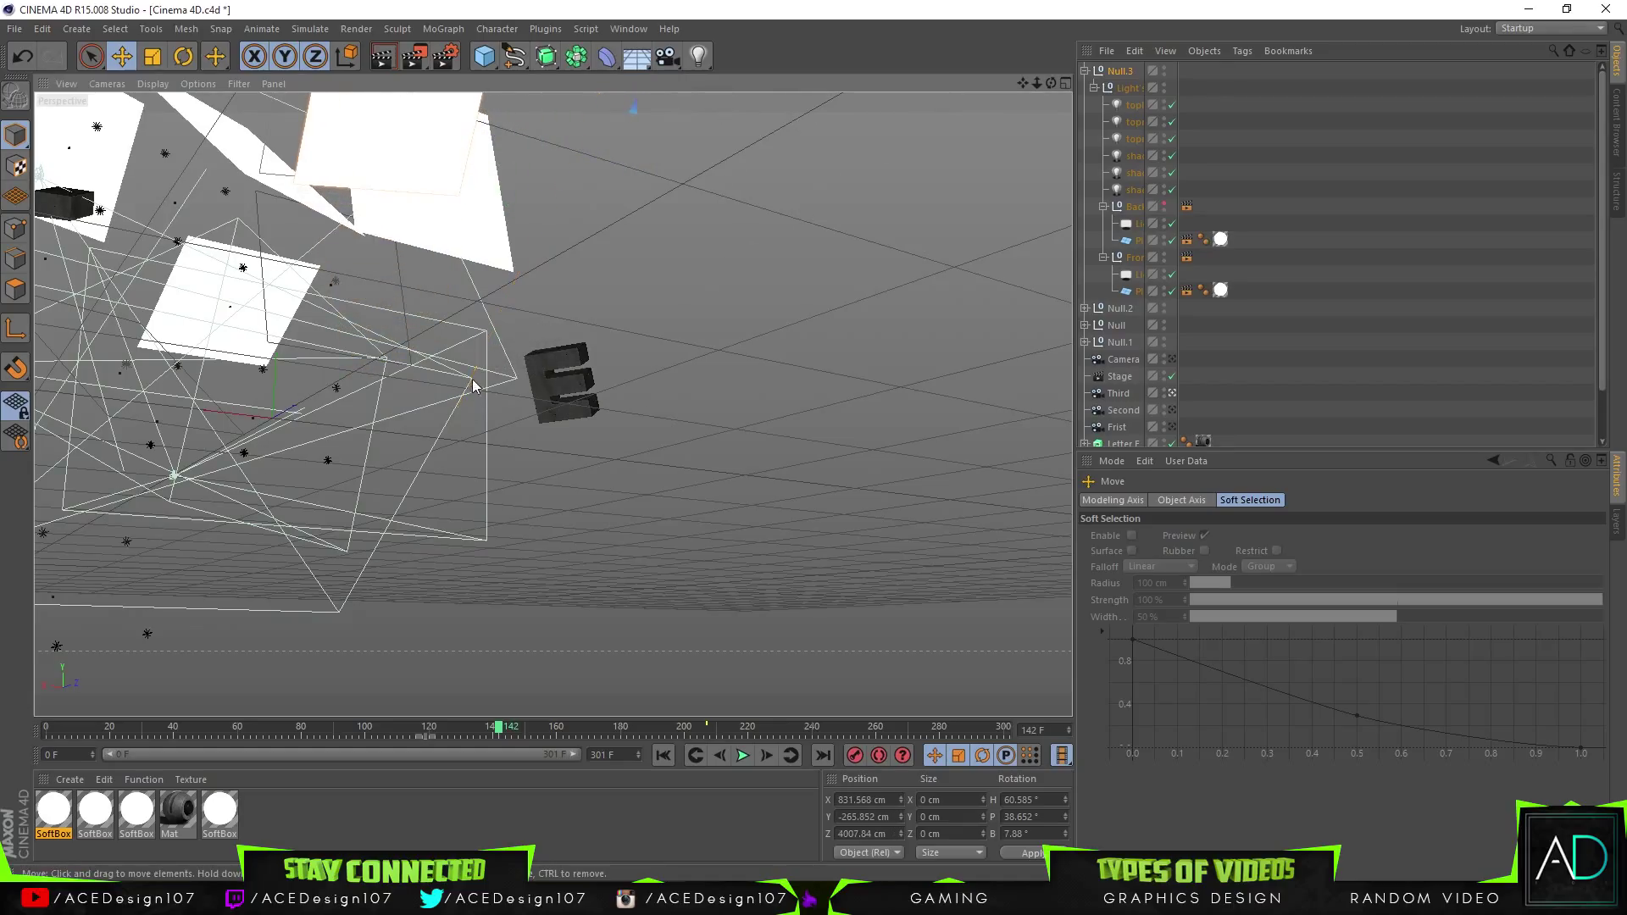
click(766, 755)
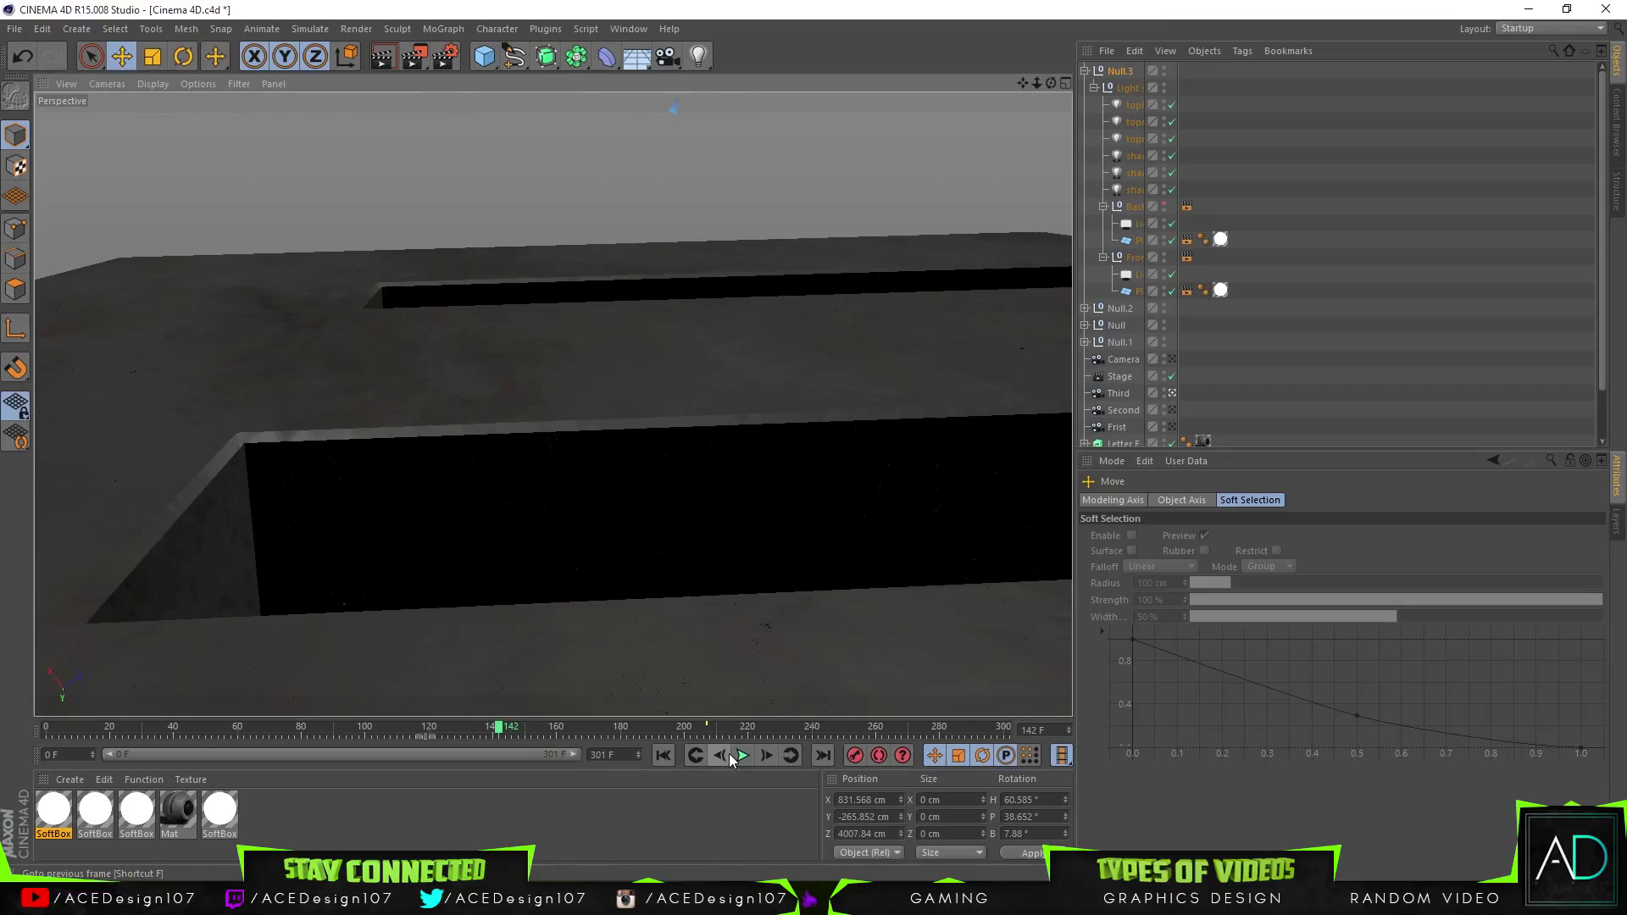
Undo the last move and bank rotations of Null.3 and check the camera shot at frame 142
click(722, 757)
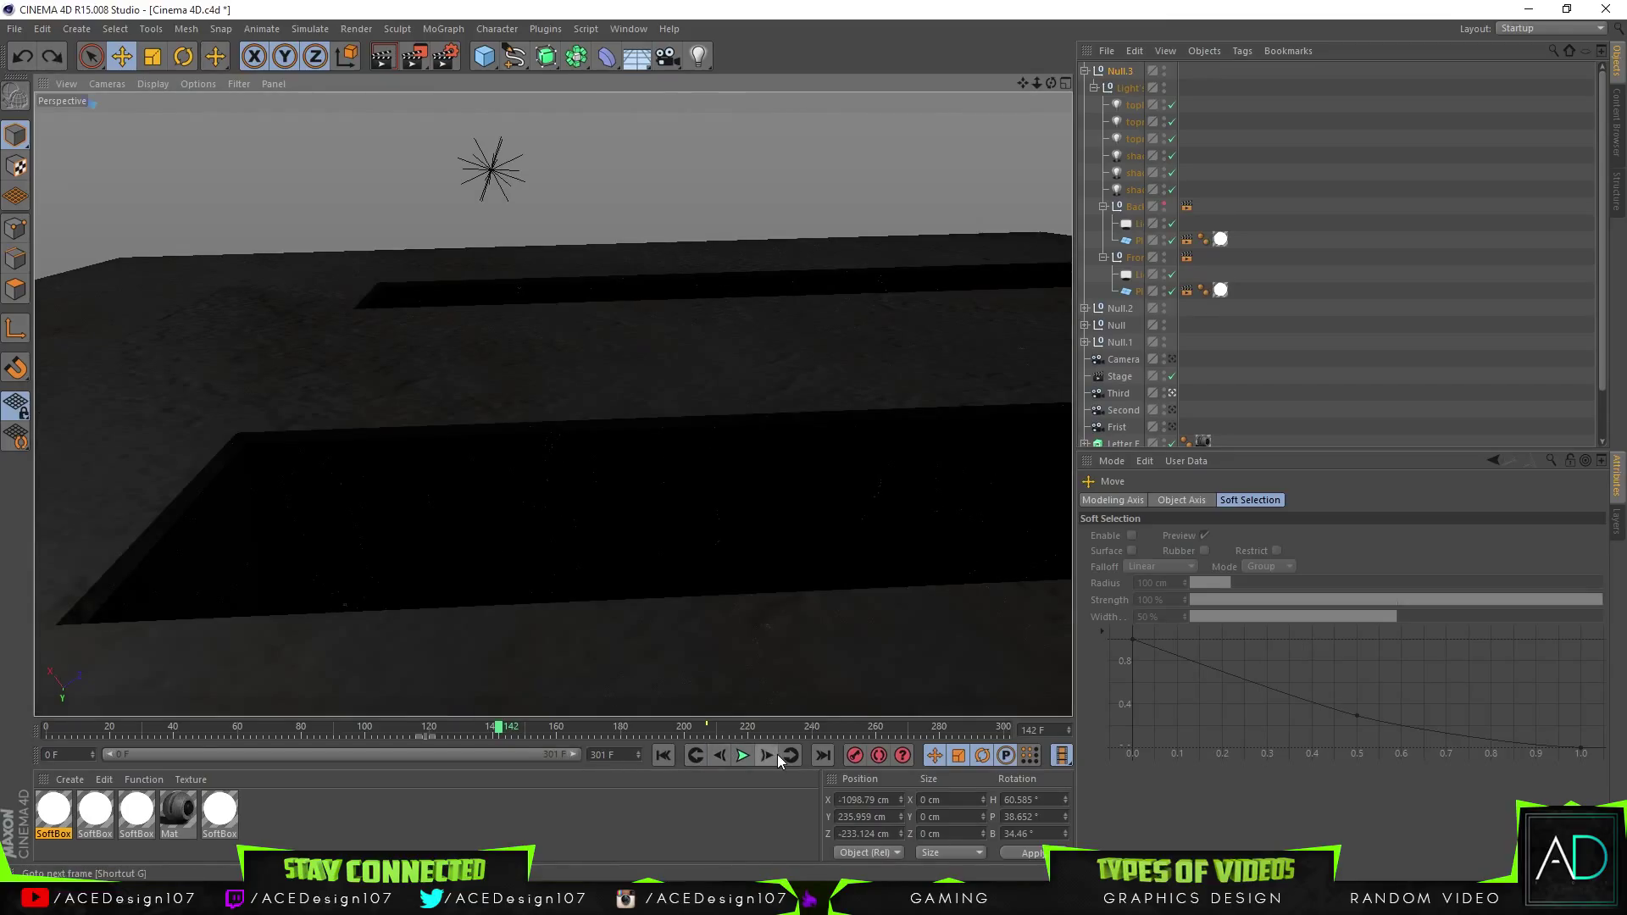
key(ctrl+z)
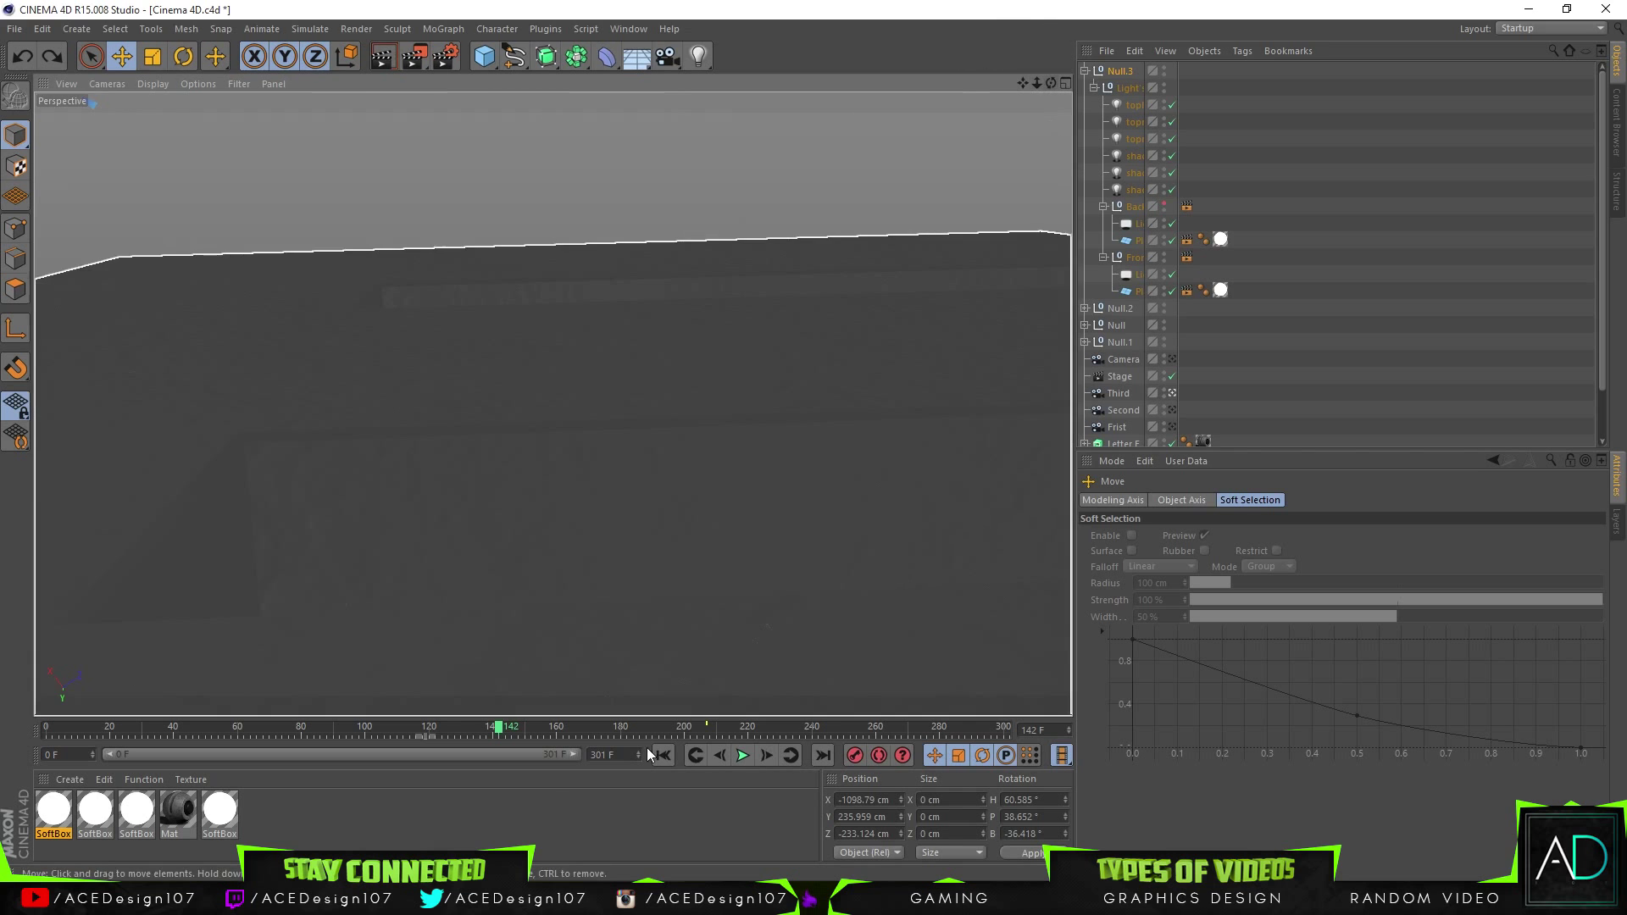
click(766, 756)
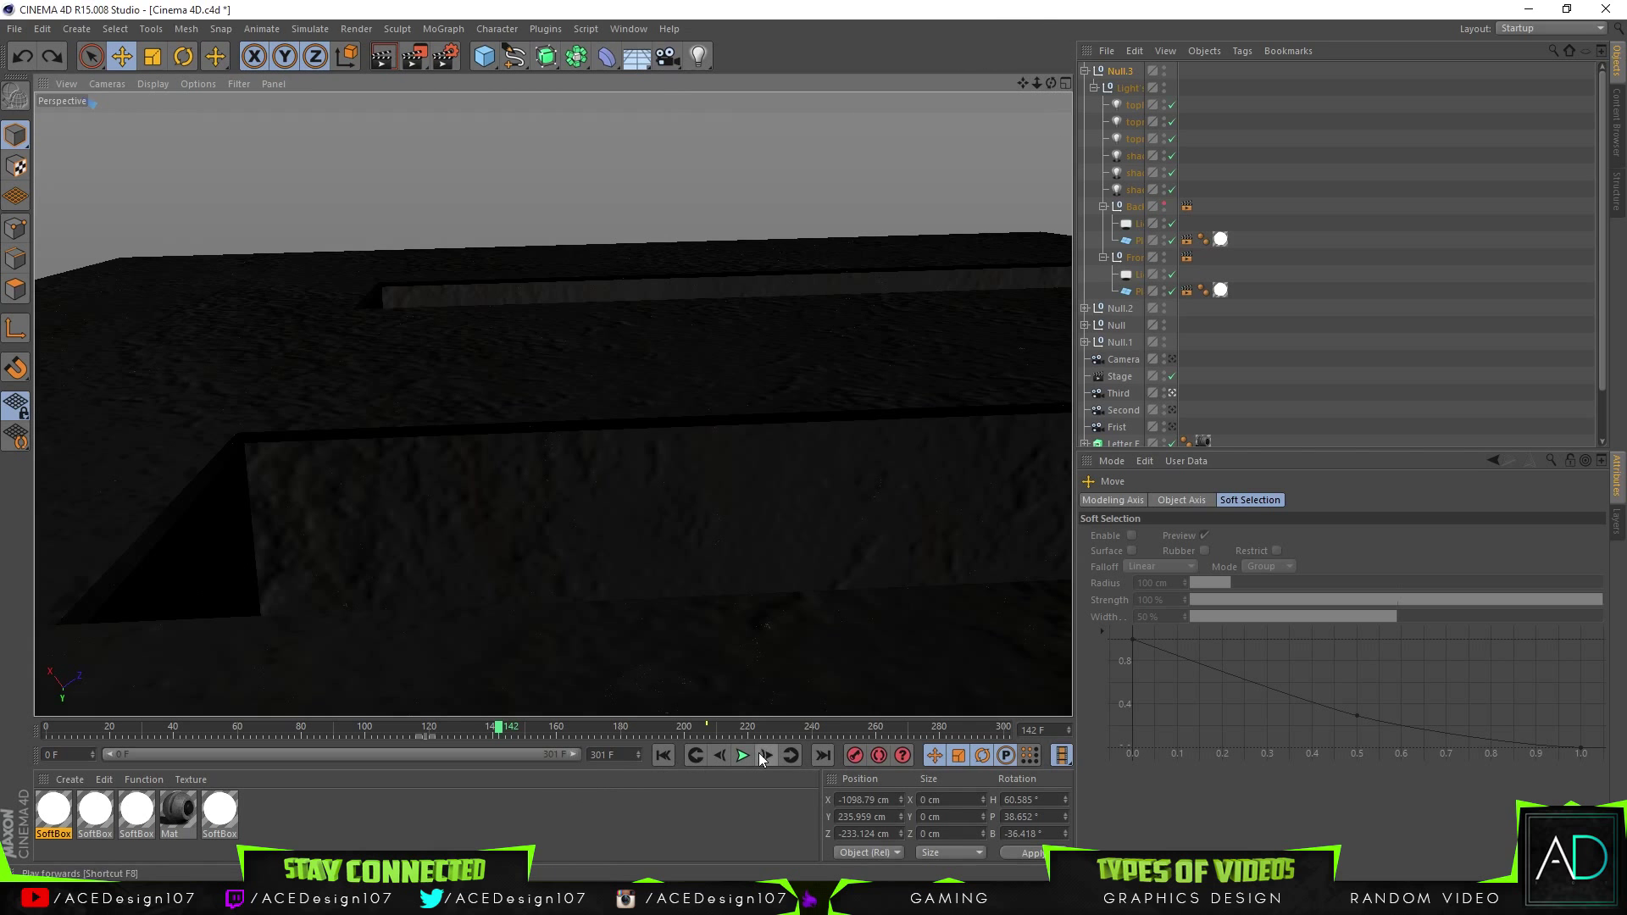
Render a preview of the shot at frame 117 and move the timeline on to about frame 299
drag(525, 729, 417, 731)
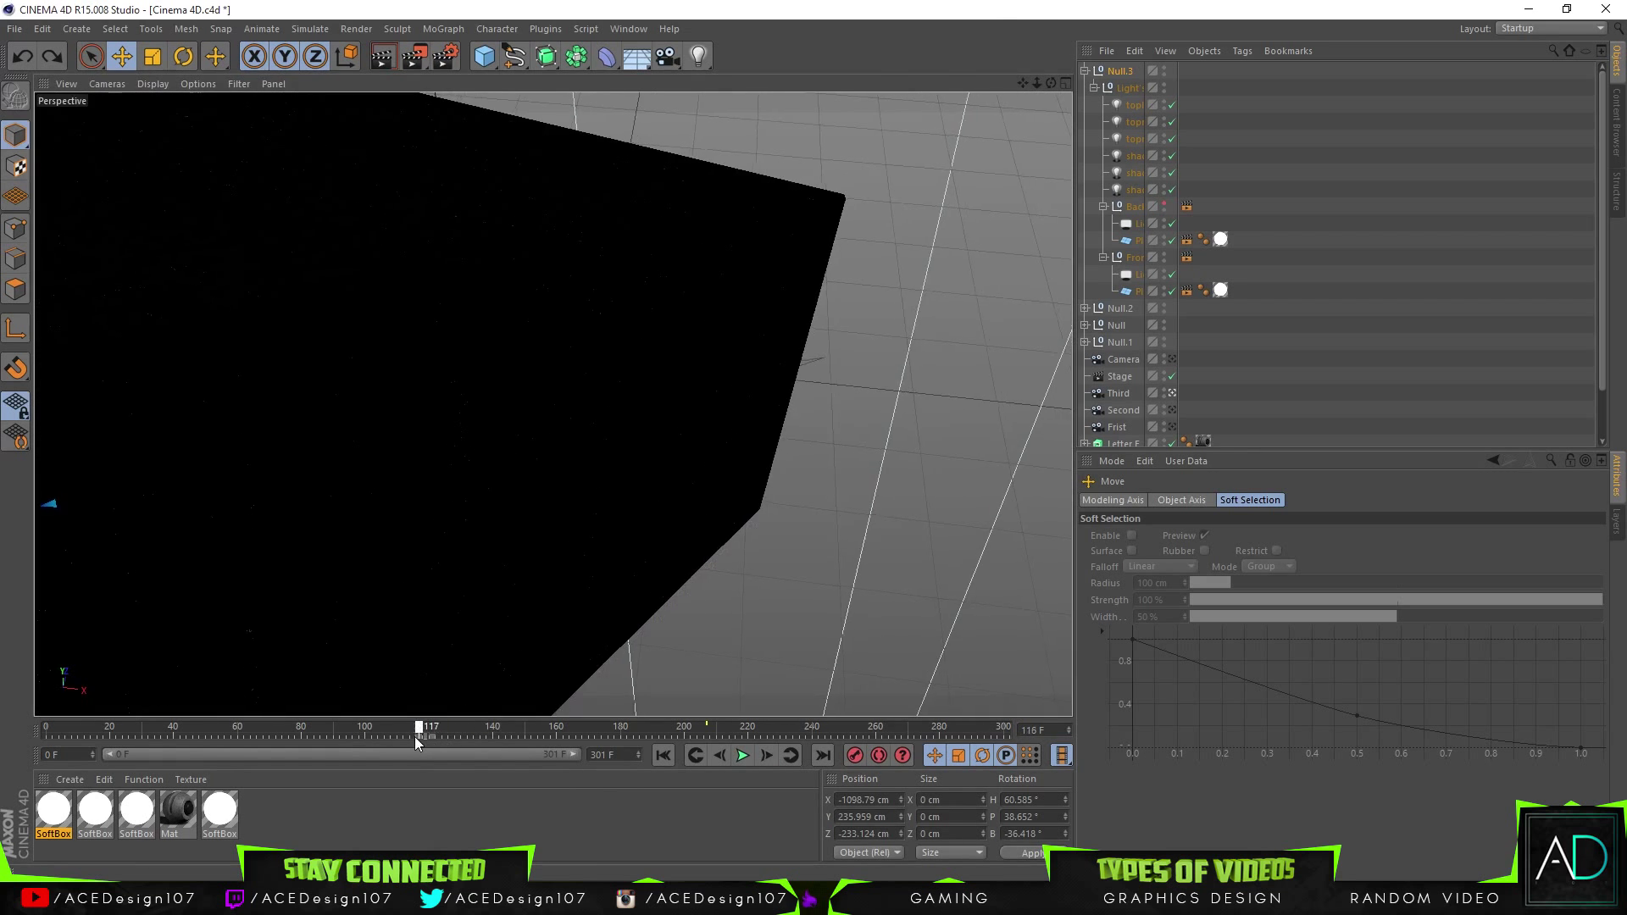
click(375, 57)
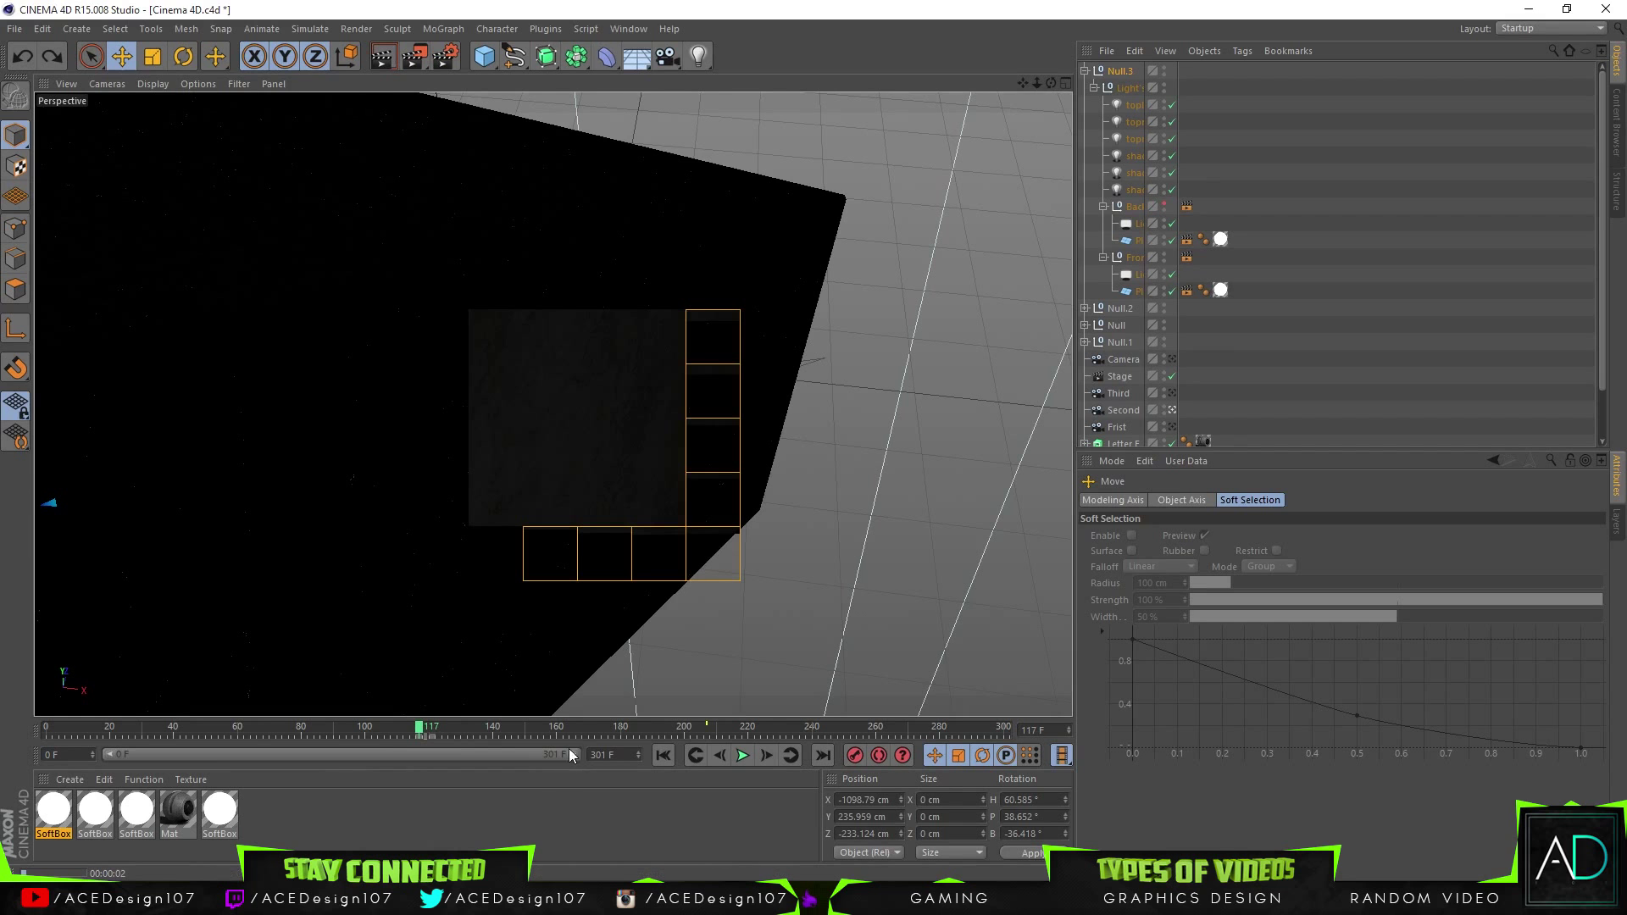
drag(407, 734, 1003, 737)
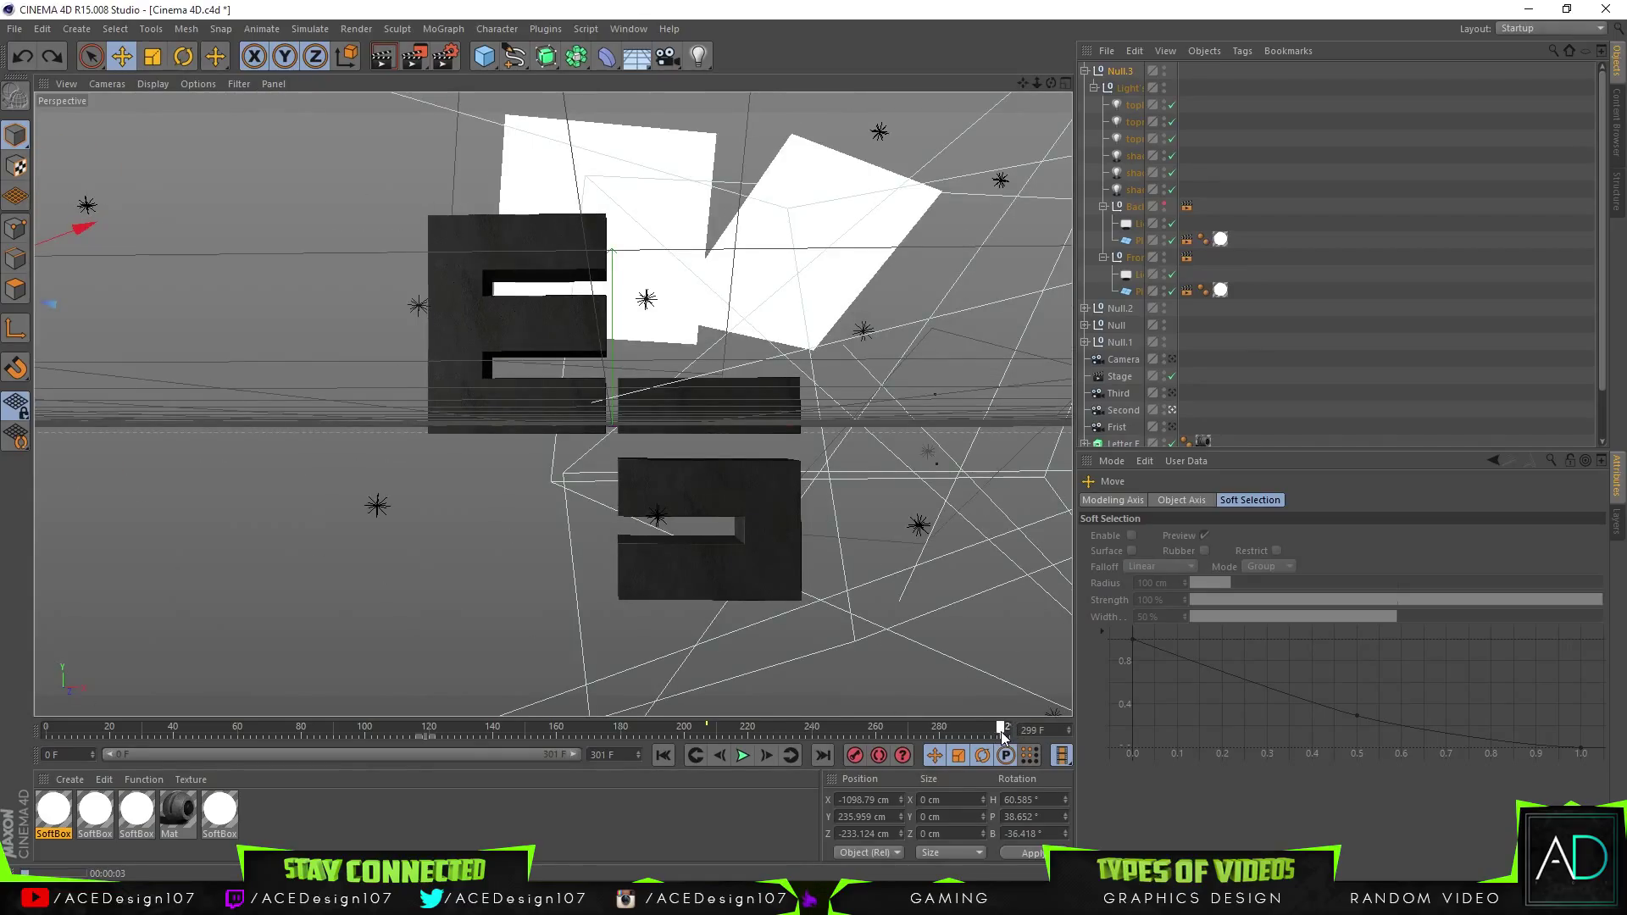
Render a preview of the final shot at frame 300, collapse the Null.3 hierarchy and select the Camera object
key(ctrl+r)
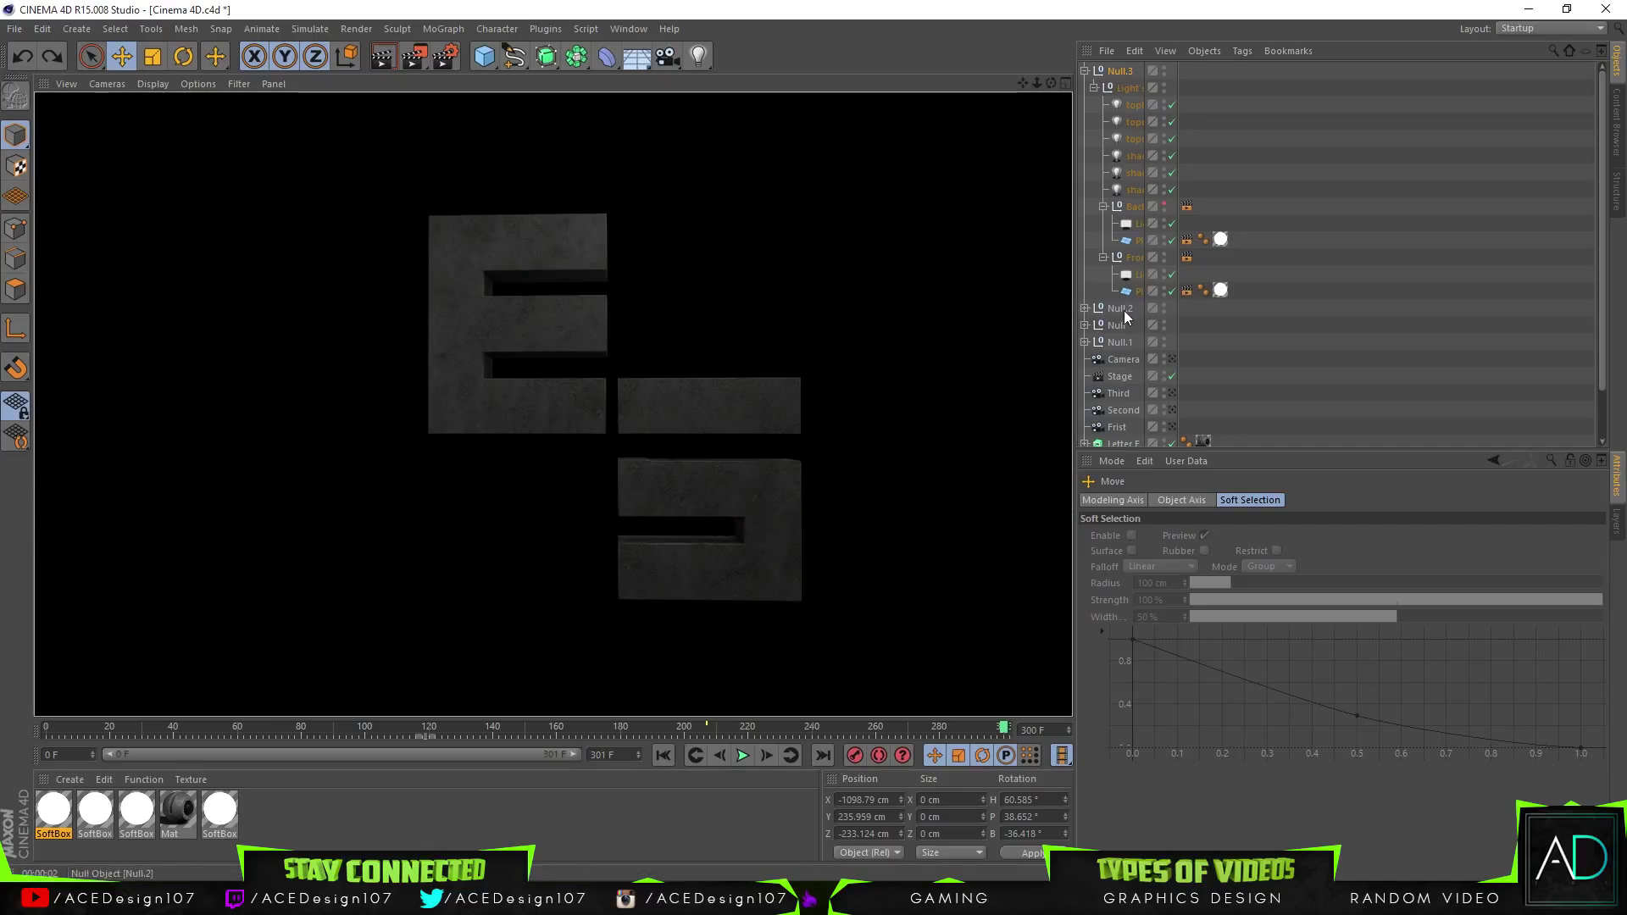
click(1083, 73)
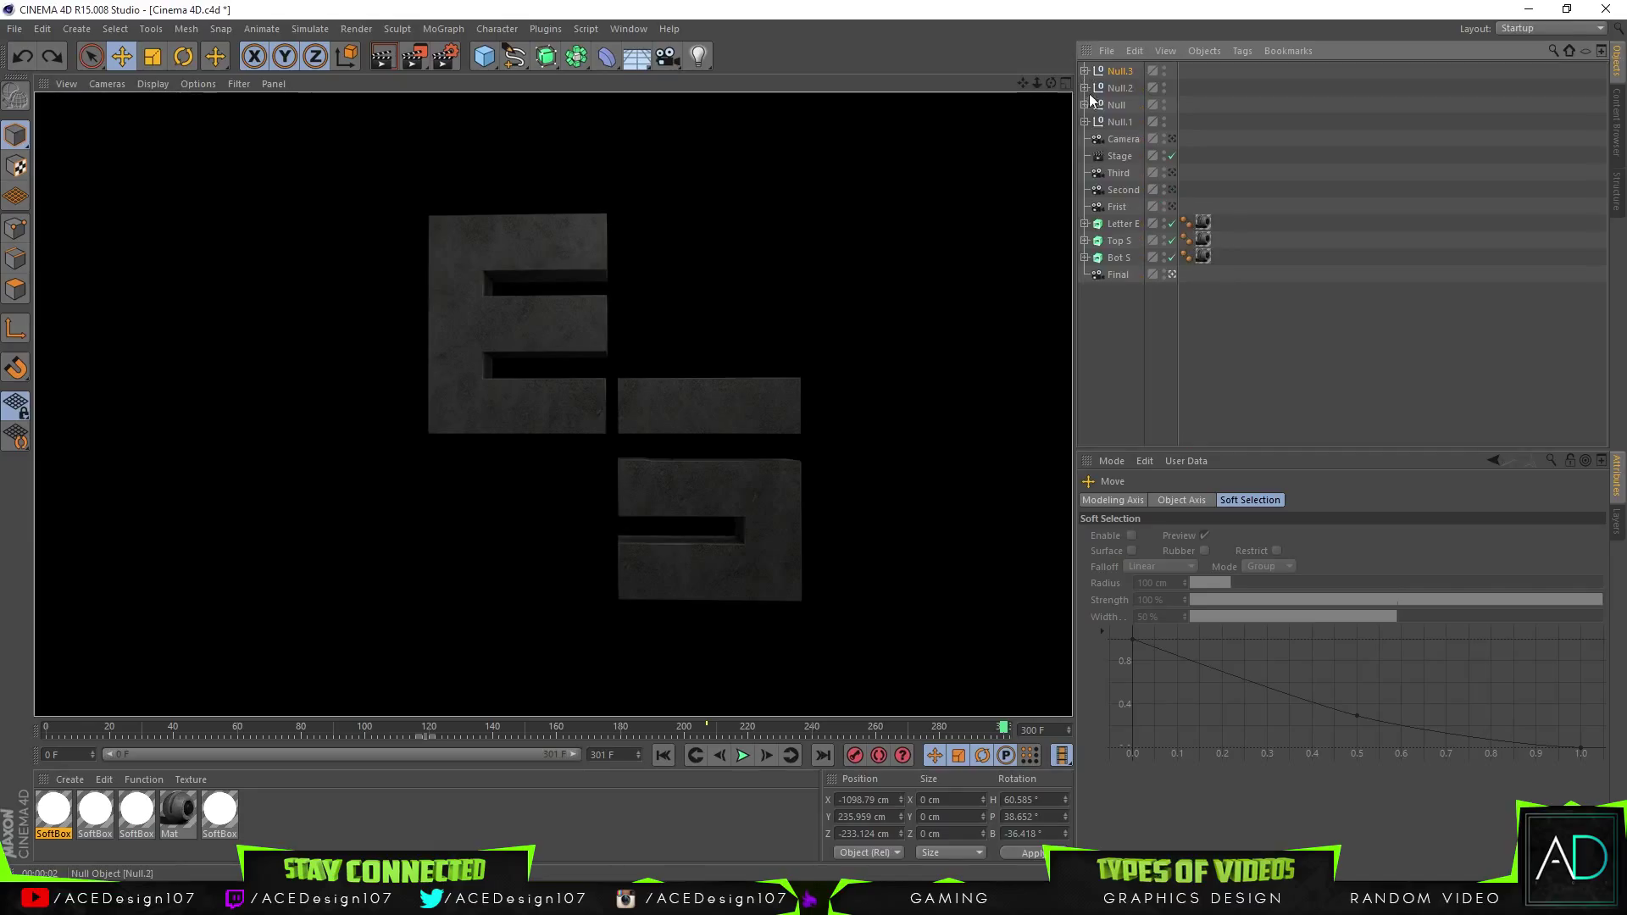
click(1120, 140)
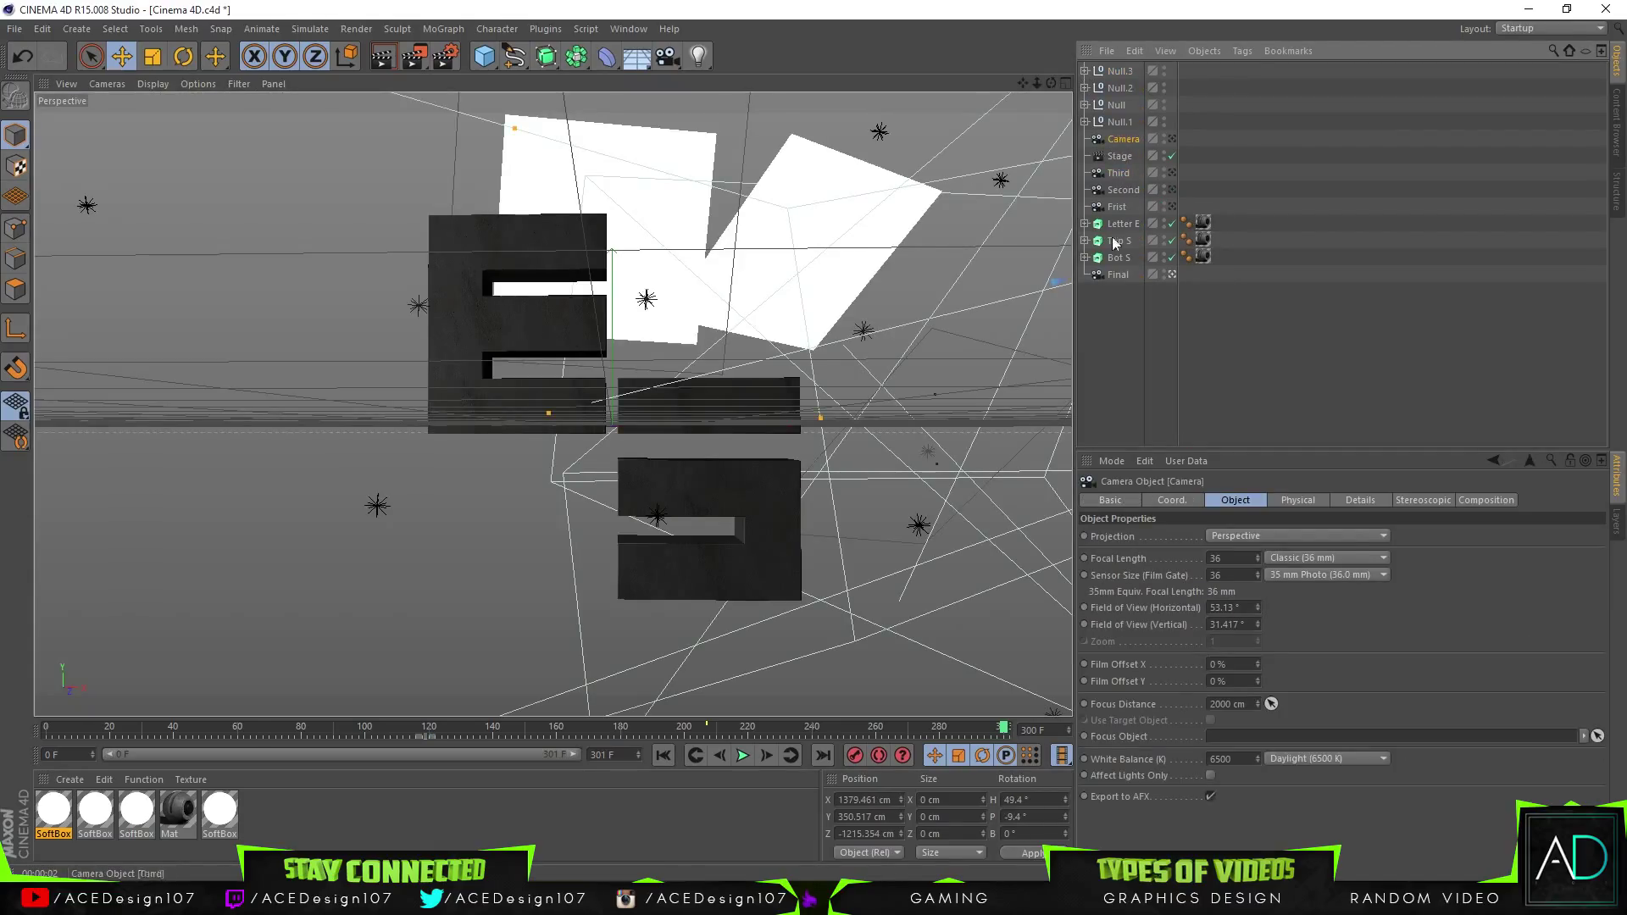
Try orbiting the Final camera to about H -12°, P -0.55° and render a preview of frame 300
click(1122, 272)
mouse_move(1051, 82)
mouse_down()
mouse_move(1099, 90)
mouse_move(1023, 89)
mouse_up()
click(383, 56)
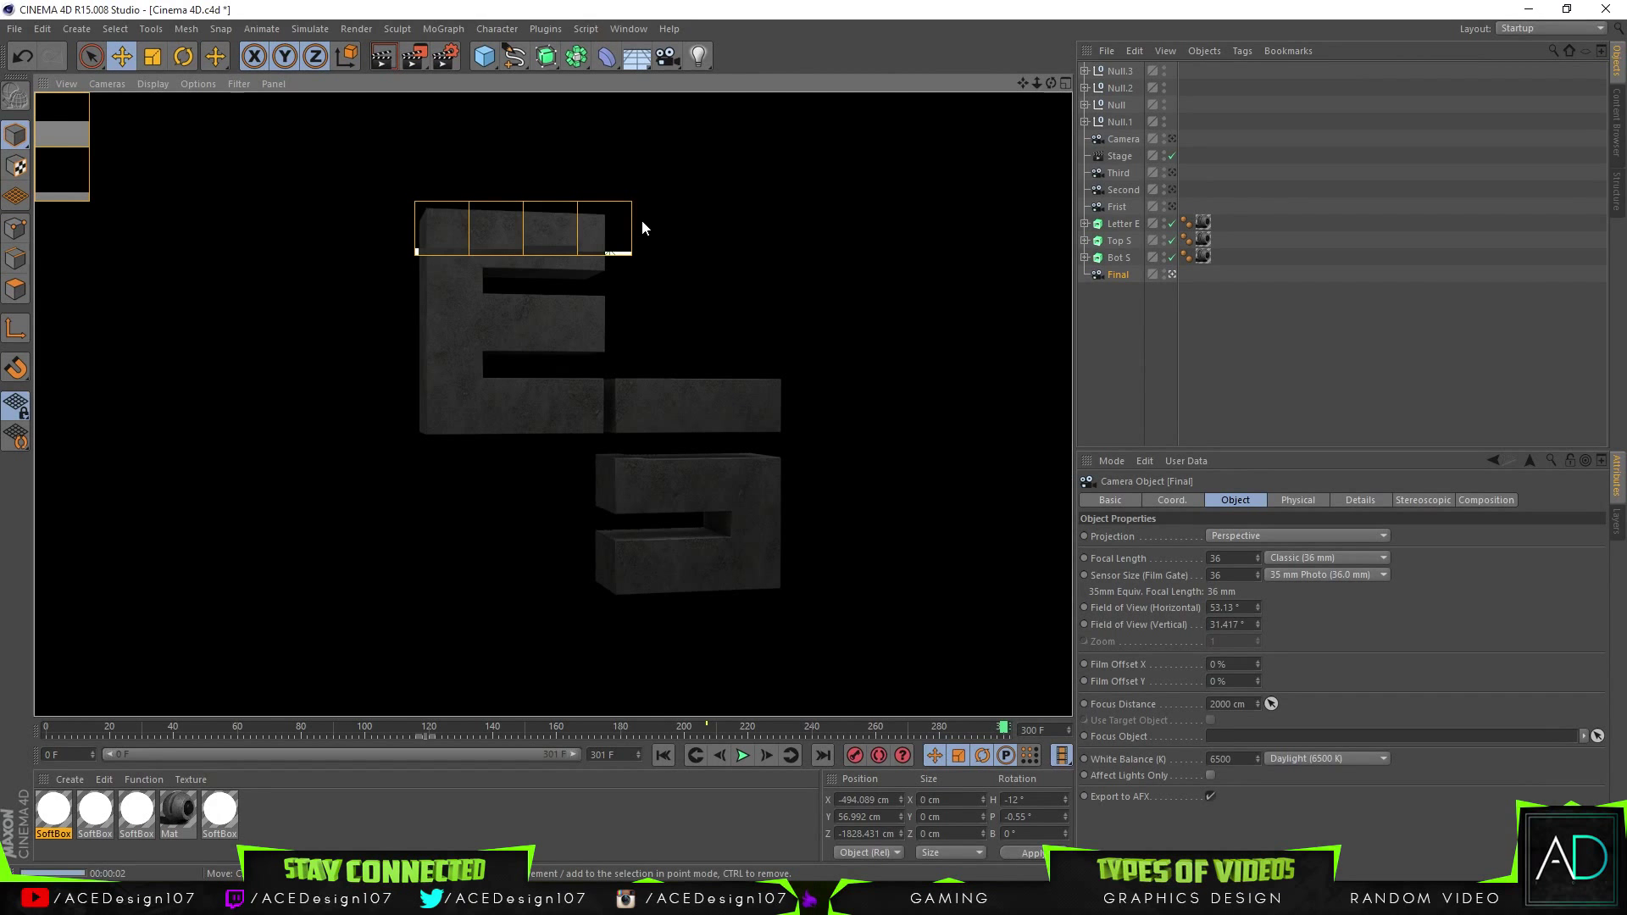
Orbit the Final camera to a nearly frontal view at about H 3°, P 0.65° and render a preview
drag(1051, 84, 1157, 78)
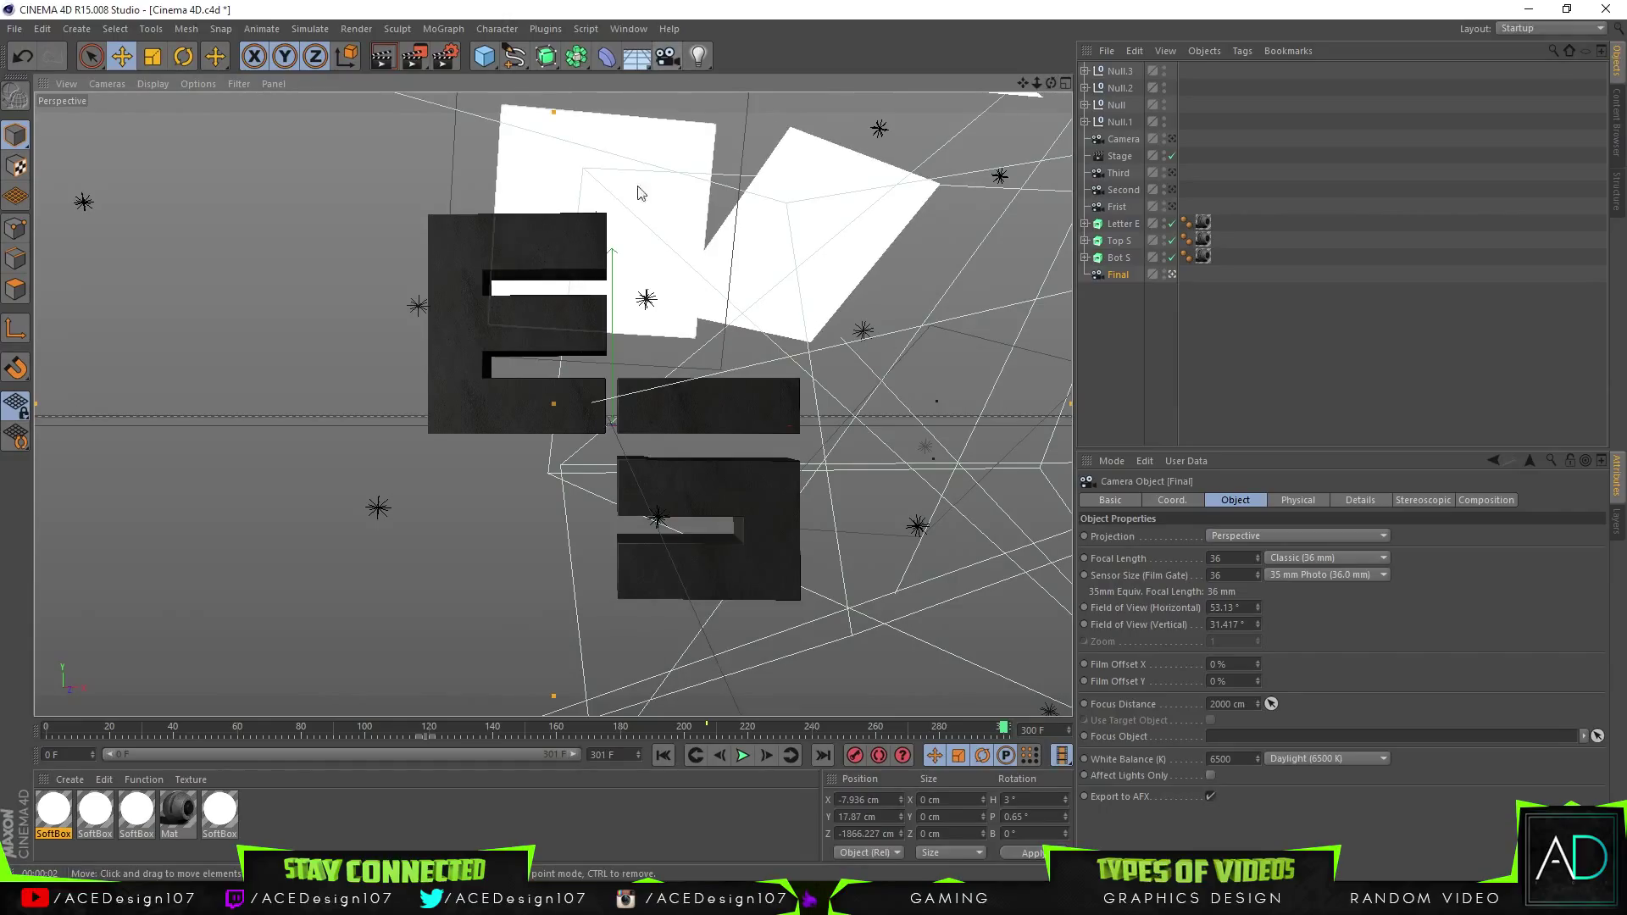
drag(1051, 83, 1060, 72)
click(644, 463)
click(644, 458)
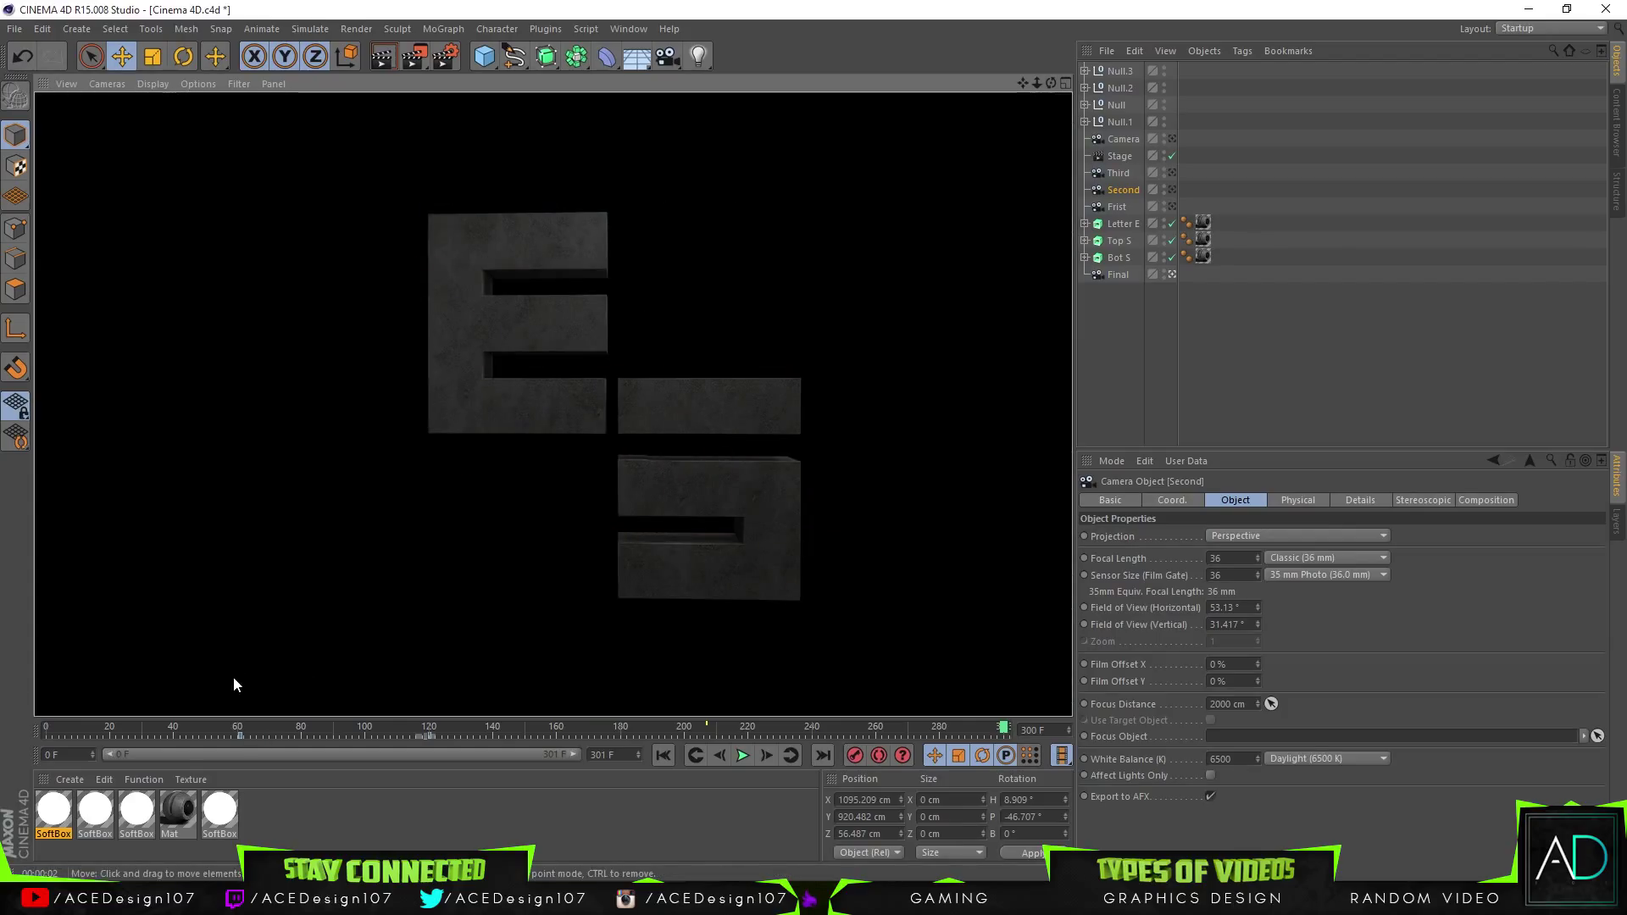
Select Letter E's texture tag and render a preview of the second camera's shot at frame 111
drag(170, 731, 1008, 727)
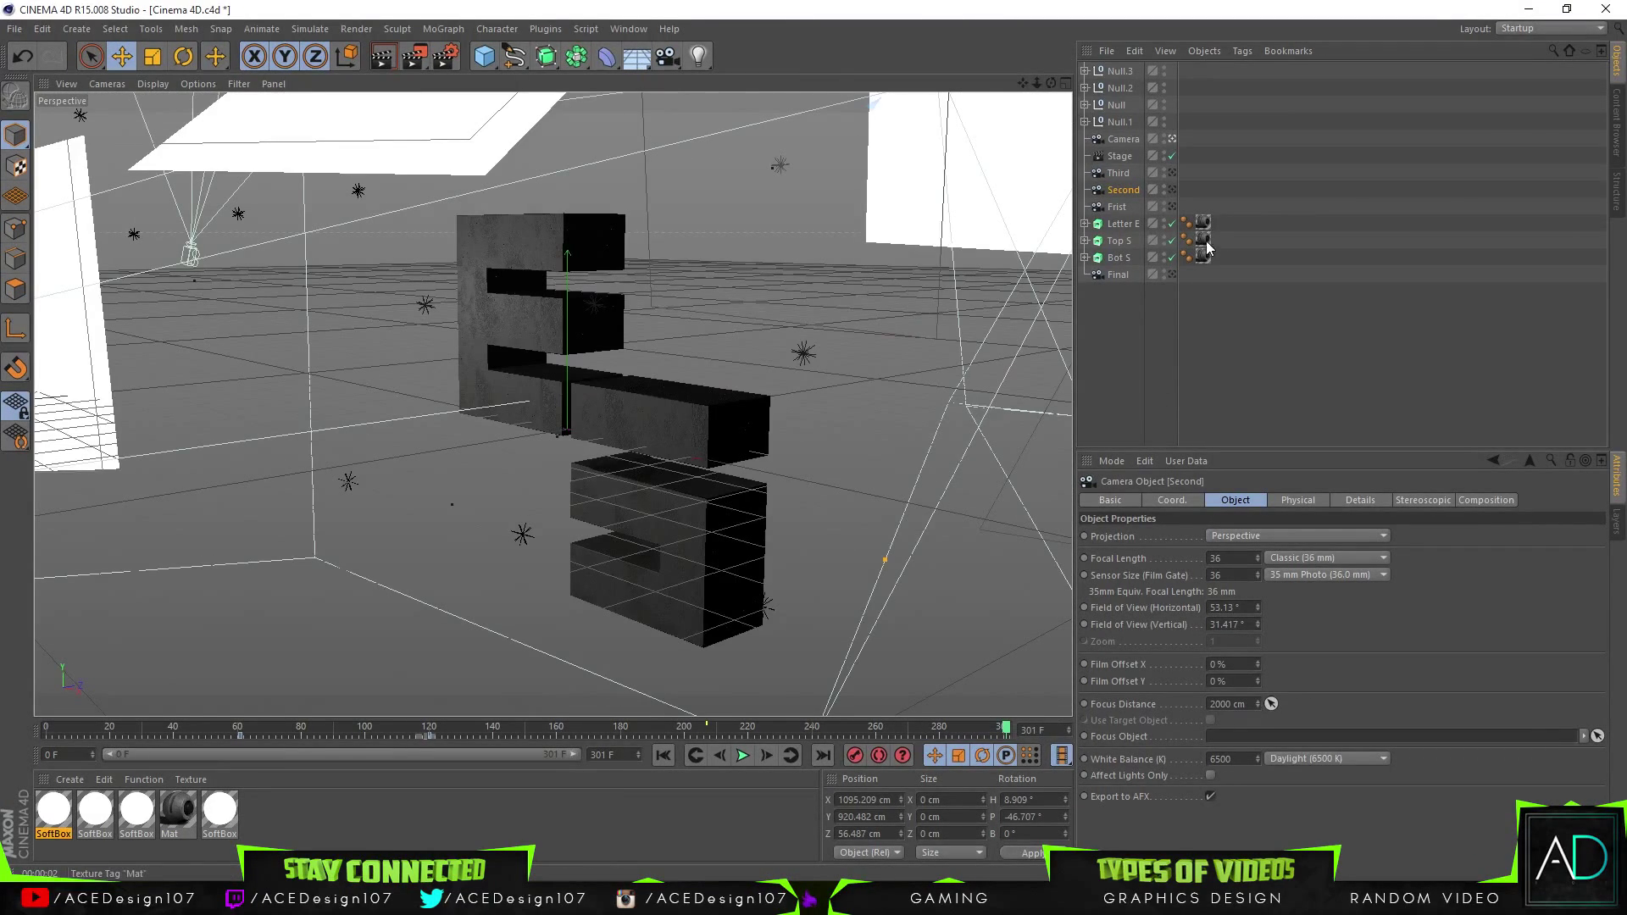
click(1203, 257)
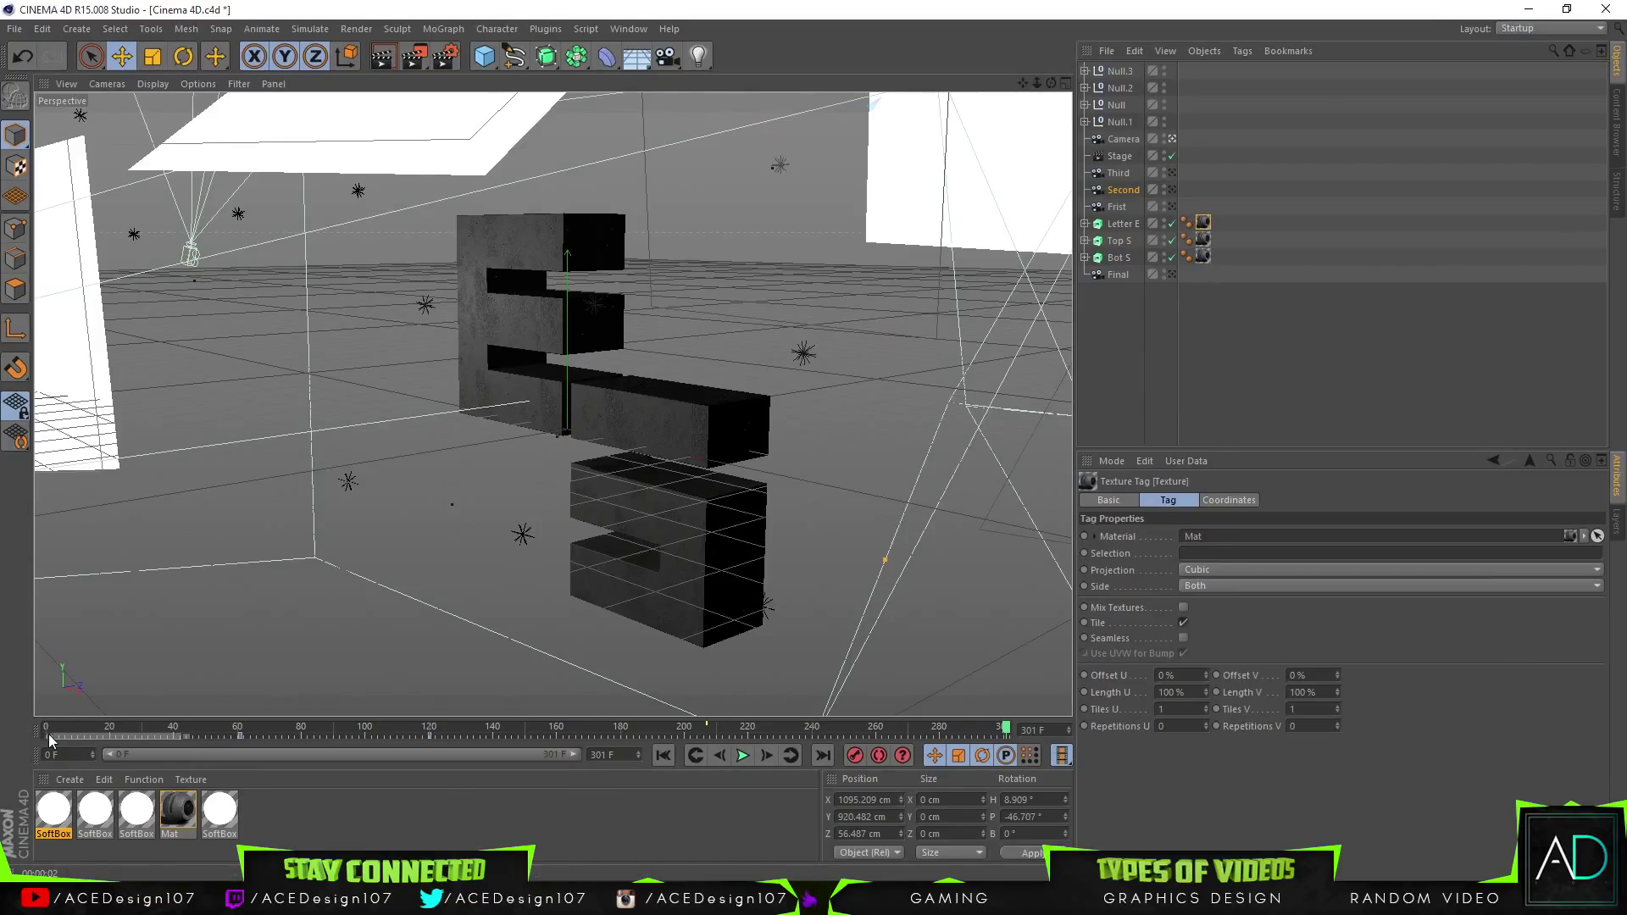
drag(108, 734, 408, 732)
drag(592, 723, 400, 726)
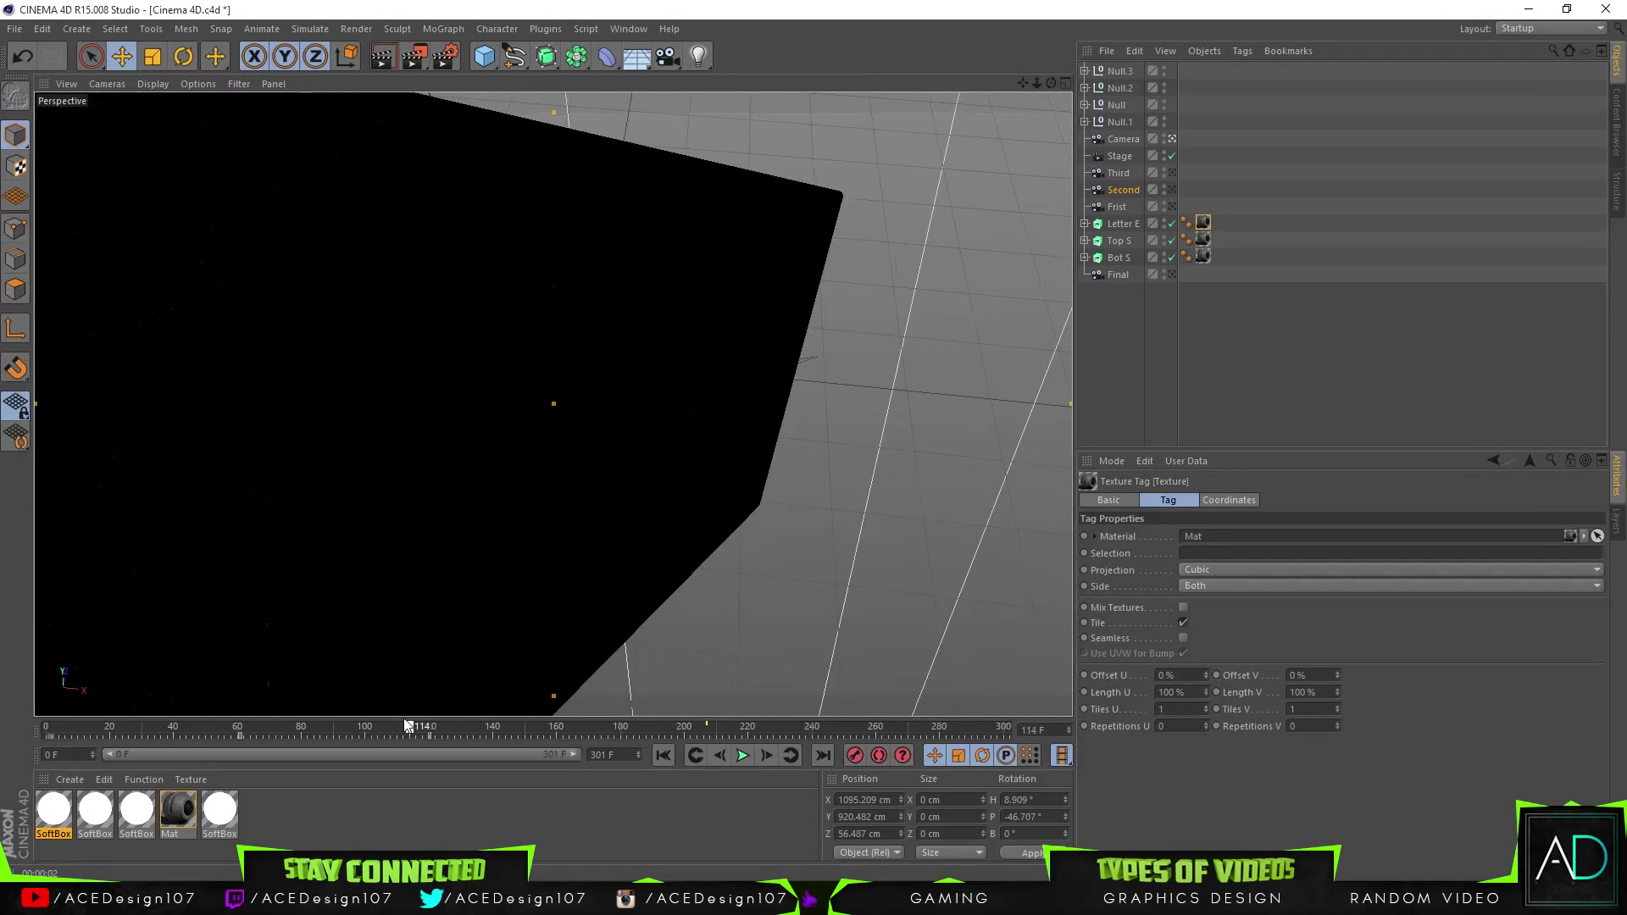
click(373, 64)
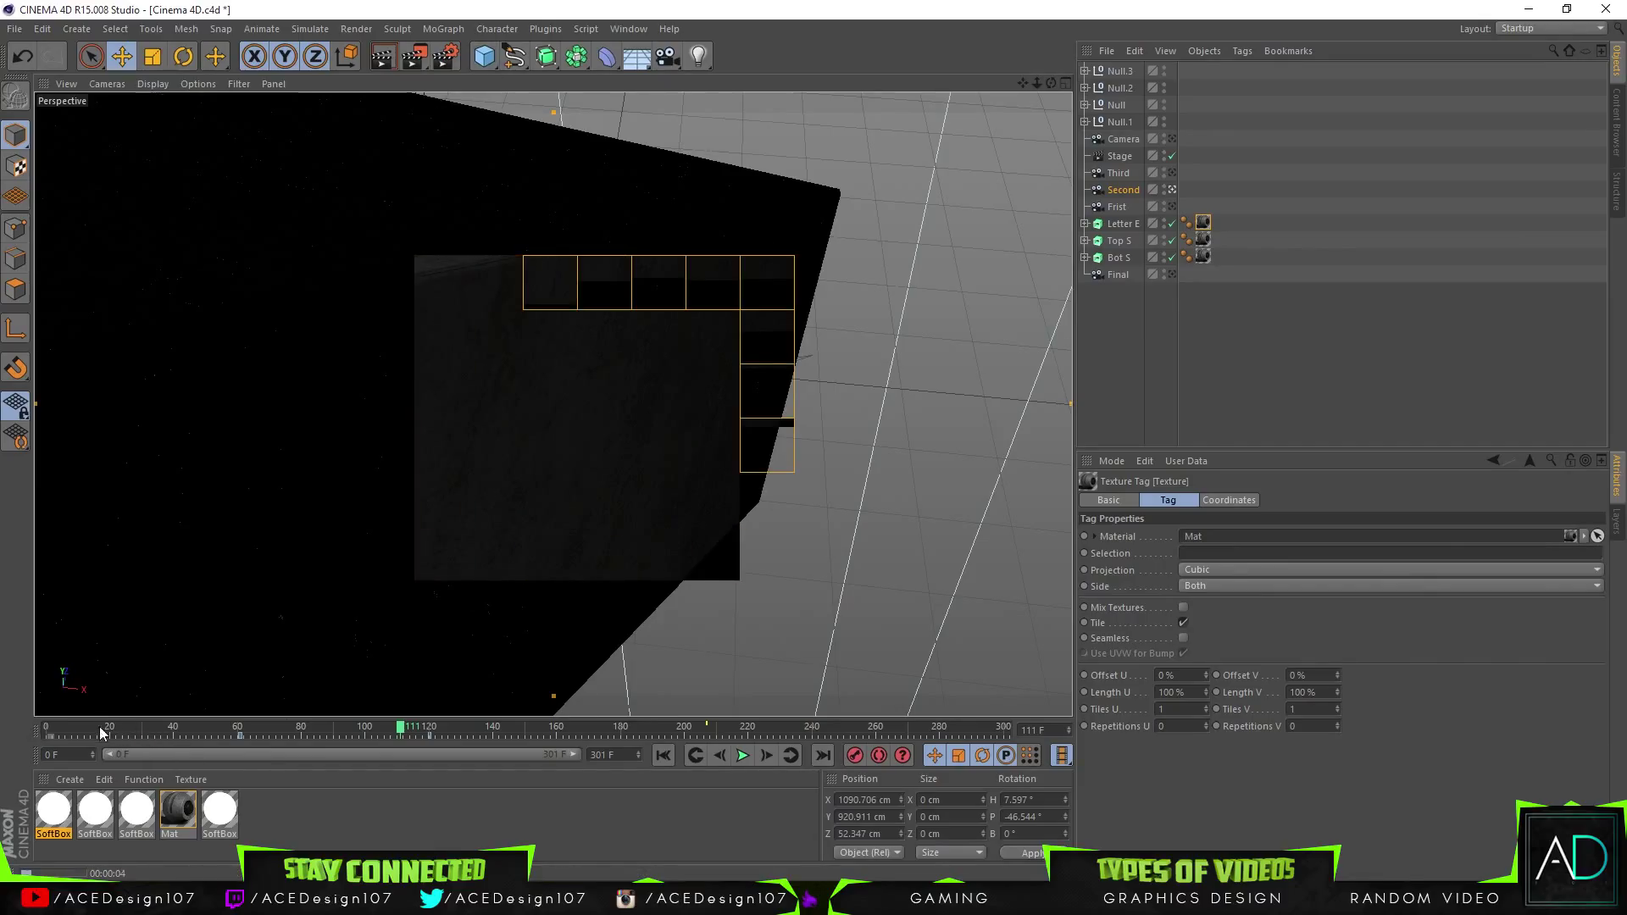
Render previews of the first camera's shot at frame 39 and the third camera's shot at frame 157
click(170, 729)
click(385, 59)
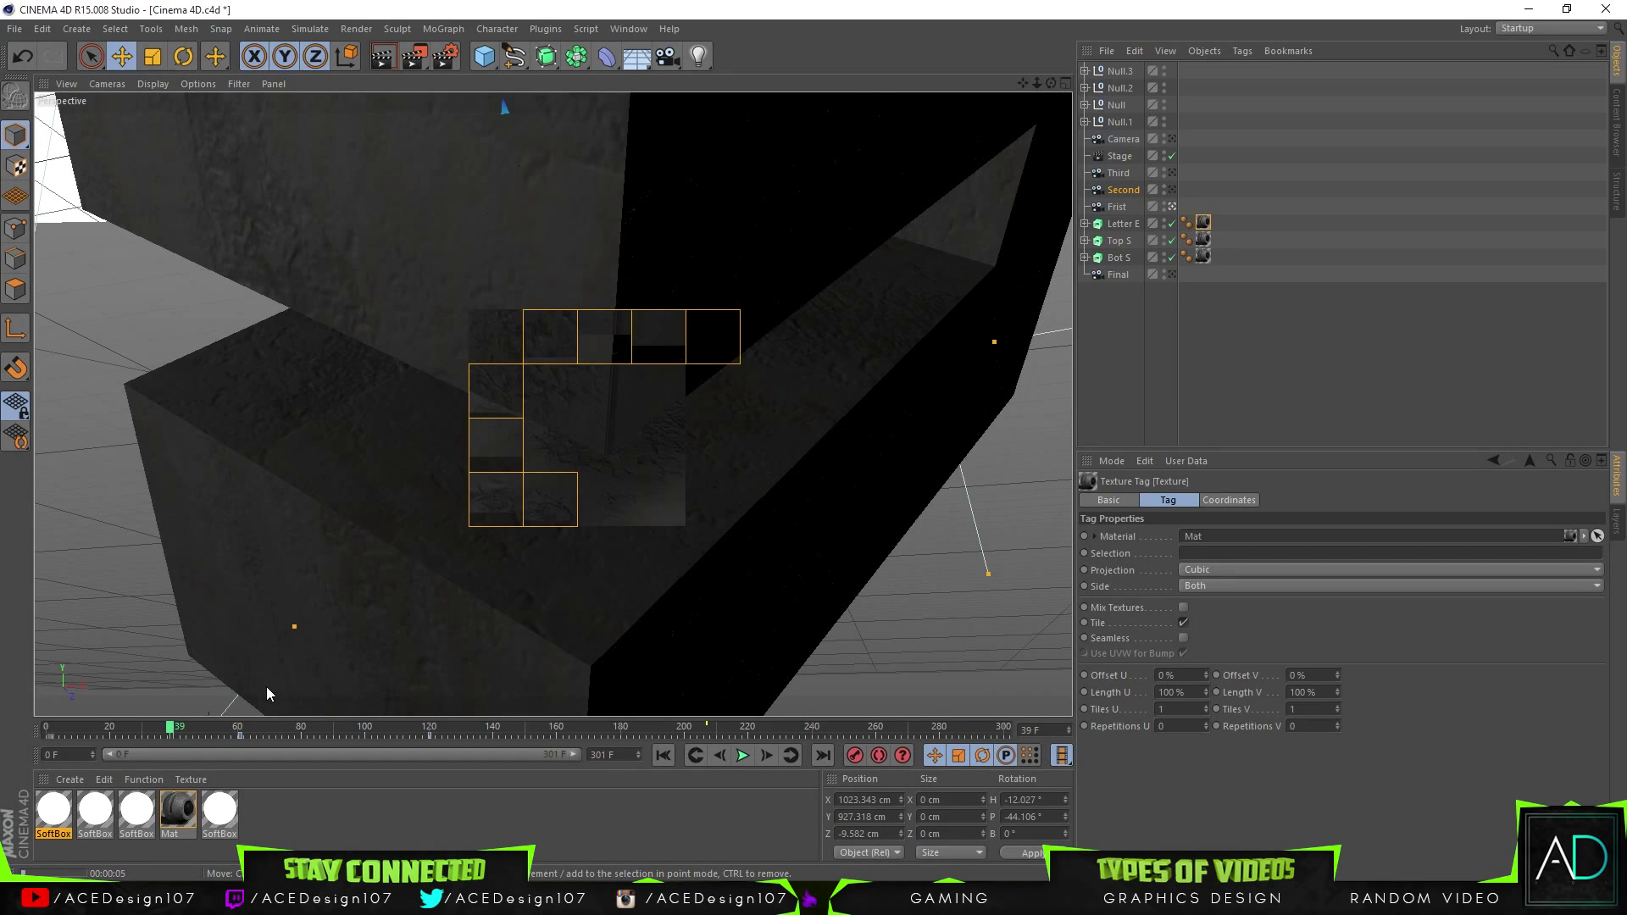
drag(171, 728, 546, 728)
click(384, 56)
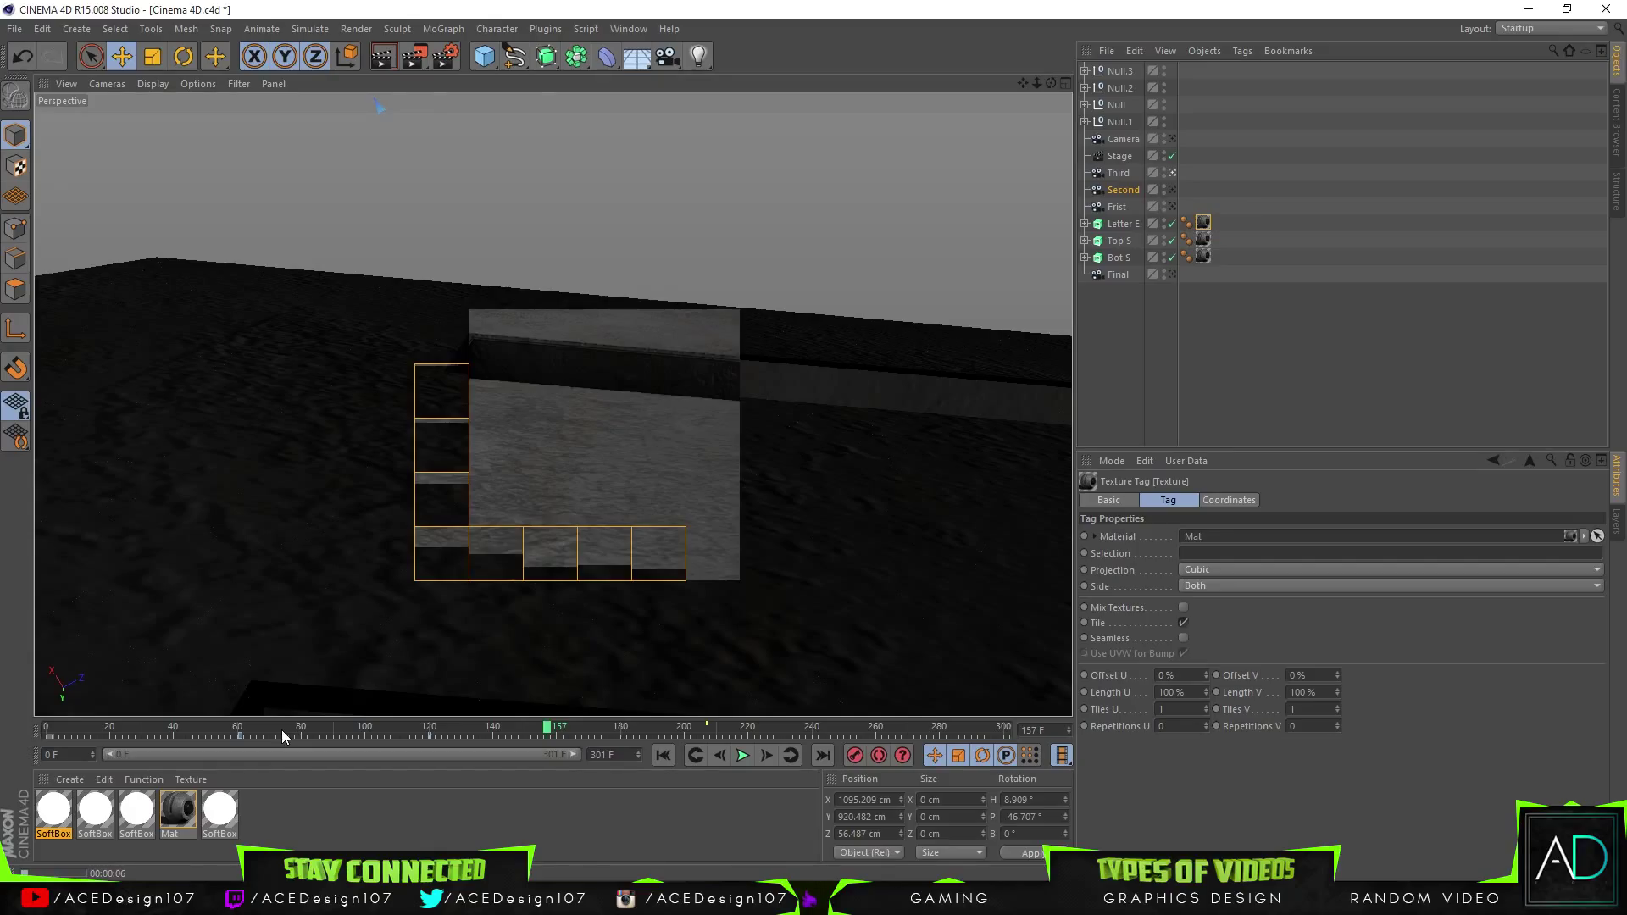
Check the final shot at frame 300 and delete the extra Camera object from the scene
drag(282, 730, 1060, 732)
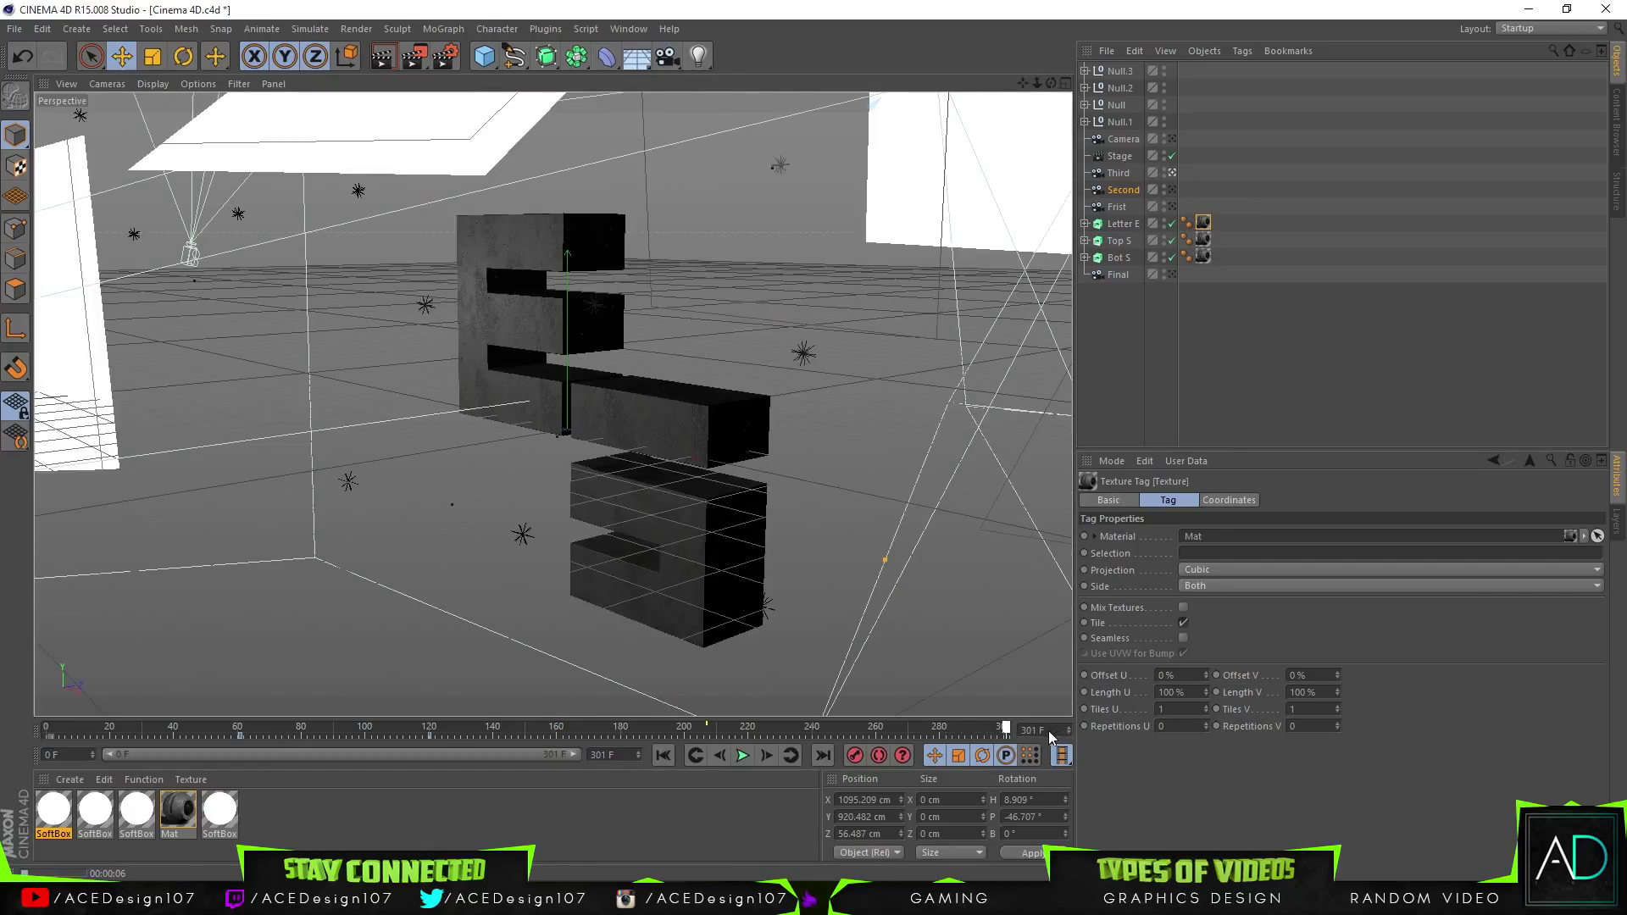
click(1006, 734)
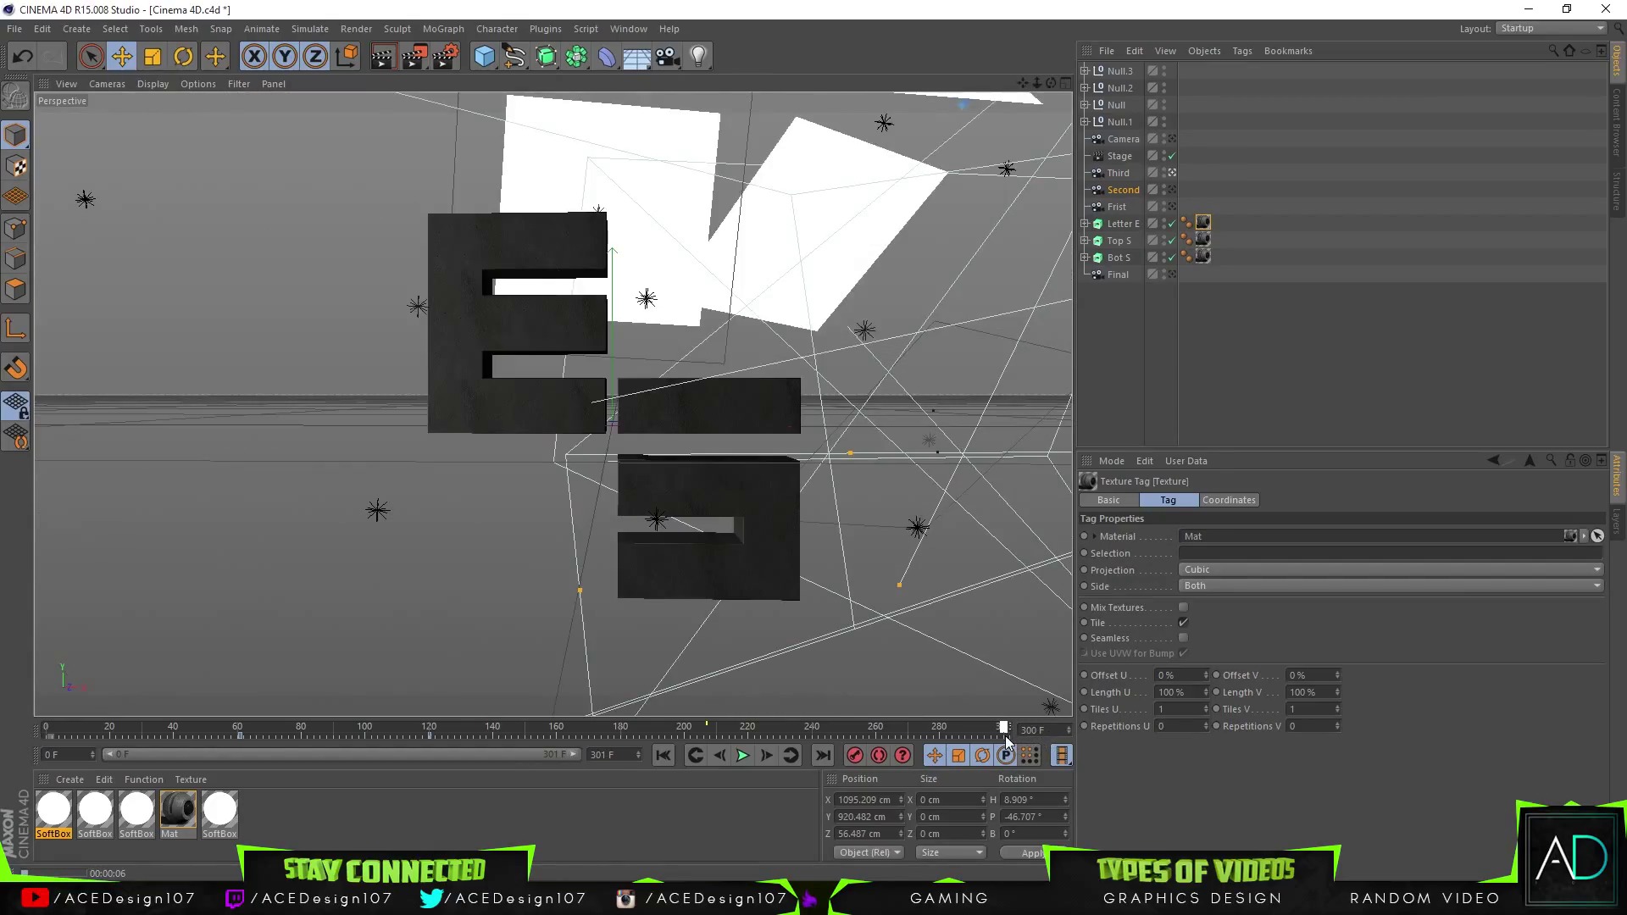
click(1118, 274)
click(1124, 139)
key(Delete)
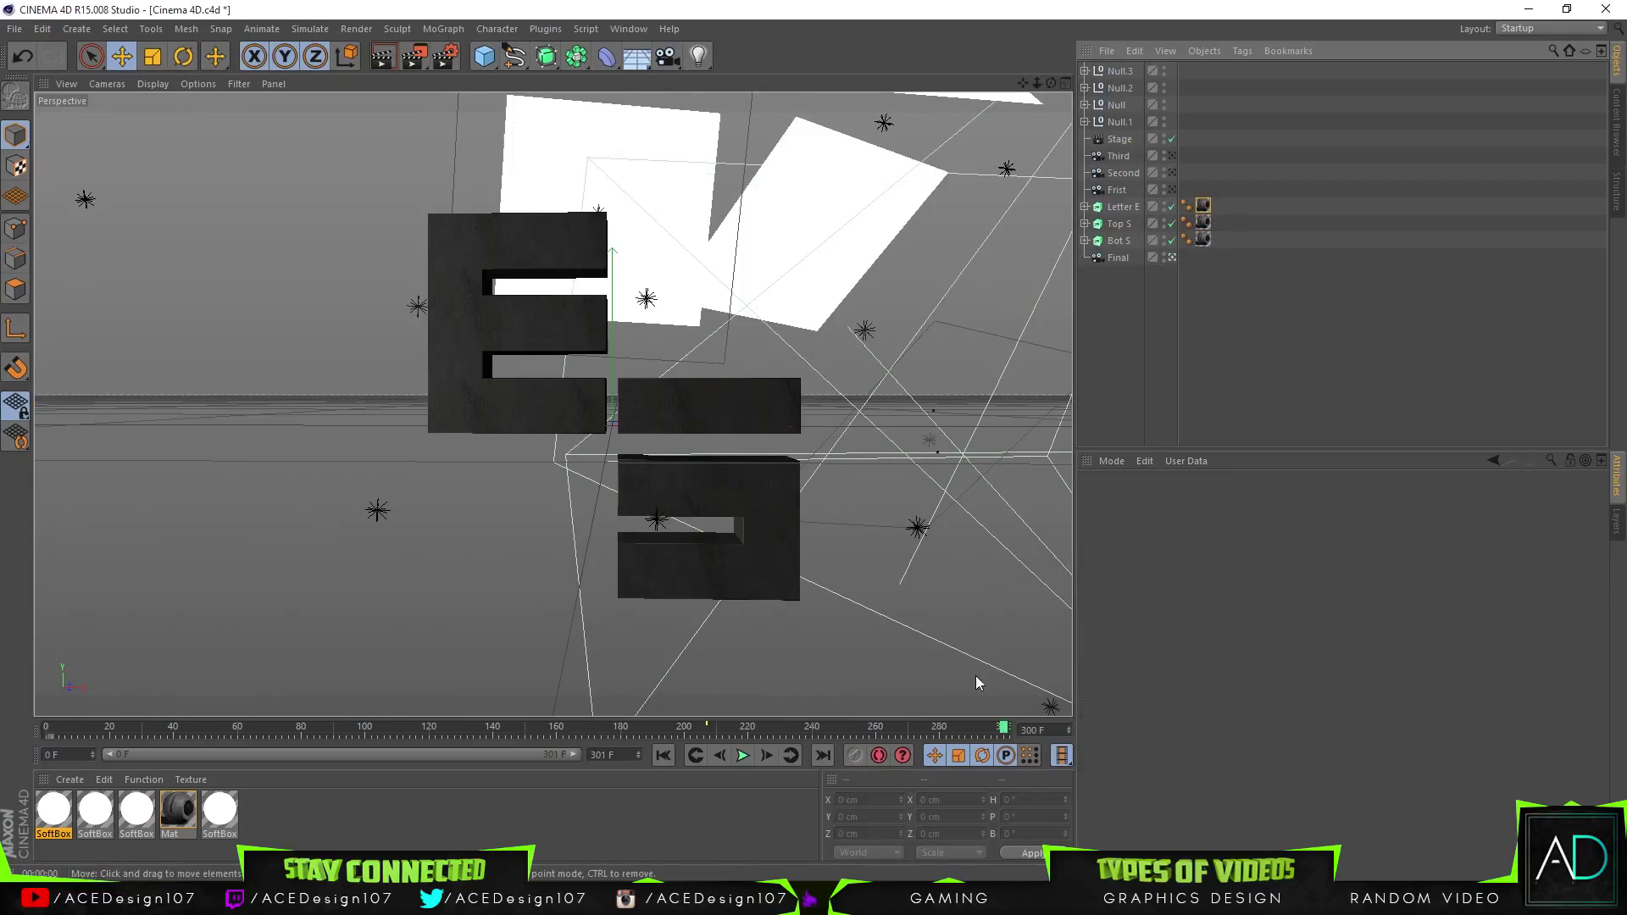
Set the project's end frame to 300
click(1006, 729)
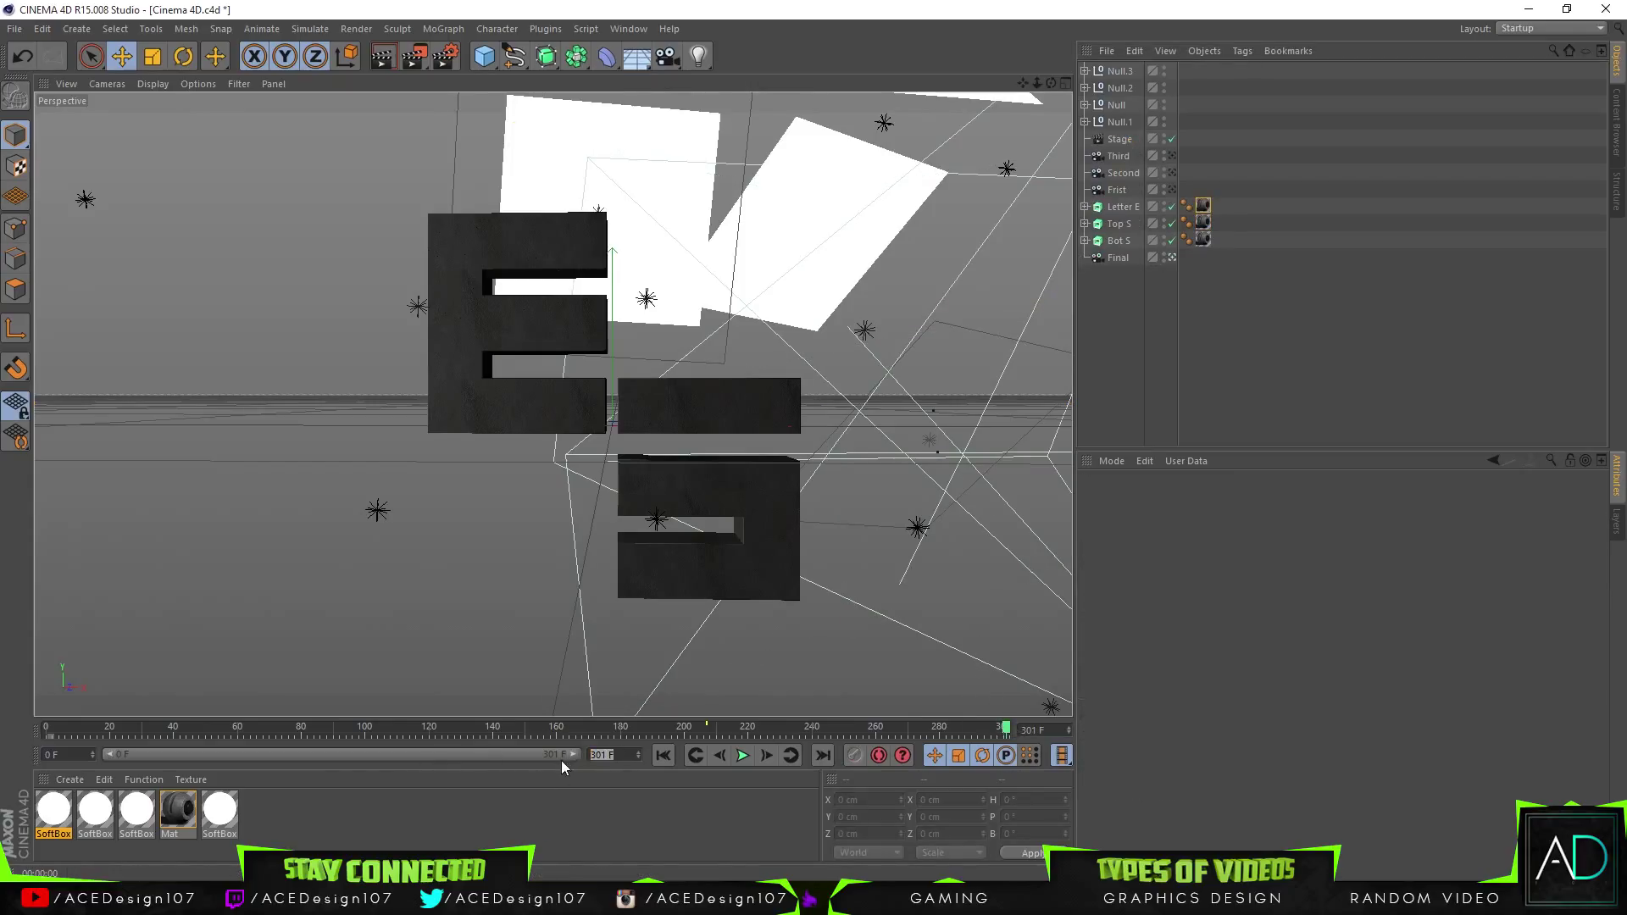
click(605, 756)
text(00)
key(Return)
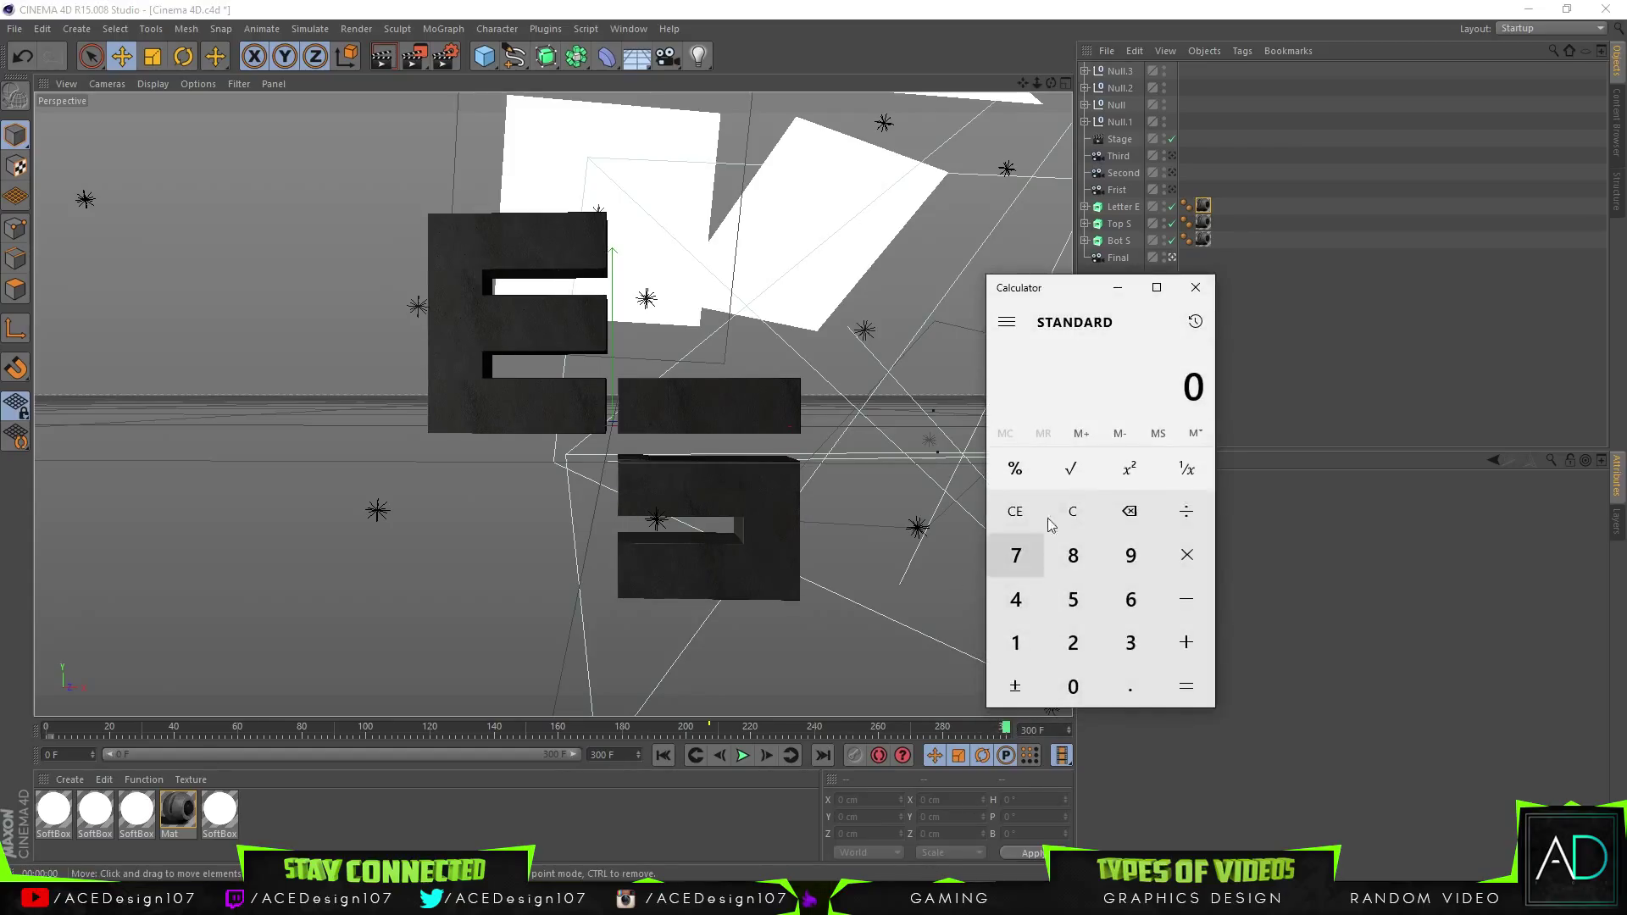
Multiply 60 by 3 in the Calculator to work out how many frames to add, and return to Cinema 4D
click(1131, 602)
click(1069, 685)
click(1184, 555)
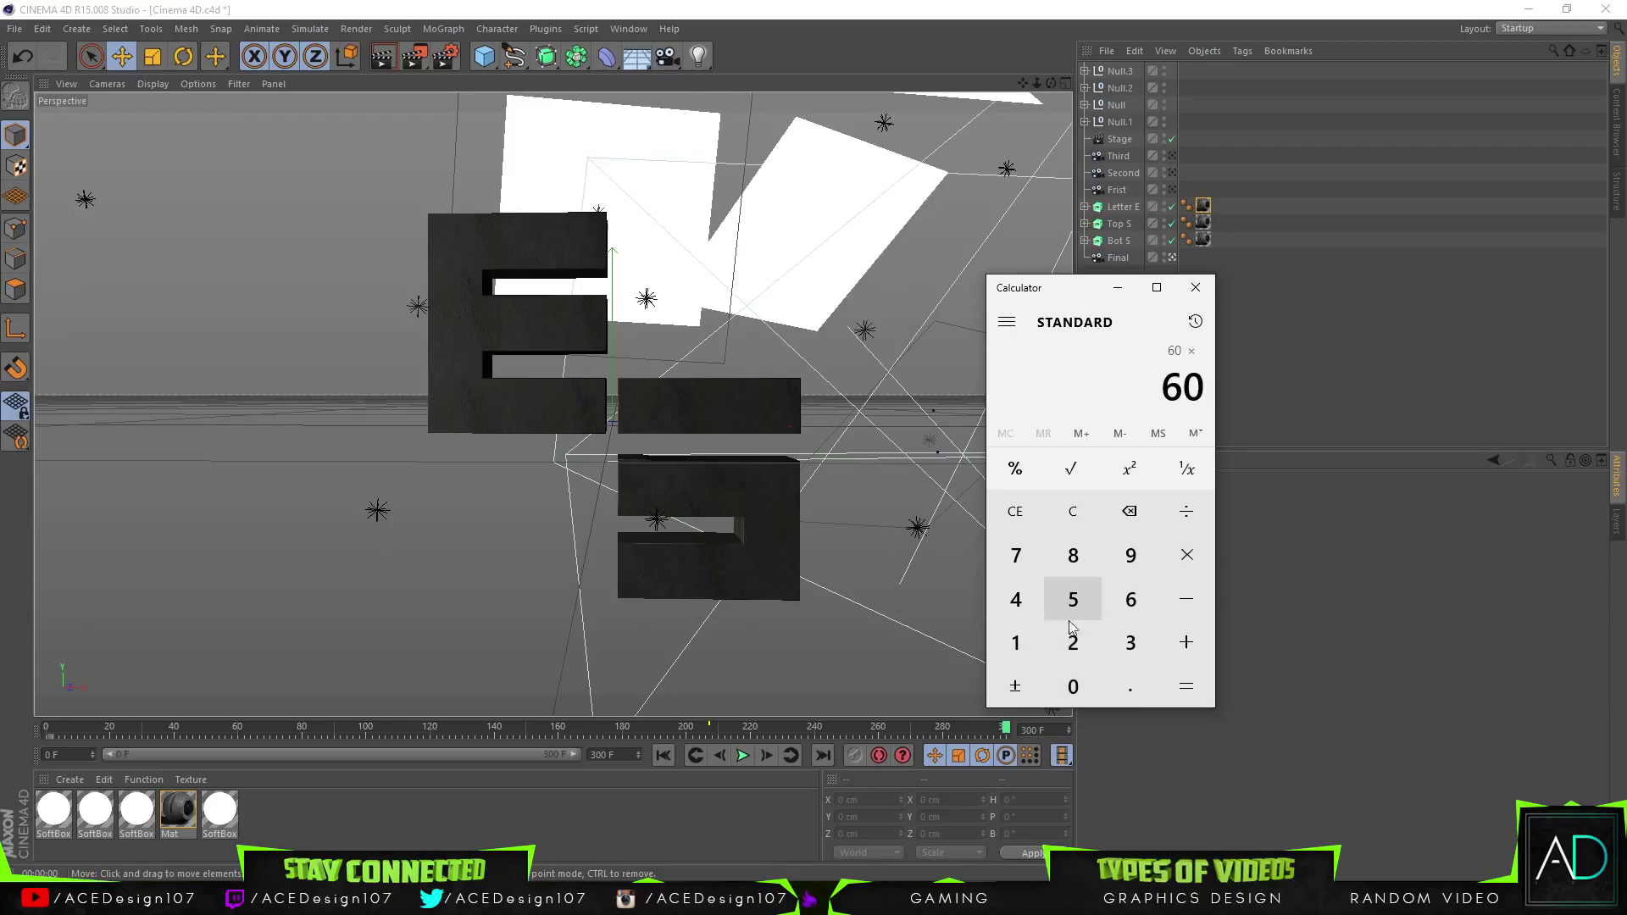
click(1130, 643)
click(1186, 687)
click(1227, 517)
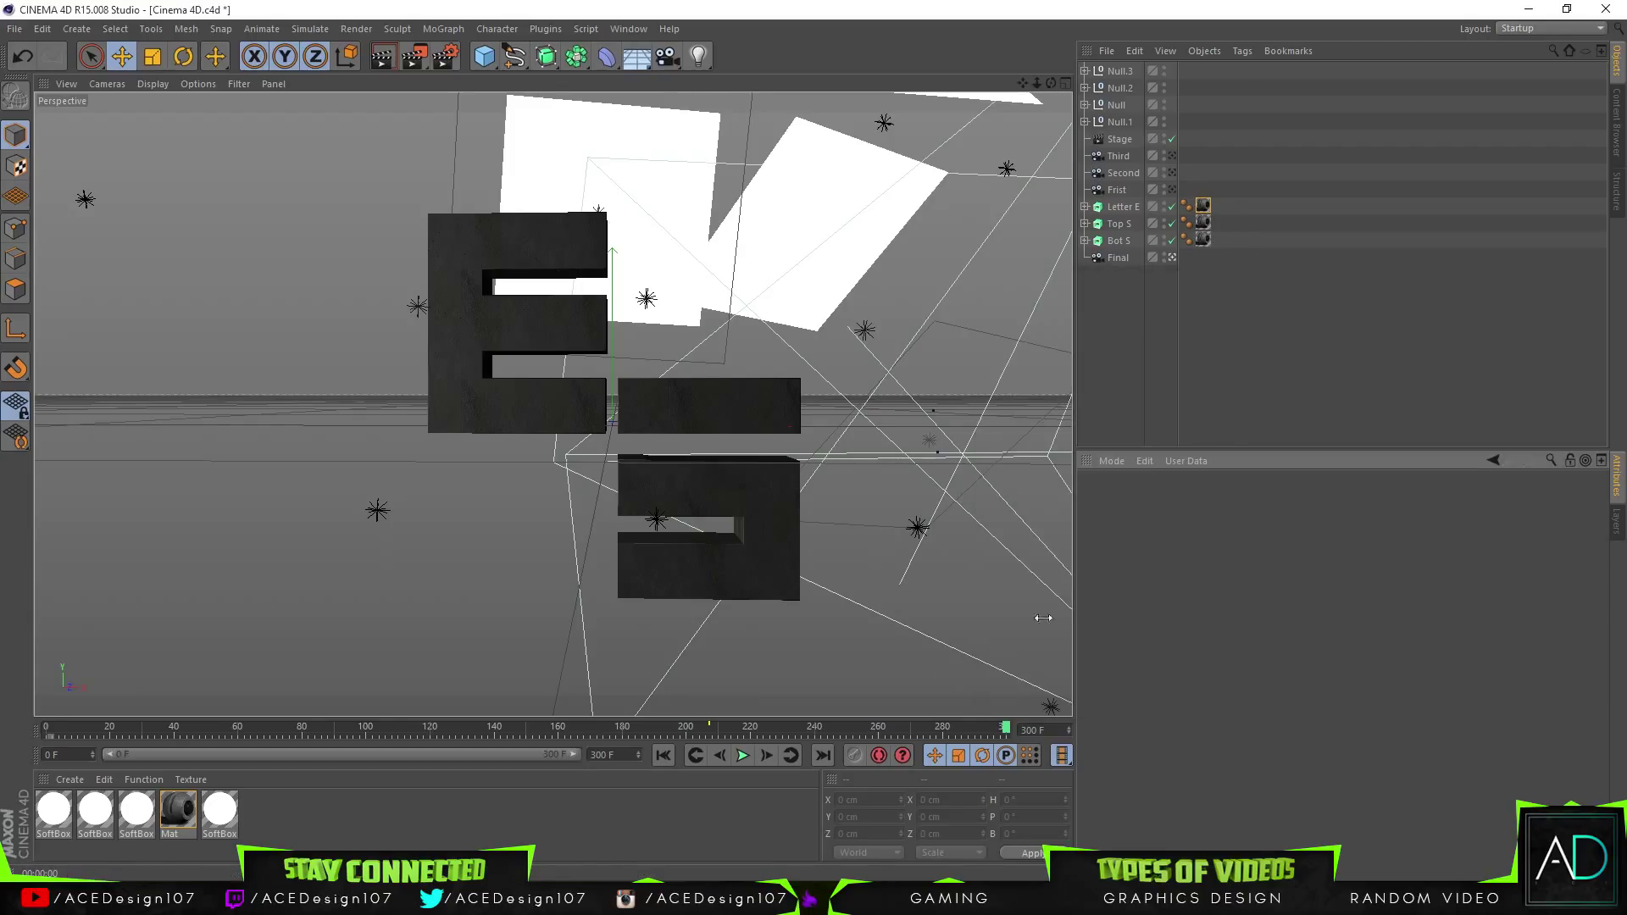
Set the project's end frame to 480, show the full range in the timeline and go to frame 480
drag(644, 755, 416, 769)
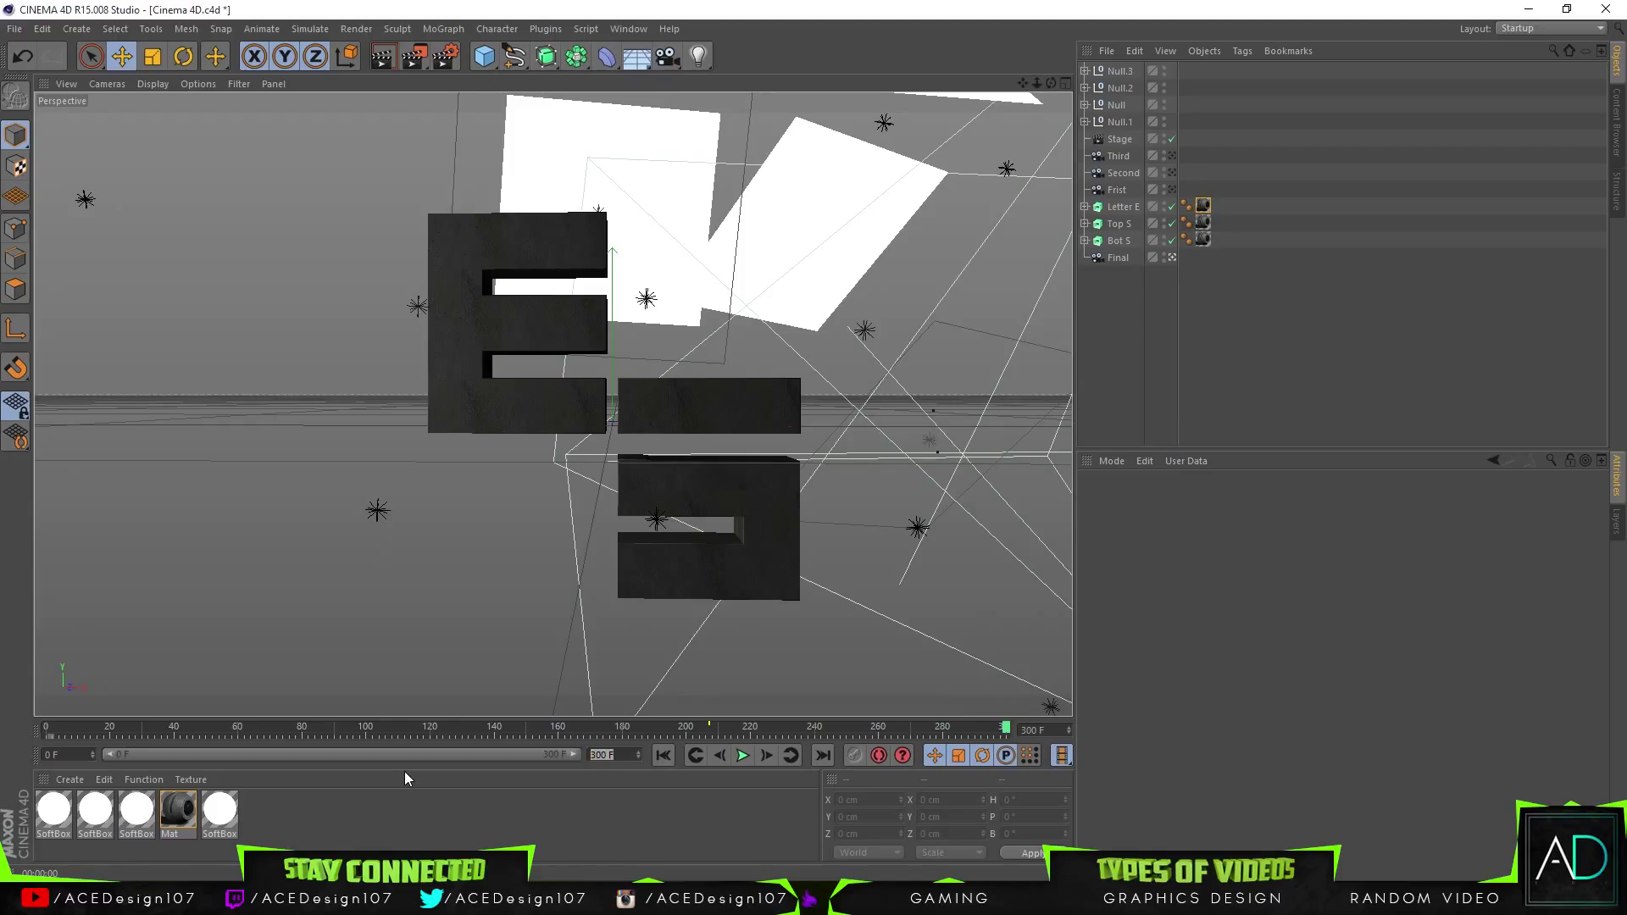
text(480)
key(Return)
drag(386, 756, 1008, 759)
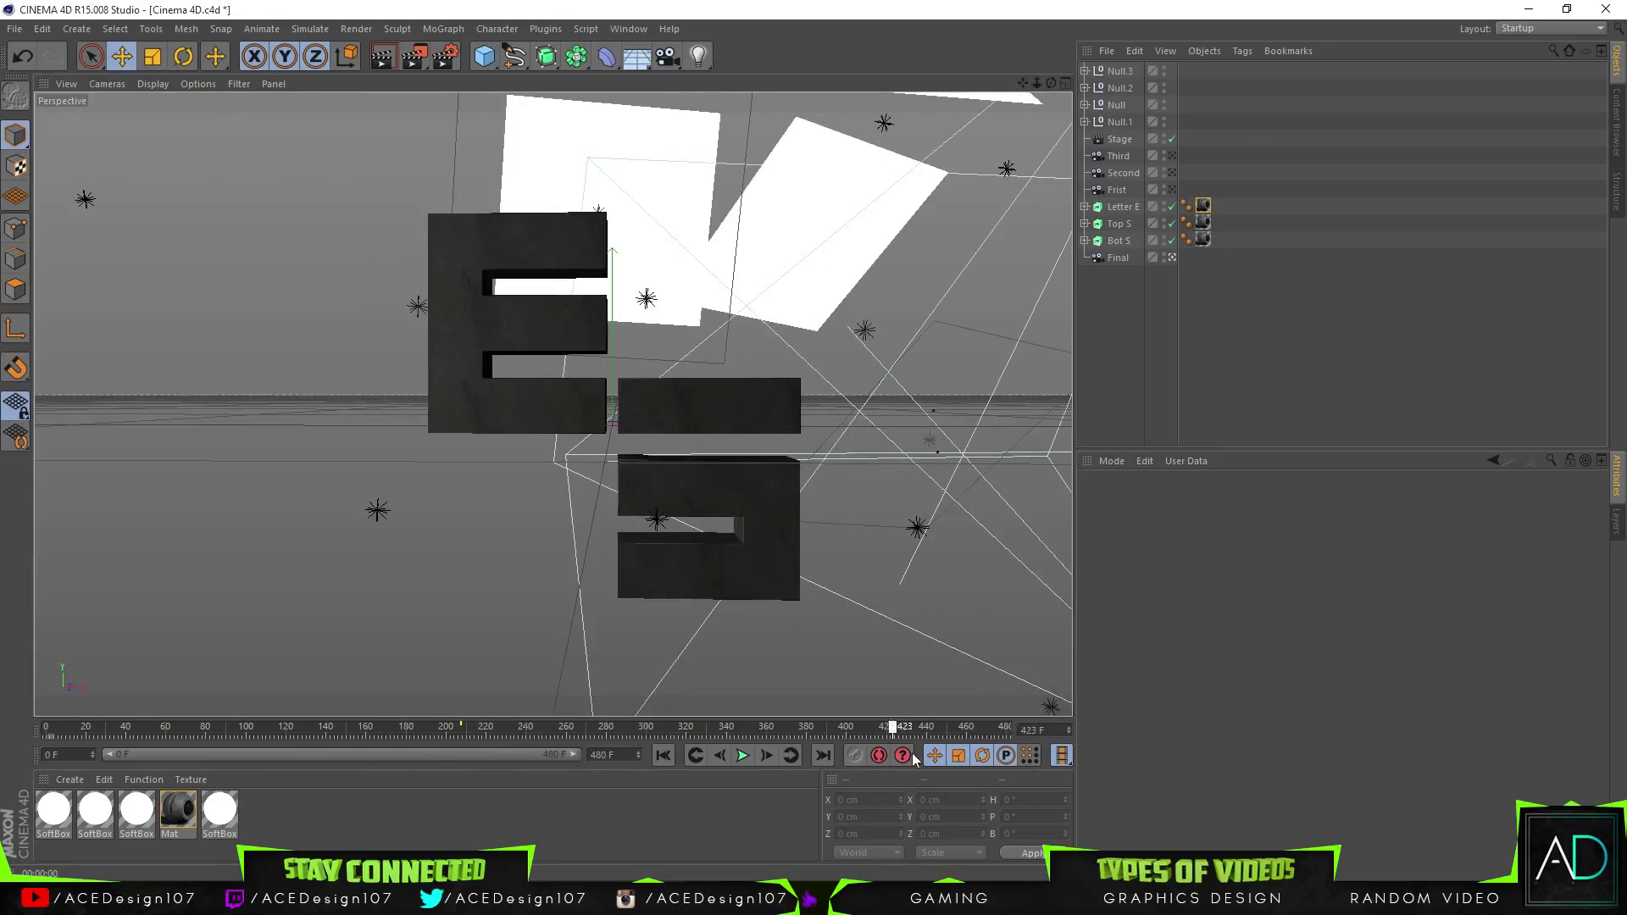
Divide 480 by 60 in the Calculator to get the animation's length in seconds, and minimise the Calculator
key(alt+Tab)
click(1073, 512)
click(1021, 601)
click(1073, 556)
click(1077, 688)
click(1186, 511)
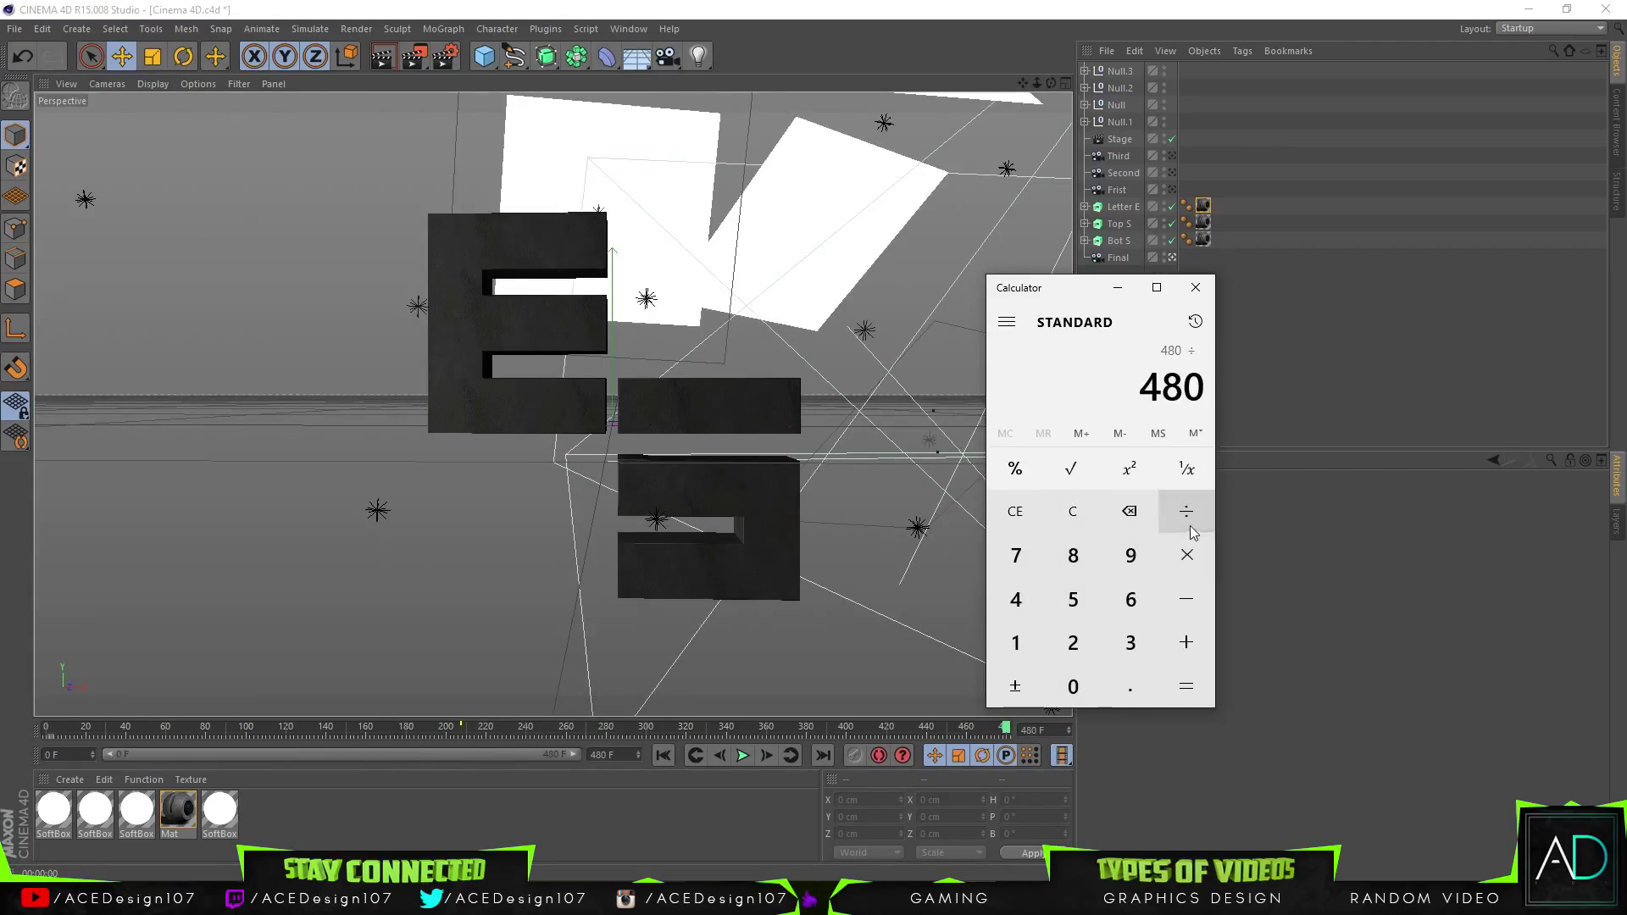
click(1131, 599)
click(1077, 686)
click(1186, 688)
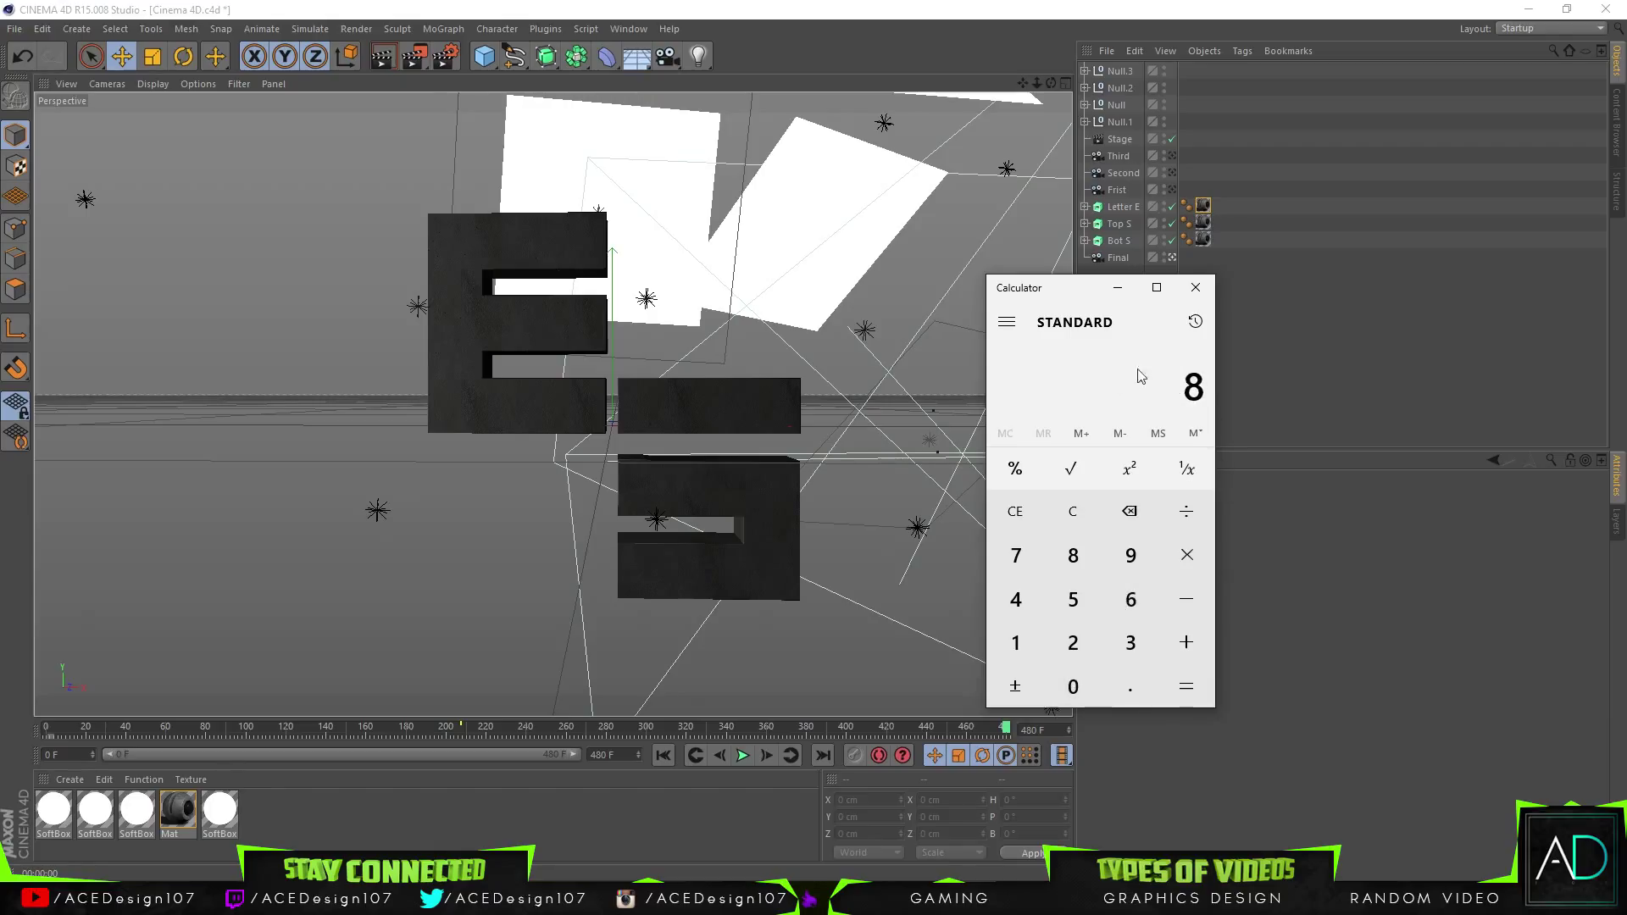
click(1118, 288)
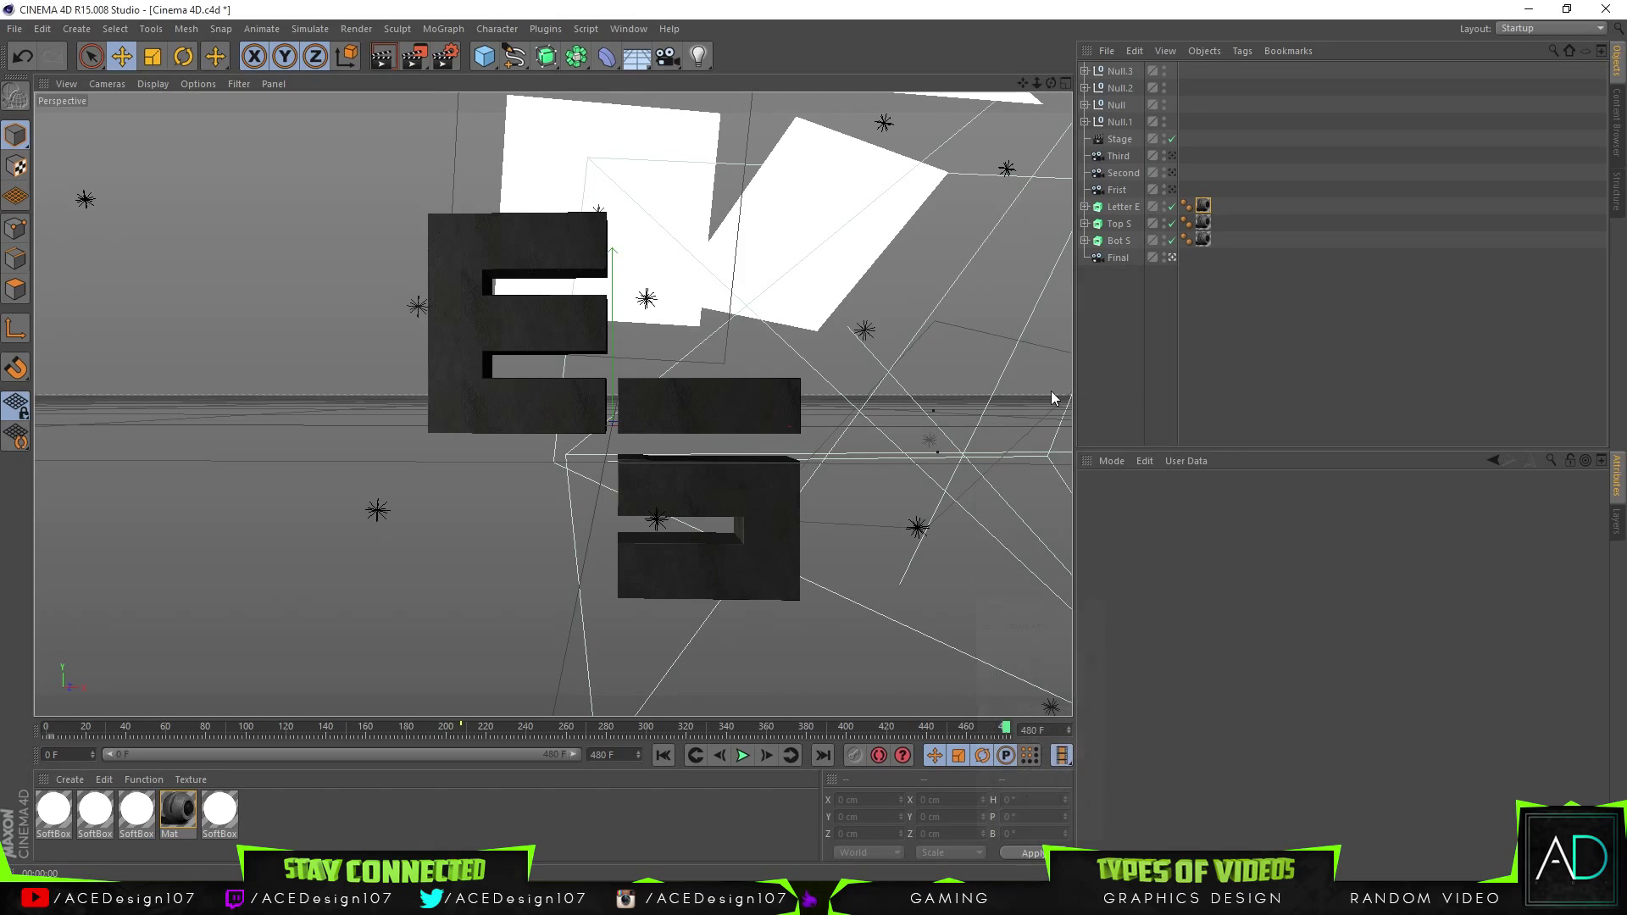
Scrub the timeline to frame 480 and remove the Global Illumination effect from the render settings
click(504, 729)
drag(478, 734, 1007, 733)
click(443, 60)
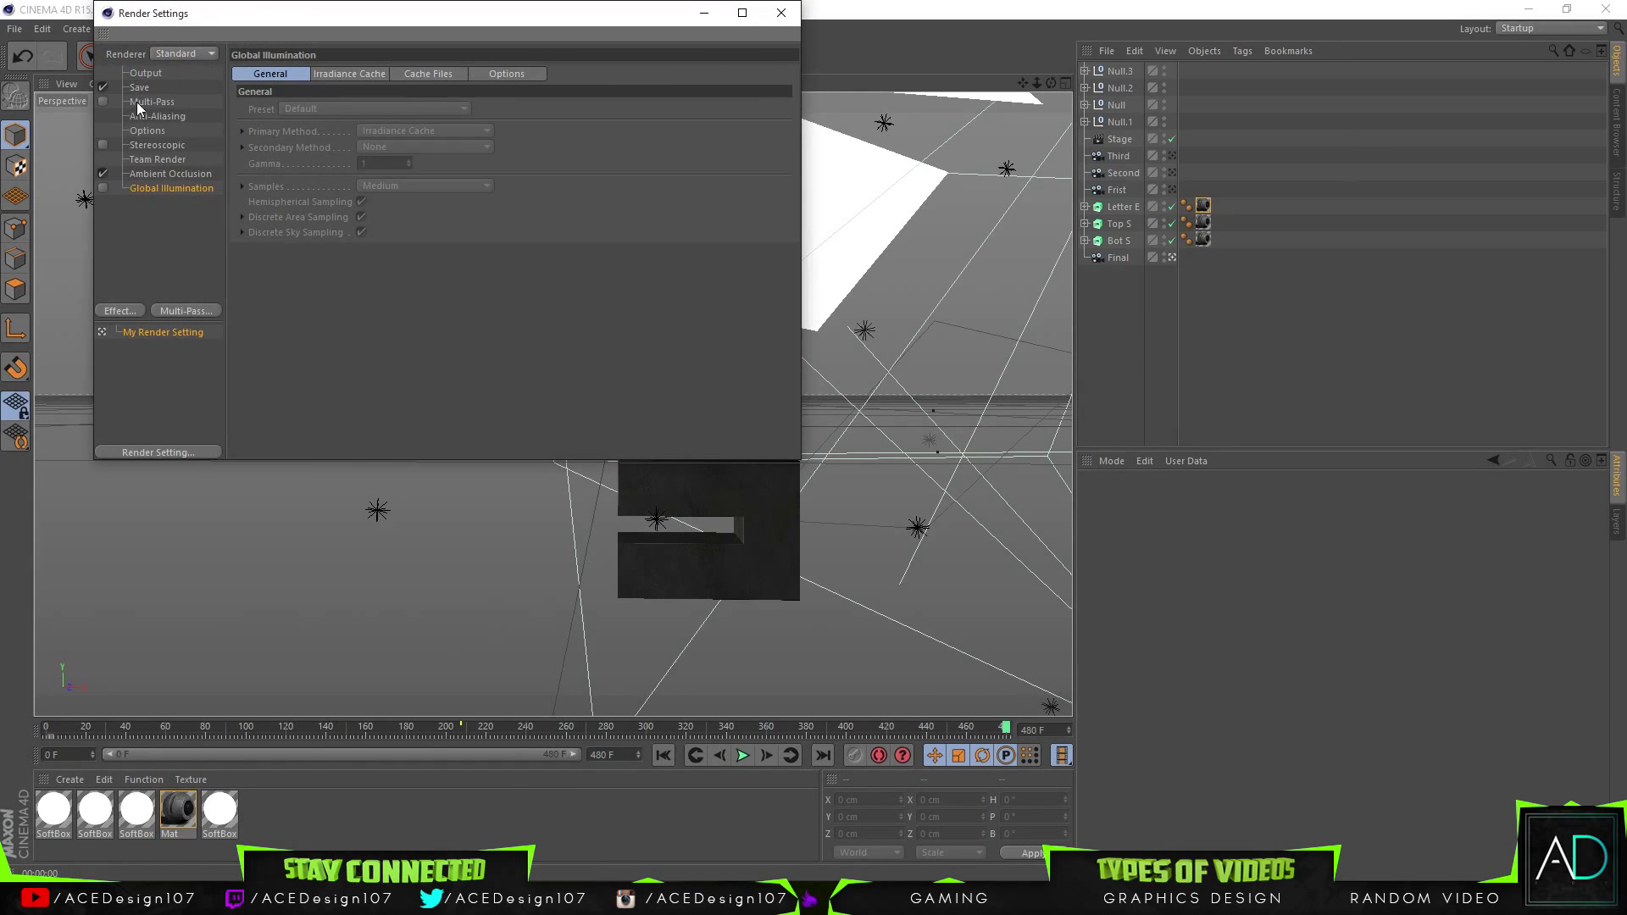
key(Delete)
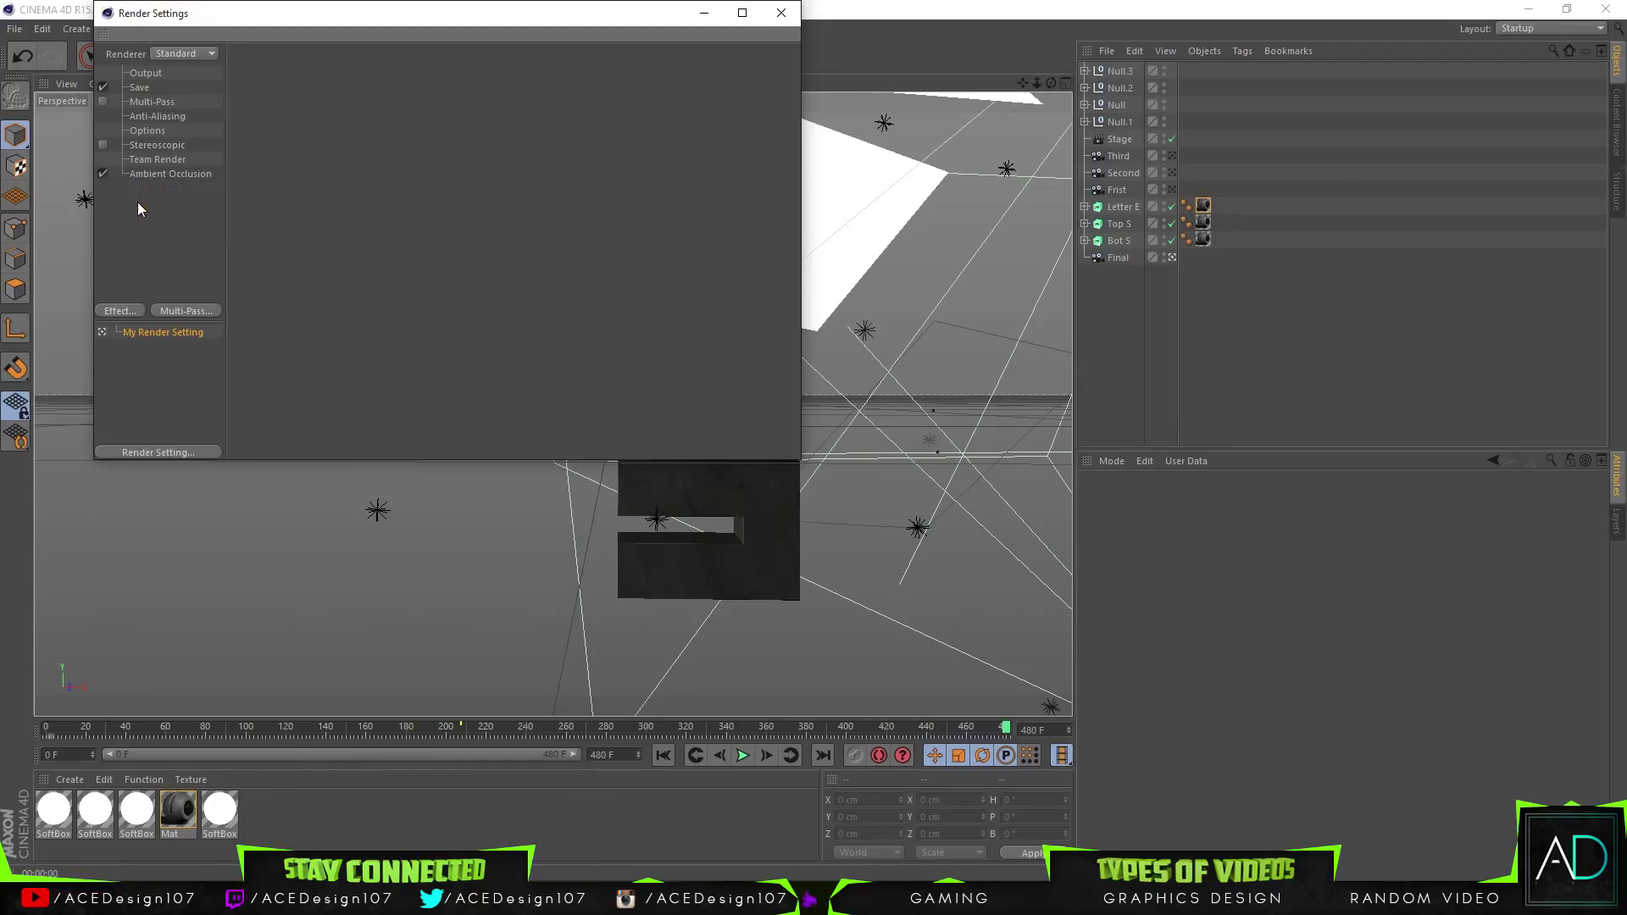
Open the Save options in the render settings
right_click(138, 202)
click(124, 193)
click(139, 88)
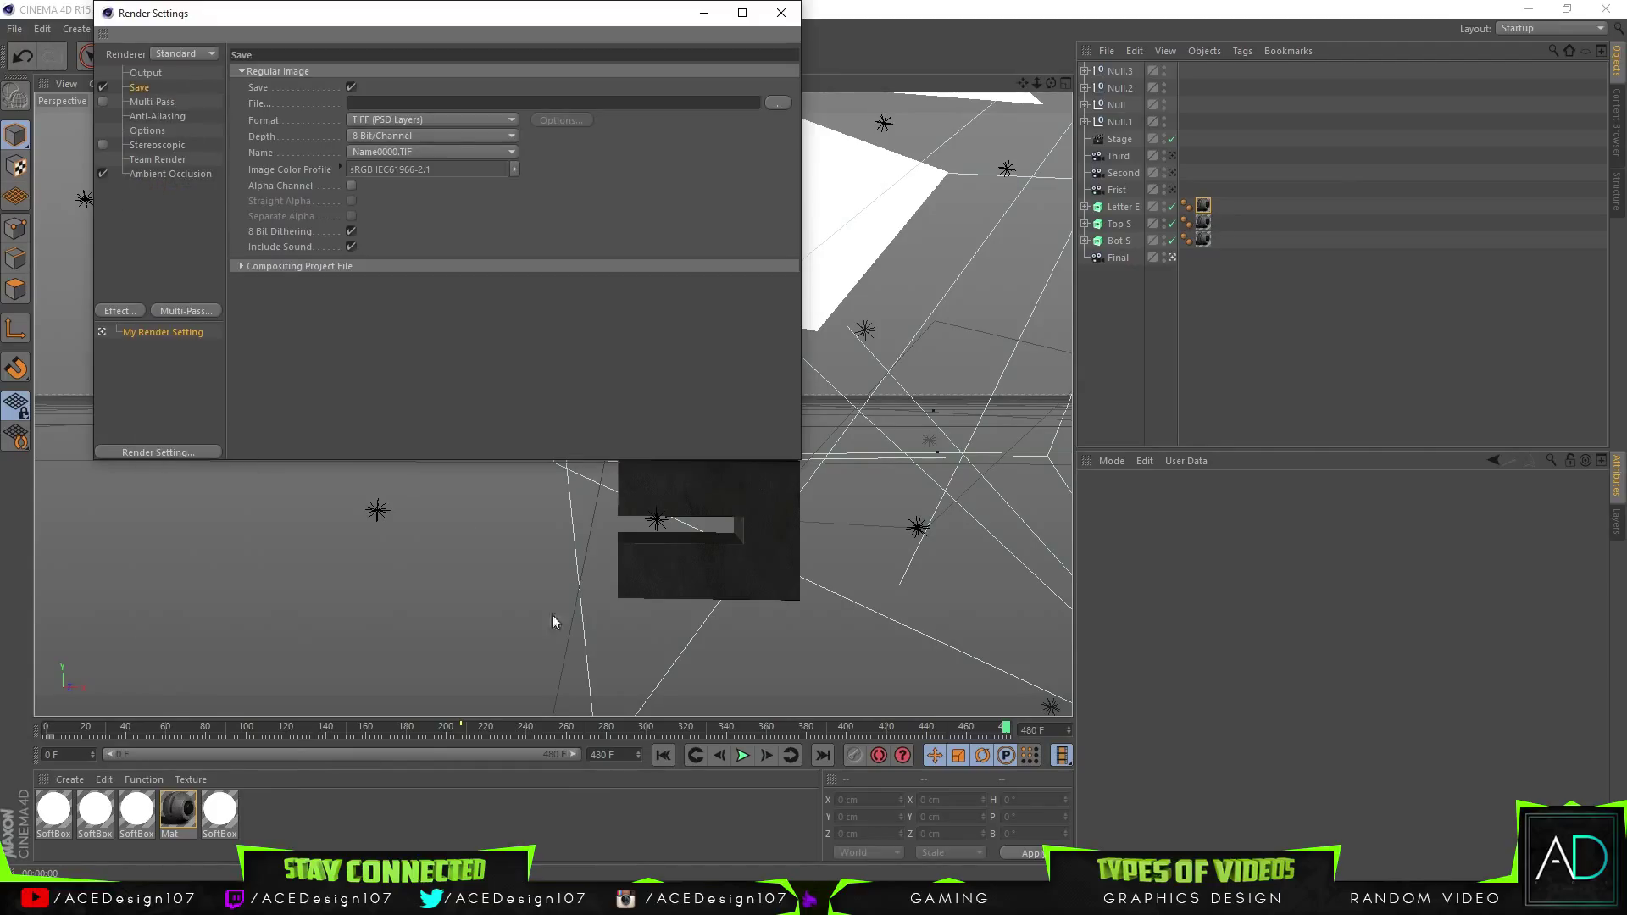